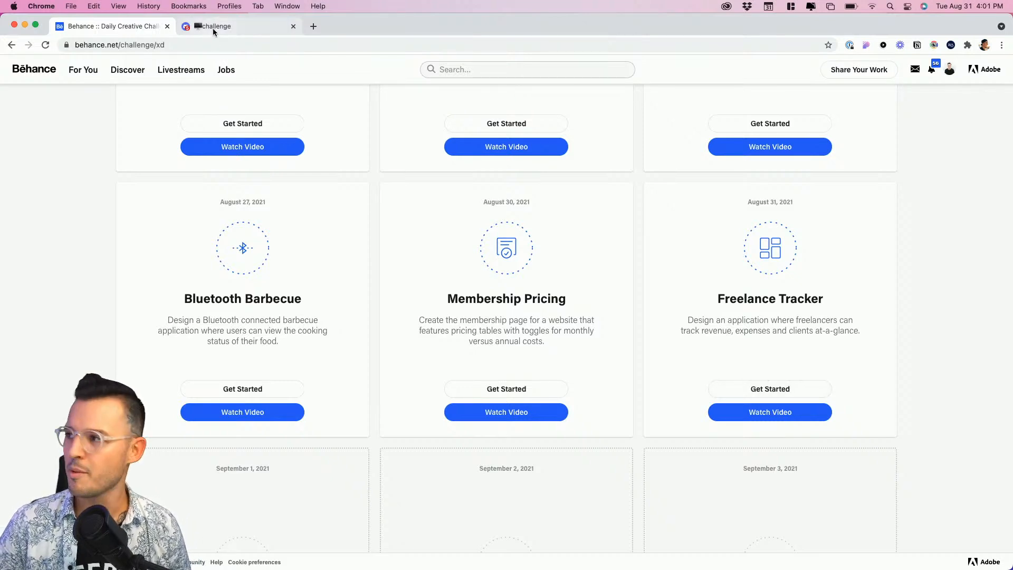
Review the XD Creative Challenge page and the Discord challenge channel, and switch to Adobe XD to read the challenge prompt and inspiration
{"action": "scroll", "coordinate": [273, 153], "scroll_direction": "up", "scroll_amount": 15}
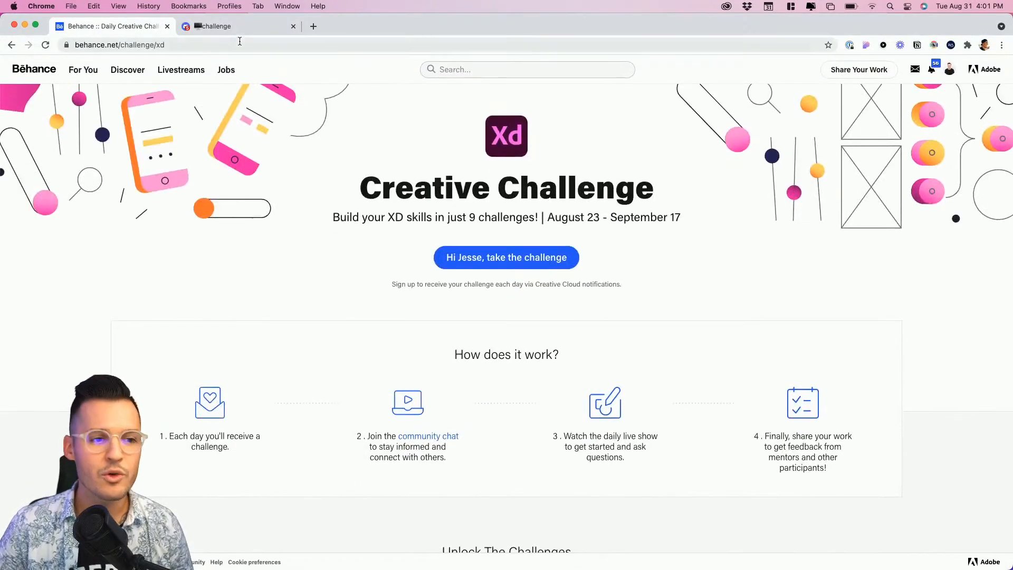
{"action": "left_click", "coordinate": [237, 30]}
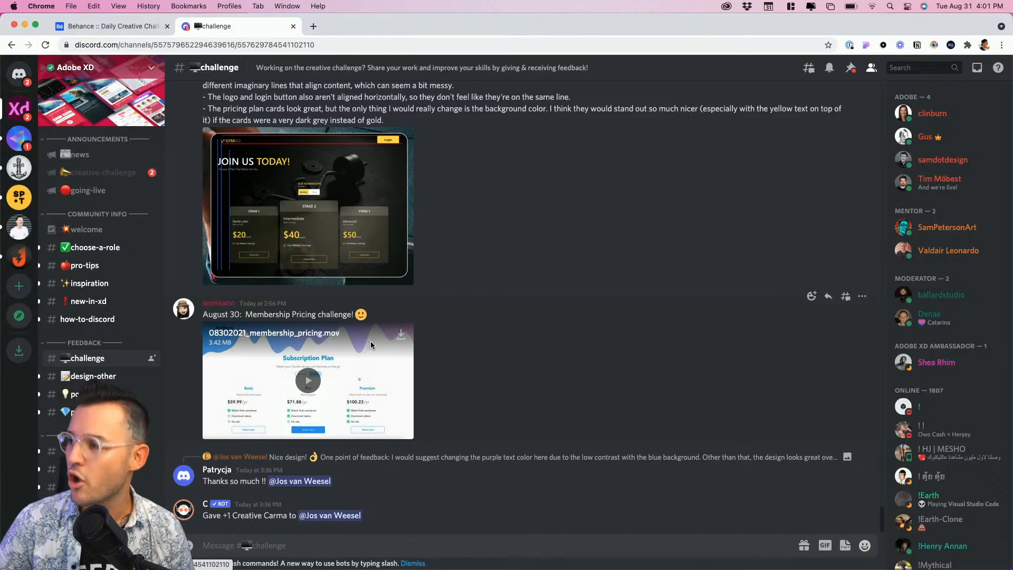
{"action": "key", "text": "ctrl+Right"}
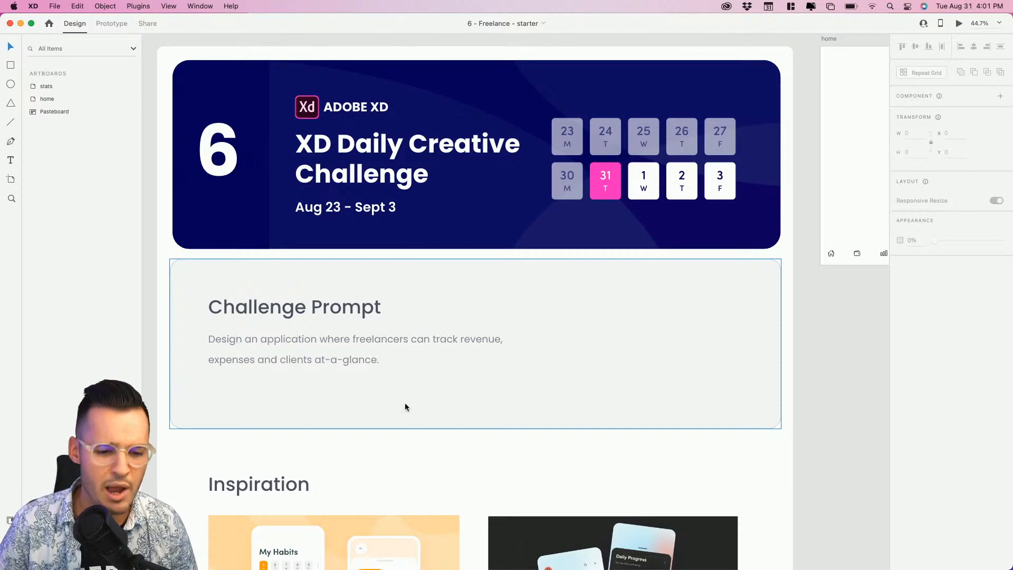
{"action": "scroll", "coordinate": [468, 462], "scroll_direction": "down", "scroll_amount": 5}
{"action": "scroll", "coordinate": [413, 332], "scroll_direction": "down", "scroll_amount": 3}
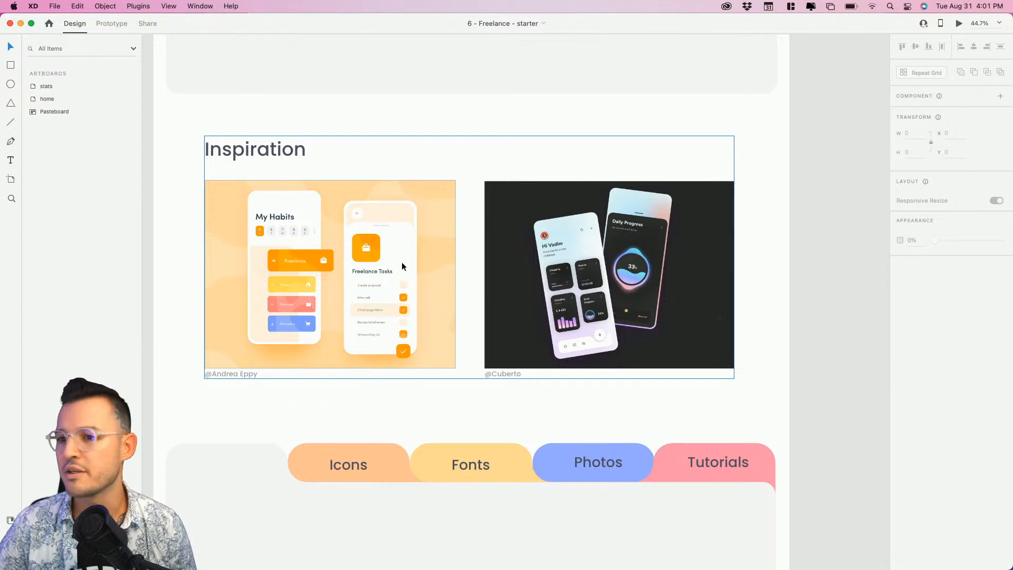
Examine the home and stats artboards next to the challenge brief, viewing them at 100% zoom
{"action": "left_click_drag", "start_coordinate": [647, 188], "coordinate": [422, 400]}
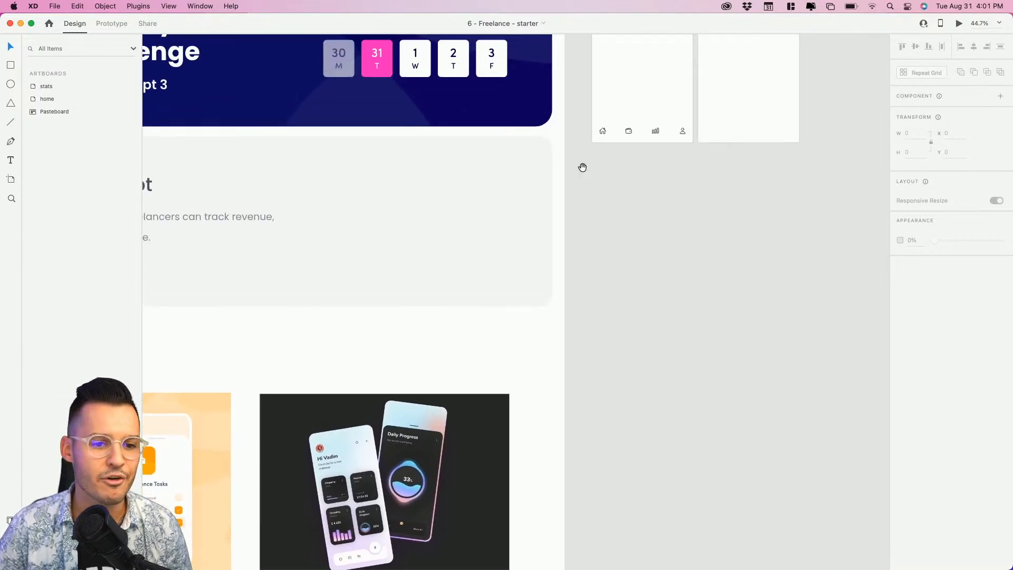
{"action": "left_click_drag", "start_coordinate": [582, 167], "coordinate": [378, 379]}
{"action": "key", "text": "z"}
{"action": "left_click_drag", "start_coordinate": [378, 127], "coordinate": [610, 378]}
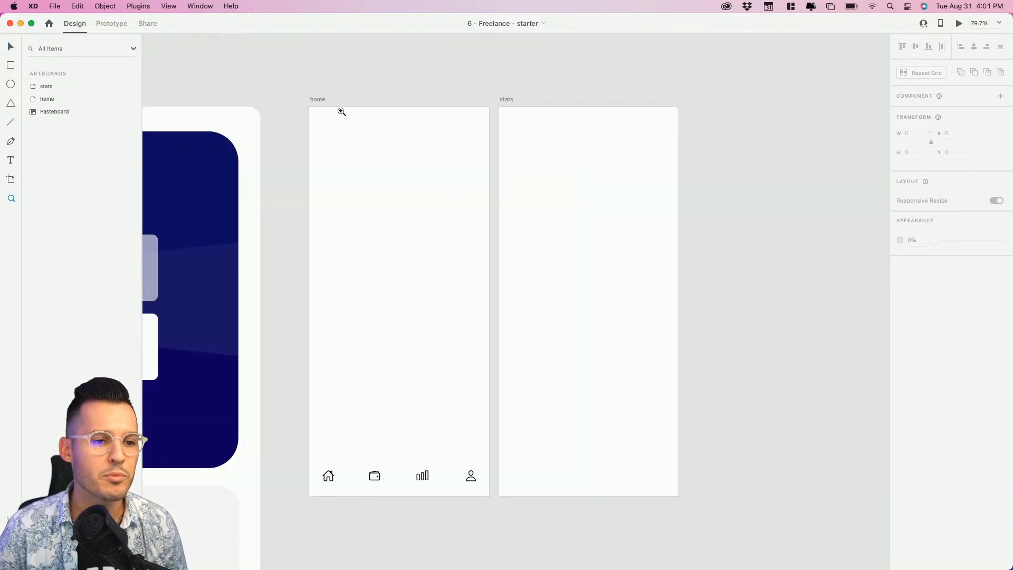
{"action": "left_click_drag", "start_coordinate": [289, 101], "coordinate": [706, 342]}
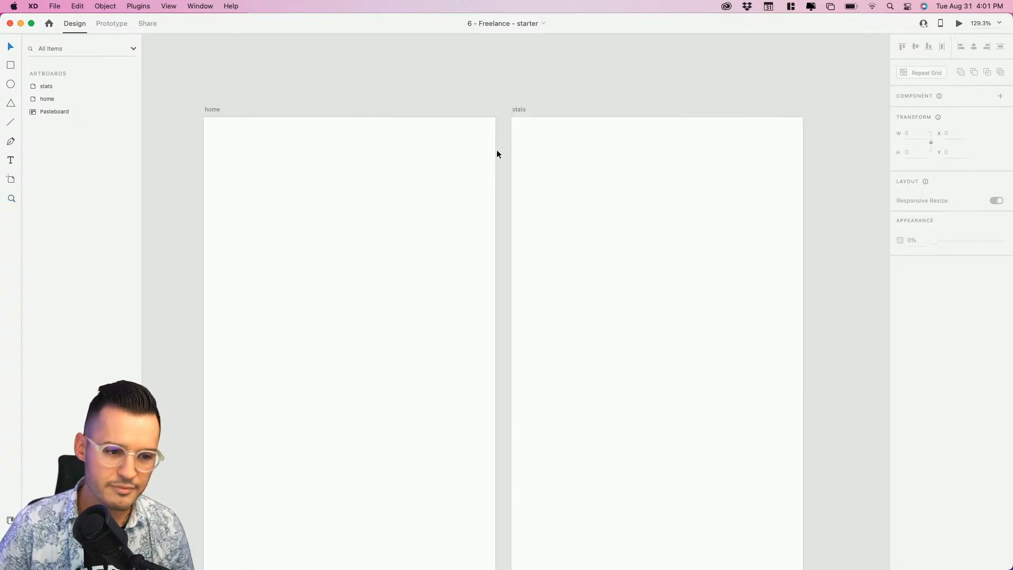
{"action": "left_click", "coordinate": [208, 111]}
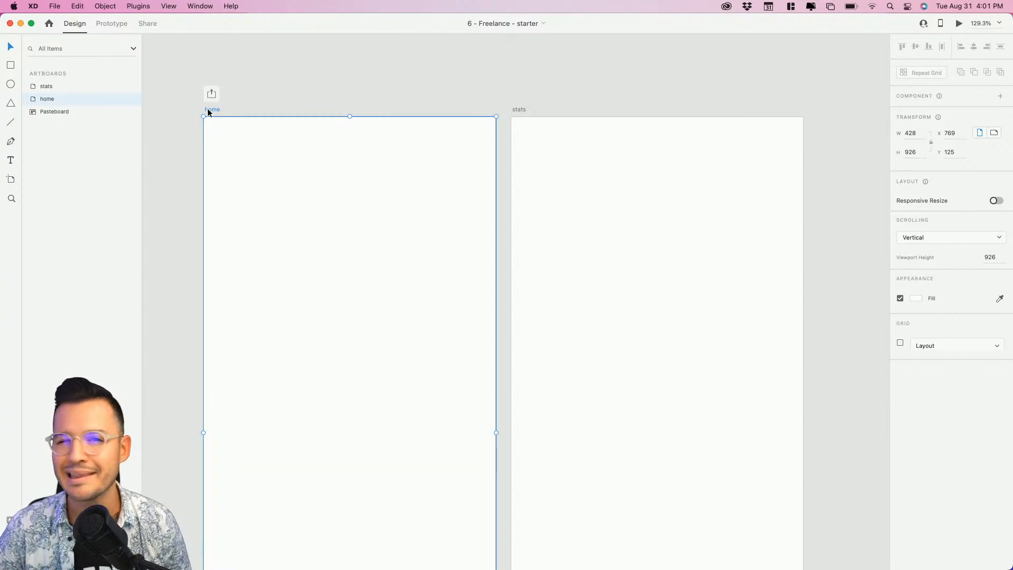
{"action": "left_click", "coordinate": [333, 91]}
{"action": "scroll", "coordinate": [380, 218], "scroll_direction": "down", "scroll_amount": 3}
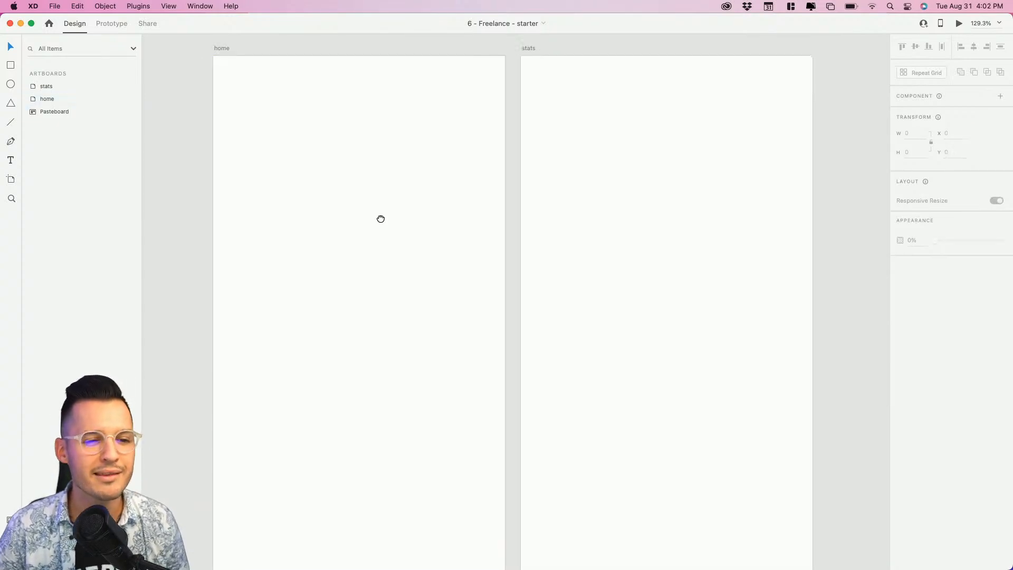
{"action": "key", "text": "super+1"}
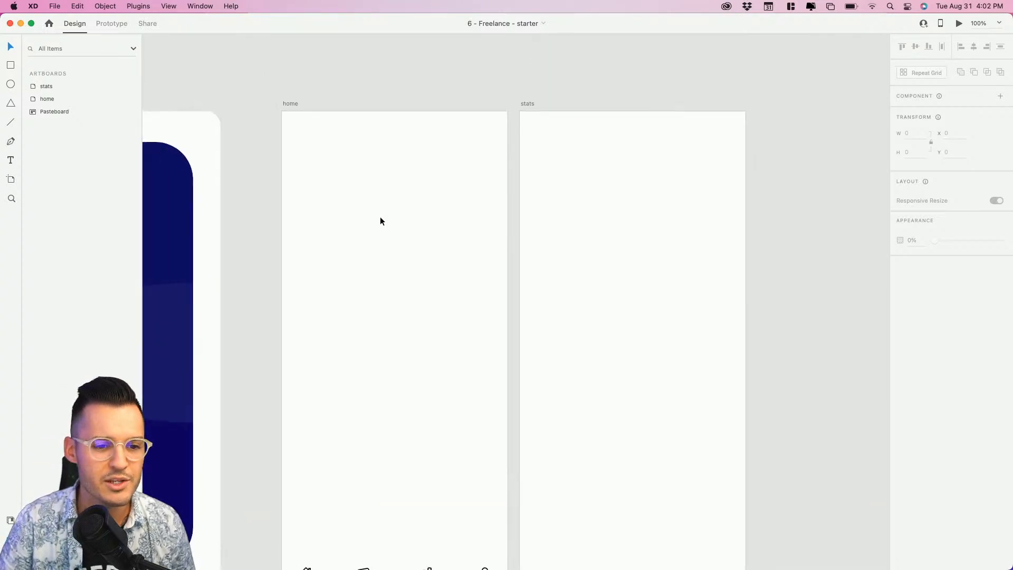
{"action": "left_click_drag", "start_coordinate": [379, 219], "coordinate": [424, 165]}
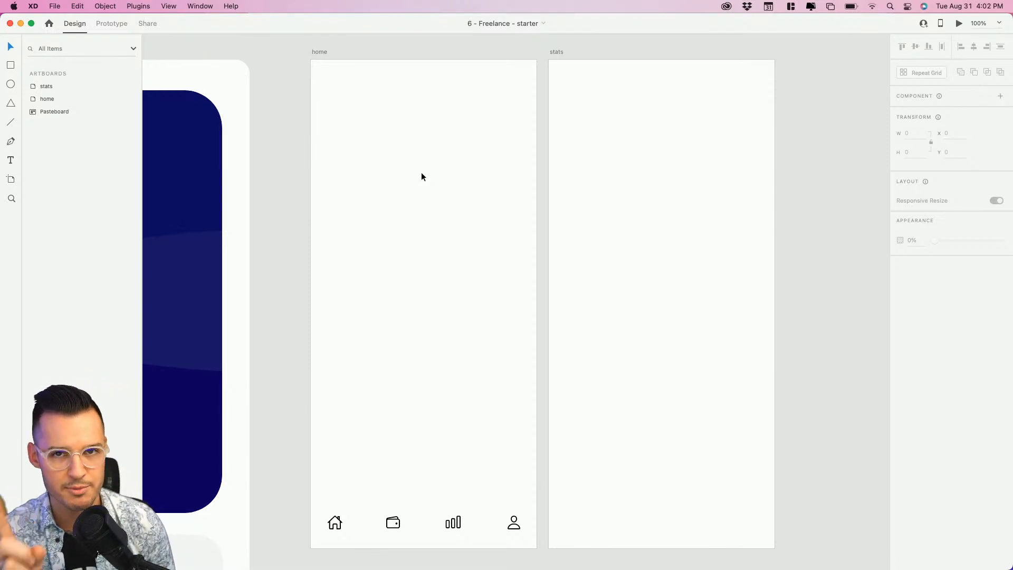
Add a text line on the home artboard reading "Hello" followed by a first name
{"action": "left_click", "coordinate": [421, 172]}
{"action": "scroll", "coordinate": [425, 178], "scroll_direction": "left", "scroll_amount": 2}
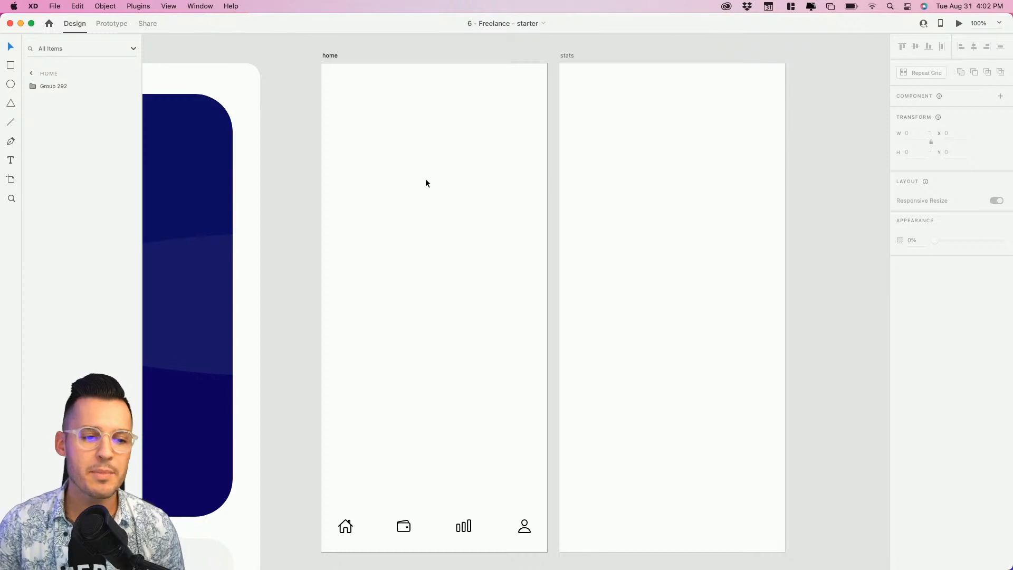
{"action": "left_click", "coordinate": [359, 169]}
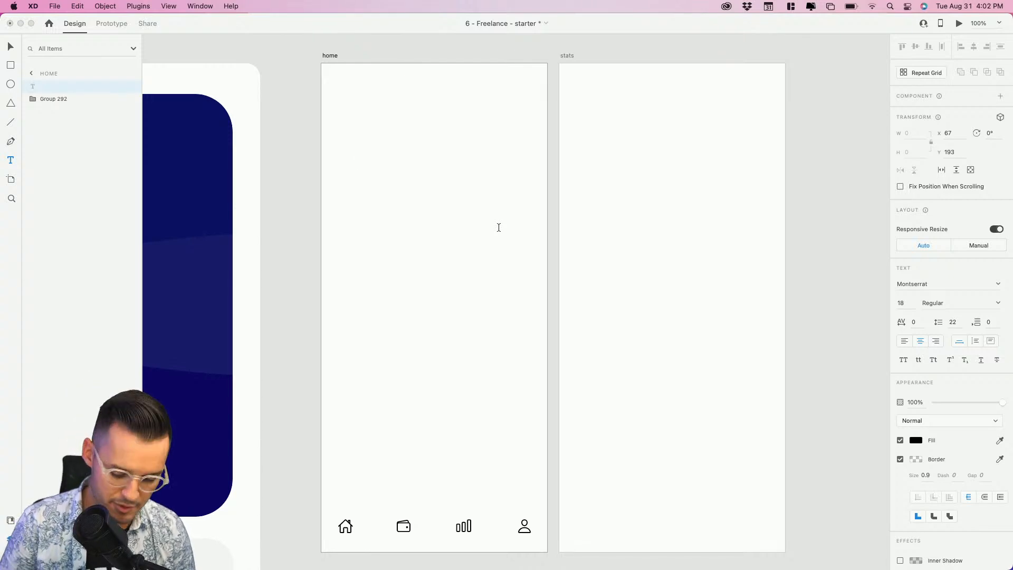
{"action": "type", "text": "Hello"}
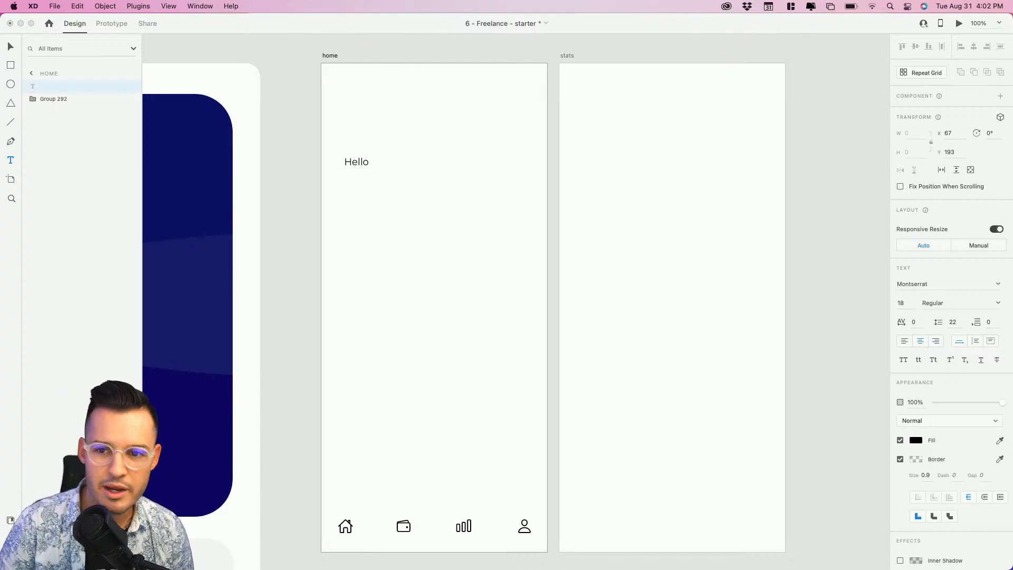
{"action": "type", "text": " Chris"}
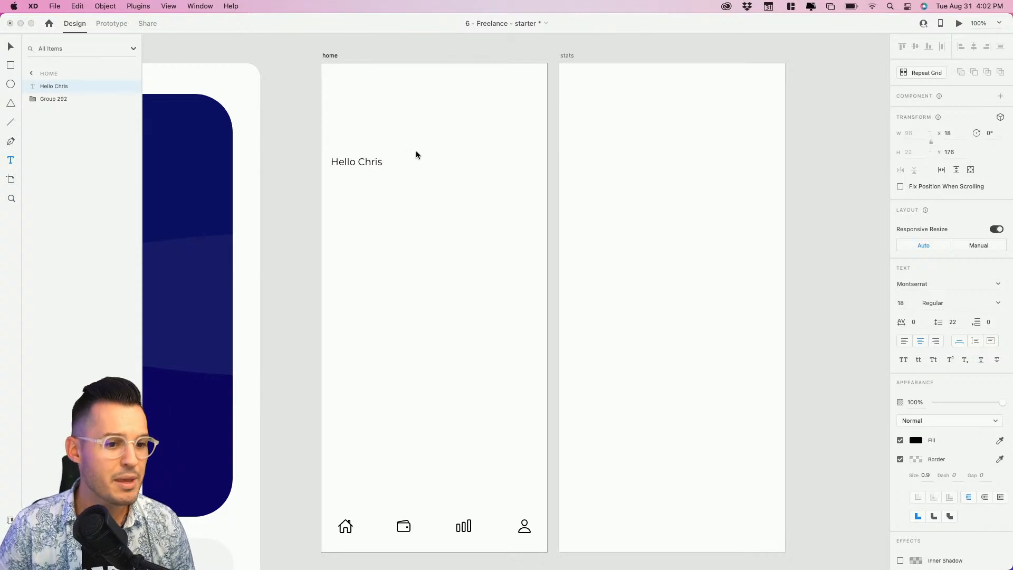
{"action": "key", "text": "Escape"}
Move the greeting text to about X 33, Y 136 on the home artboard and deselect it
{"action": "left_click", "coordinate": [11, 47]}
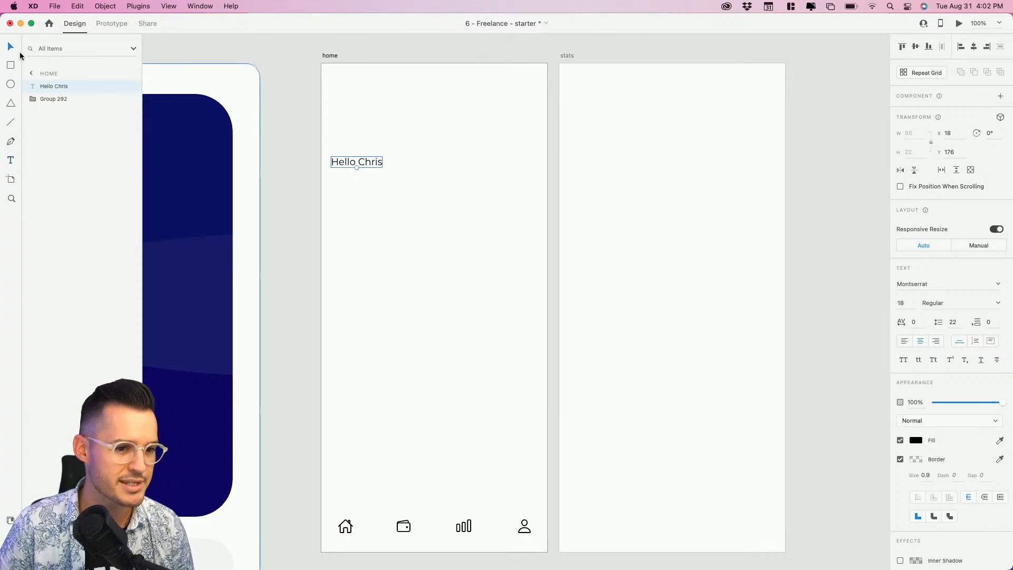
{"action": "left_click_drag", "start_coordinate": [335, 163], "coordinate": [350, 145]}
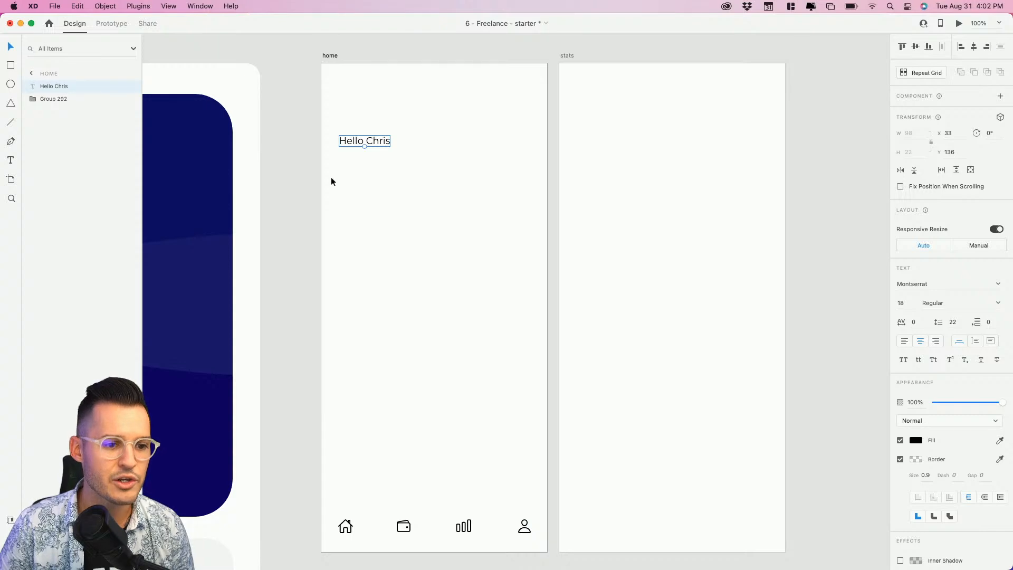
{"action": "left_click", "coordinate": [339, 102]}
{"action": "left_click", "coordinate": [326, 101]}
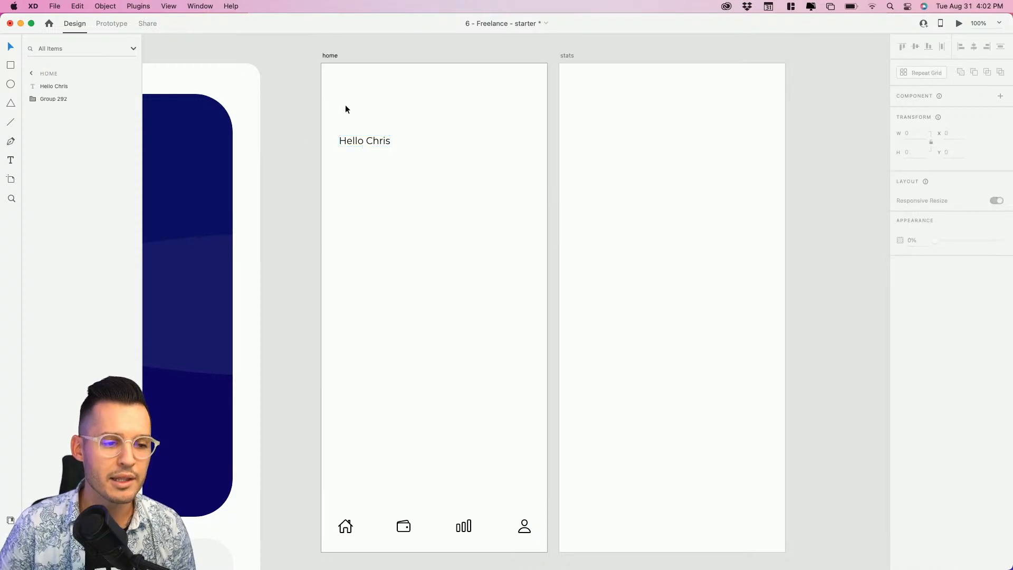
Place a vertical guide on the home artboard along the left edge of the greeting text
{"action": "left_click", "coordinate": [162, 4]}
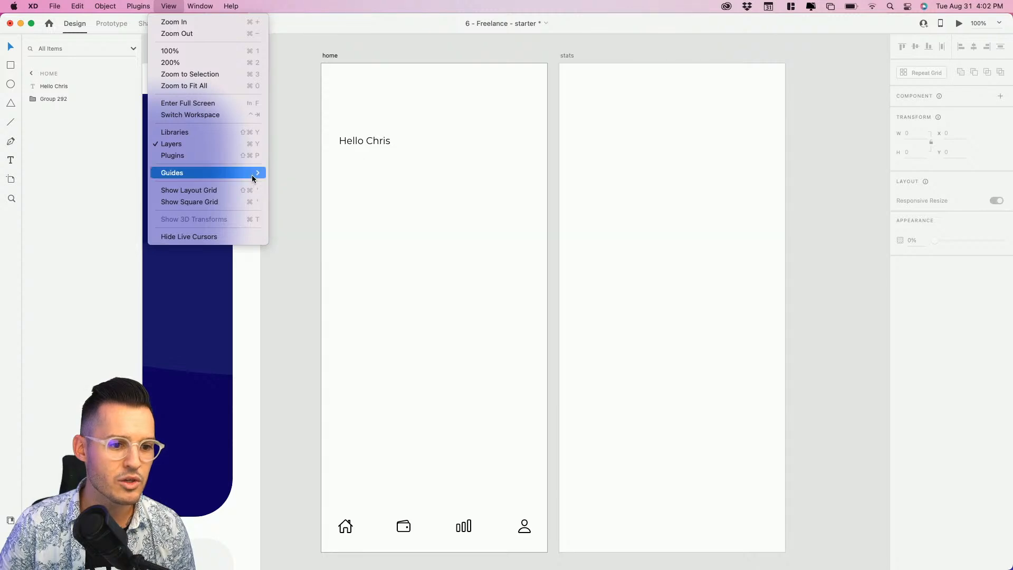
{"action": "left_click", "coordinate": [322, 207]}
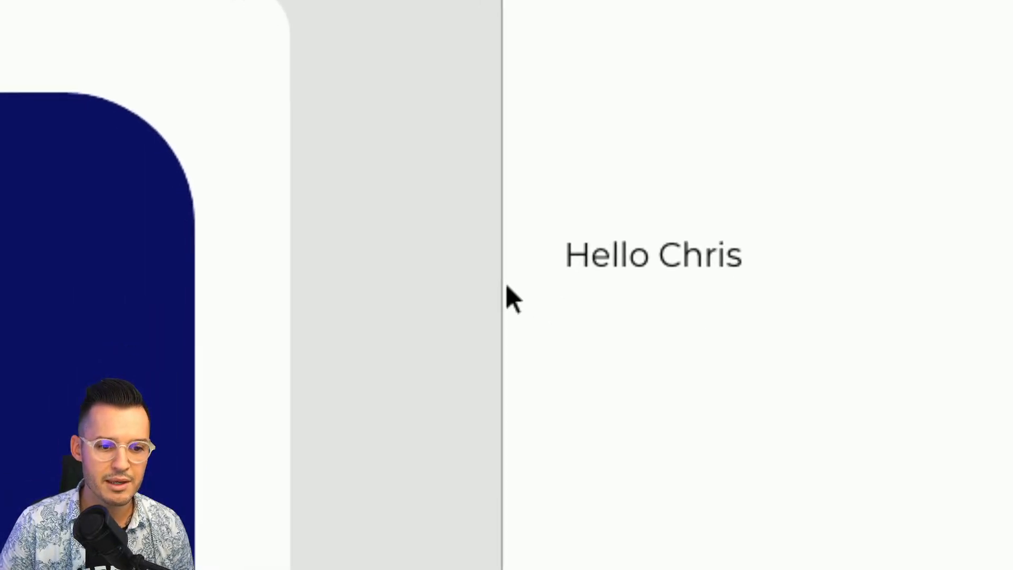
{"action": "mouse_move", "coordinate": [503, 284]}
{"action": "left_mouse_down"}
{"action": "mouse_move", "coordinate": [562, 284]}
{"action": "mouse_move", "coordinate": [504, 285]}
{"action": "left_mouse_up"}
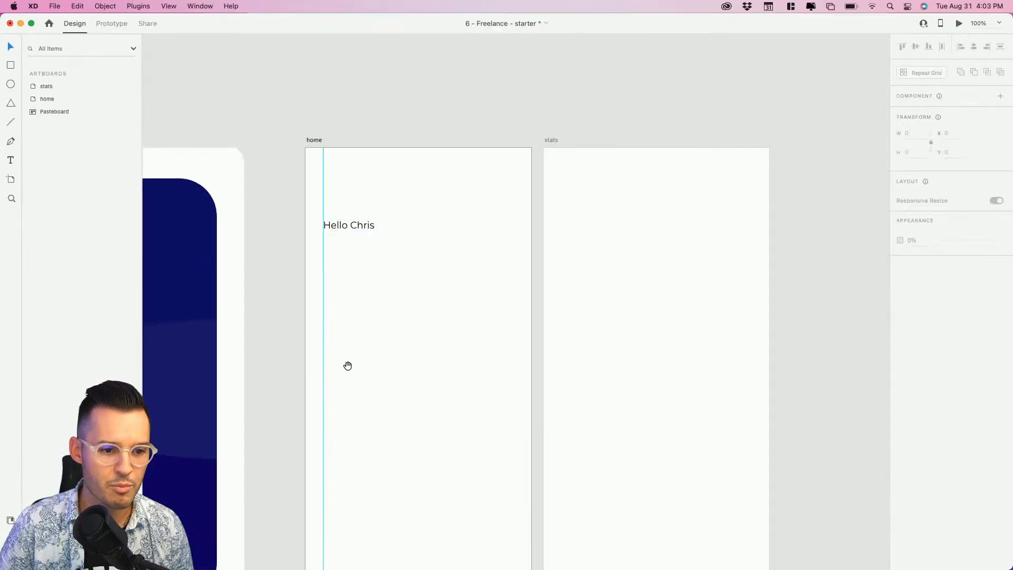
Place a second vertical guide on the home artboard at X 396, 32 px from its right edge
{"action": "scroll", "coordinate": [388, 412], "scroll_direction": "down", "scroll_amount": 5}
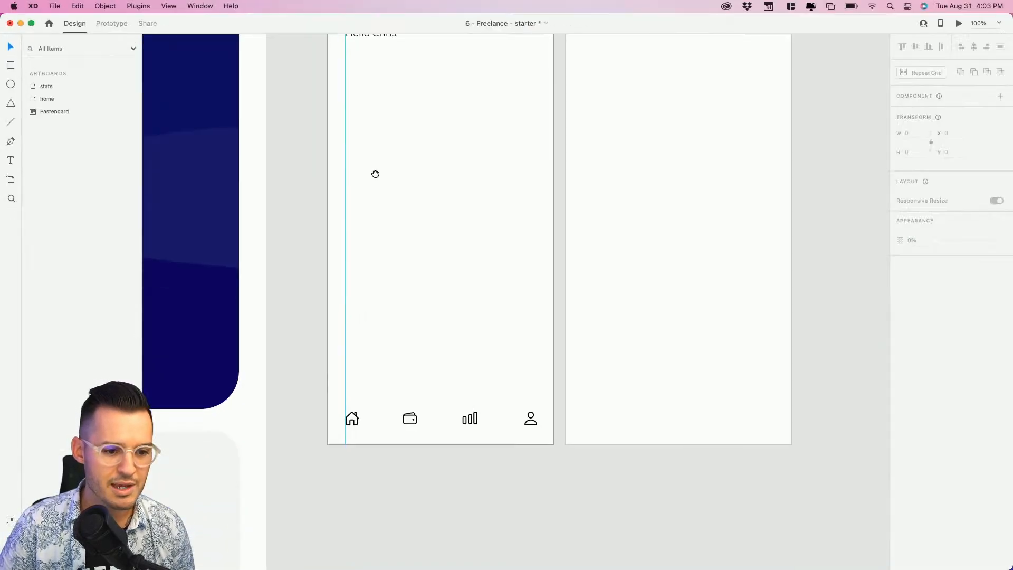
{"action": "scroll", "coordinate": [496, 221], "scroll_direction": "up", "scroll_amount": 5}
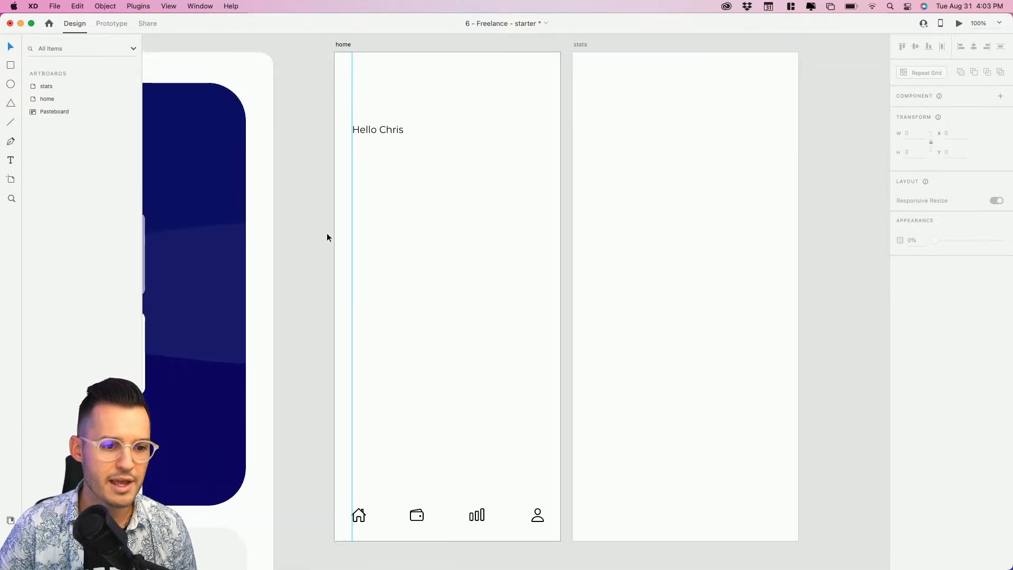
{"action": "left_click_drag", "start_coordinate": [328, 232], "coordinate": [542, 259]}
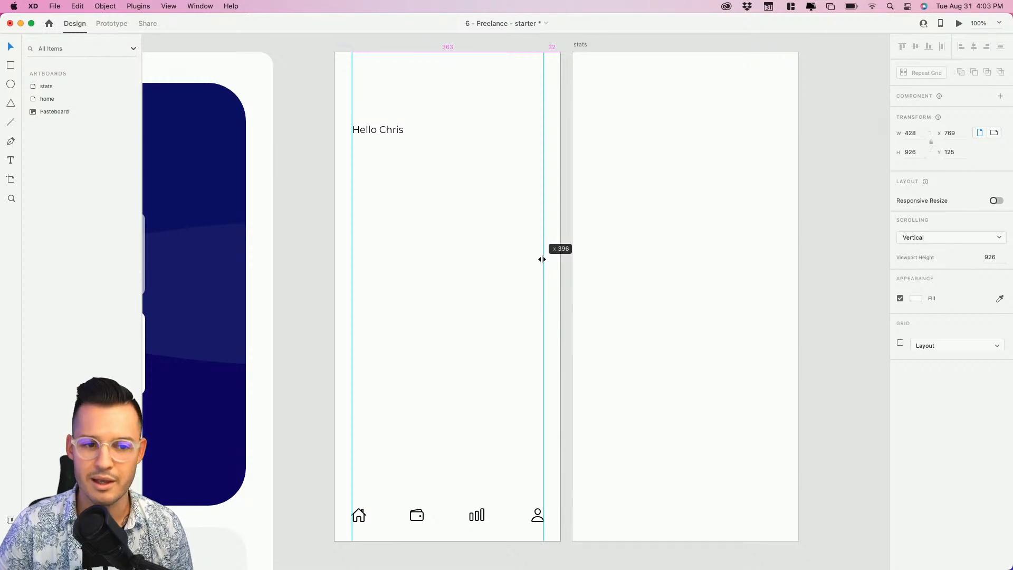
{"action": "left_click_drag", "start_coordinate": [542, 259], "coordinate": [537, 259]}
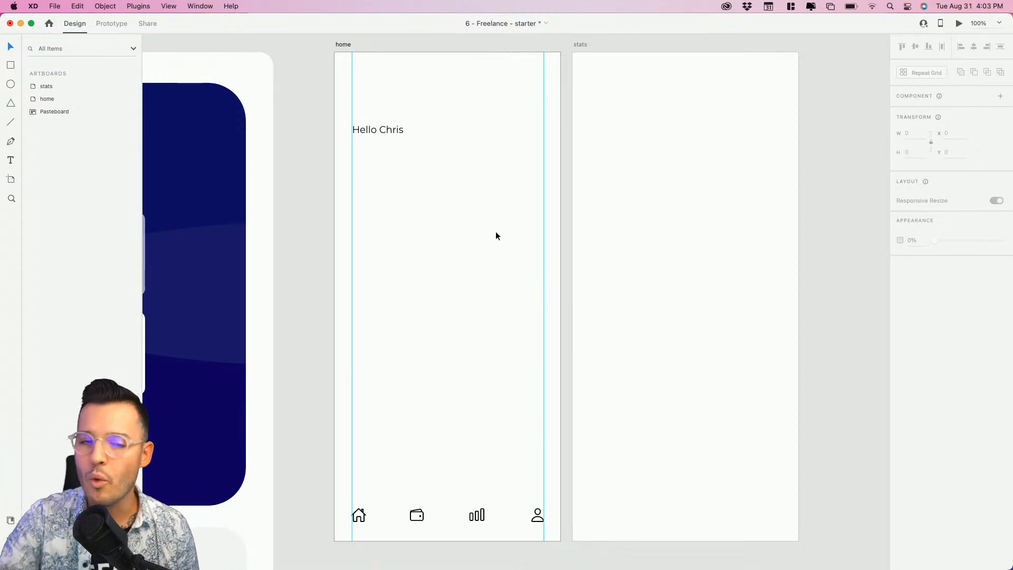
Turn on the layout grid for the home artboard
{"action": "scroll", "coordinate": [443, 158], "scroll_direction": "up", "scroll_amount": 2}
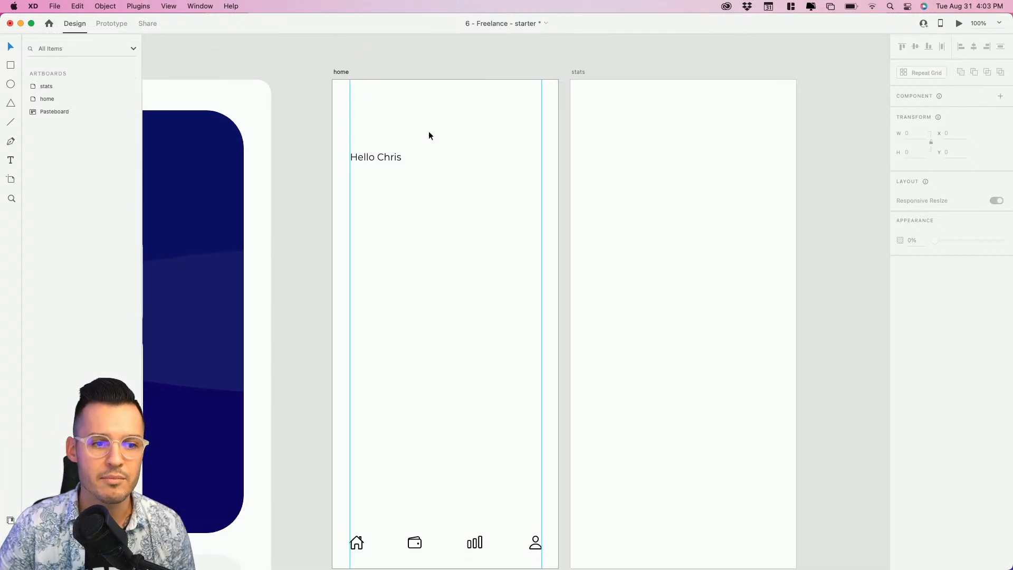
{"action": "left_click", "coordinate": [340, 72]}
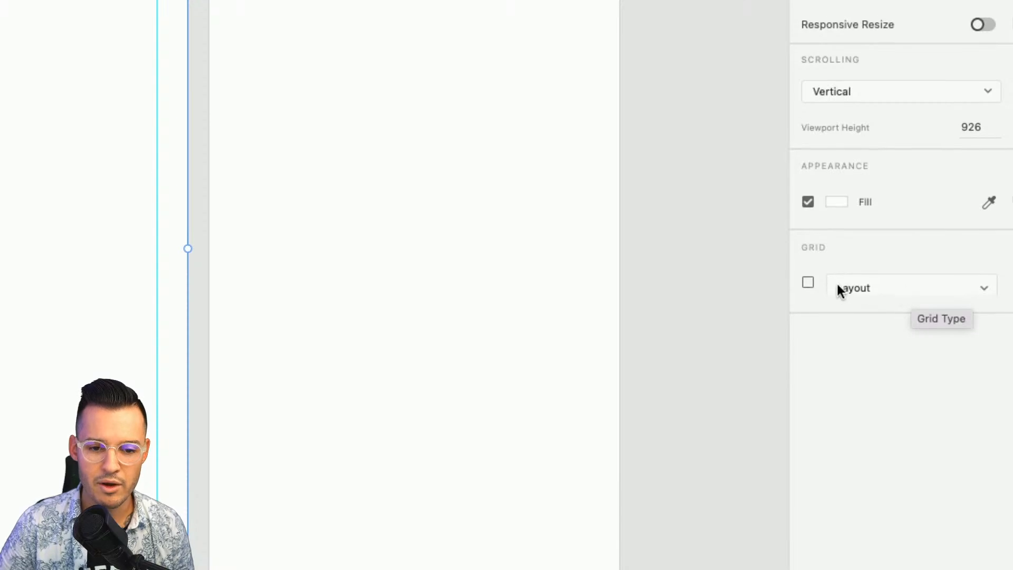
{"action": "left_click", "coordinate": [808, 287]}
Try the Square grid type on the home artboard and return it to Layout
{"action": "left_click", "coordinate": [891, 291]}
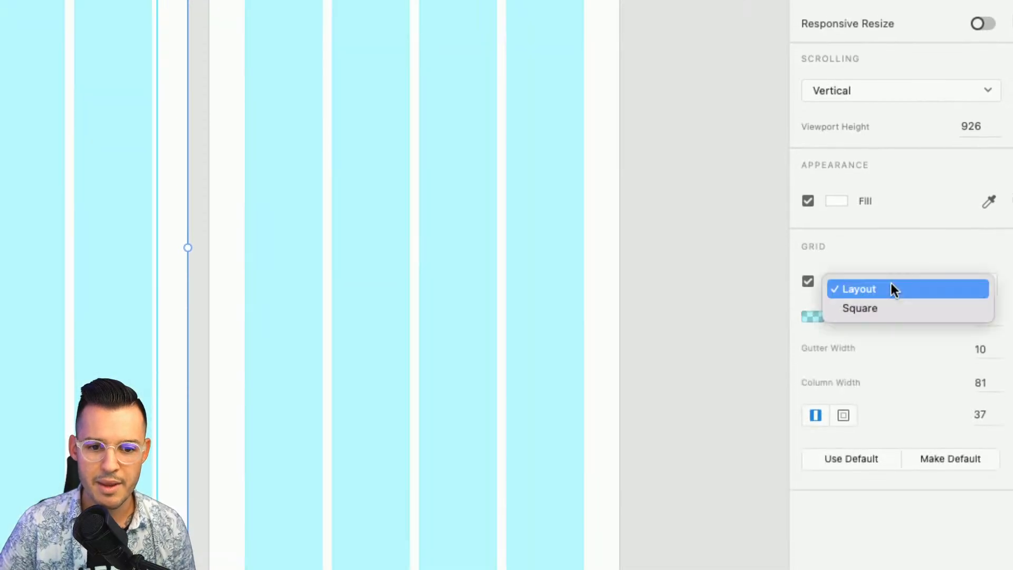
{"action": "left_click", "coordinate": [892, 305]}
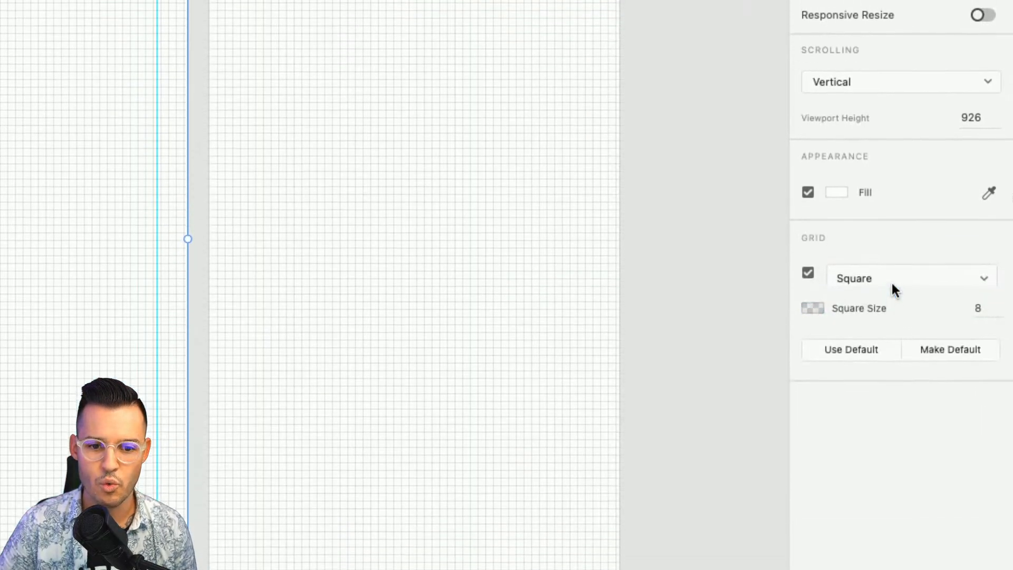
{"action": "left_click", "coordinate": [892, 288]}
{"action": "left_click", "coordinate": [893, 284]}
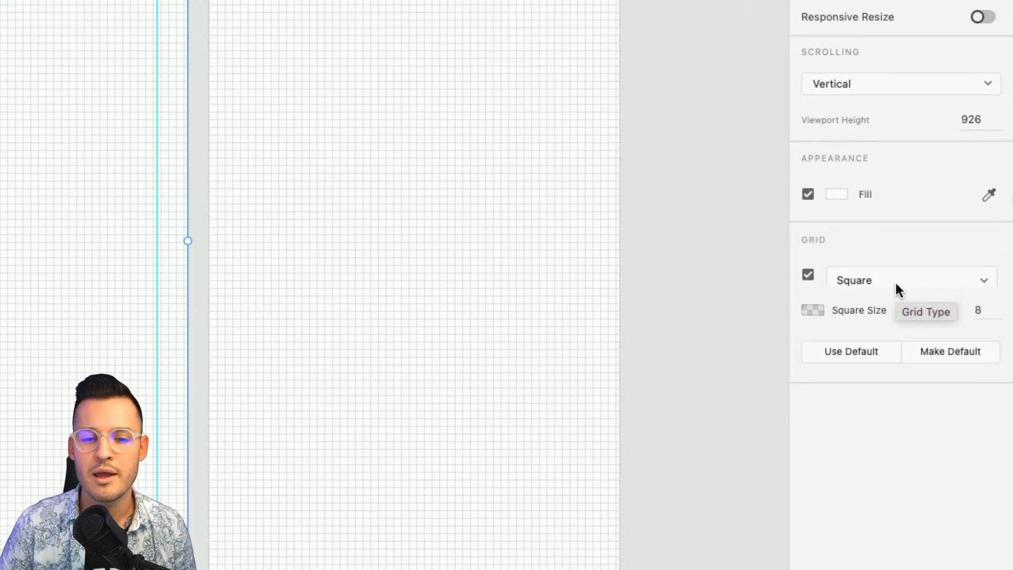
{"action": "left_click", "coordinate": [895, 281]}
{"action": "left_click", "coordinate": [873, 268]}
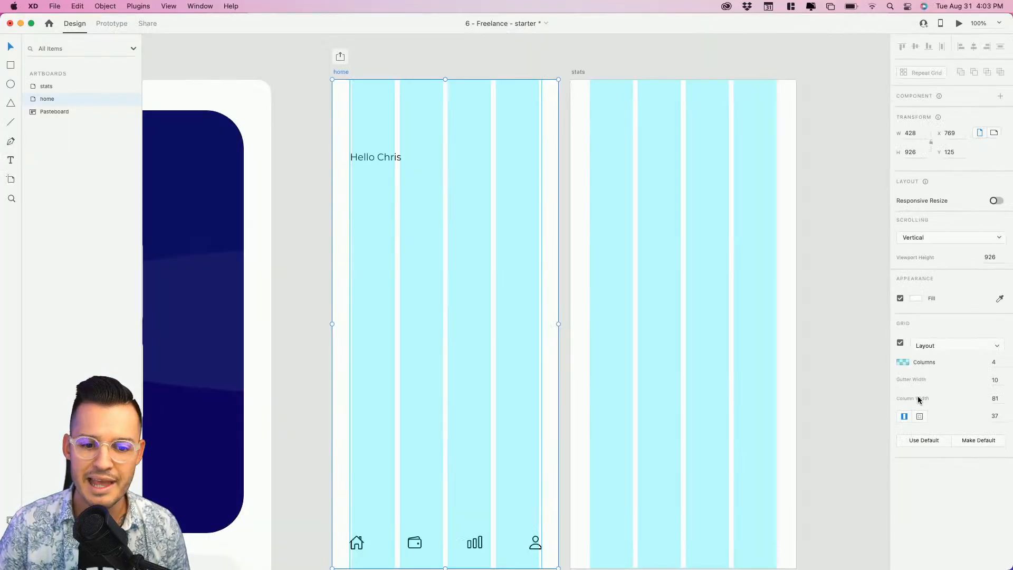
Try 6 columns in the home artboard's layout grid and return the column count to 4
{"action": "left_click", "coordinate": [1003, 364]}
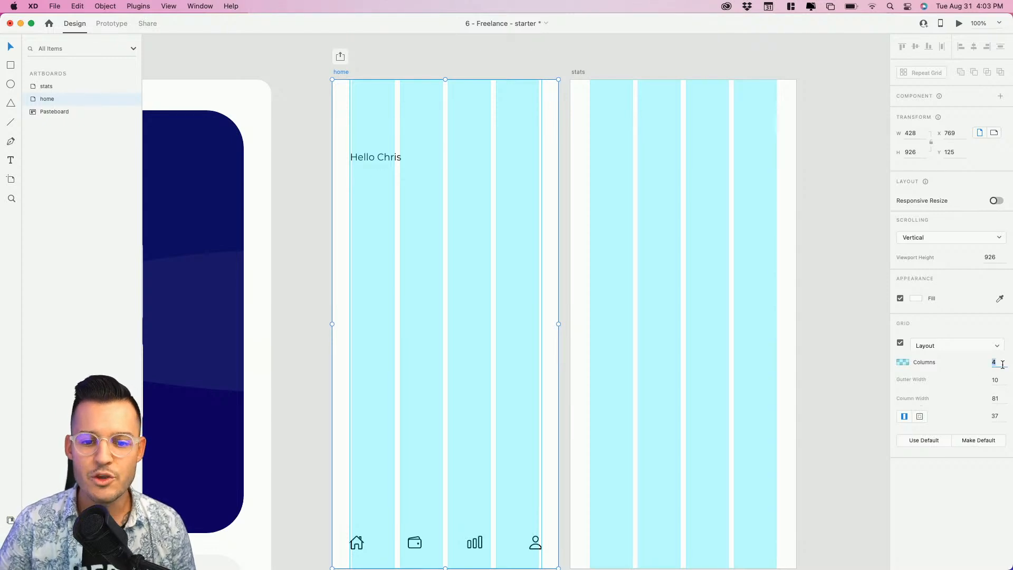
{"action": "key", "text": "Up"}
{"action": "key", "text": "Up"}
{"action": "key", "text": "Down"}
{"action": "key", "text": "Down"}
{"action": "key", "text": "Up"}
{"action": "key", "text": "Up"}
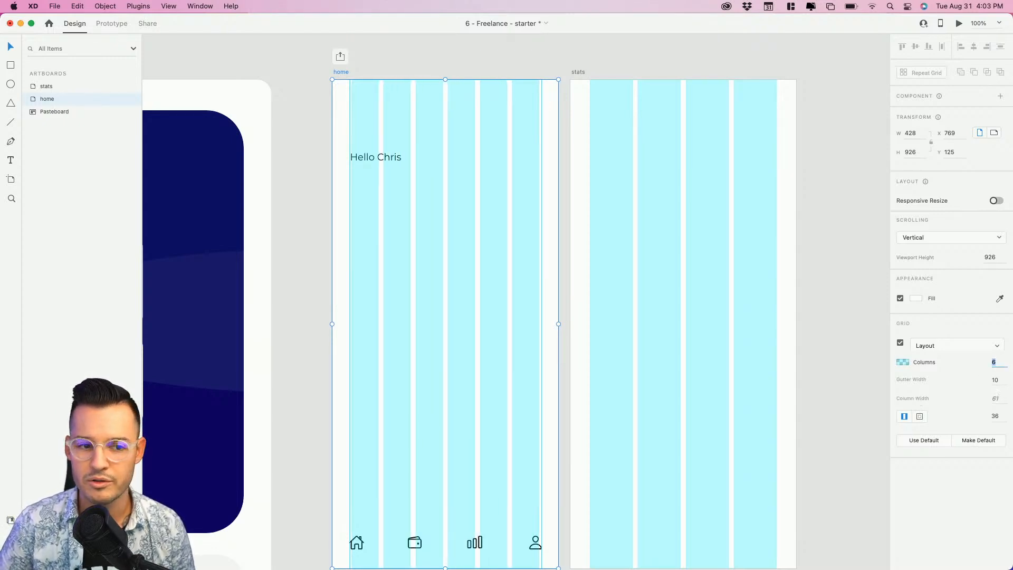
{"action": "key", "text": "Down"}
{"action": "key", "text": "Down"}
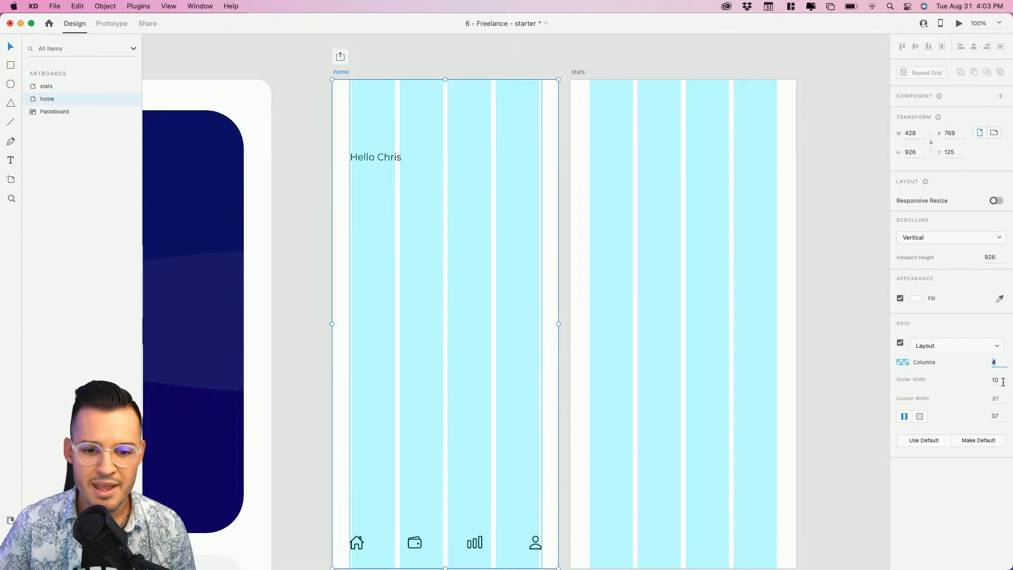
Try gutter widths of 11, 3 and 5 in the home artboard's layout grid
{"action": "left_click", "coordinate": [1000, 382]}
{"action": "key", "text": "Up"}
{"action": "key", "text": "Up"}
{"action": "key", "text": "Up"}
{"action": "key", "text": "Up"}
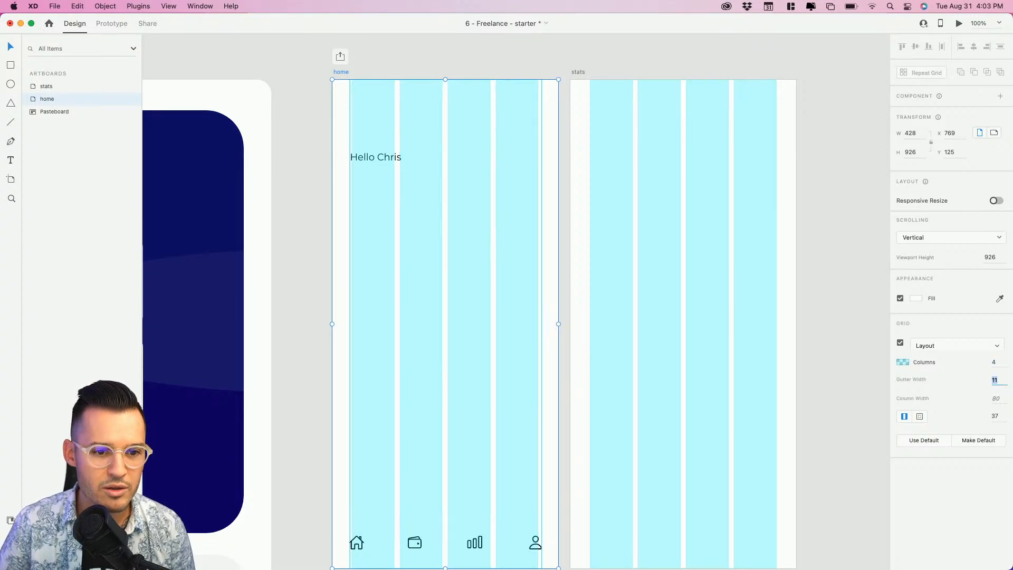
{"action": "key", "text": "Down"}
{"action": "key", "text": "Down"}
{"action": "key", "text": "Down"}
{"action": "key", "text": "Down"}
{"action": "key", "text": "Down"}
{"action": "key", "text": "Down"}
{"action": "key", "text": "Down"}
{"action": "key", "text": "Down"}
{"action": "key", "text": "Down"}
{"action": "key", "text": "Down"}
{"action": "key", "text": "Down"}
{"action": "key", "text": "Down"}
{"action": "key", "text": "Down"}
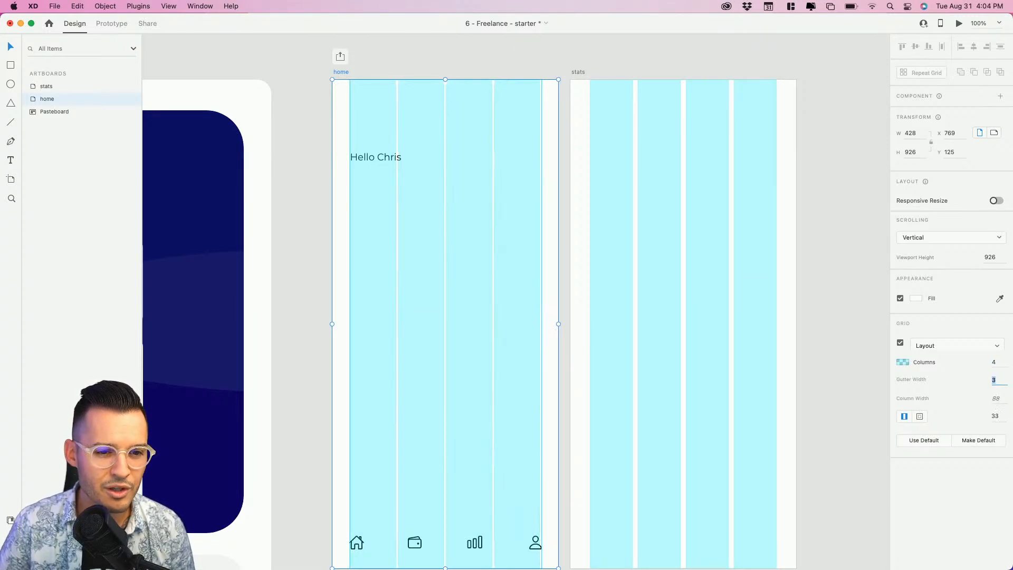
{"action": "key", "text": "Up"}
{"action": "key", "text": "Up"}
{"action": "key", "text": "Up"}
{"action": "key", "text": "Up"}
{"action": "key", "text": "Up"}
{"action": "key", "text": "Up"}
{"action": "key", "text": "Up"}
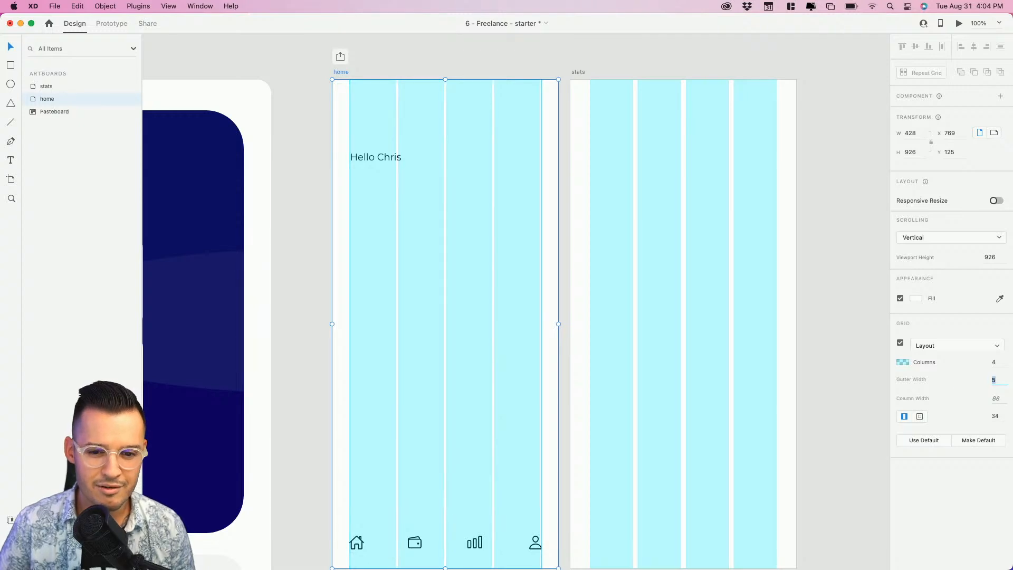
Try a column width of 90 in the home artboard's layout grid
{"action": "left_click", "coordinate": [1004, 399]}
{"action": "key", "text": "Up"}
{"action": "key", "text": "Up"}
{"action": "key", "text": "Up"}
{"action": "key", "text": "Up"}
{"action": "key", "text": "Up"}
{"action": "key", "text": "Up"}
{"action": "key", "text": "Up"}
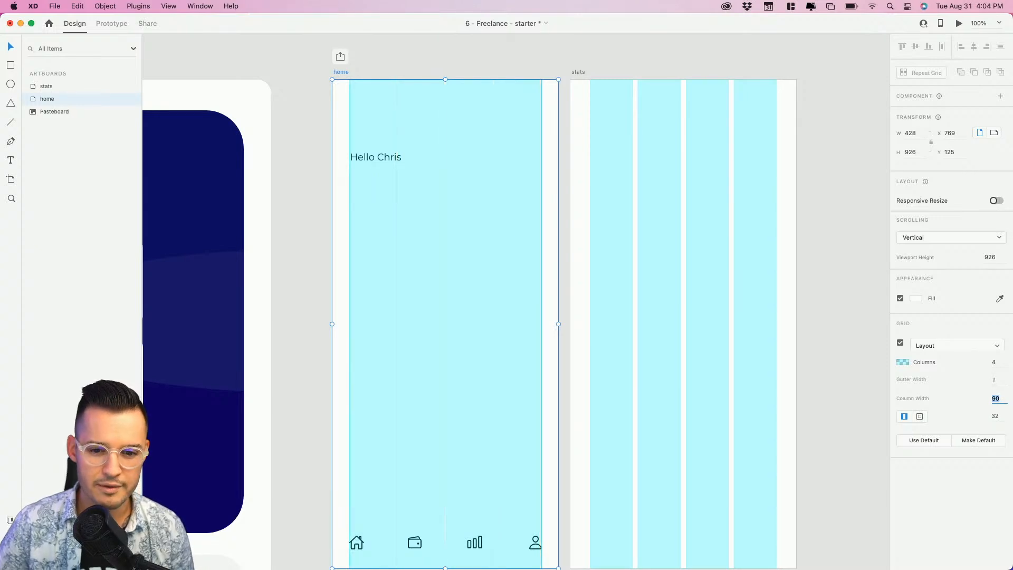
Set the gutter width of the home artboard's layout grid to 8
{"action": "key", "text": "Up"}
{"action": "key", "text": "Up"}
{"action": "key", "text": "Up"}
{"action": "key", "text": "Up"}
{"action": "key", "text": "Up"}
{"action": "key", "text": "Up"}
{"action": "key", "text": "Up"}
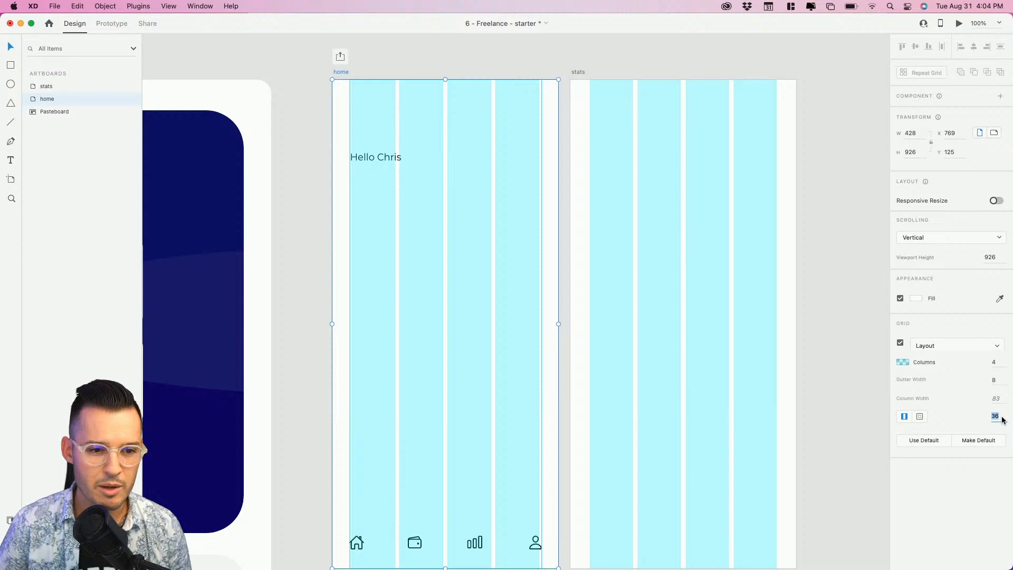
Try different linked side margins, such as 38, in the home artboard's layout grid
{"action": "key", "text": "Up"}
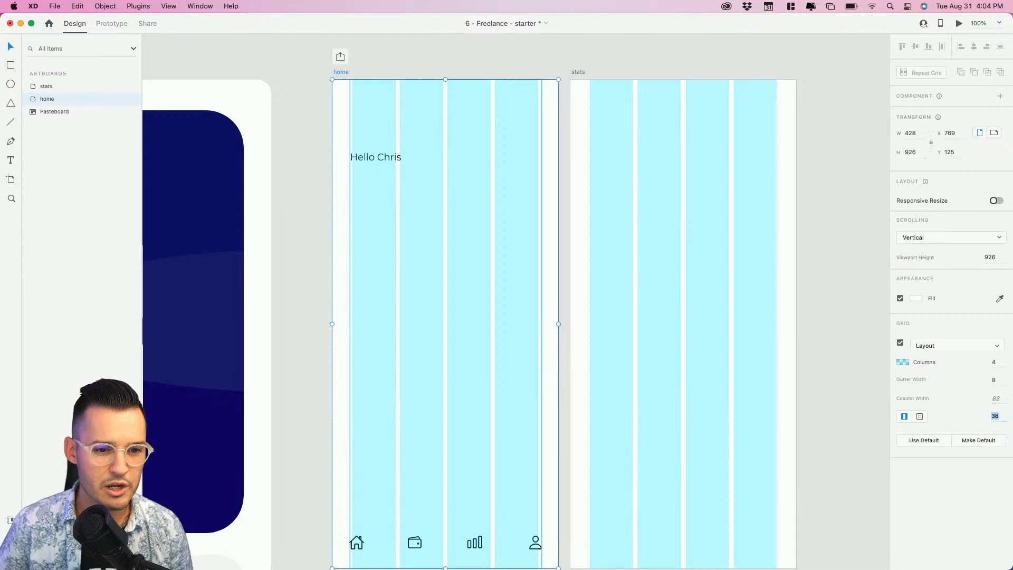
{"action": "key", "text": "Down"}
{"action": "key", "text": "Down"}
{"action": "key", "text": "Down"}
{"action": "key", "text": "Down"}
{"action": "key", "text": "Down"}
Switch the home artboard's layout grid to individual margins and try left margins of 28 and 27
{"action": "key", "text": "Escape"}
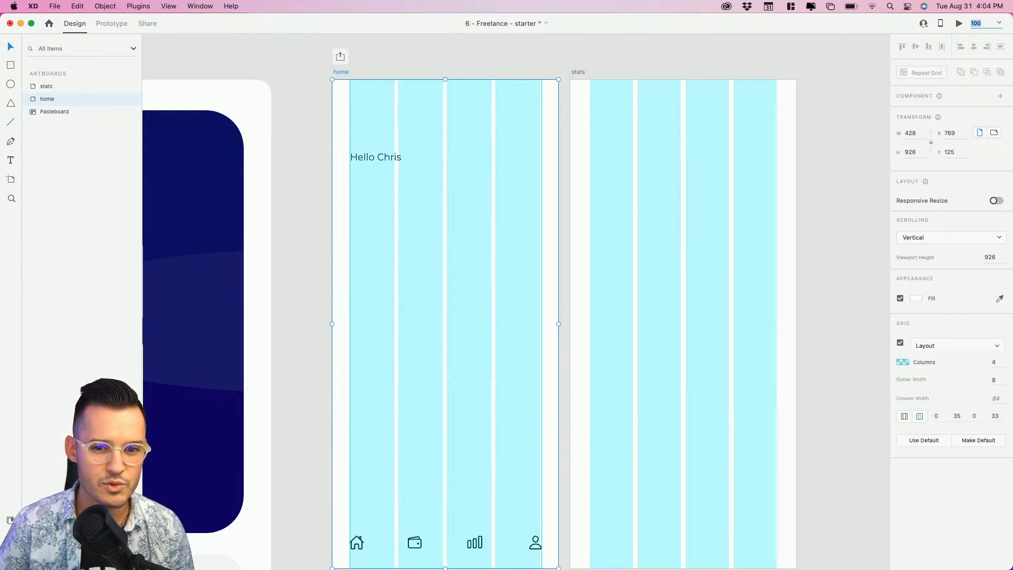
{"action": "key", "text": "Down"}
{"action": "key", "text": "Escape"}
{"action": "left_click", "coordinate": [1004, 417]}
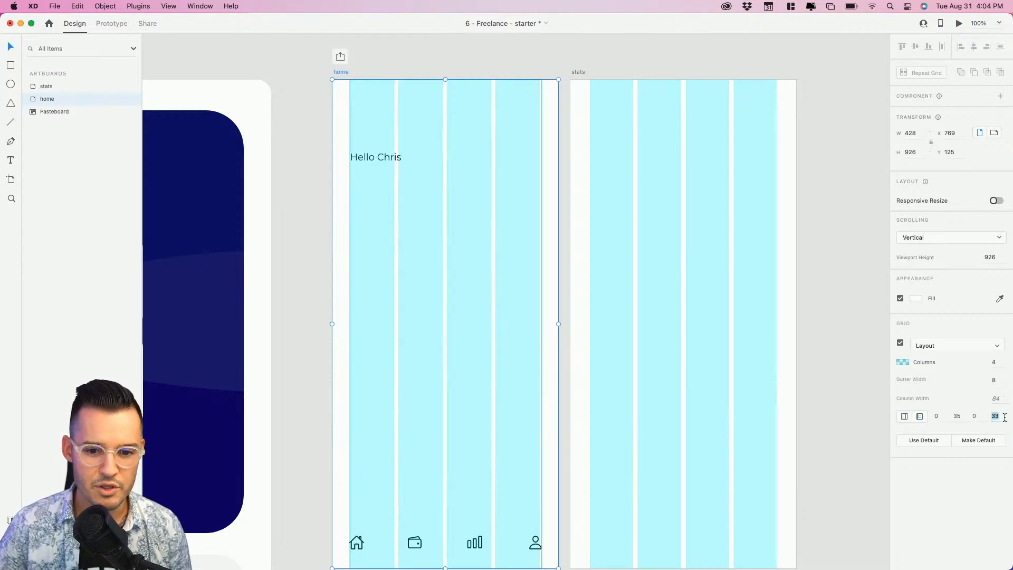
{"action": "key", "text": "Down"}
{"action": "key", "text": "Down"}
{"action": "key", "text": "Down"}
{"action": "key", "text": "Up"}
{"action": "key", "text": "Up"}
{"action": "key", "text": "Up"}
{"action": "key", "text": "Up"}
{"action": "key", "text": "Up"}
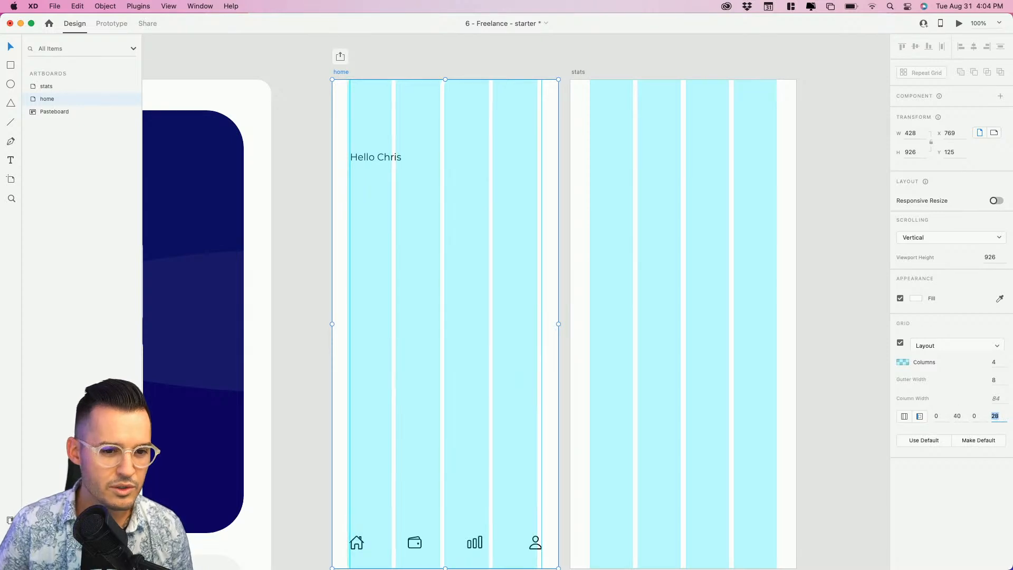
{"action": "key", "text": "Down"}
{"action": "key", "text": "Down"}
{"action": "key", "text": "Down"}
{"action": "key", "text": "Down"}
{"action": "key", "text": "Down"}
{"action": "key", "text": "Down"}
{"action": "key", "text": "Down"}
{"action": "key", "text": "Down"}
{"action": "key", "text": "Down"}
{"action": "key", "text": "Down"}
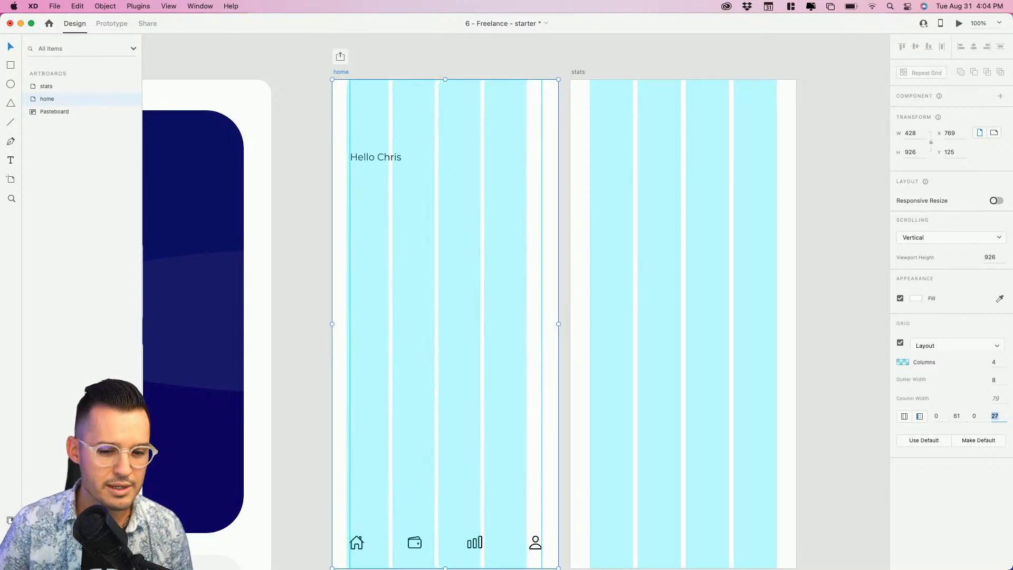
Return the home artboard's layout grid to linked margins and lower the margin to 32
{"action": "left_click", "coordinate": [904, 416]}
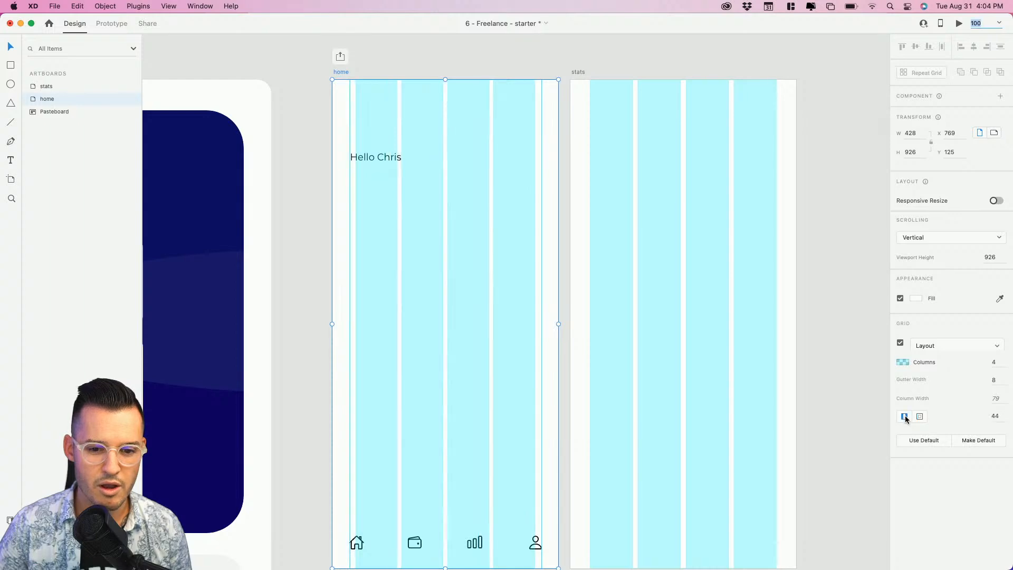
{"action": "left_click", "coordinate": [1001, 416]}
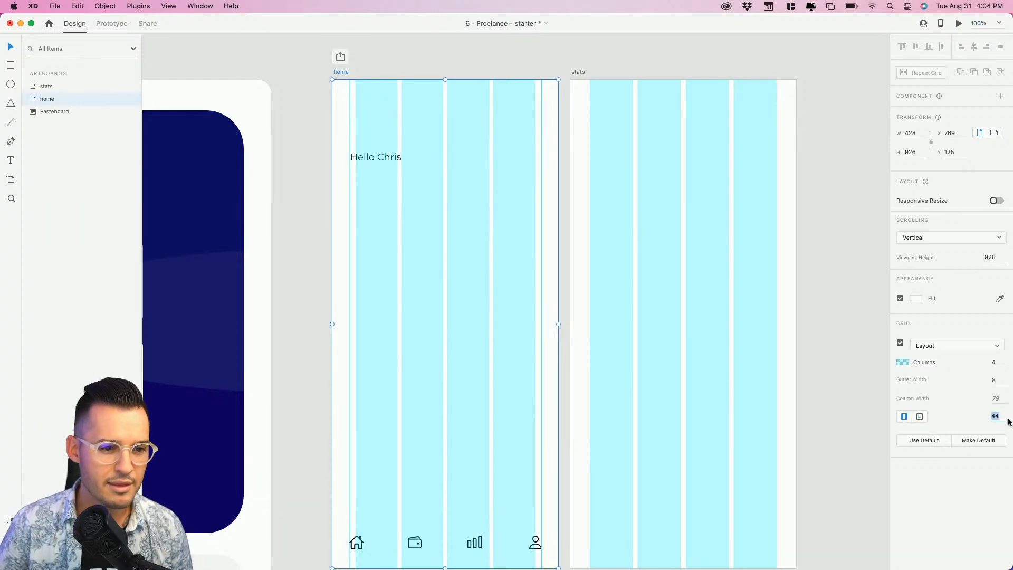
{"action": "key", "text": "Down"}
{"action": "key", "text": "Down"}
{"action": "key", "text": "Down"}
{"action": "key", "text": "Down"}
{"action": "key", "text": "Down"}
{"action": "key", "text": "Down"}
{"action": "key", "text": "Down"}
{"action": "key", "text": "Down"}
{"action": "key", "text": "Down"}
{"action": "key", "text": "Down"}
{"action": "key", "text": "Down"}
{"action": "key", "text": "Down"}
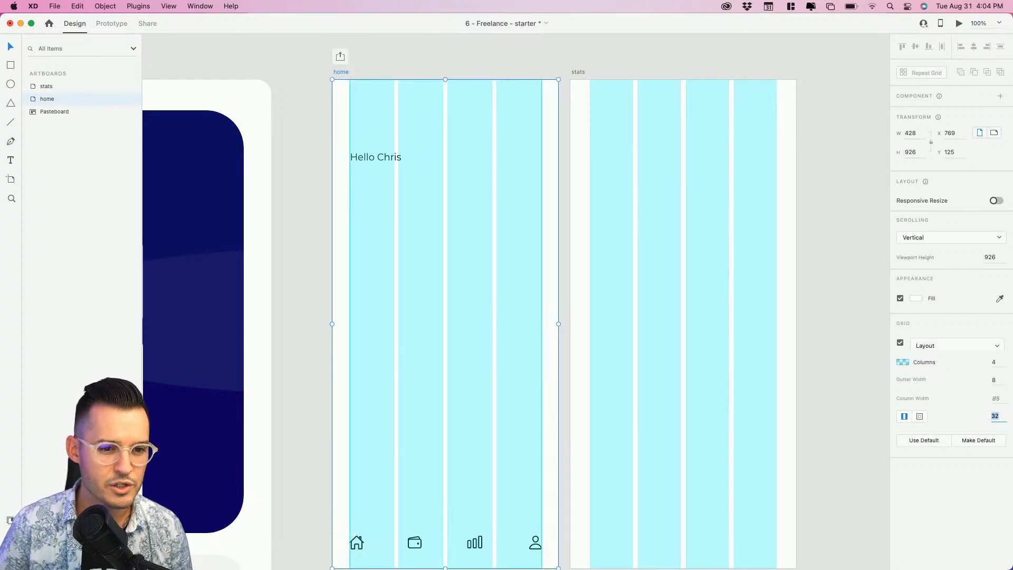
Try the individual margins mode on the home layout grid and switch back to linked margins
{"action": "left_click", "coordinate": [919, 416]}
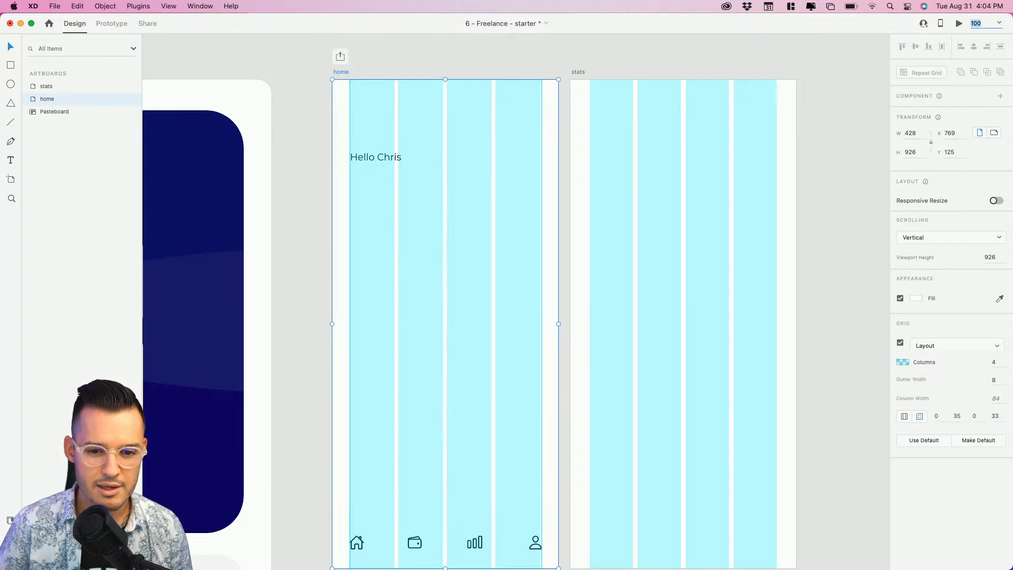
{"action": "left_click", "coordinate": [904, 417]}
{"action": "left_click", "coordinate": [1005, 417]}
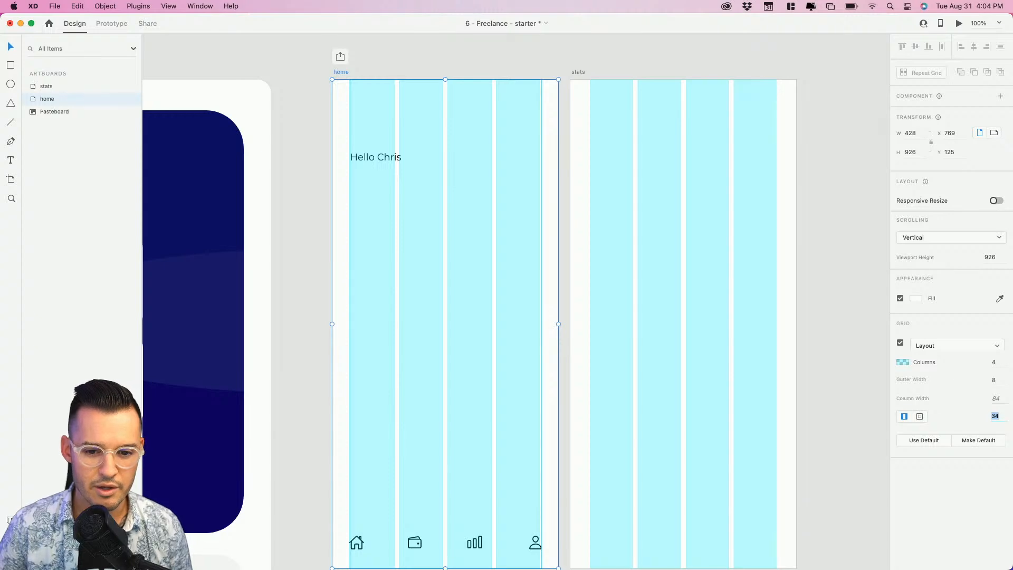
{"action": "left_click", "coordinate": [920, 416]}
{"action": "left_click", "coordinate": [905, 417]}
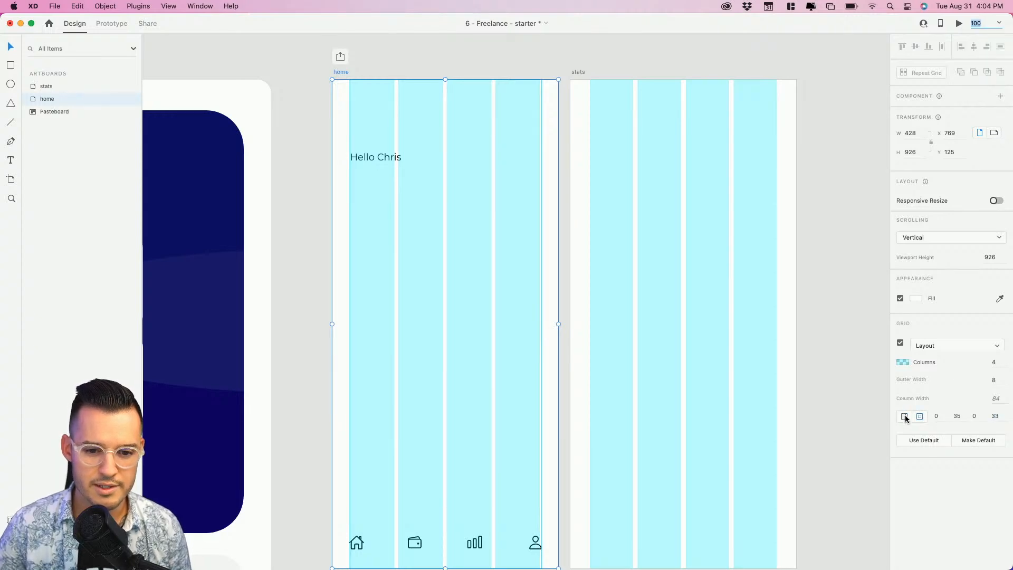
Set the linked left and right margins of the home artboard's layout grid to 32
{"action": "left_click", "coordinate": [1001, 419]}
{"action": "type", "text": "32"}
{"action": "key", "text": "Return"}
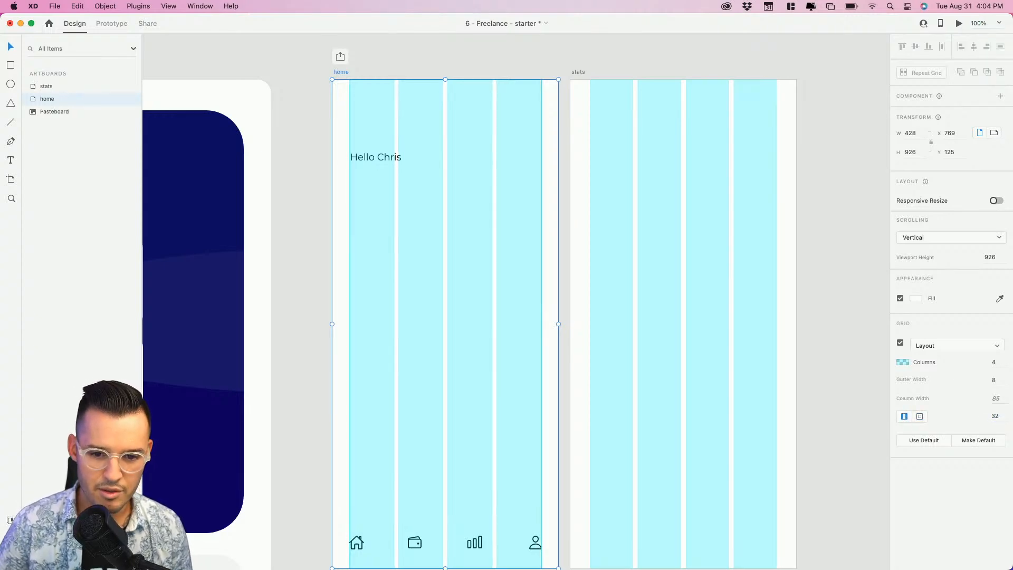
Deselect the home artboard and hide the layout and square grids on the home and stats artboards
{"action": "left_click", "coordinate": [483, 72]}
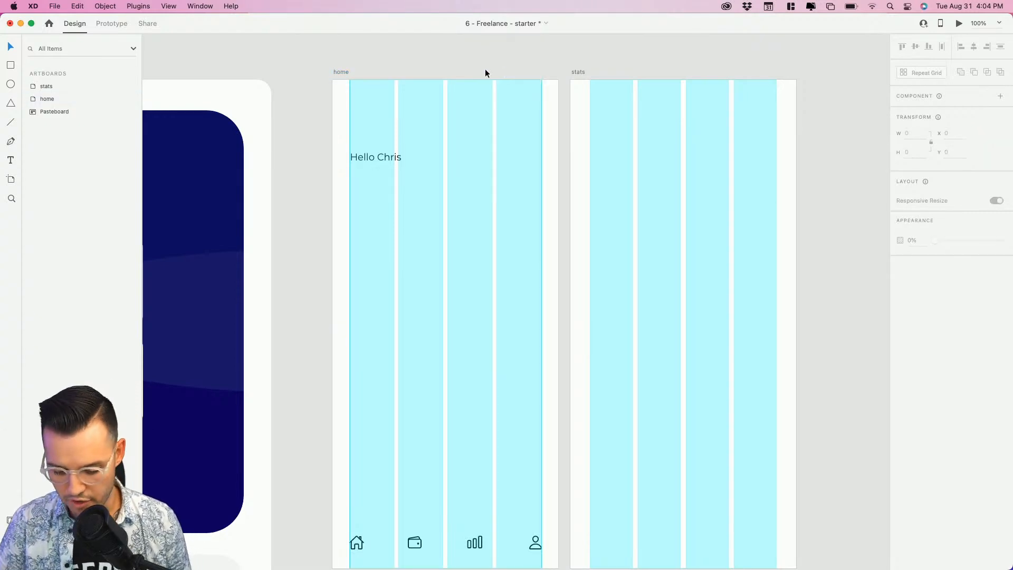
{"action": "key", "text": "super+apostrophe"}
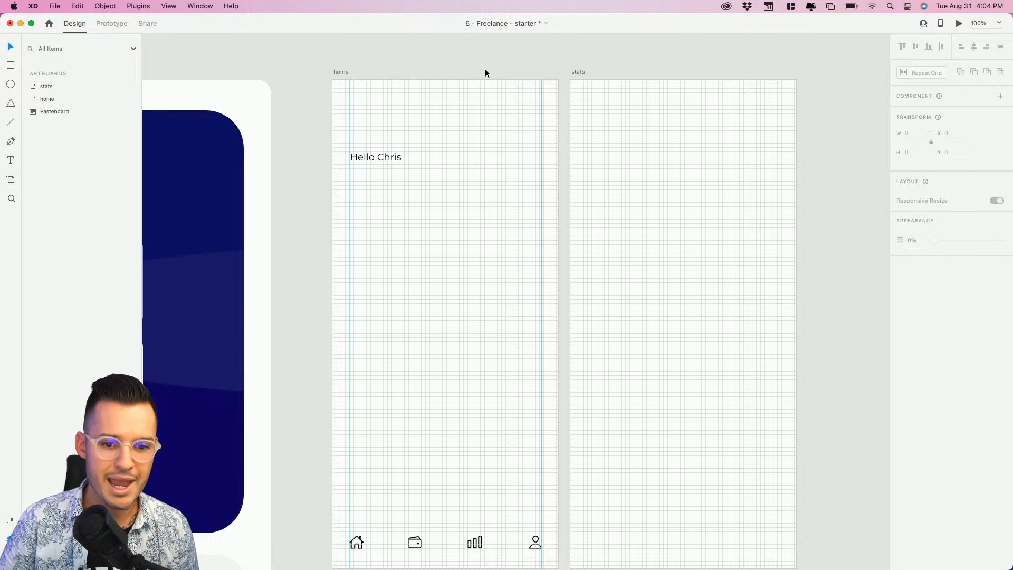
{"action": "key", "text": "super+apostrophe"}
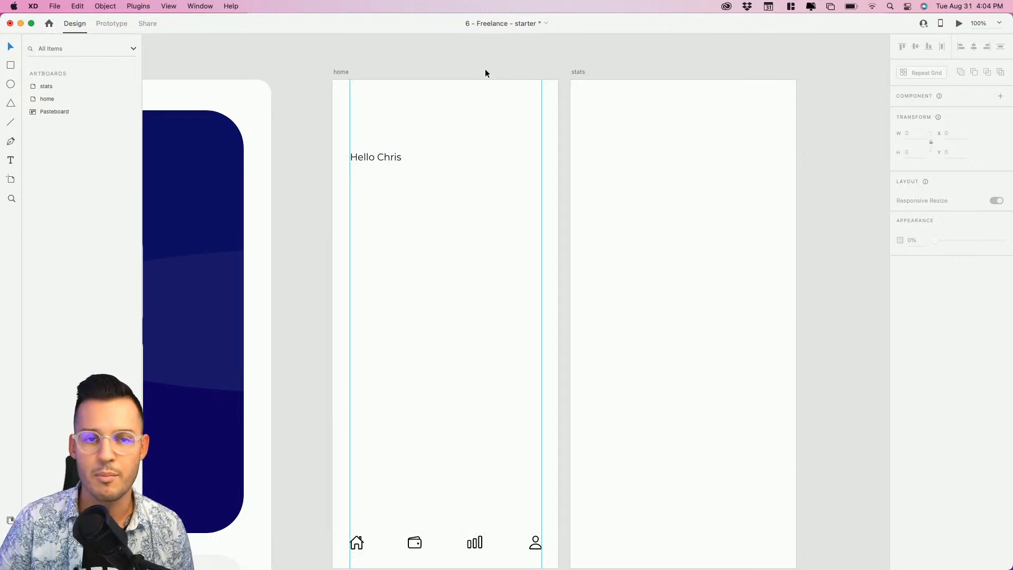
{"action": "key", "text": "super+apostrophe"}
{"action": "key", "text": "super+apostrophe"}
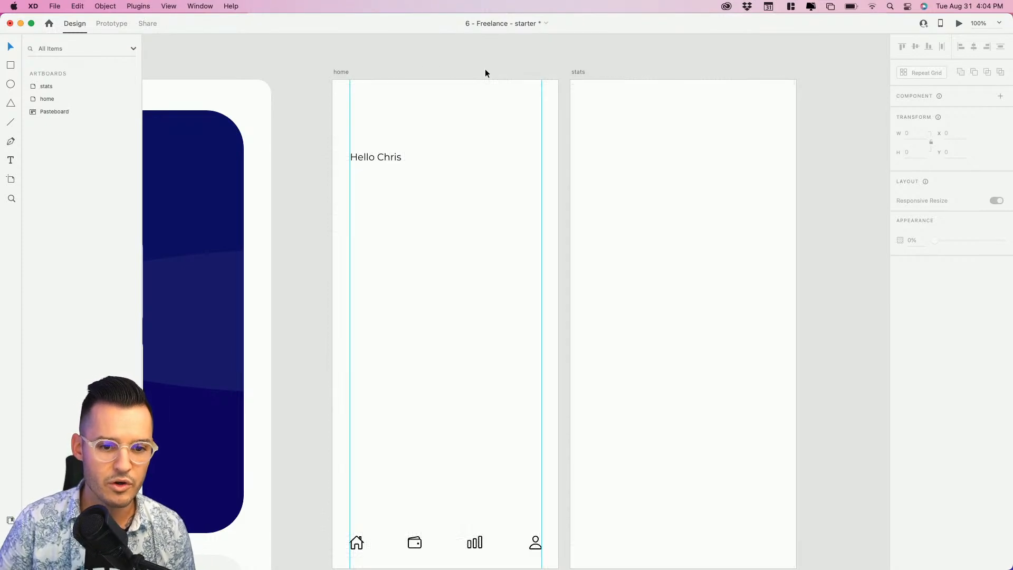
Toggle the home artboard's vertical guides off and on, and leave them hidden
{"action": "key", "text": "shift+super+apostrophe"}
{"action": "key", "text": "shift+super+apostrophe"}
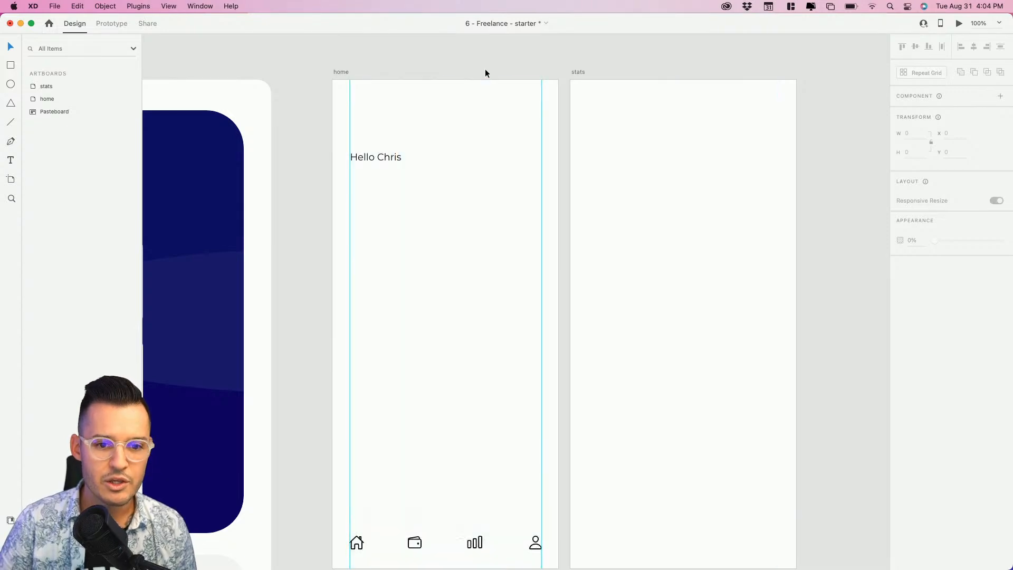
{"action": "key", "text": "shift+super+apostrophe"}
{"action": "key", "text": "shift+super+apostrophe"}
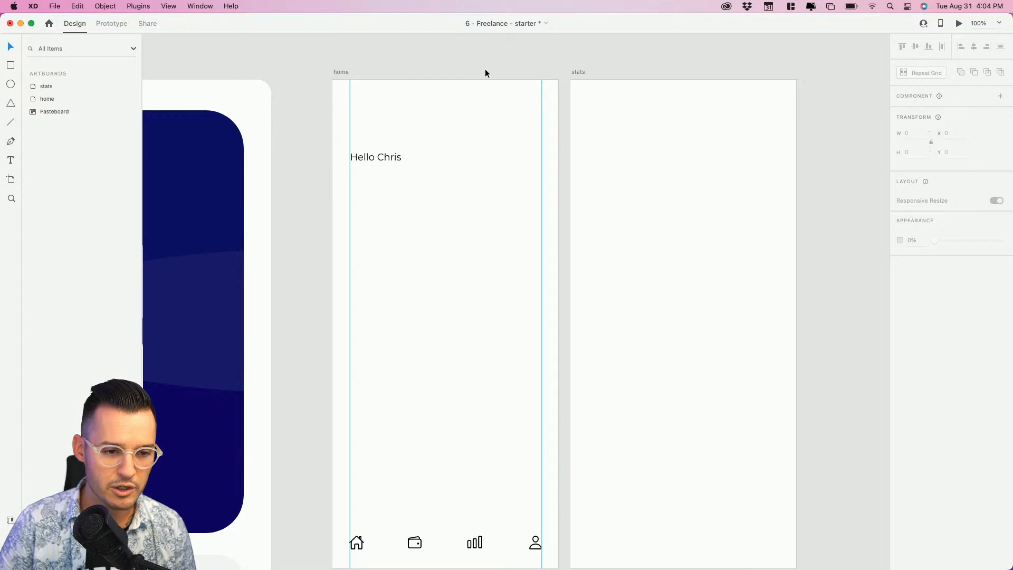
{"action": "key", "text": "shift+super+apostrophe"}
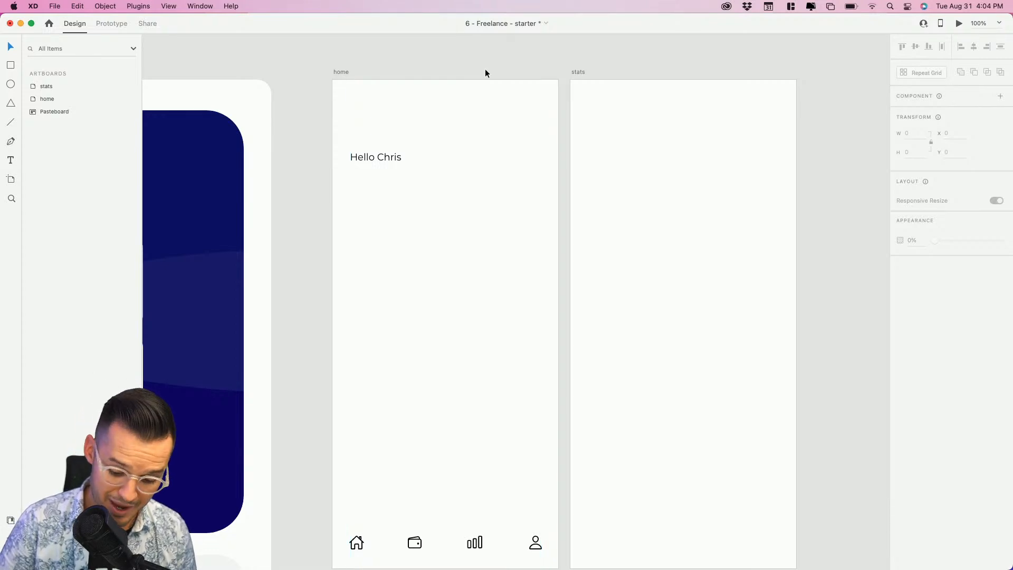
{"action": "key", "text": "shift+super+apostrophe"}
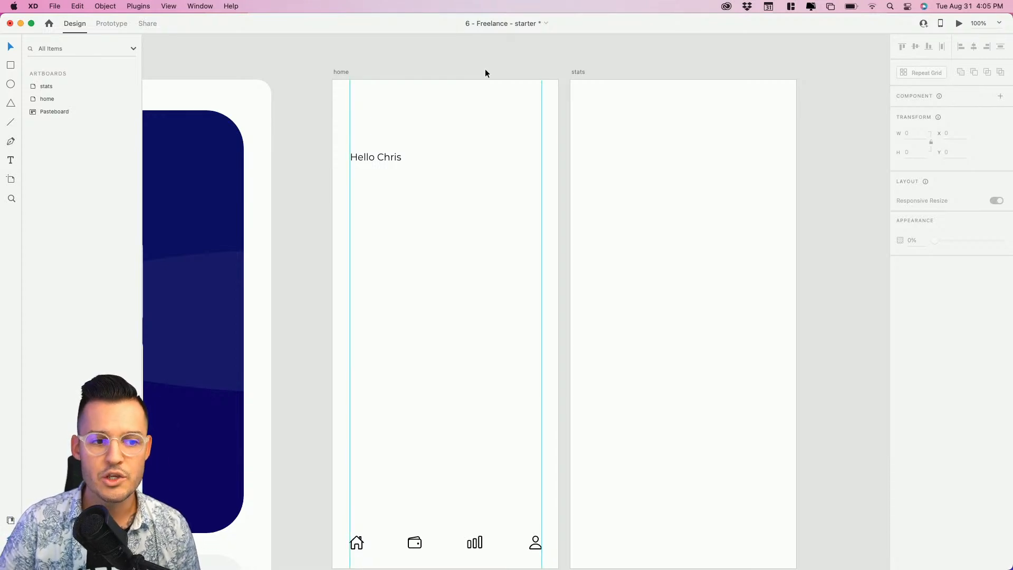
{"action": "key", "text": "shift+super+apostrophe"}
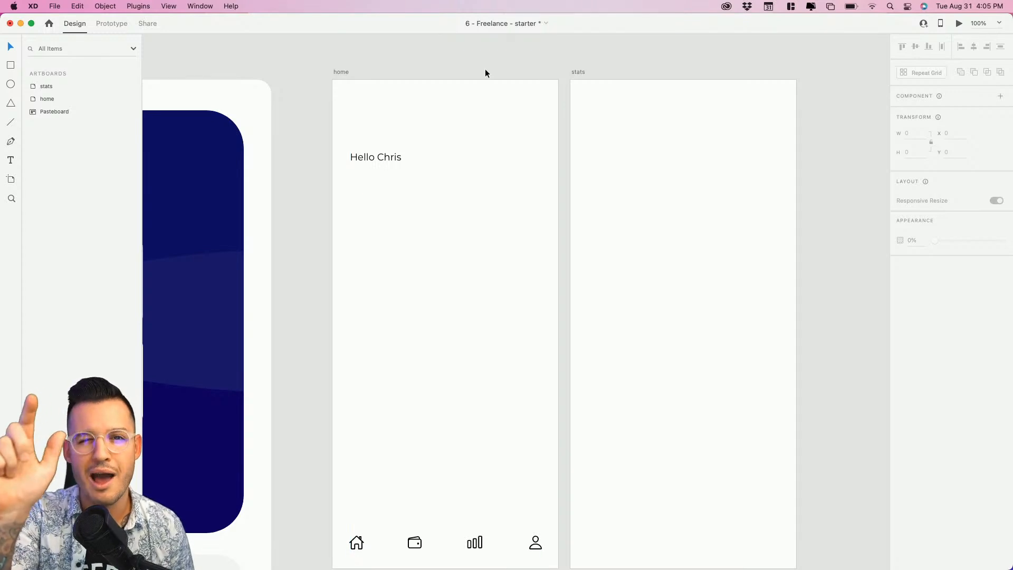
Left-align the greeting text on the home artboard, make it Bold and enlarge it to size 42
{"action": "left_click", "coordinate": [374, 160]}
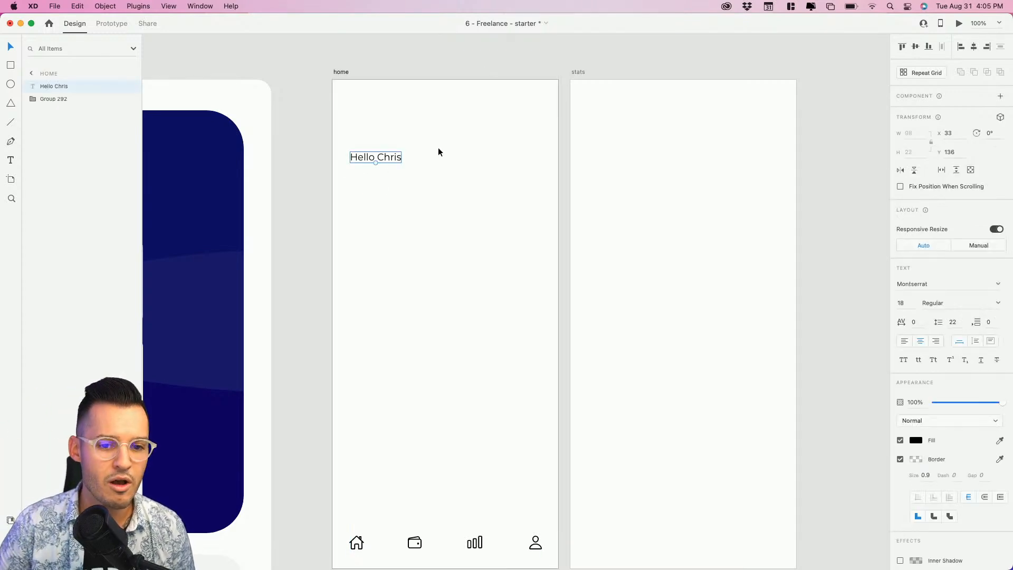
{"action": "left_click", "coordinate": [904, 341]}
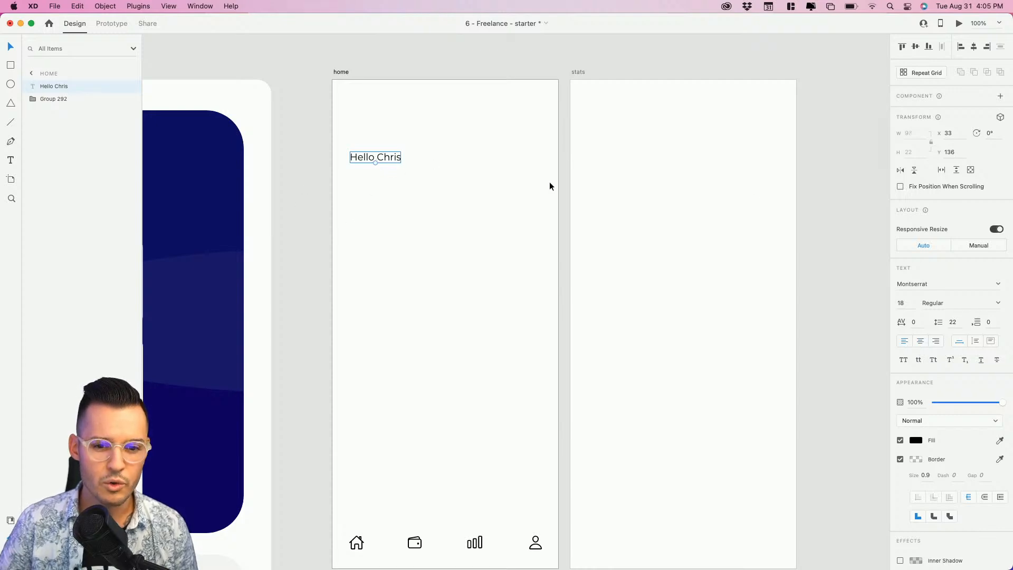
{"action": "left_click", "coordinate": [998, 303]}
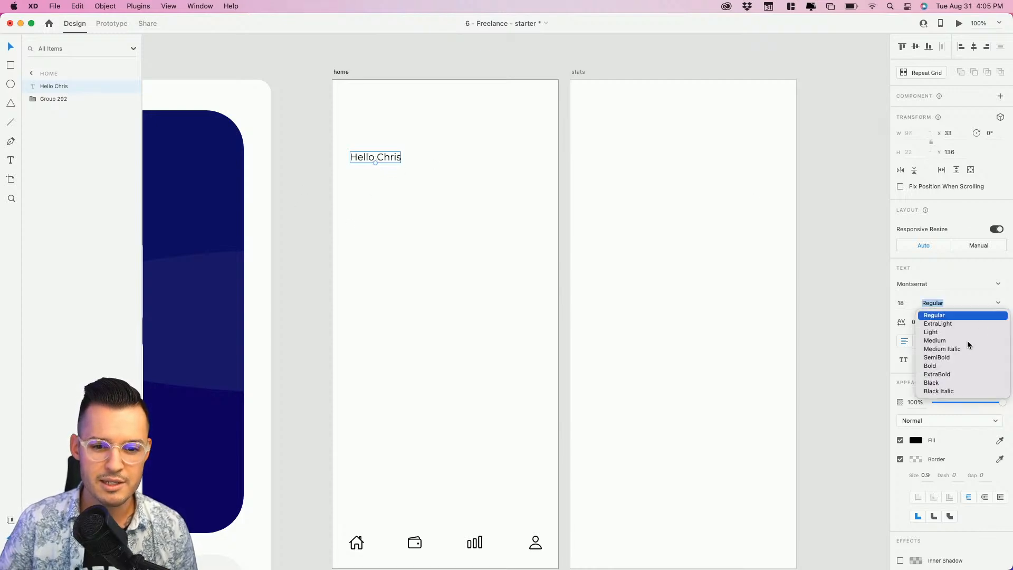
{"action": "left_click", "coordinate": [950, 368]}
{"action": "mouse_move", "coordinate": [376, 164]}
{"action": "left_mouse_down"}
{"action": "mouse_move", "coordinate": [380, 183]}
{"action": "mouse_move", "coordinate": [404, 163]}
{"action": "mouse_move", "coordinate": [390, 155]}
{"action": "left_mouse_up"}
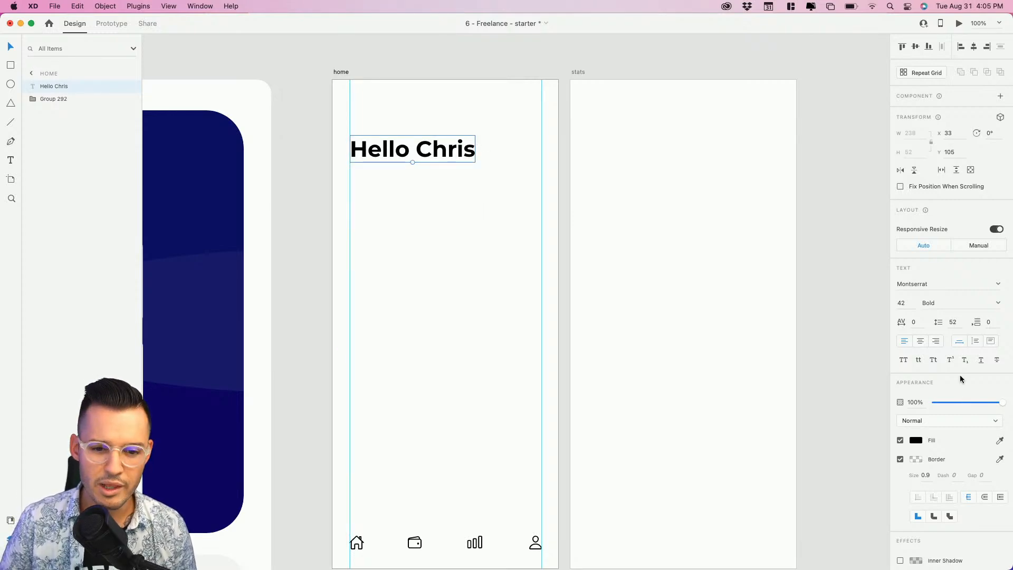
Set the greeting text's font size to 38 and its weight to SemiBold
{"action": "left_click", "coordinate": [901, 303]}
{"action": "type", "text": "38"}
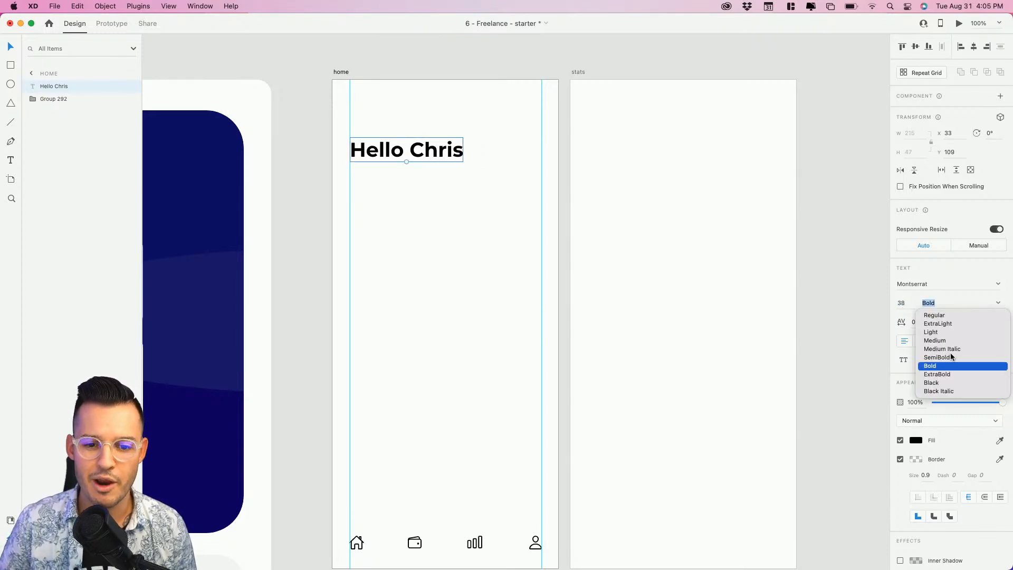
{"action": "left_click", "coordinate": [997, 303]}
{"action": "left_click", "coordinate": [937, 357]}
{"action": "left_click", "coordinate": [489, 207]}
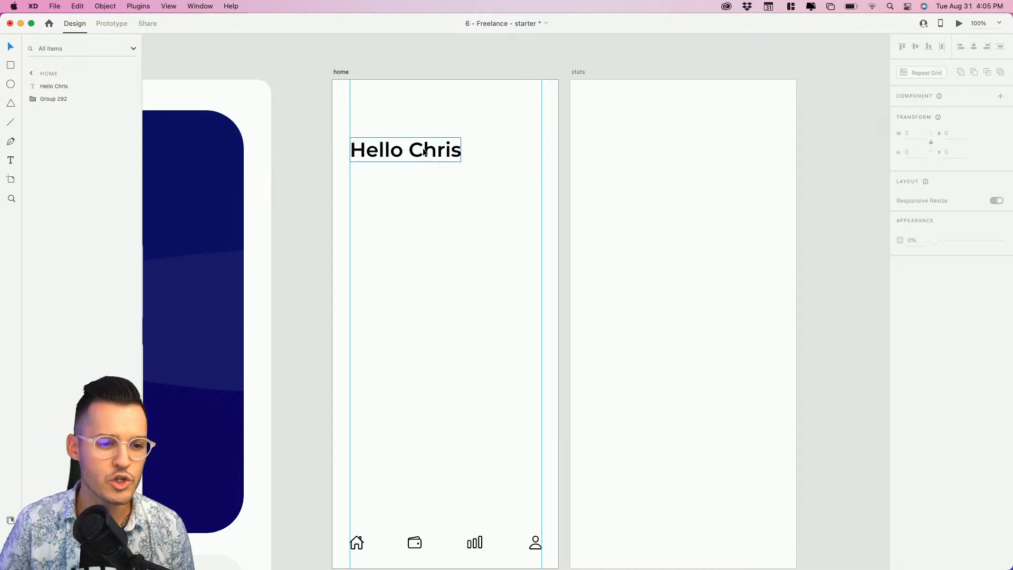
Duplicate the greeting text straight down to Y 355 on the home artboard
{"action": "left_click_drag", "start_coordinate": [427, 151], "coordinate": [429, 307]}
Set the duplicated lower greeting text to Regular weight and font size 16
{"action": "key", "text": "z"}
{"action": "left_click_drag", "start_coordinate": [316, 237], "coordinate": [575, 385]}
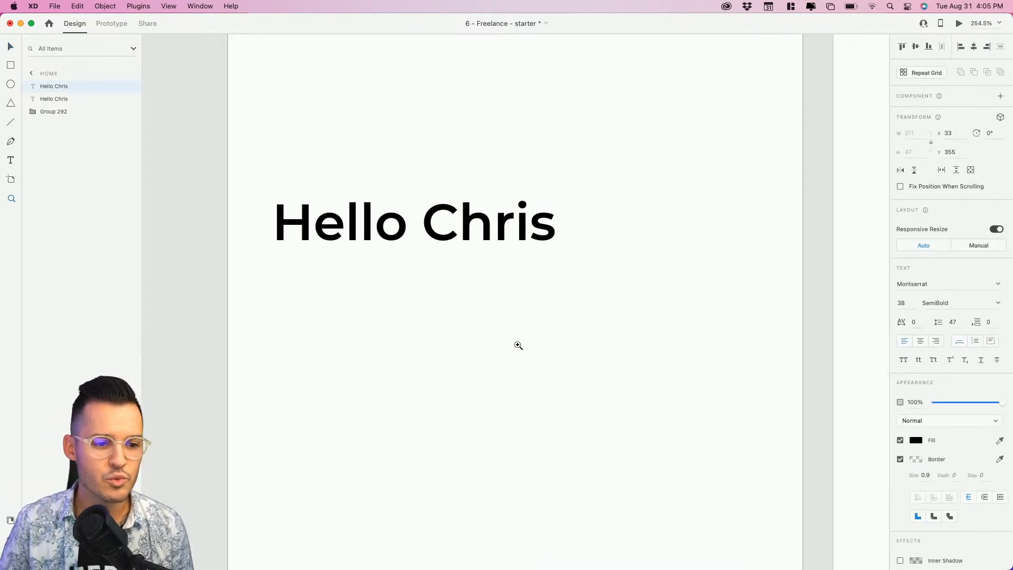
{"action": "left_click_drag", "start_coordinate": [517, 346], "coordinate": [614, 359]}
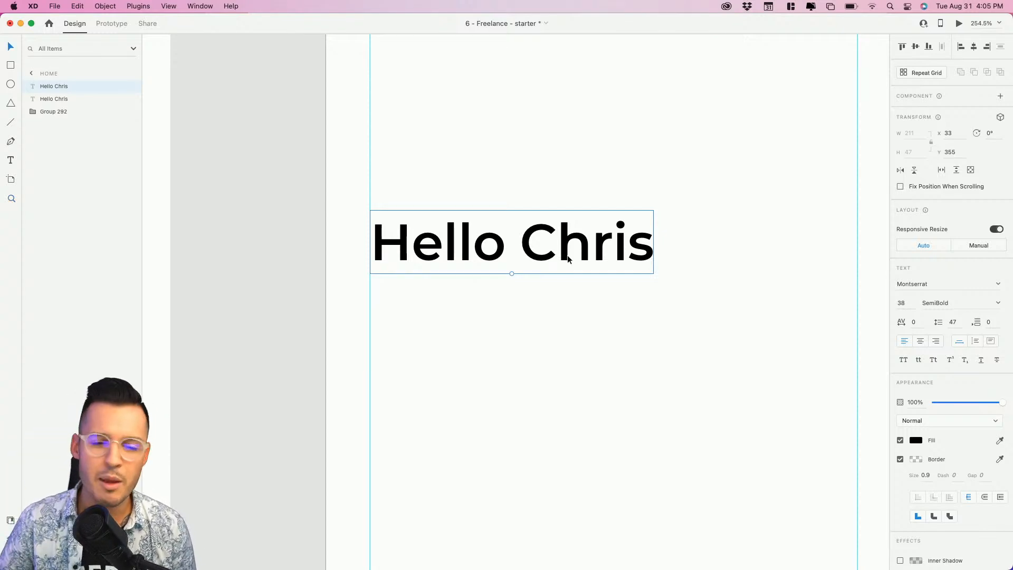
{"action": "left_click", "coordinate": [909, 302]}
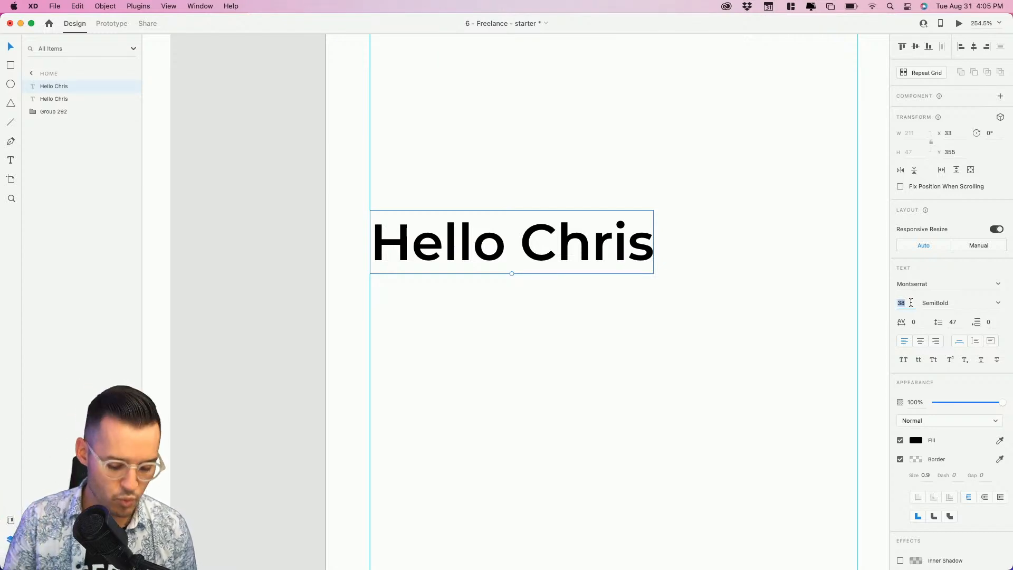
{"action": "left_click", "coordinate": [997, 304]}
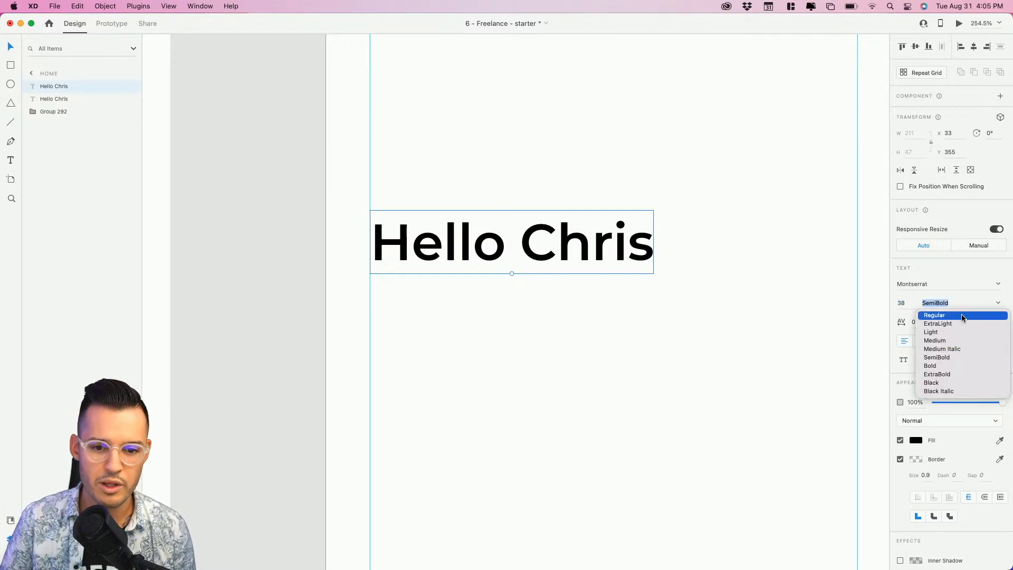
{"action": "left_click", "coordinate": [961, 314]}
{"action": "left_click", "coordinate": [912, 305]}
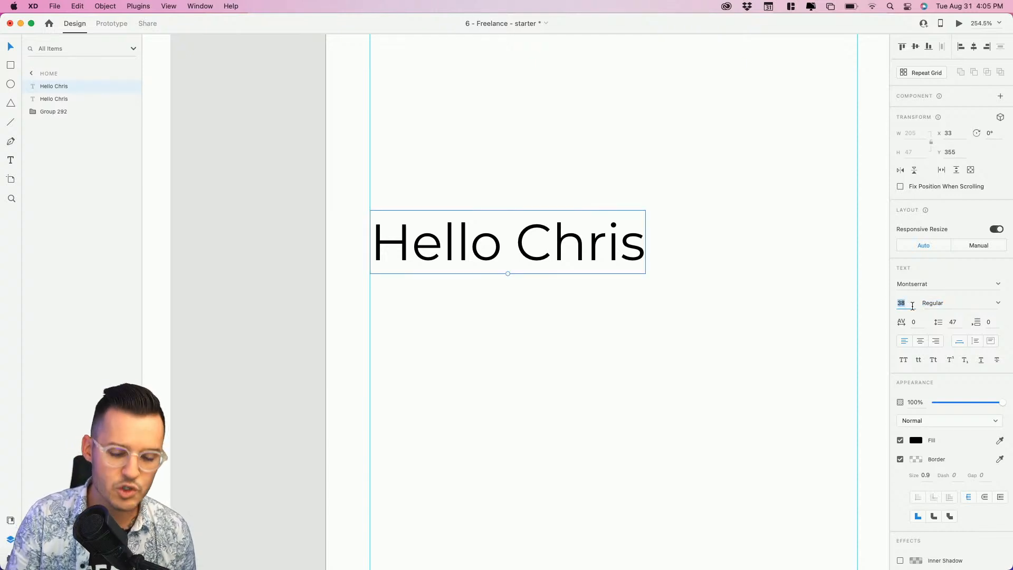
{"action": "key", "text": "Tab"}
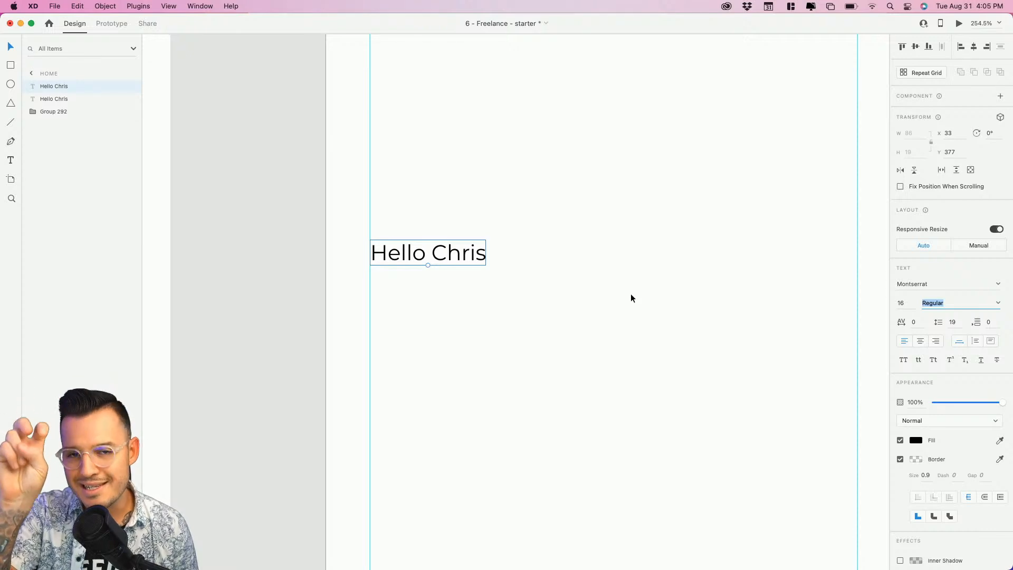
Duplicate the size 16 greeting straight up to Y 321 and style the copy at size 32 (16*2) in SemiBold
{"action": "left_click_drag", "start_coordinate": [447, 257], "coordinate": [444, 182]}
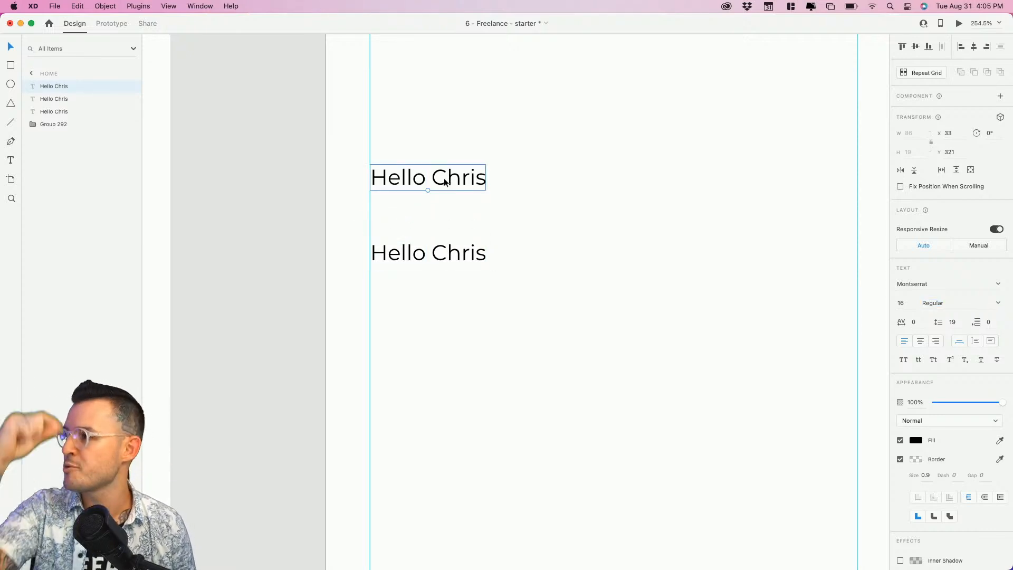
{"action": "left_click", "coordinate": [902, 303]}
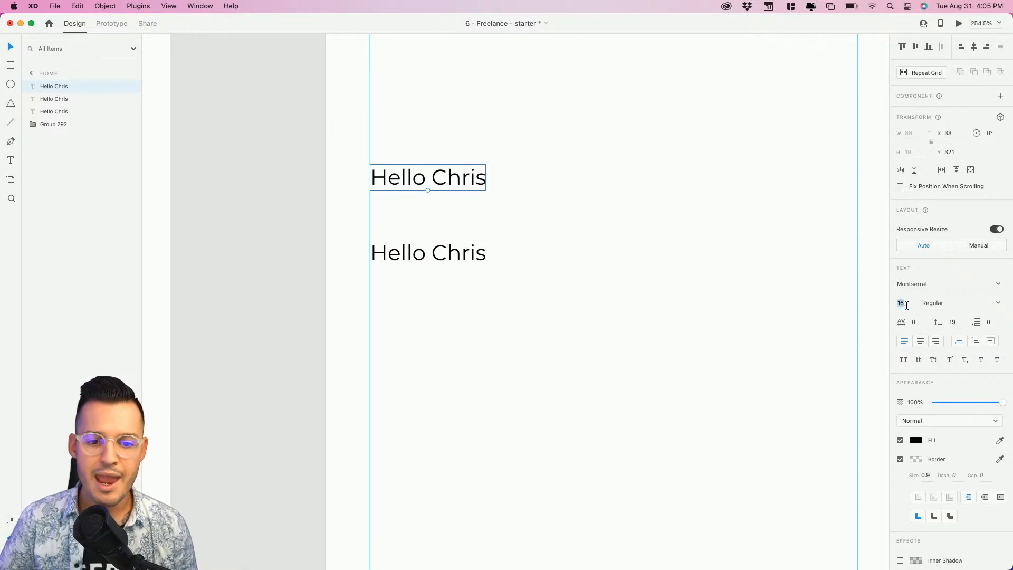
{"action": "type", "text": "16"}
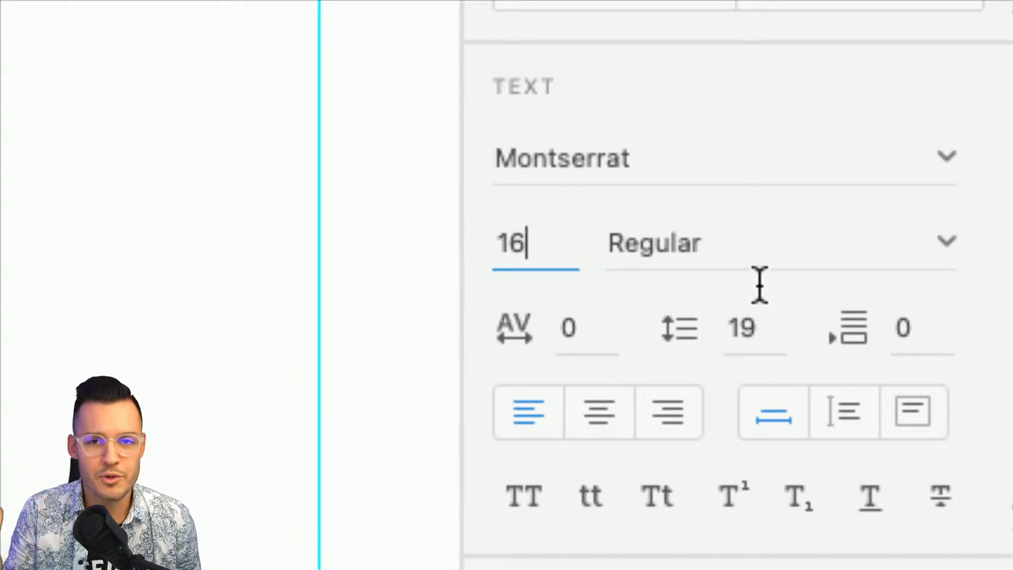
{"action": "type", "text": "*2"}
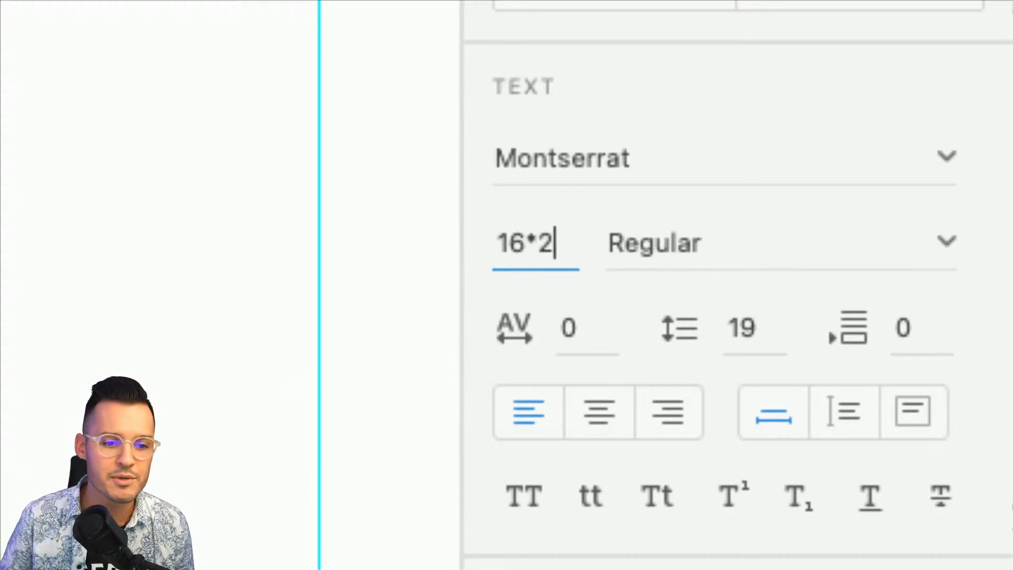
{"action": "key", "text": "Tab"}
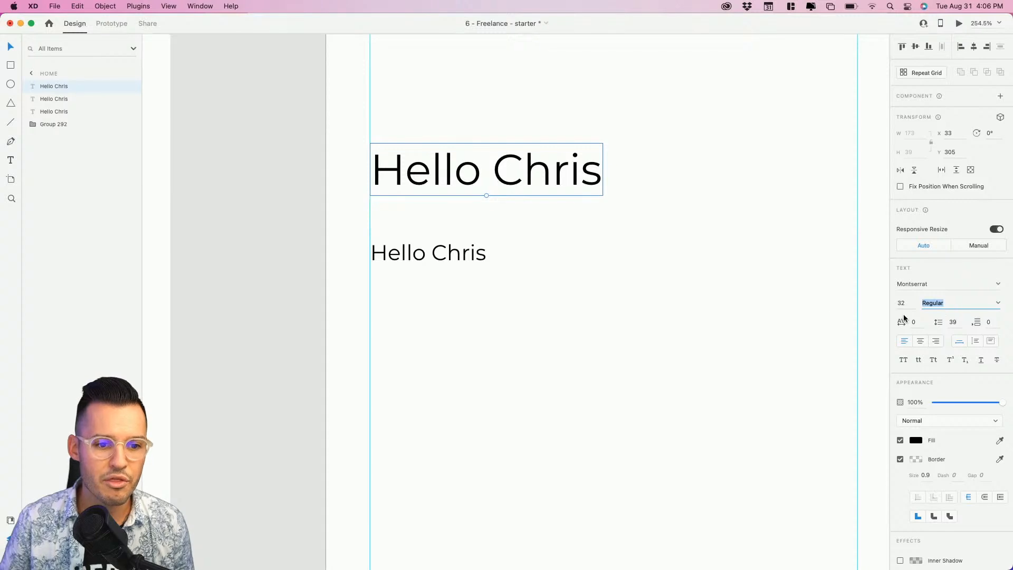
{"action": "left_click", "coordinate": [998, 304]}
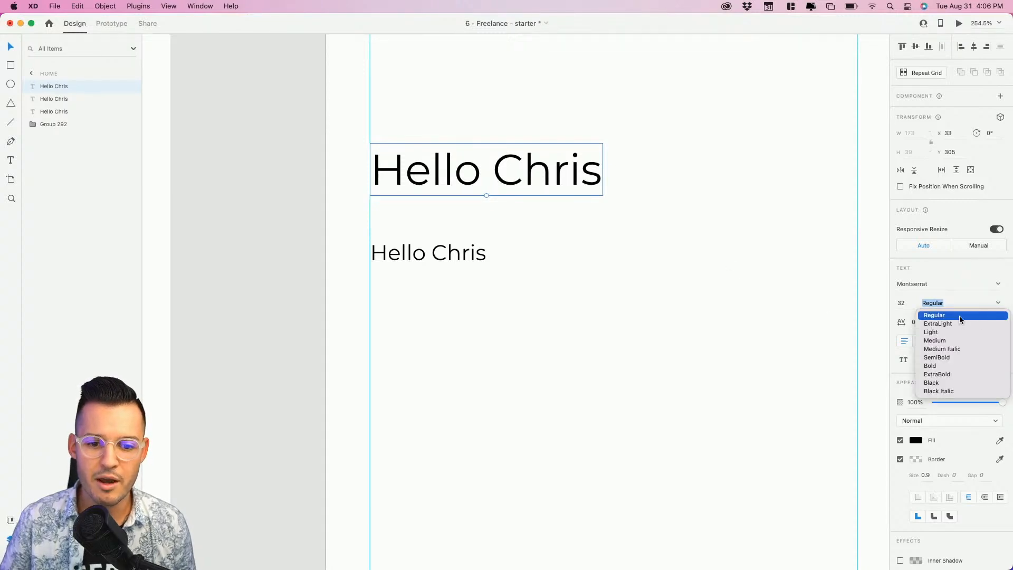
{"action": "left_click", "coordinate": [930, 366]}
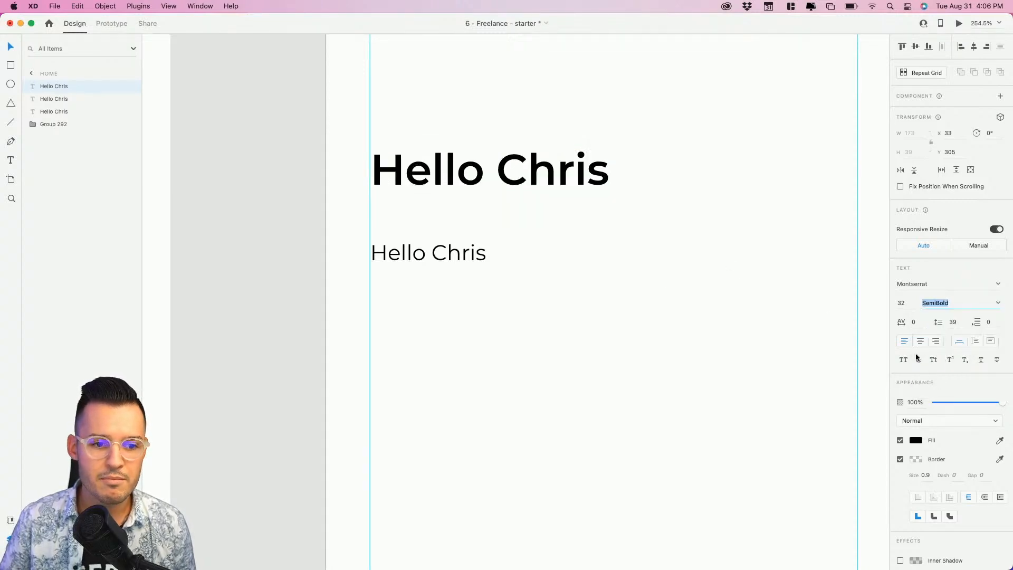
Duplicate the size 32 greeting straight up to Y 233 and style the copy at size 64 in Bold
{"action": "left_click", "coordinate": [679, 181]}
{"action": "left_click_drag", "start_coordinate": [678, 181], "coordinate": [655, 388]}
{"action": "left_click", "coordinate": [493, 396]}
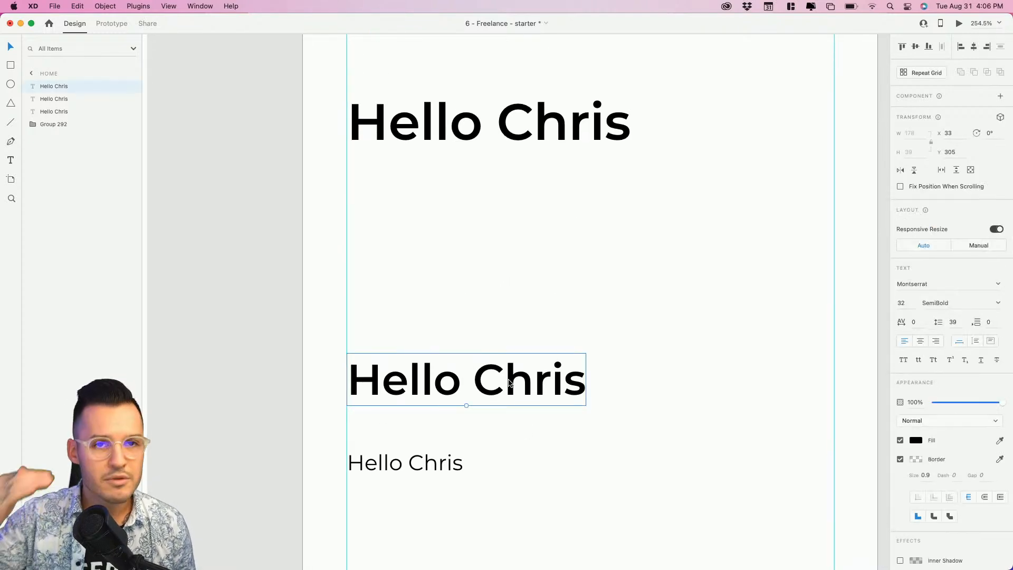
{"action": "left_click_drag", "start_coordinate": [509, 383], "coordinate": [515, 300]}
{"action": "left_click", "coordinate": [915, 306]}
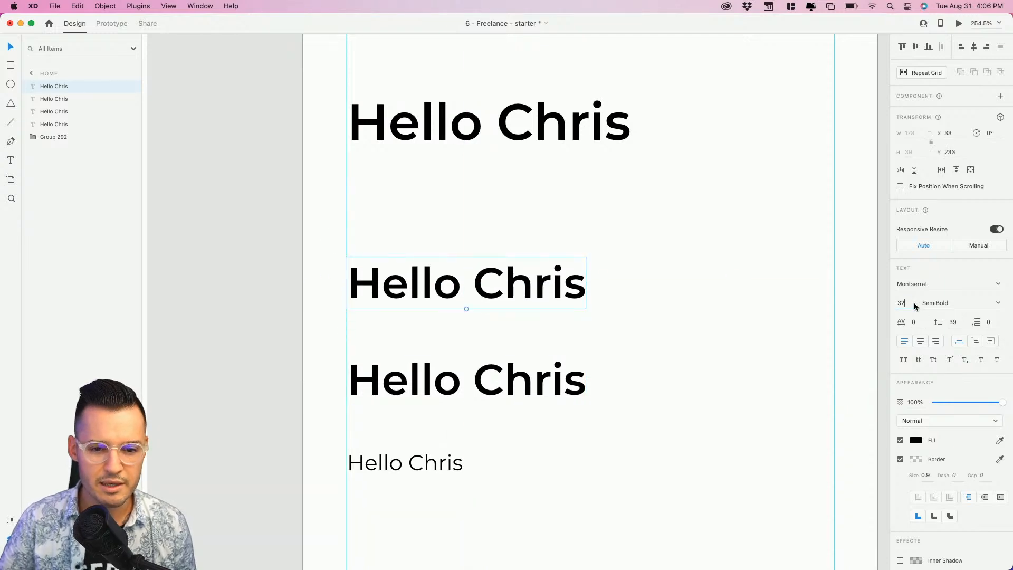
{"action": "key", "text": "BackSpace"}
{"action": "key", "text": "BackSpace"}
{"action": "type", "text": "64"}
{"action": "key", "text": "Tab"}
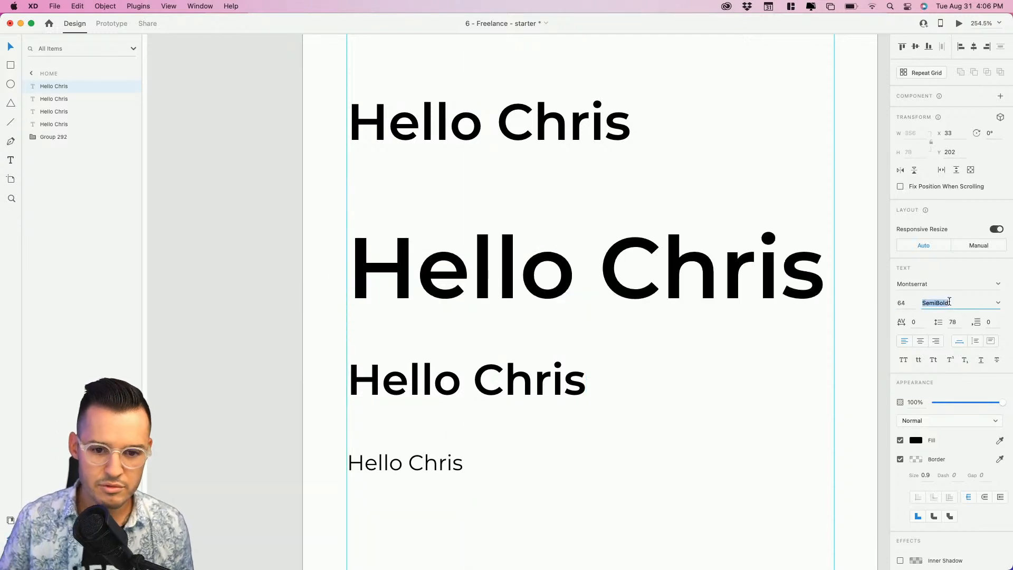
{"action": "left_click", "coordinate": [998, 302]}
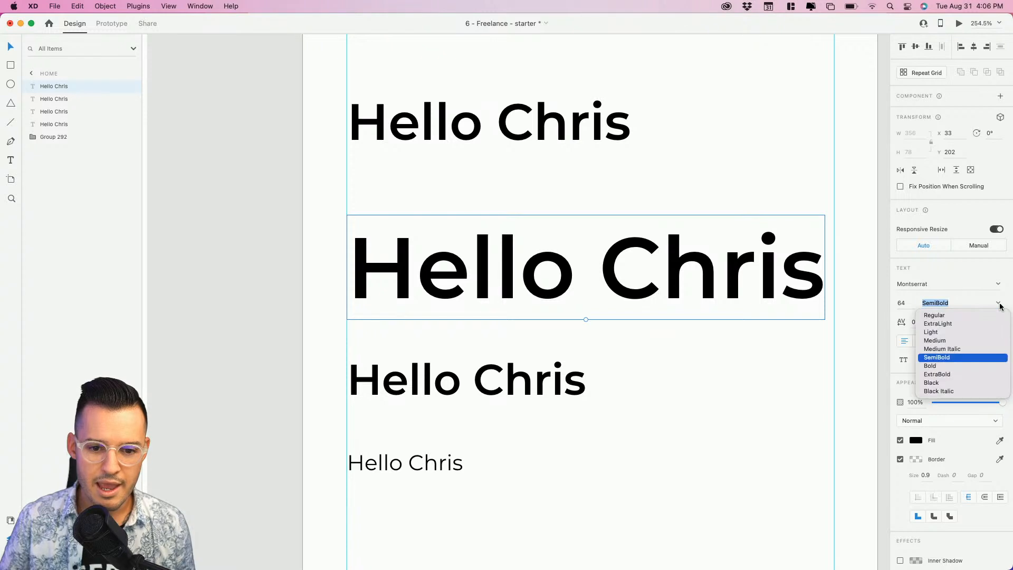
{"action": "left_click", "coordinate": [932, 366]}
{"action": "left_click", "coordinate": [651, 356]}
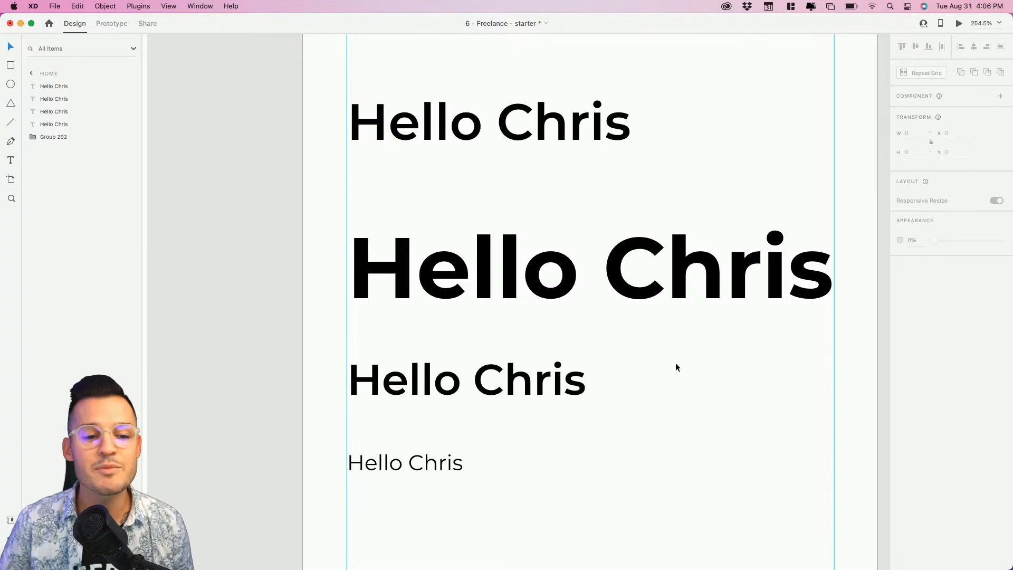
Delete the original size 38 greeting and the size 64 Bold copy from the home artboard
{"action": "left_click_drag", "start_coordinate": [692, 363], "coordinate": [444, 125]}
{"action": "left_click_drag", "start_coordinate": [467, 75], "coordinate": [657, 318]}
{"action": "key", "text": "Delete"}
Set the SemiBold greeting's font size to 16 multiplied by 1.4, which is 22.4
{"action": "left_click", "coordinate": [530, 376]}
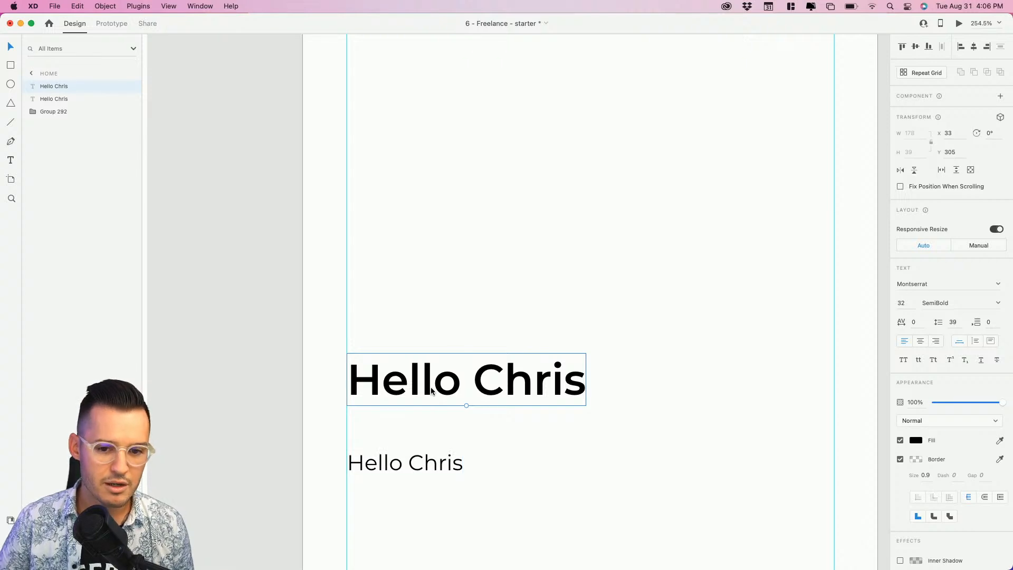
{"action": "left_click", "coordinate": [903, 303]}
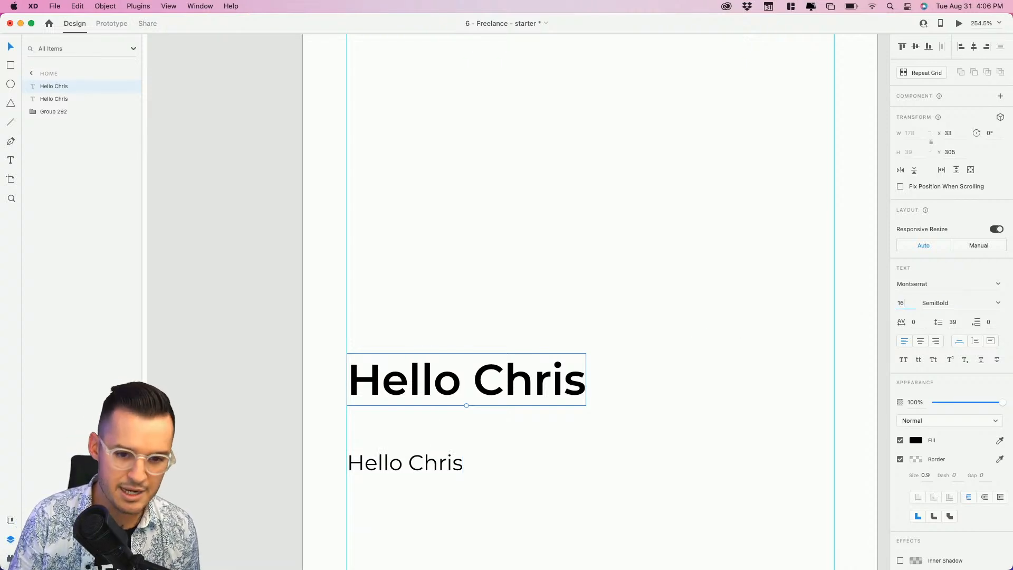
{"action": "type", "text": "16"}
{"action": "key", "text": "Return"}
{"action": "left_click", "coordinate": [911, 302]}
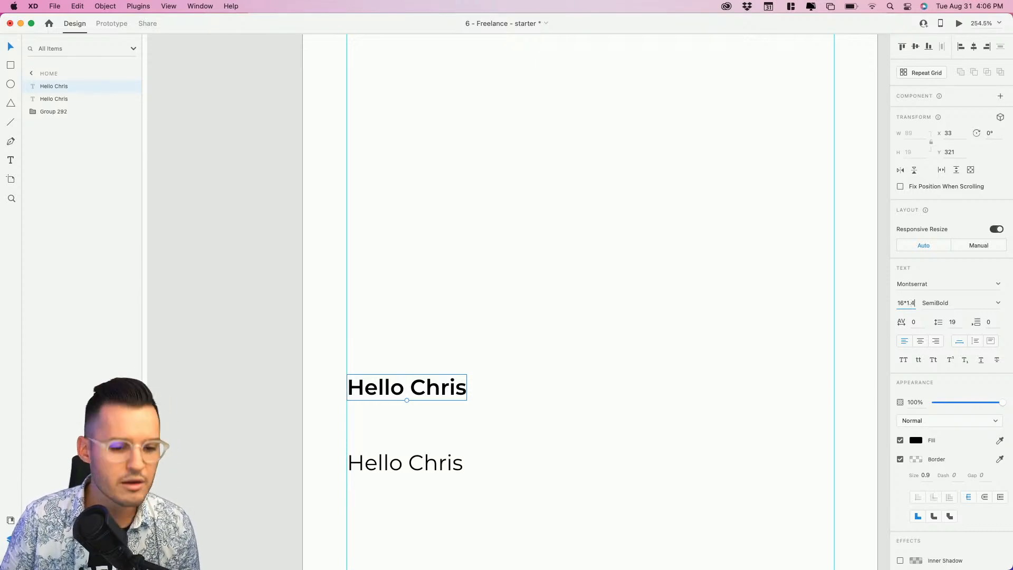
{"action": "type", "text": "*1.4"}
{"action": "key", "text": "Return"}
Duplicate the size 22.4 greeting straight up to Y 248 and style the copy at size 30.8 (22*1.4) in Bold
{"action": "left_click_drag", "start_coordinate": [469, 382], "coordinate": [466, 300]}
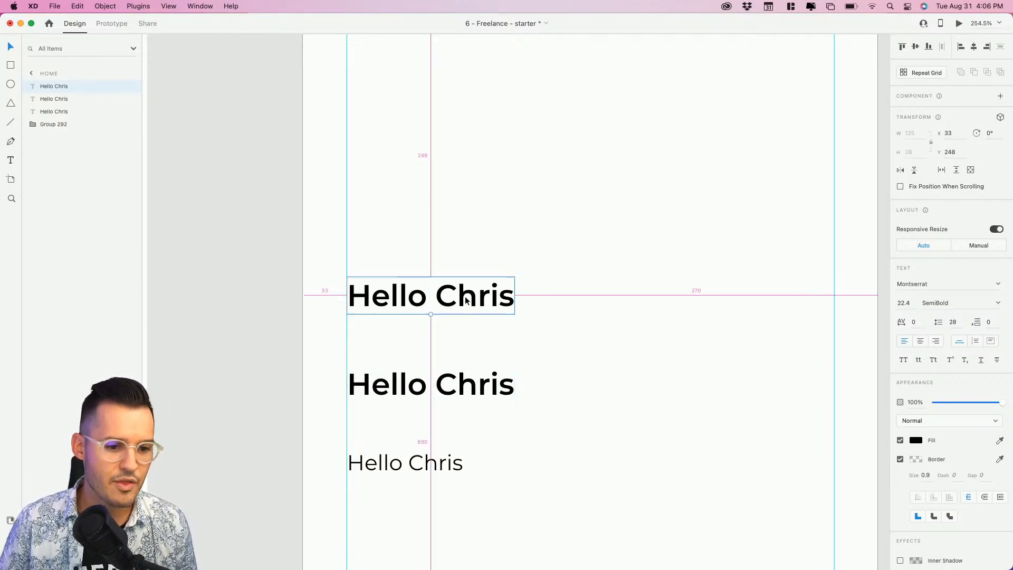
{"action": "left_click", "coordinate": [912, 304]}
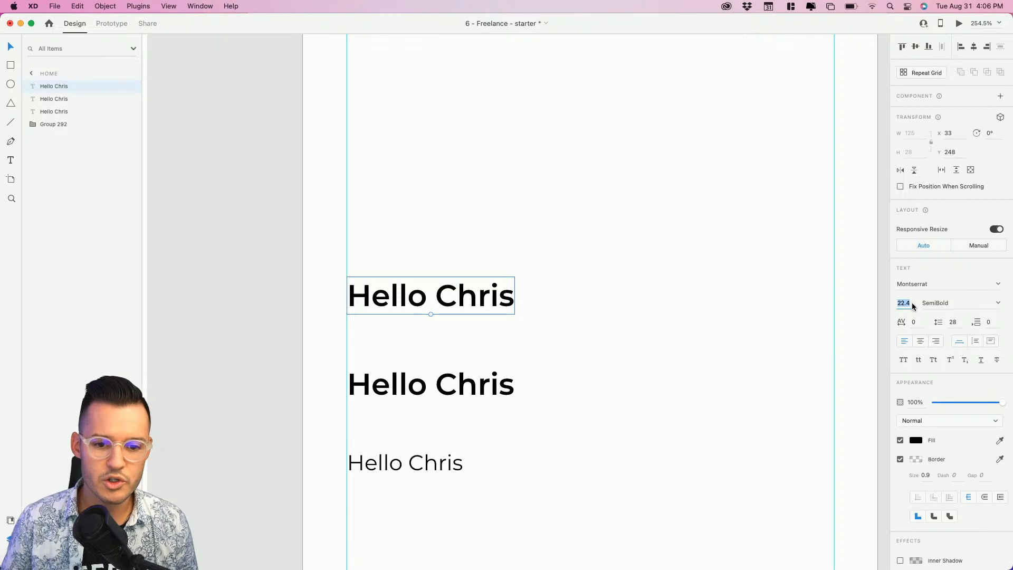
{"action": "key", "text": "Right"}
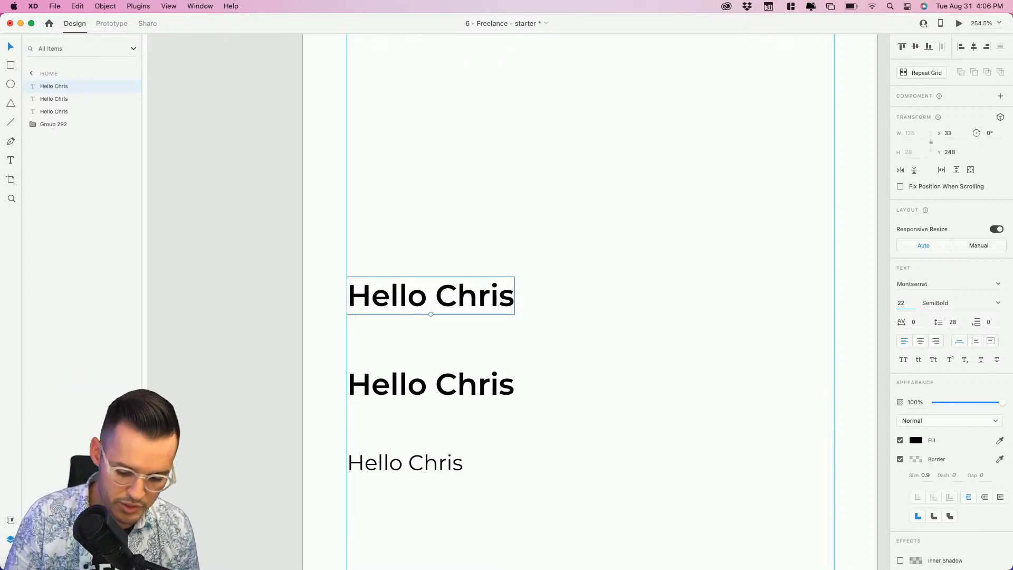
{"action": "type", "text": "*1.4"}
{"action": "key", "text": "Return"}
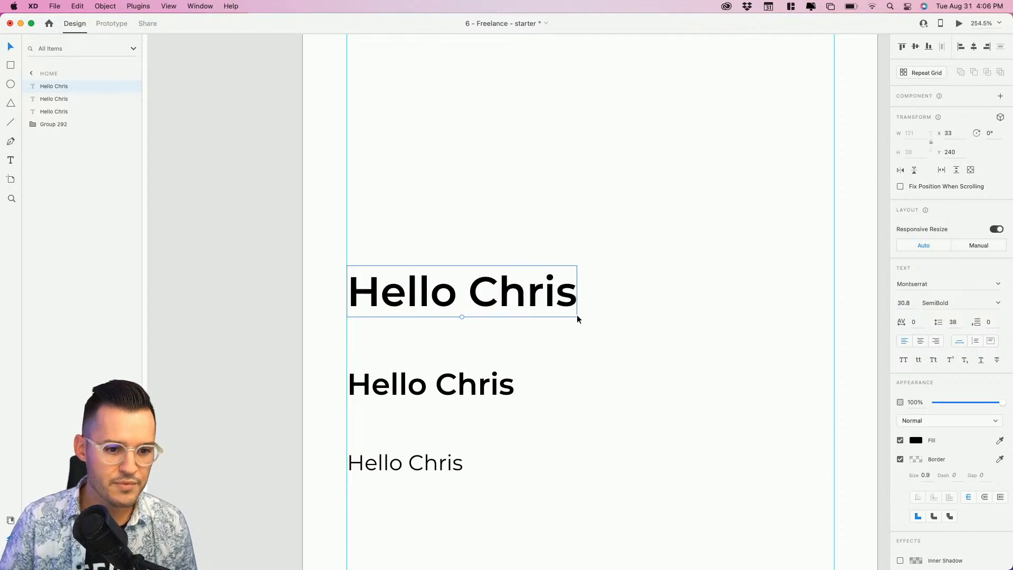
{"action": "left_click", "coordinate": [998, 305]}
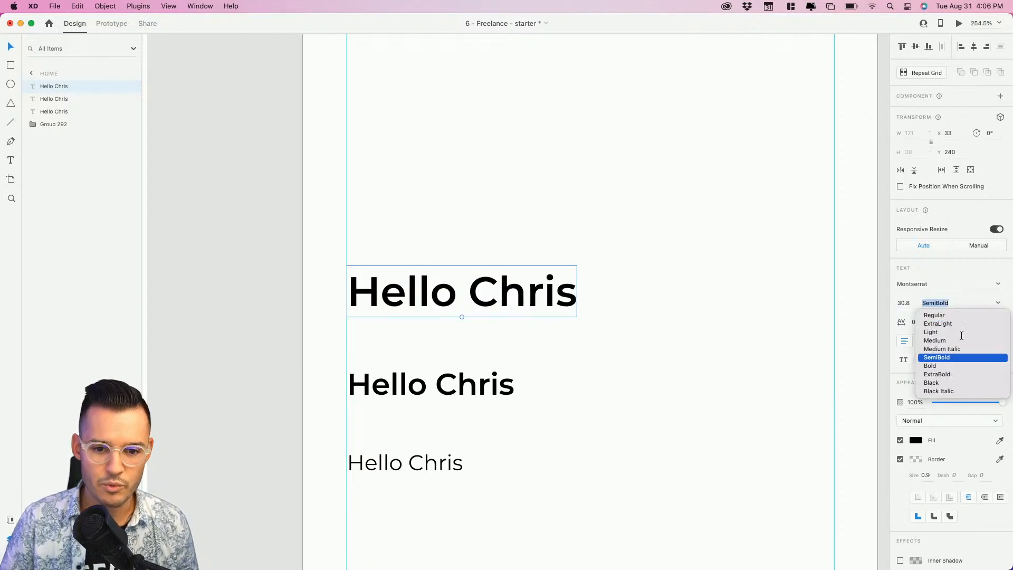
{"action": "left_click", "coordinate": [944, 364]}
{"action": "left_click", "coordinate": [596, 373]}
{"action": "scroll", "coordinate": [601, 316], "scroll_direction": "down", "scroll_amount": 5}
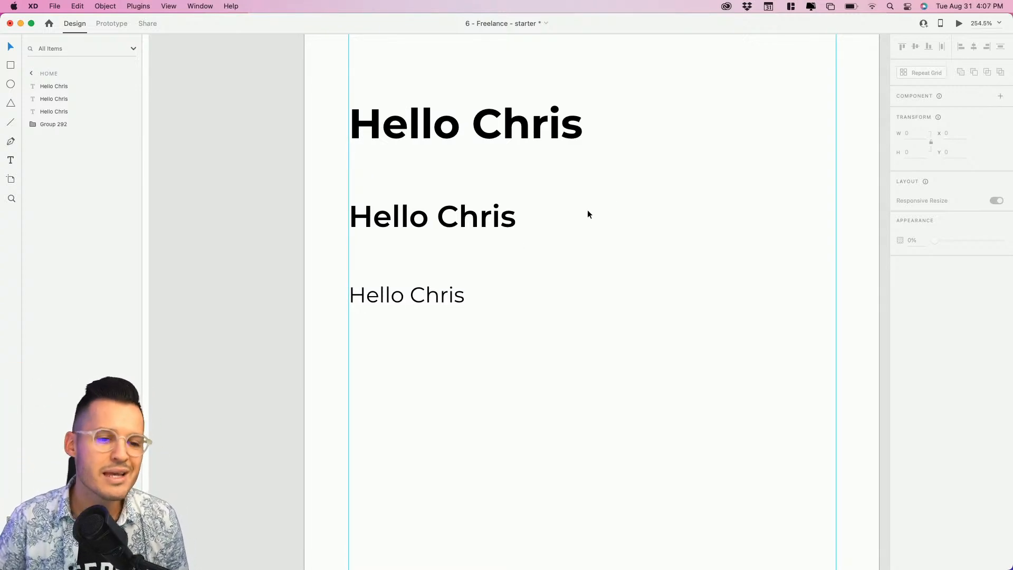
{"action": "left_click", "coordinate": [415, 294]}
{"action": "double_click", "coordinate": [429, 296]}
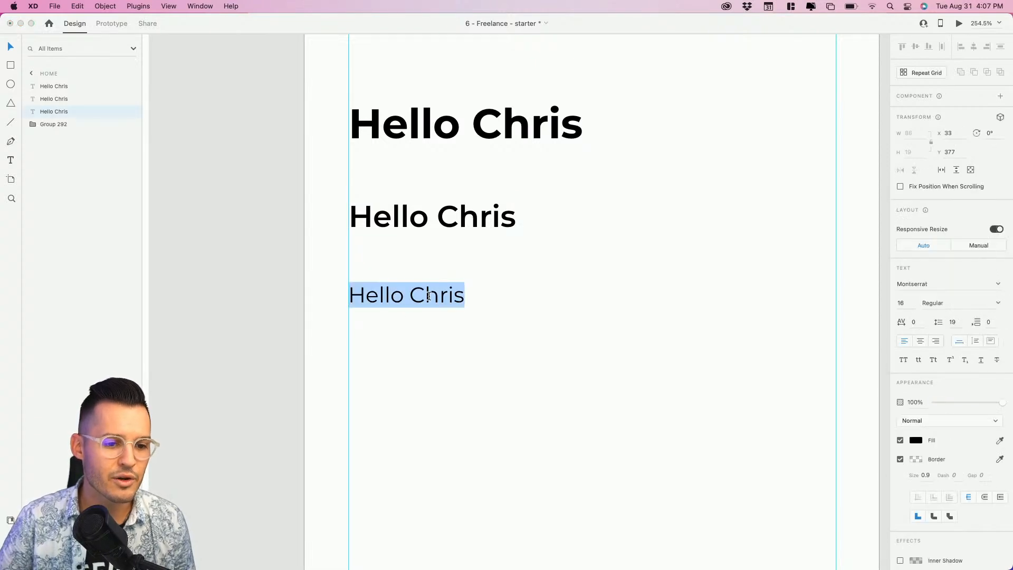
{"action": "key", "text": "Right"}
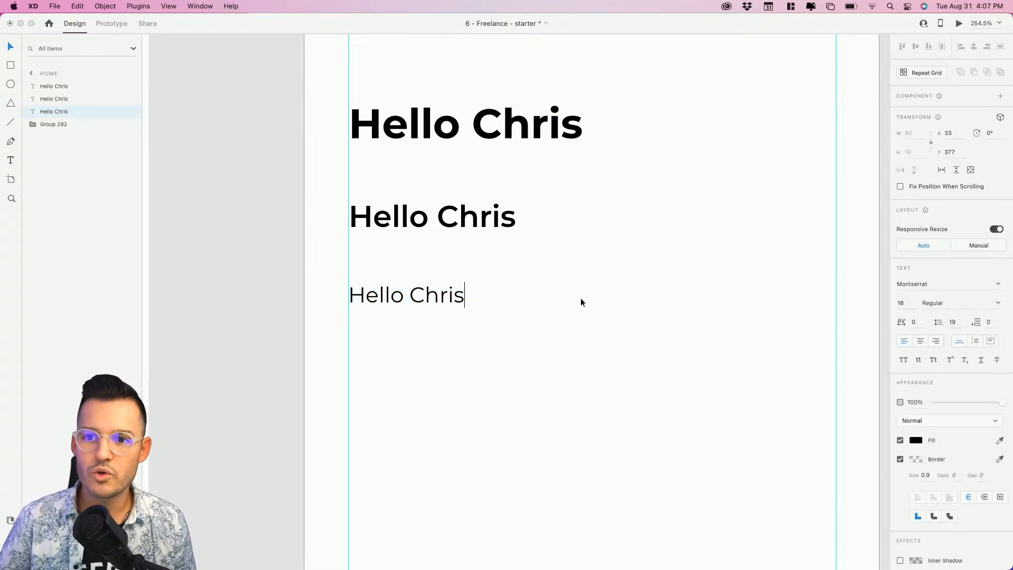
{"action": "key", "text": "Escape"}
Move the Regular greeting directly beneath the Bold heading and the SemiBold greeting further down the artboard
{"action": "left_click_drag", "start_coordinate": [419, 294], "coordinate": [412, 171]}
{"action": "left_click_drag", "start_coordinate": [451, 222], "coordinate": [449, 338]}
{"action": "left_click", "coordinate": [443, 139]}
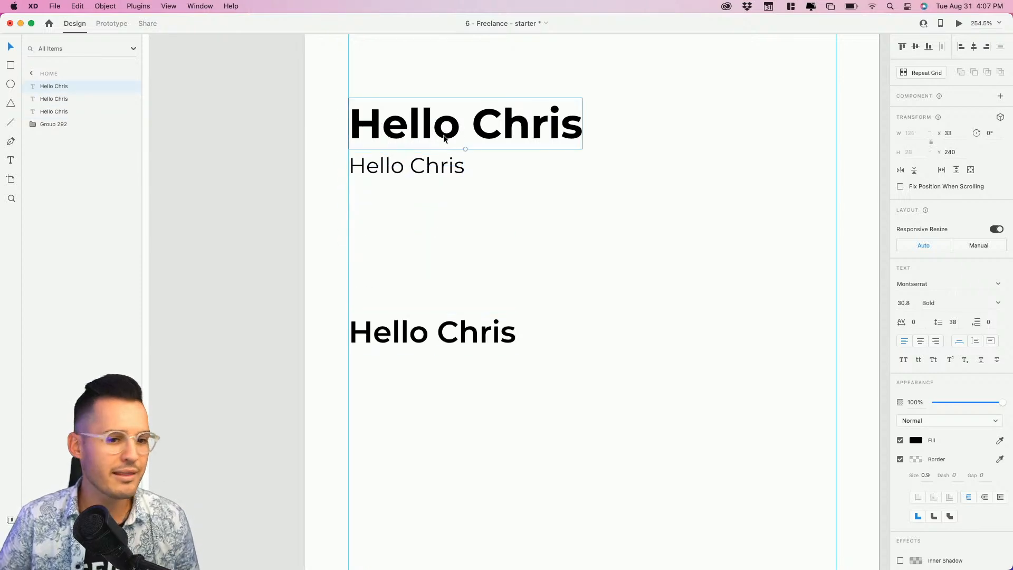
Add the three greeting texts' styles to the document assets as character styles
{"action": "left_click_drag", "start_coordinate": [580, 347], "coordinate": [348, 119]}
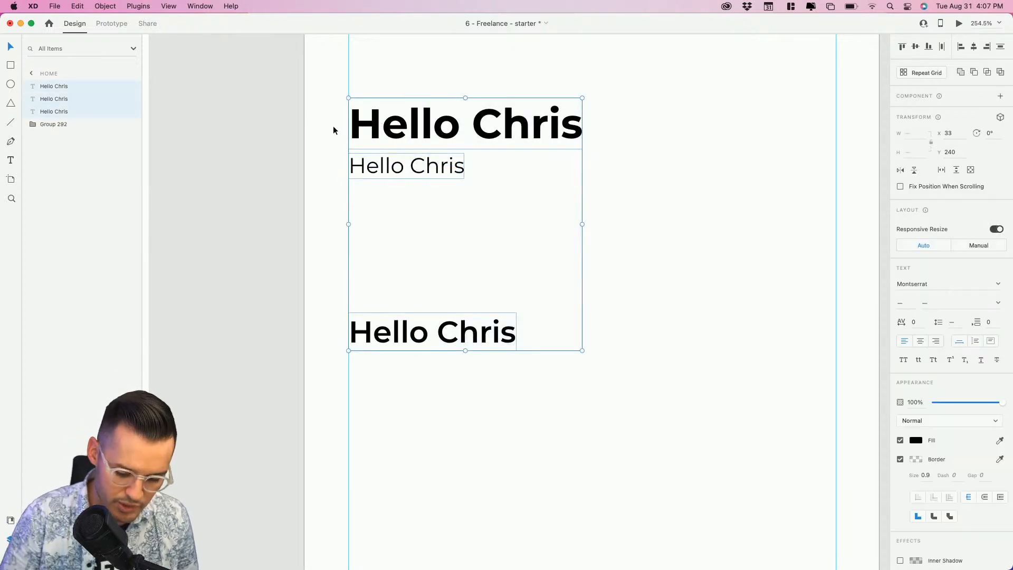
{"action": "key", "text": "super+shift+y"}
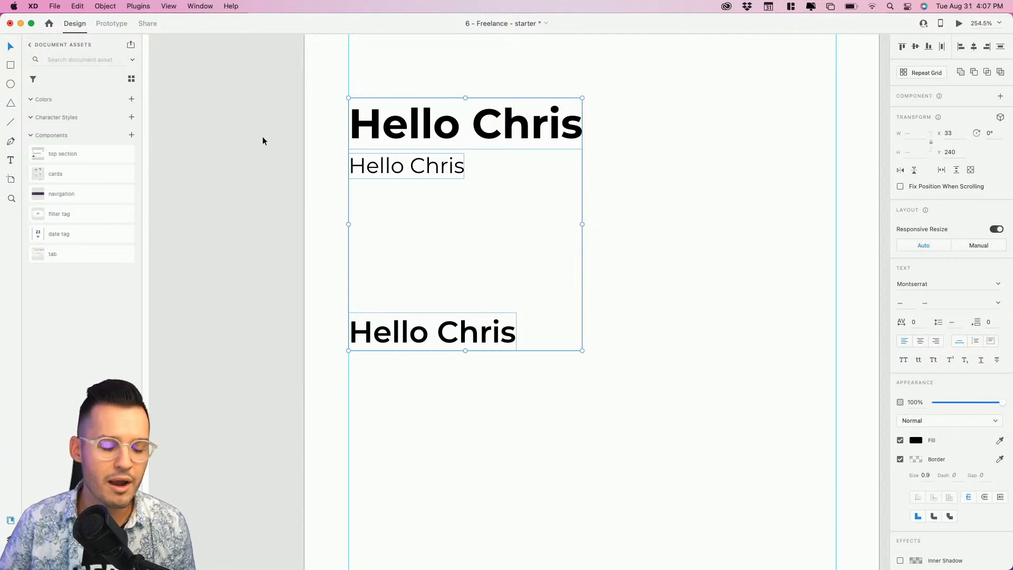
{"action": "left_click", "coordinate": [132, 118]}
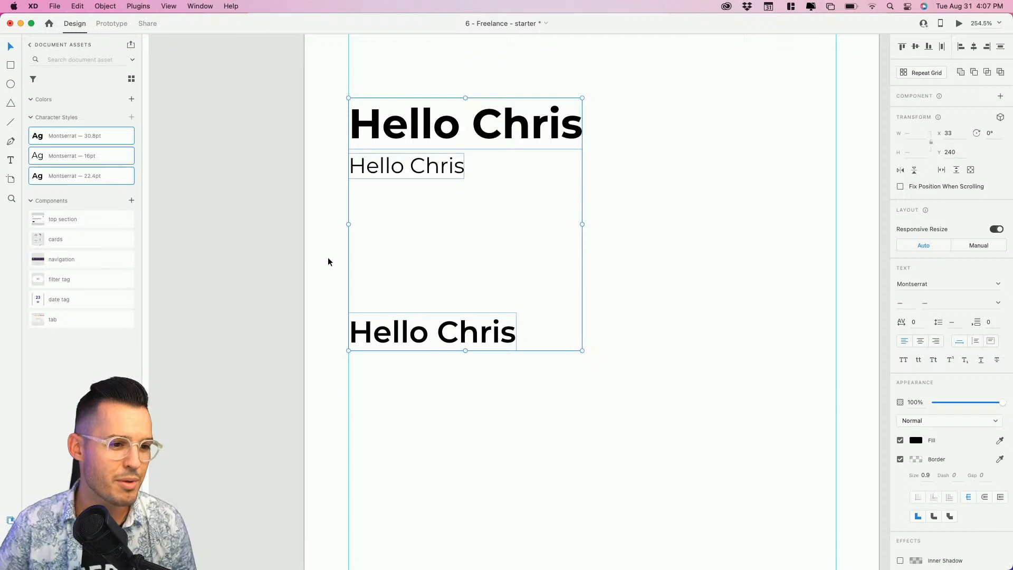
Reorder the character styles so Montserrat 22.4pt sits between 30.8pt and 16pt, and deselect everything
{"action": "mouse_move", "coordinate": [78, 162]}
{"action": "left_mouse_down"}
{"action": "mouse_move", "coordinate": [95, 191]}
{"action": "mouse_move", "coordinate": [97, 142]}
{"action": "mouse_move", "coordinate": [97, 164]}
{"action": "left_mouse_up"}
{"action": "left_click", "coordinate": [80, 122]}
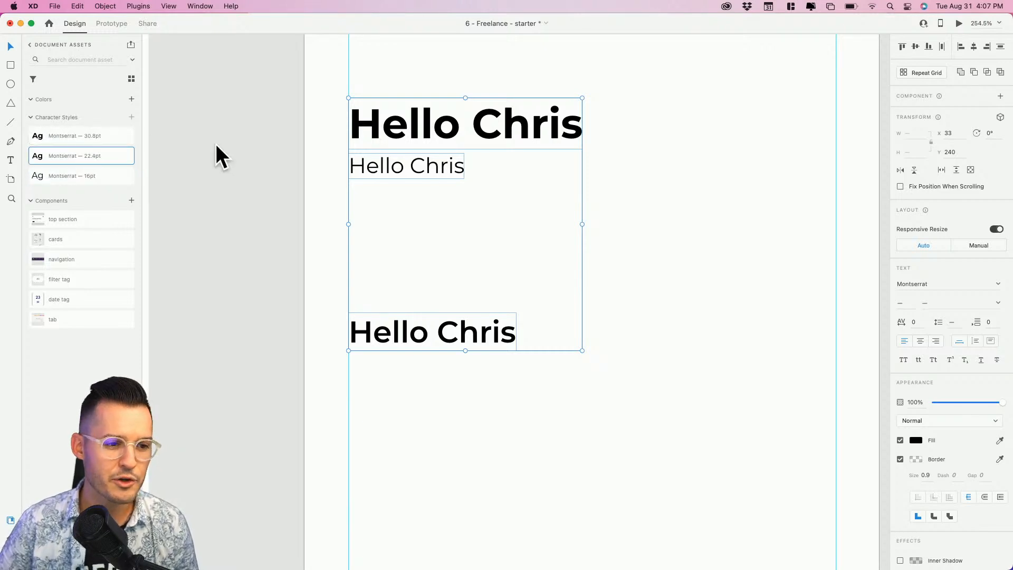
{"action": "left_click", "coordinate": [706, 163]}
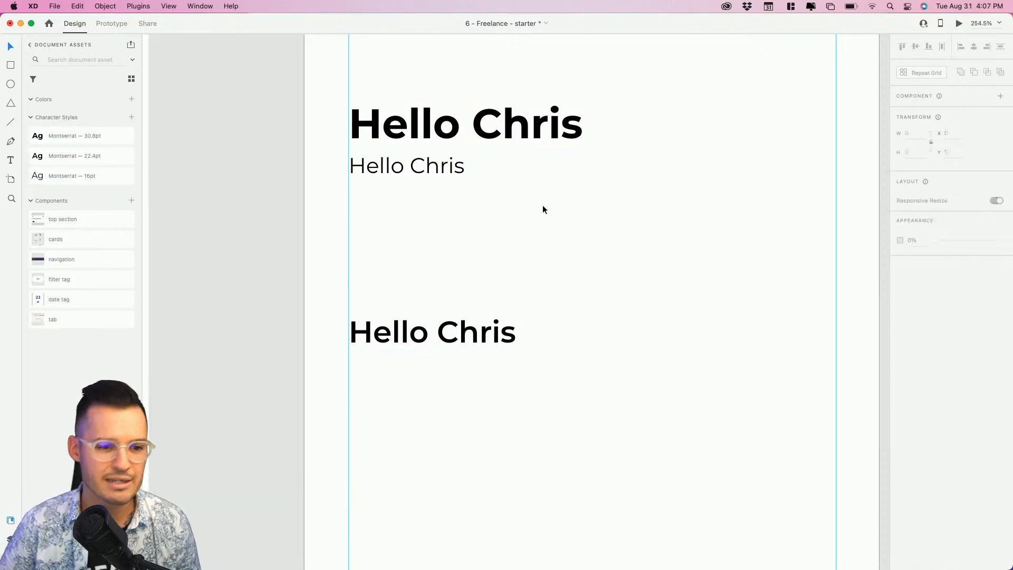
Delete the SemiBold greeting and move the two remaining greeting texts together up to Y 110
{"action": "left_click", "coordinate": [449, 323]}
{"action": "key", "text": "Delete"}
{"action": "scroll", "coordinate": [557, 362], "scroll_direction": "up", "scroll_amount": 3}
{"action": "left_click_drag", "start_coordinate": [557, 362], "coordinate": [468, 114]}
{"action": "scroll", "coordinate": [520, 415], "scroll_direction": "down", "scroll_amount": 5}
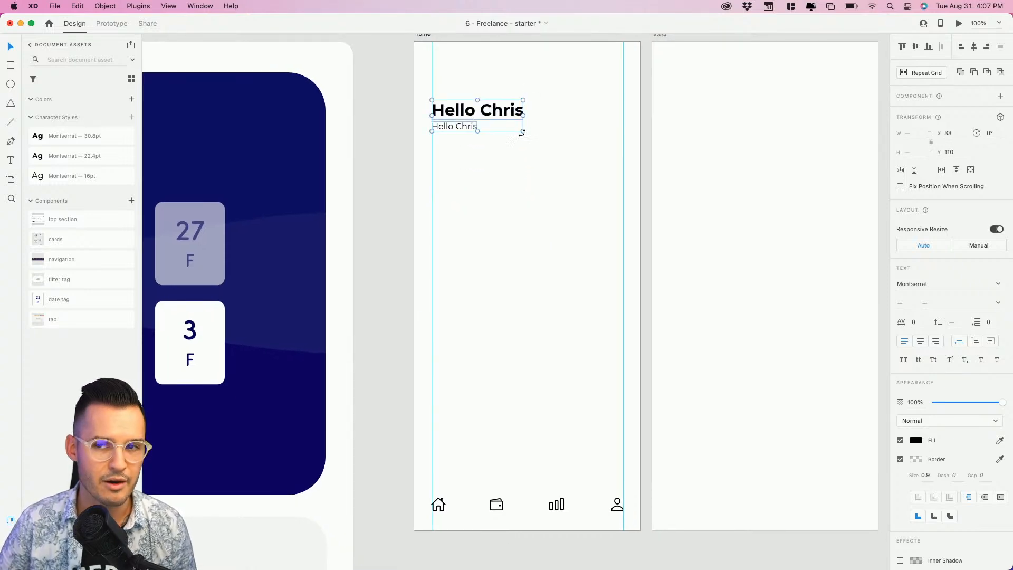
Replace the text of the Regular greeting beneath the bold heading with "Welcome Back!"
{"action": "left_click", "coordinate": [477, 135]}
{"action": "left_click", "coordinate": [466, 129]}
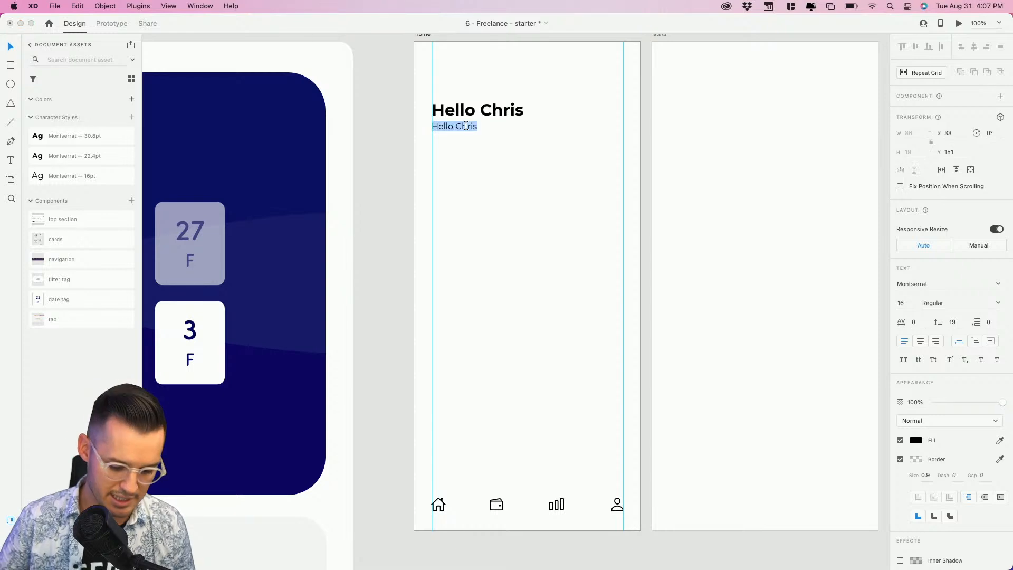
{"action": "type", "text": "Welcome Back!"}
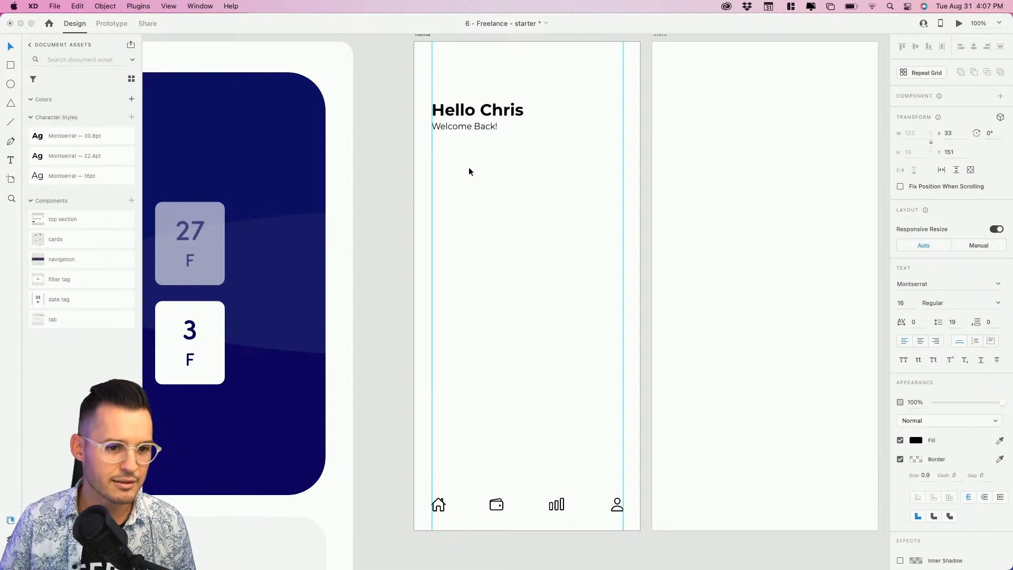
{"action": "left_click", "coordinate": [468, 167]}
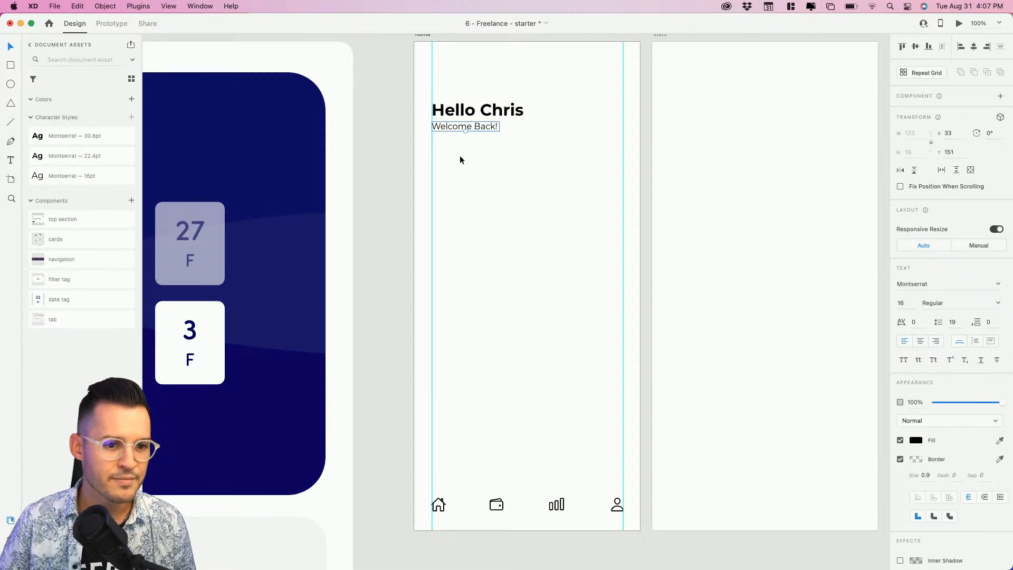
Move the heading and welcome line together up to Y 90 and set the "Welcome Back!" text's opacity to 40%
{"action": "left_click_drag", "start_coordinate": [494, 159], "coordinate": [469, 100]}
{"action": "left_click_drag", "start_coordinate": [470, 113], "coordinate": [469, 102]}
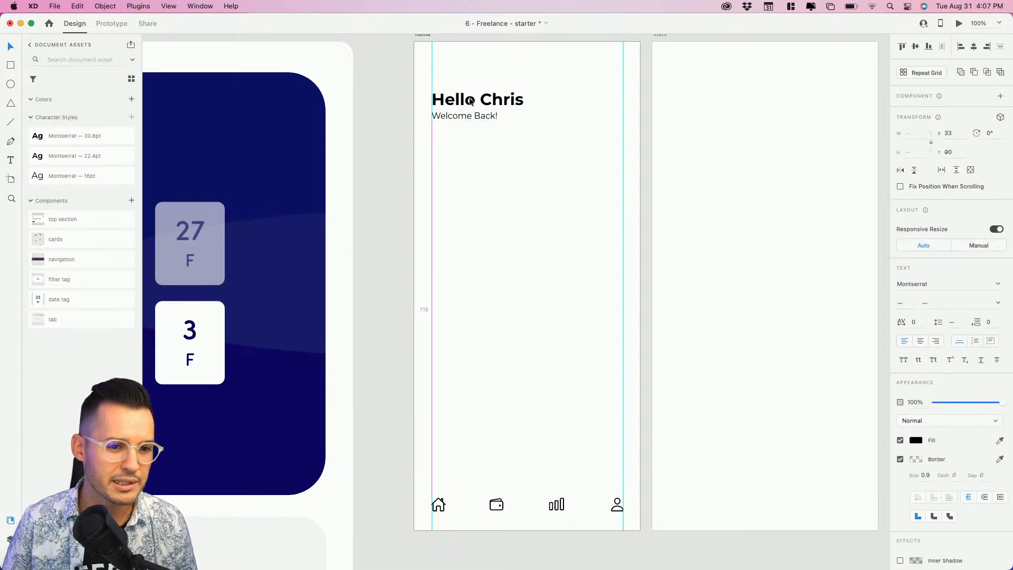
{"action": "left_click", "coordinate": [489, 154]}
{"action": "left_click", "coordinate": [477, 119]}
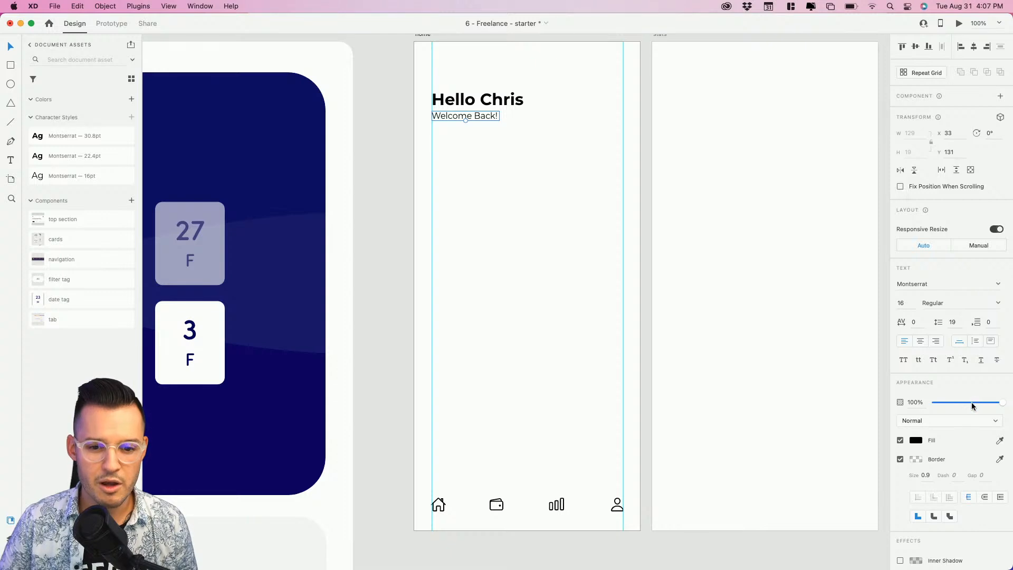
{"action": "left_click_drag", "start_coordinate": [970, 402], "coordinate": [961, 403]}
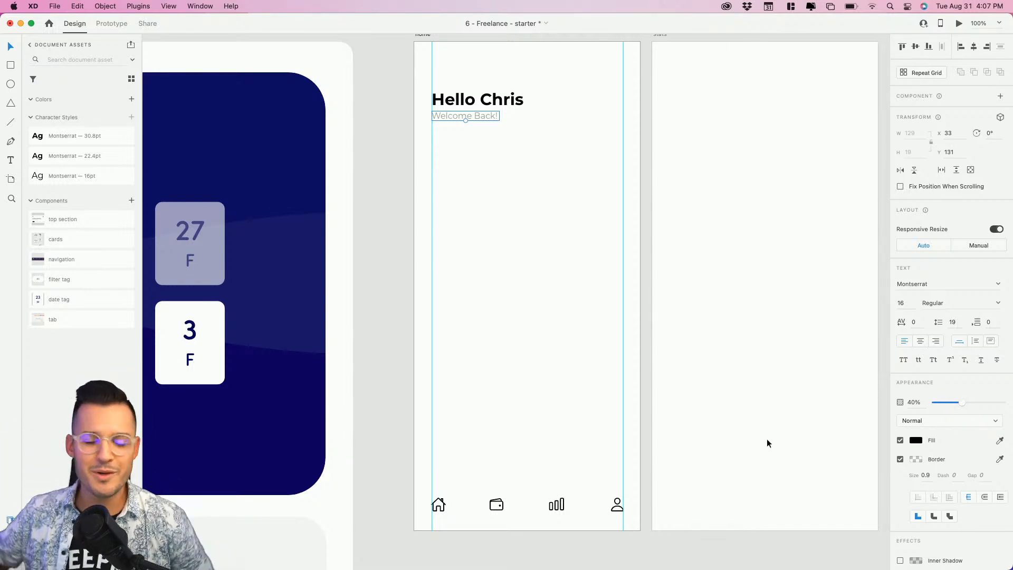
Set the fill of the wallet icon in the bottom navigation to teal #00D5D5 and save that color as a swatch
{"action": "key", "text": "super+equal"}
{"action": "key", "text": "super+equal"}
{"action": "key", "text": "super+equal"}
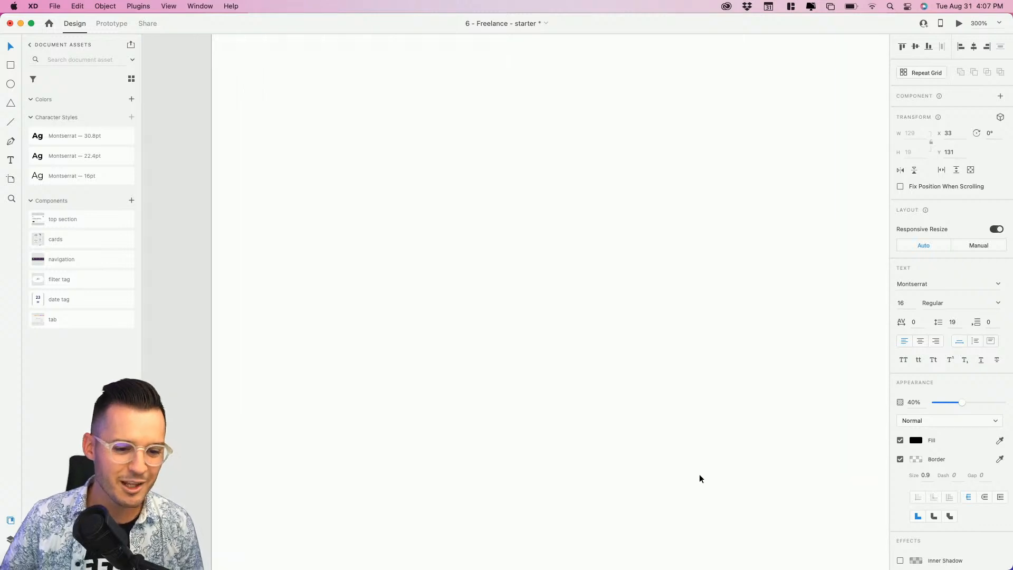
{"action": "left_click_drag", "start_coordinate": [654, 490], "coordinate": [601, 15]}
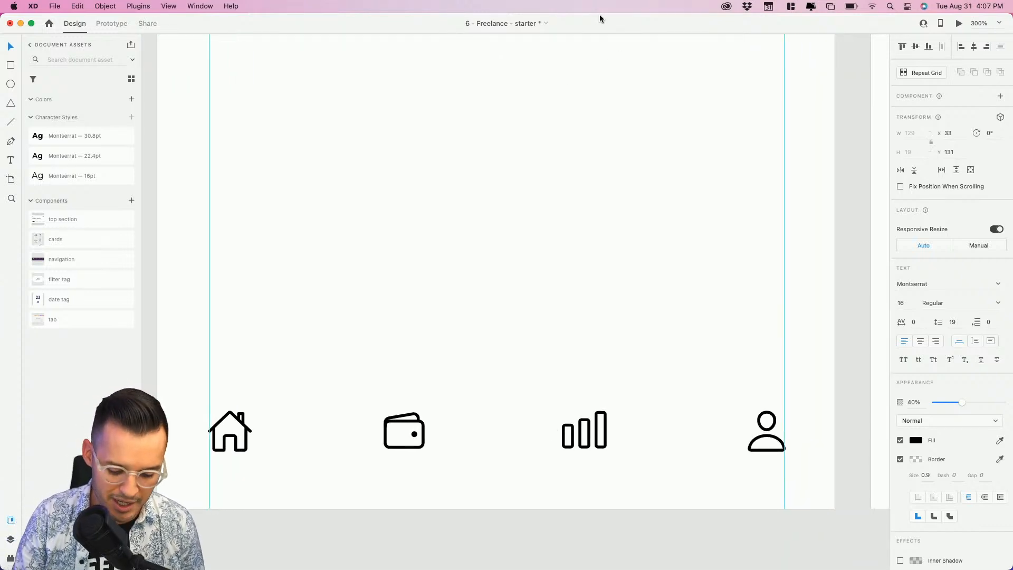
{"action": "key", "text": "super+y"}
{"action": "scroll", "coordinate": [622, 344], "scroll_direction": "down", "scroll_amount": 3}
{"action": "left_click", "coordinate": [437, 346]}
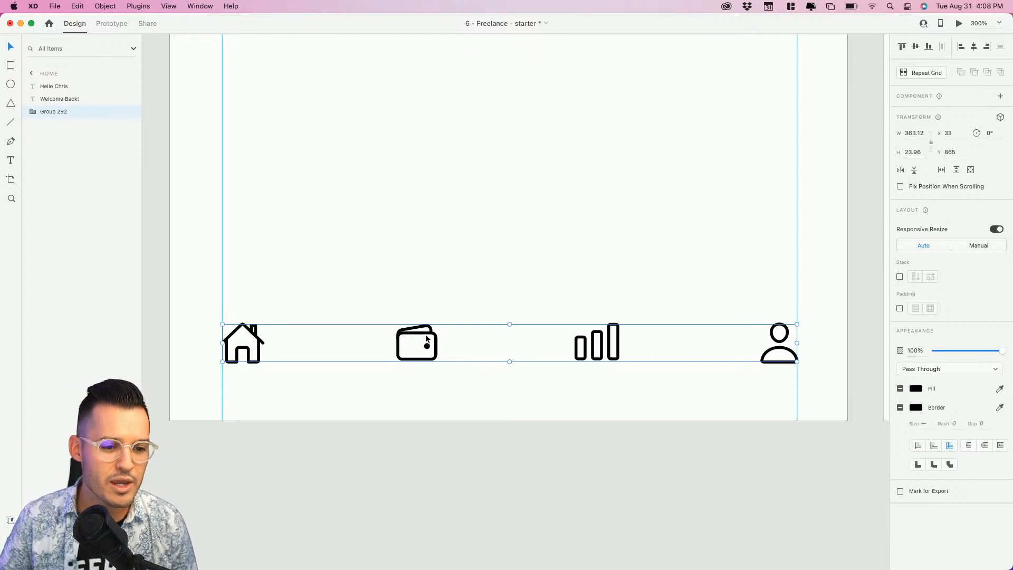
{"action": "double_click", "coordinate": [426, 336]}
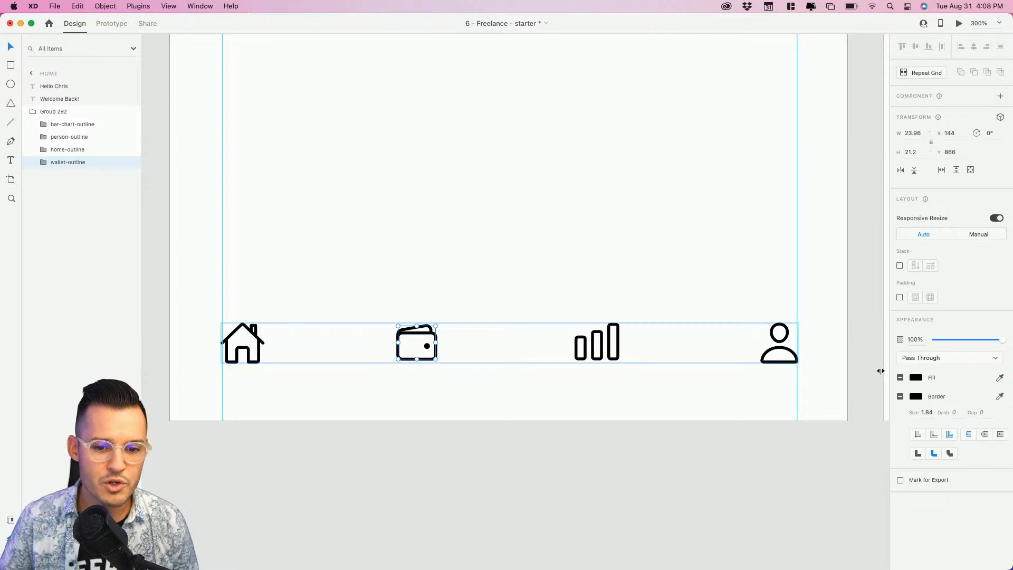
{"action": "left_click", "coordinate": [918, 379]}
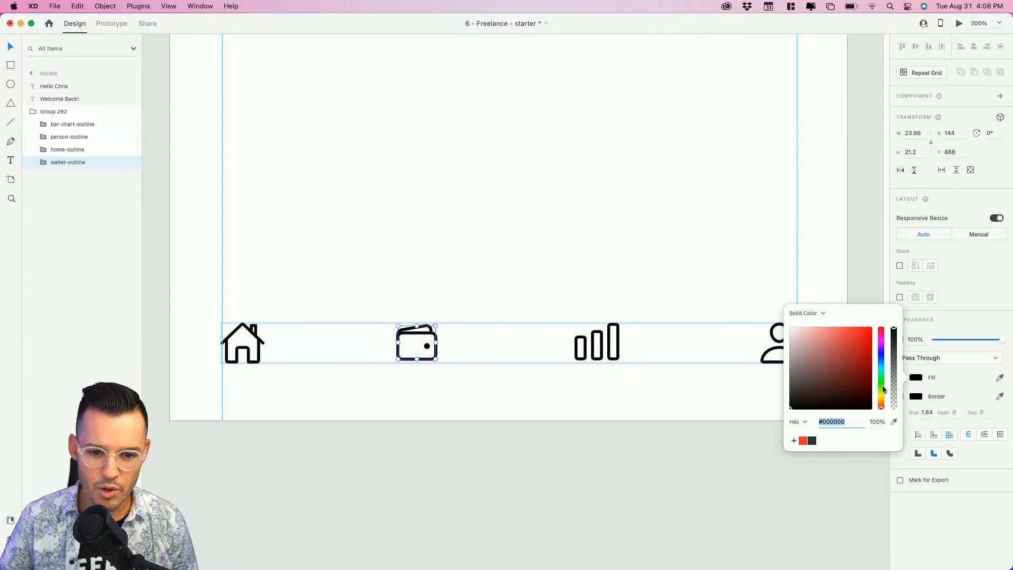
{"action": "left_click_drag", "start_coordinate": [884, 390], "coordinate": [882, 368]}
{"action": "left_click", "coordinate": [872, 341]}
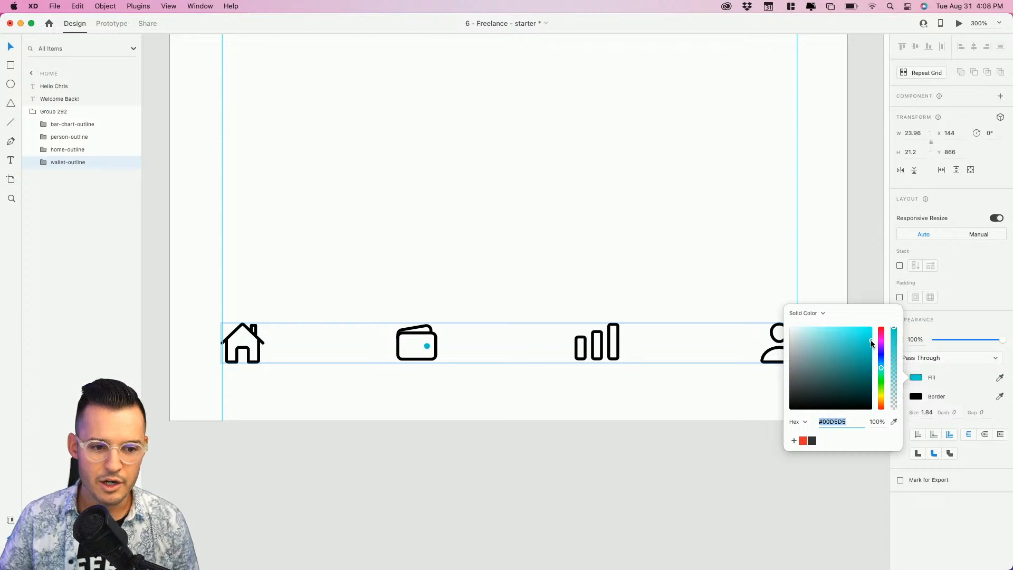
{"action": "left_click", "coordinate": [795, 440]}
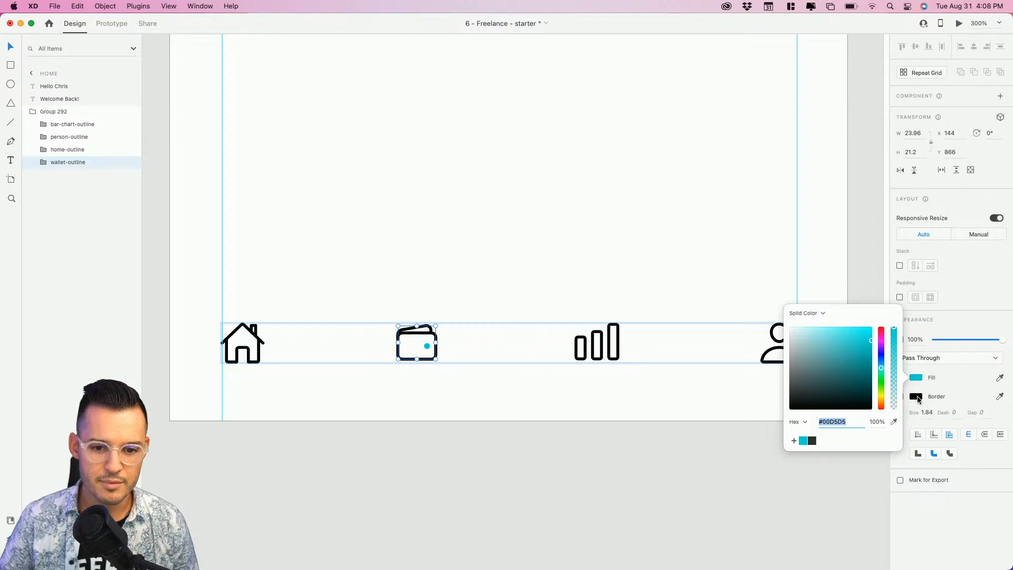
Apply the saved teal #00D5D5 swatch to the wallet icon's border and deselect the icon
{"action": "left_click", "coordinate": [916, 397]}
{"action": "left_click", "coordinate": [803, 453]}
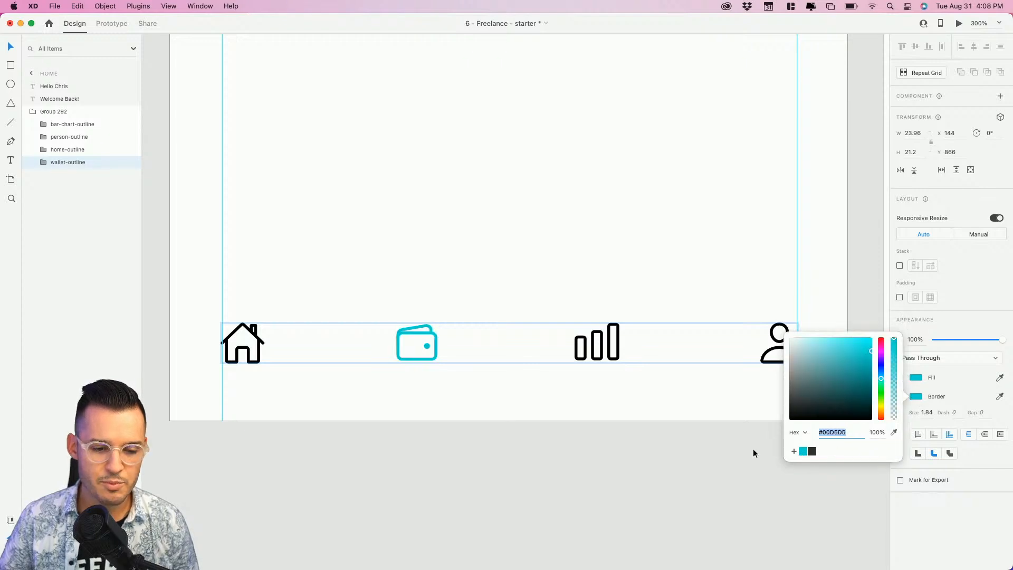
{"action": "left_click", "coordinate": [424, 403]}
{"action": "scroll", "coordinate": [448, 410], "scroll_direction": "up", "scroll_amount": 2}
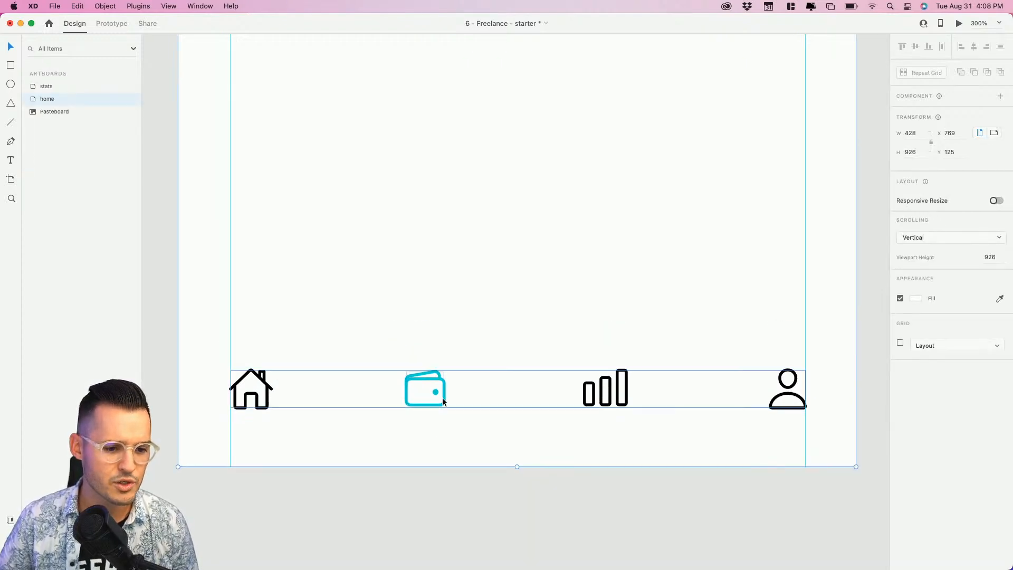
Add the wallet icon's #00D5D5 color to the document assets
{"action": "double_click", "coordinate": [419, 376]}
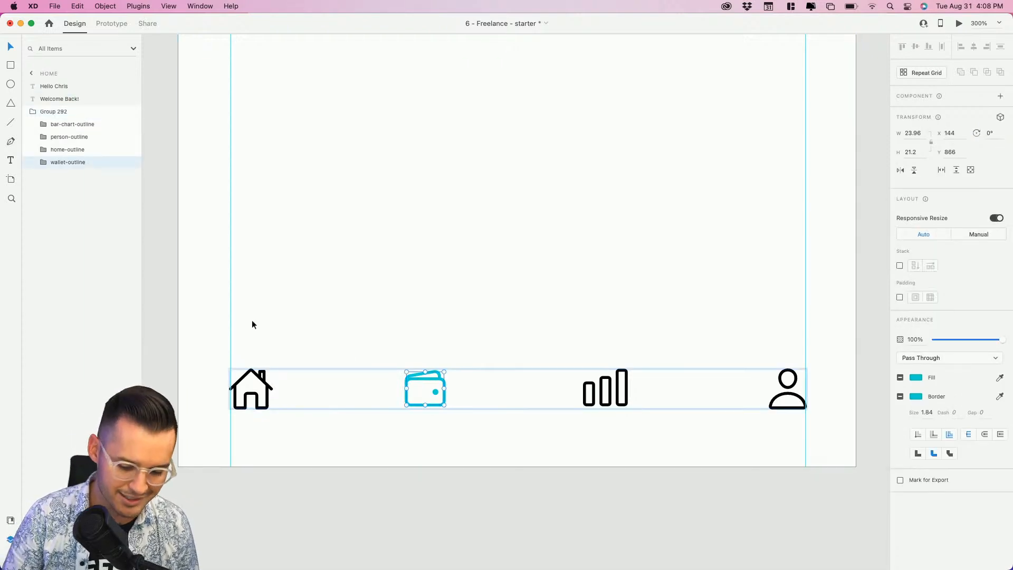
{"action": "key", "text": "super+shift+y"}
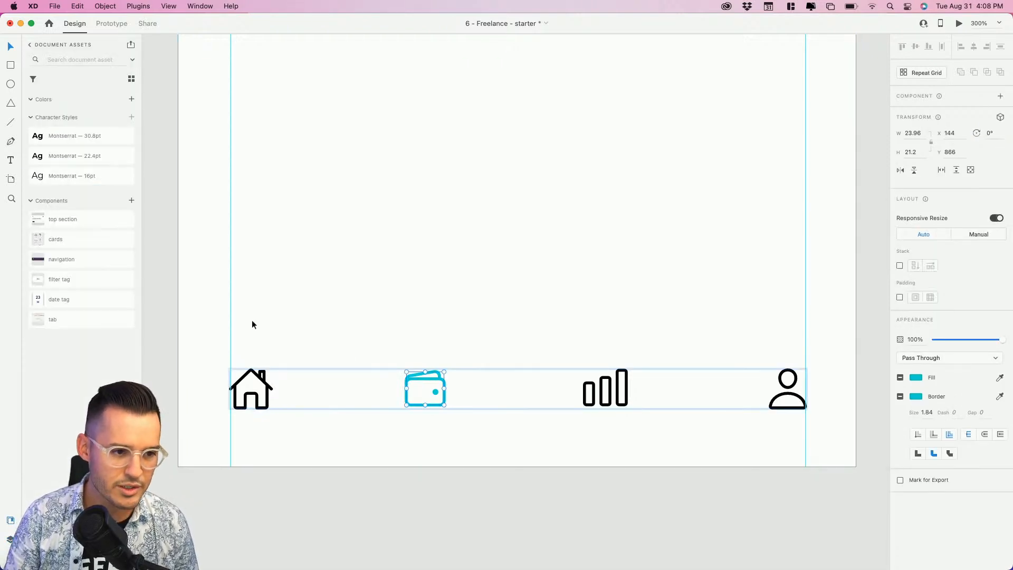
{"action": "left_click", "coordinate": [130, 100]}
Draw a loose double loop about 62 by 43 around the wallet icon with the Pen tool
{"action": "key", "text": "p"}
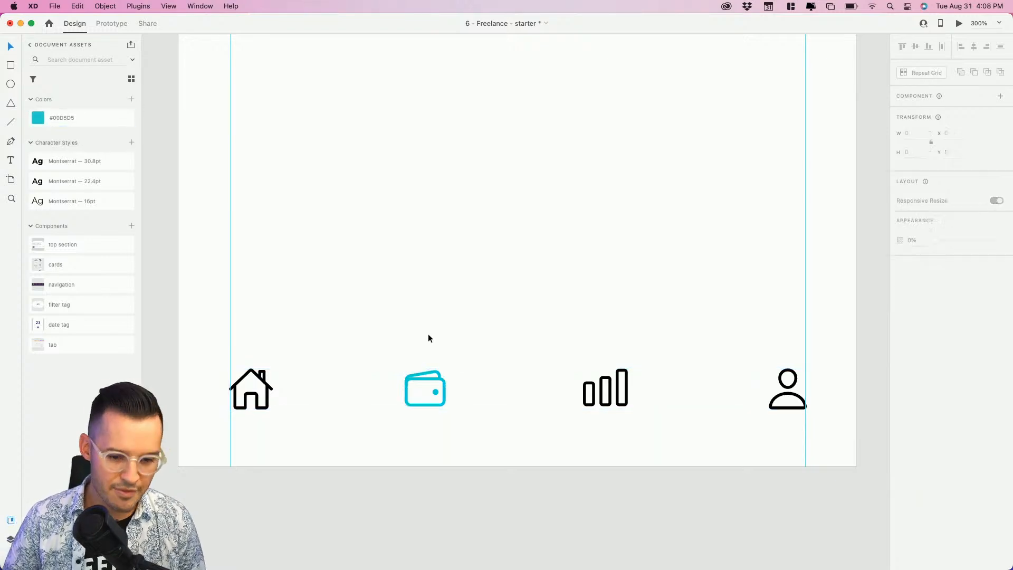
{"action": "left_click", "coordinate": [419, 362]}
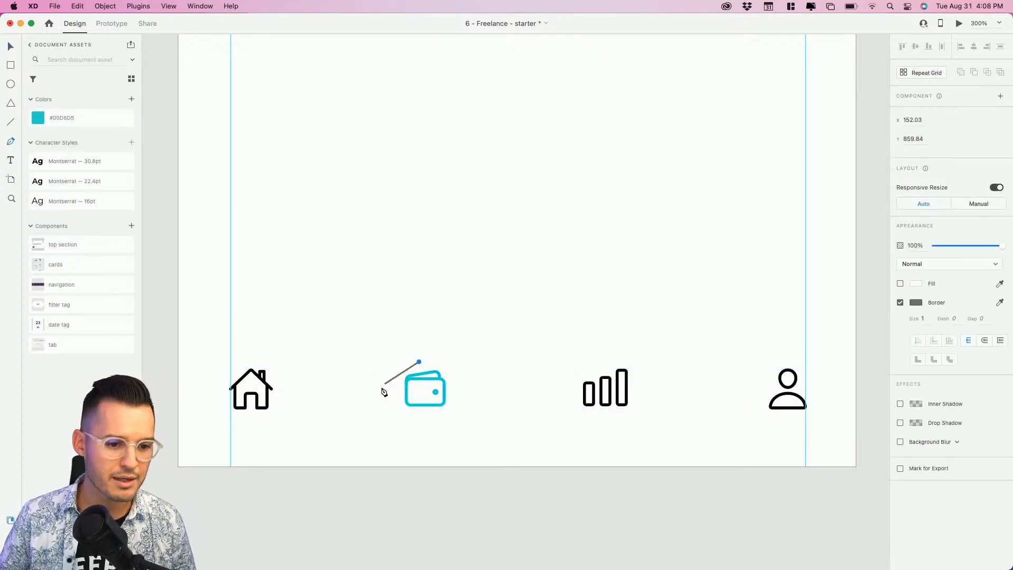
{"action": "left_click_drag", "start_coordinate": [388, 402], "coordinate": [462, 385]}
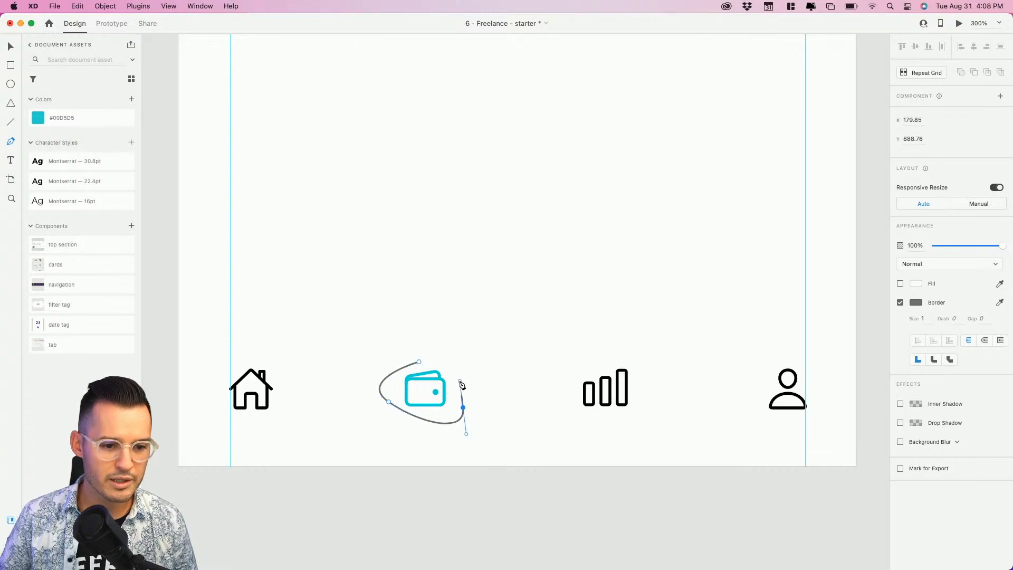
{"action": "left_click_drag", "start_coordinate": [418, 360], "coordinate": [365, 372]}
{"action": "left_click_drag", "start_coordinate": [401, 415], "coordinate": [399, 363]}
{"action": "key", "text": "Escape"}
{"action": "left_click", "coordinate": [520, 374]}
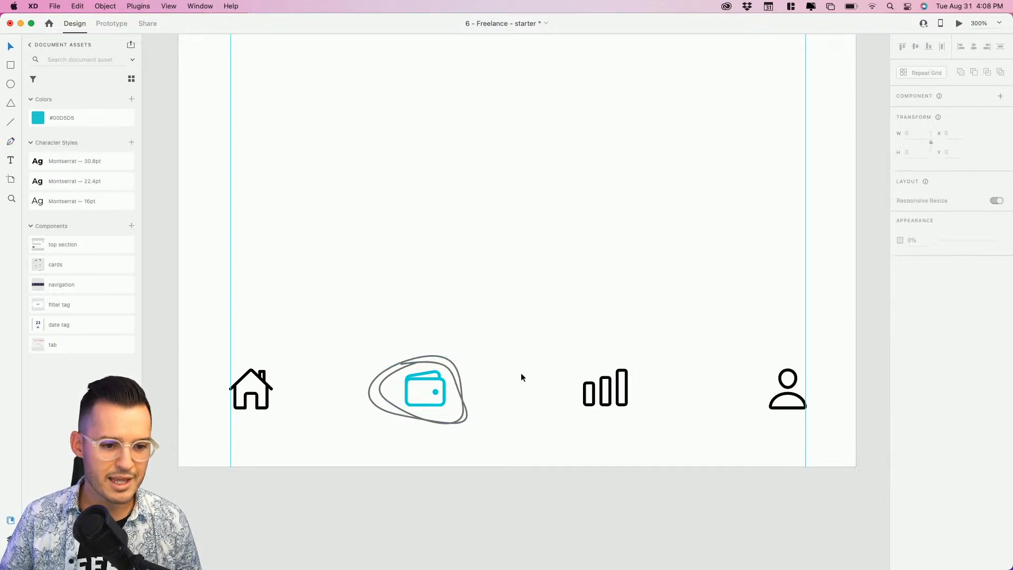
Apply the #00D5D5 color asset to the double loop's fill and border, and enlarge the loop about its centre to about 50 high
{"action": "left_click", "coordinate": [463, 420]}
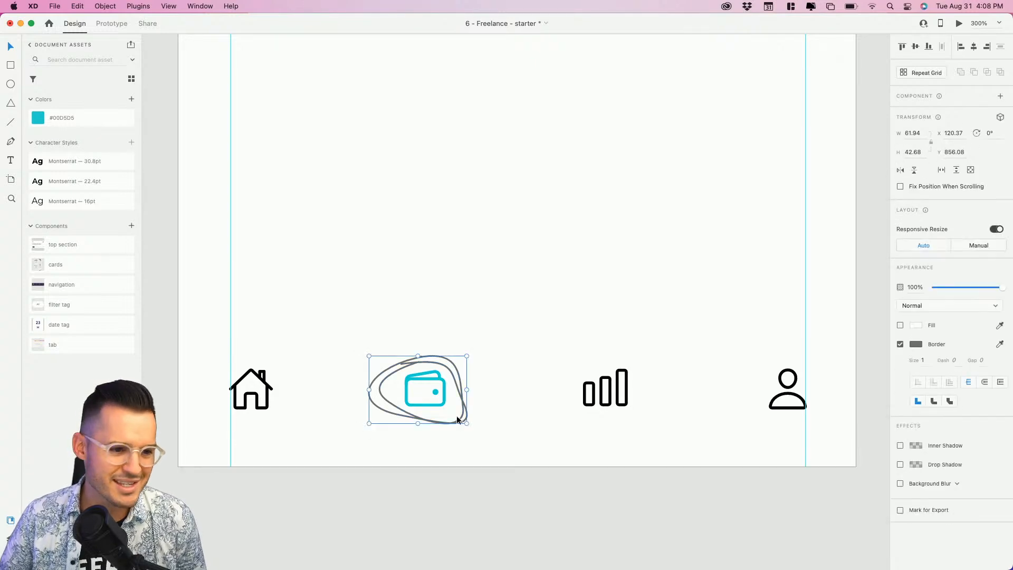
{"action": "right_click", "coordinate": [111, 122]}
{"action": "left_click", "coordinate": [125, 127]}
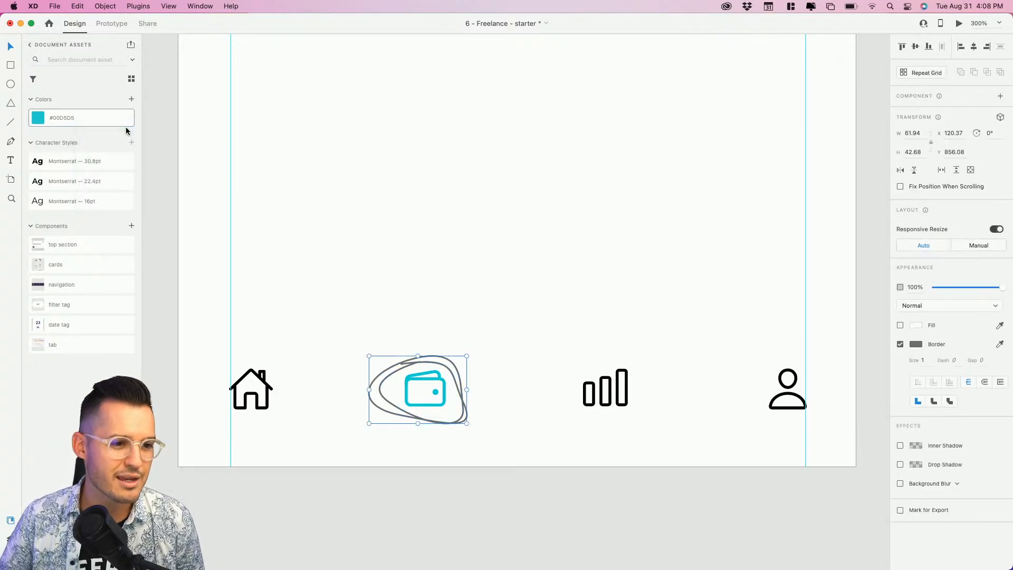
{"action": "right_click", "coordinate": [101, 121]}
{"action": "left_click", "coordinate": [133, 139]}
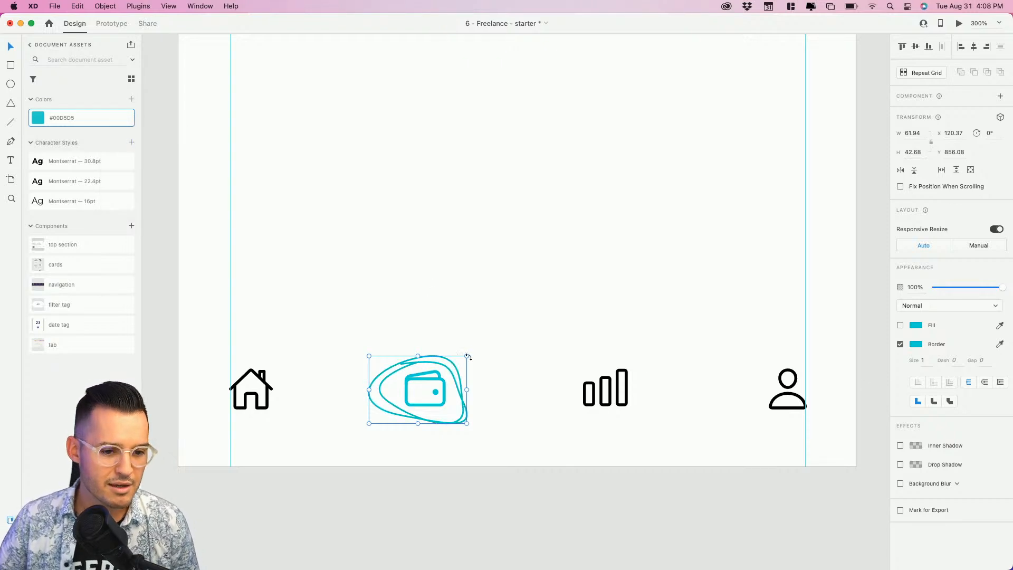
{"action": "left_click_drag", "start_coordinate": [468, 357], "coordinate": [477, 348]}
{"action": "left_click", "coordinate": [528, 432]}
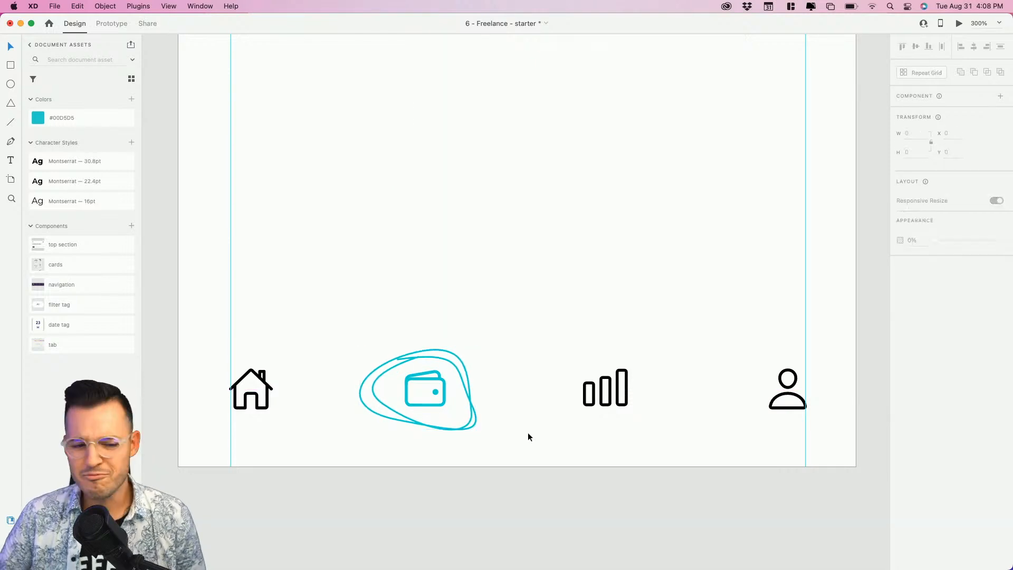
Move the double loop path into the layer group that holds the navigation icons
{"action": "key", "text": "super+minus"}
{"action": "key", "text": "super+minus"}
{"action": "key", "text": "super+minus"}
{"action": "key", "text": "super+plus"}
{"action": "scroll", "coordinate": [534, 445], "scroll_direction": "up", "scroll_amount": 2}
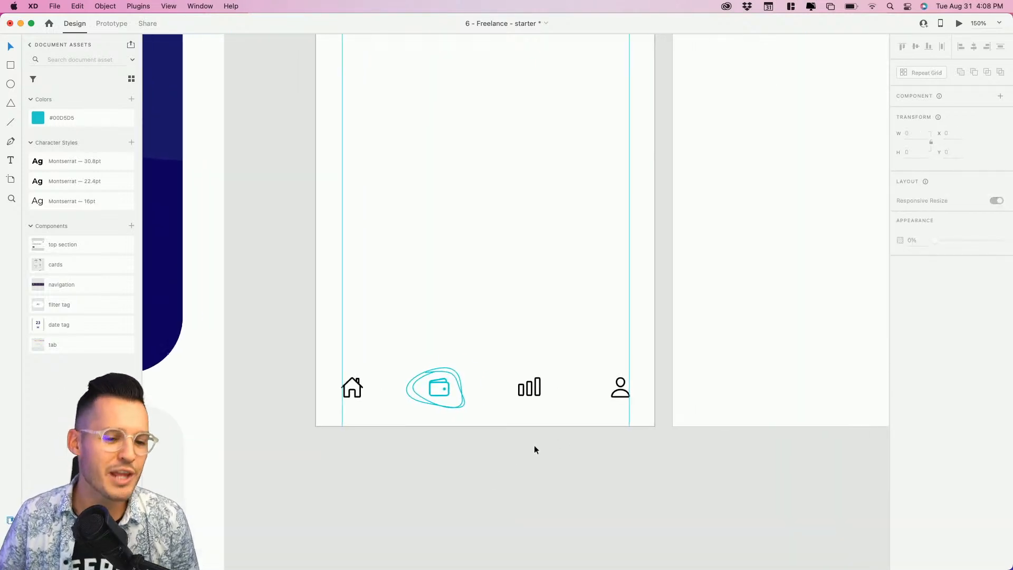
{"action": "key", "text": "super+y"}
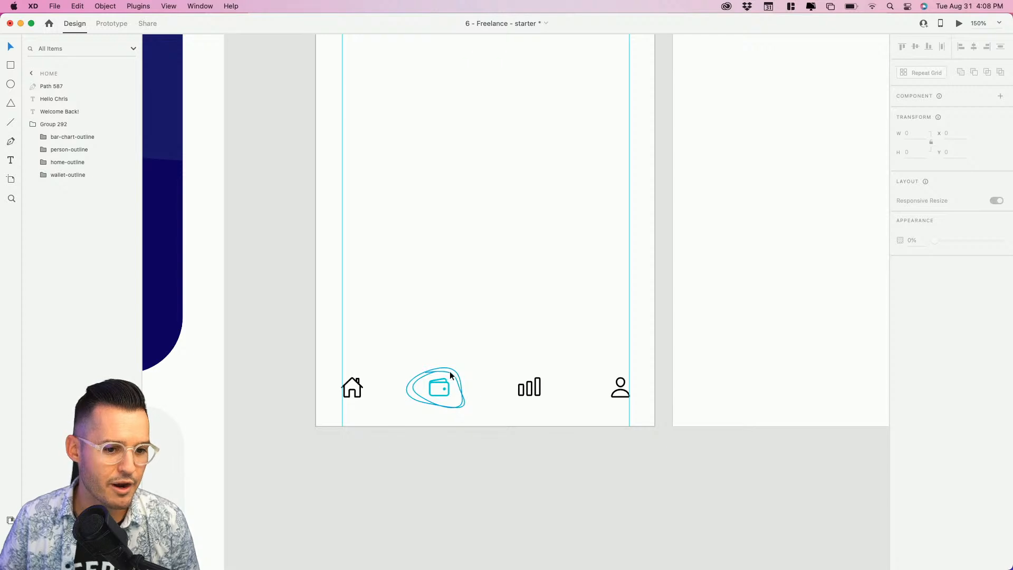
{"action": "left_click", "coordinate": [449, 371]}
{"action": "left_click_drag", "start_coordinate": [61, 92], "coordinate": [56, 121]}
Rename the navigation icon group to "nav", lock it and collapse it
{"action": "double_click", "coordinate": [54, 112]}
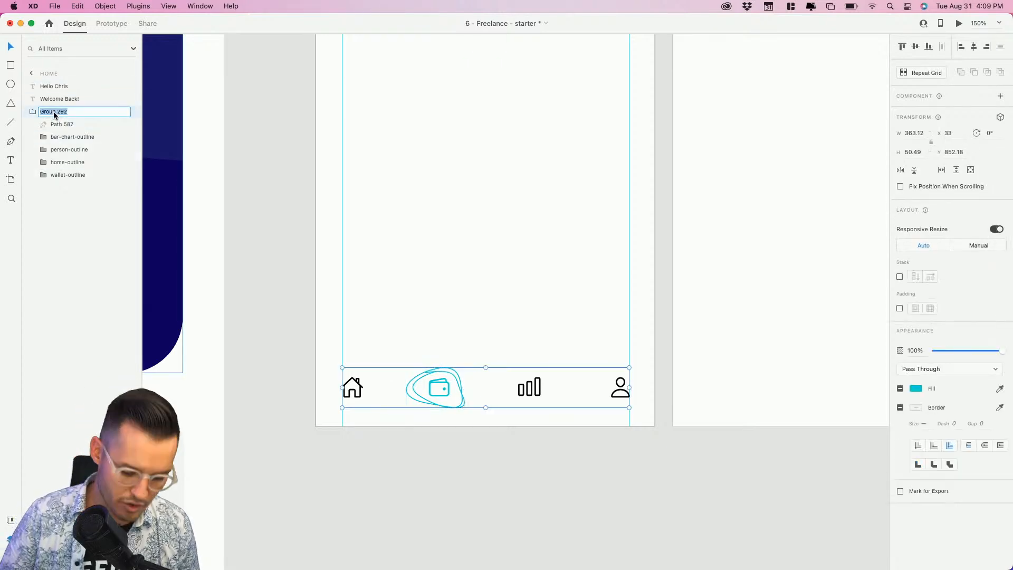
{"action": "type", "text": "nav"}
{"action": "key", "text": "Return"}
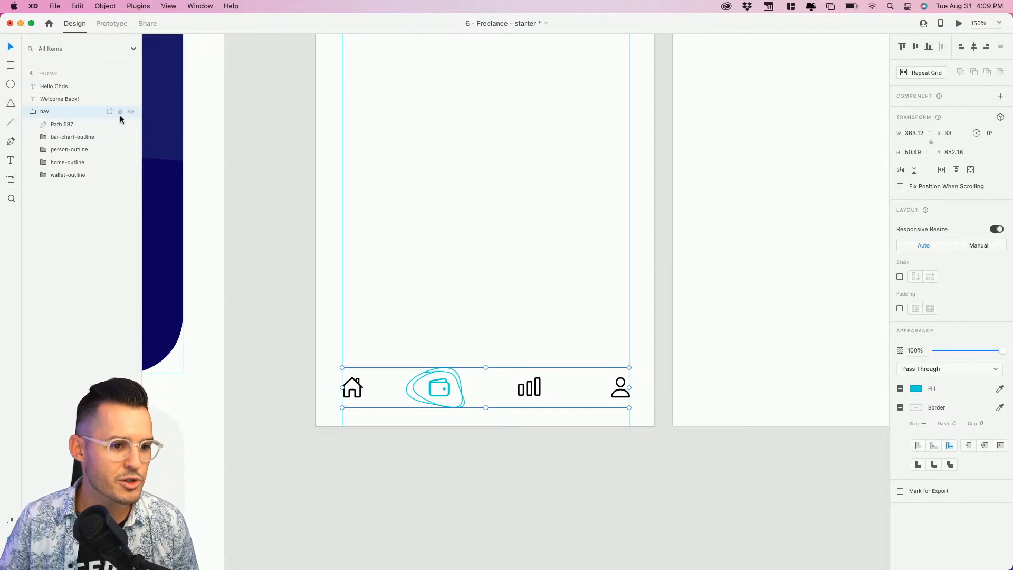
{"action": "left_click", "coordinate": [121, 112]}
{"action": "left_click", "coordinate": [24, 111]}
Draw a 44 by 44 square to the right of the heading at X 315, Y 97 and round its corners to 12
{"action": "scroll", "coordinate": [505, 152], "scroll_direction": "up", "scroll_amount": 10}
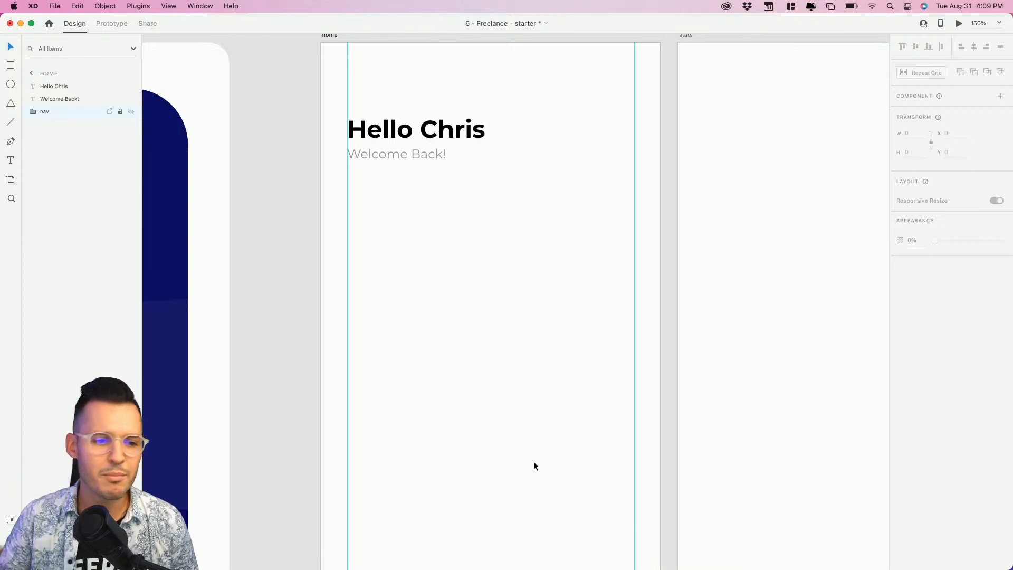
{"action": "scroll", "coordinate": [517, 251], "scroll_direction": "up", "scroll_amount": 2}
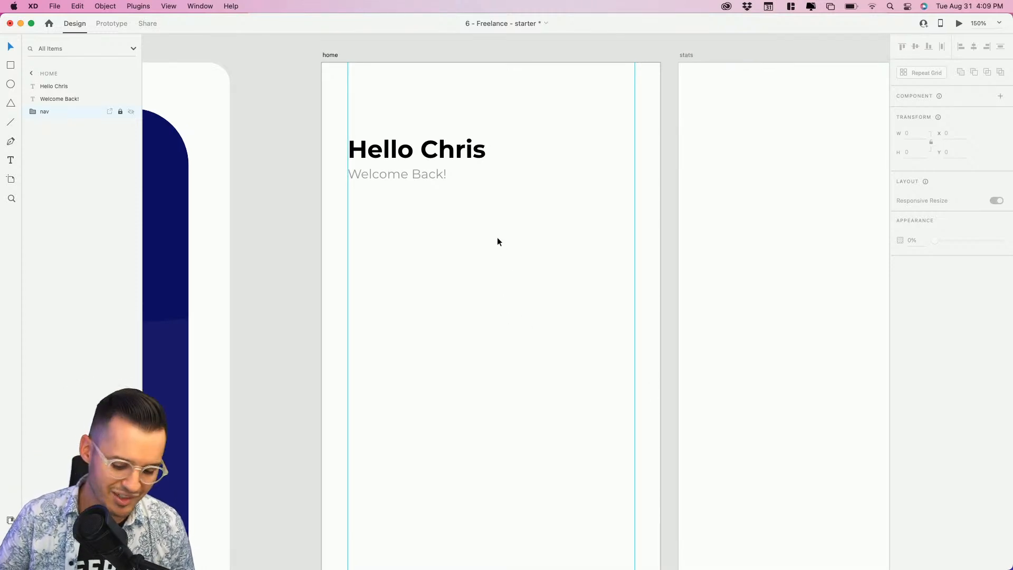
{"action": "scroll", "coordinate": [501, 237], "scroll_direction": "down", "scroll_amount": 1}
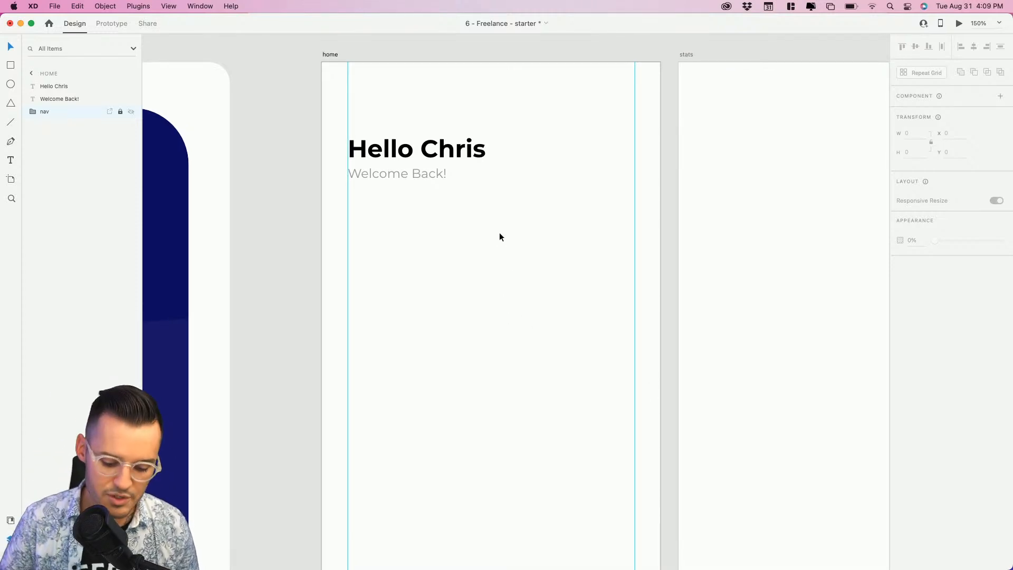
{"action": "mouse_move", "coordinate": [571, 139]}
{"action": "left_mouse_down"}
{"action": "mouse_move", "coordinate": [610, 160]}
{"action": "mouse_move", "coordinate": [607, 172]}
{"action": "left_mouse_up"}
{"action": "key", "text": "v"}
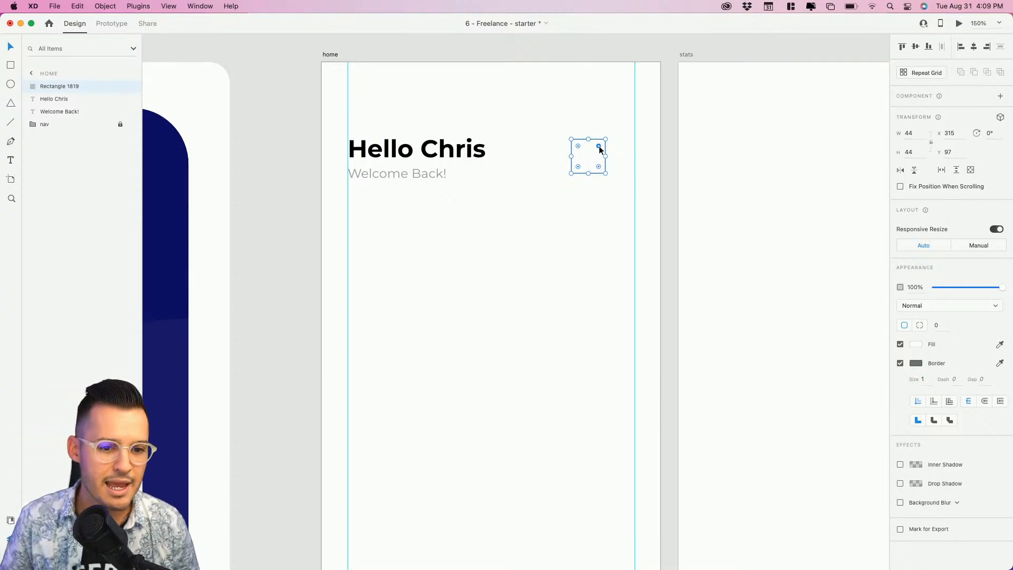
{"action": "mouse_move", "coordinate": [599, 148]}
{"action": "left_mouse_down"}
{"action": "mouse_move", "coordinate": [589, 162]}
{"action": "mouse_move", "coordinate": [604, 152]}
{"action": "left_mouse_up"}
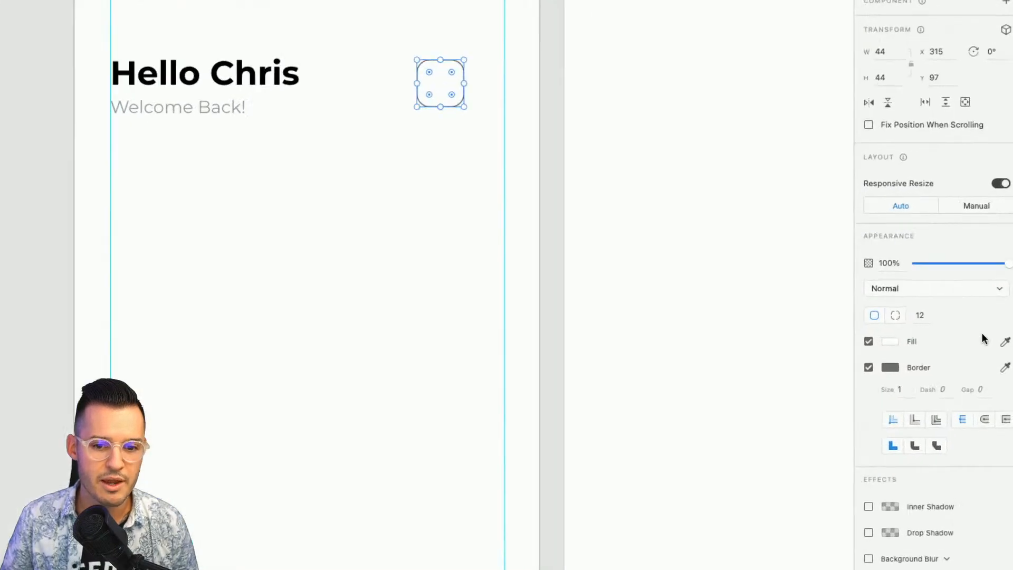
Fill the rounded square with the UI Faces plugin's photo of the man in a black cap on a yellow background
{"action": "left_click", "coordinate": [948, 327]}
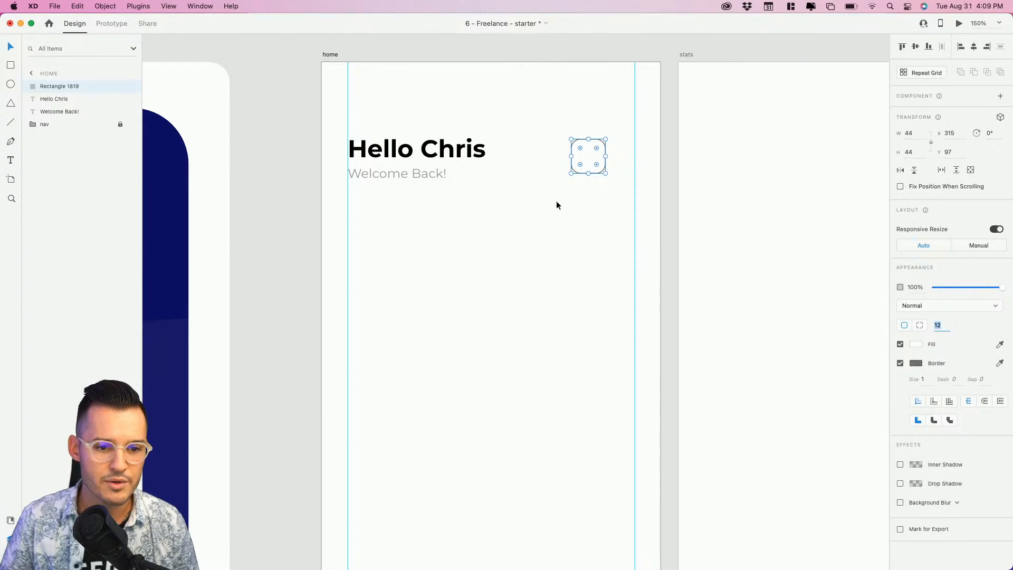
{"action": "left_click", "coordinate": [556, 205]}
{"action": "left_click", "coordinate": [603, 153]}
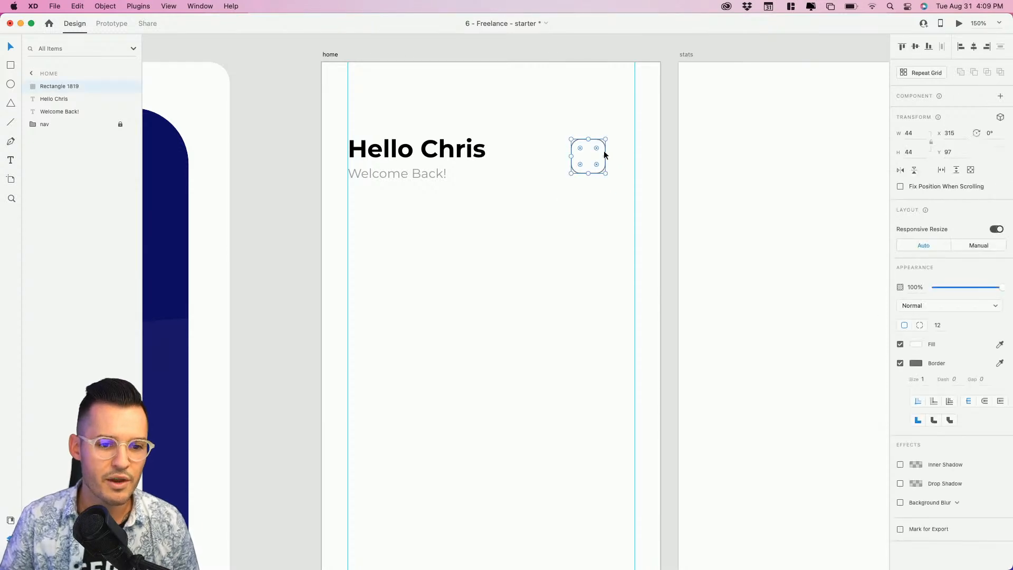
{"action": "left_click", "coordinate": [11, 558]}
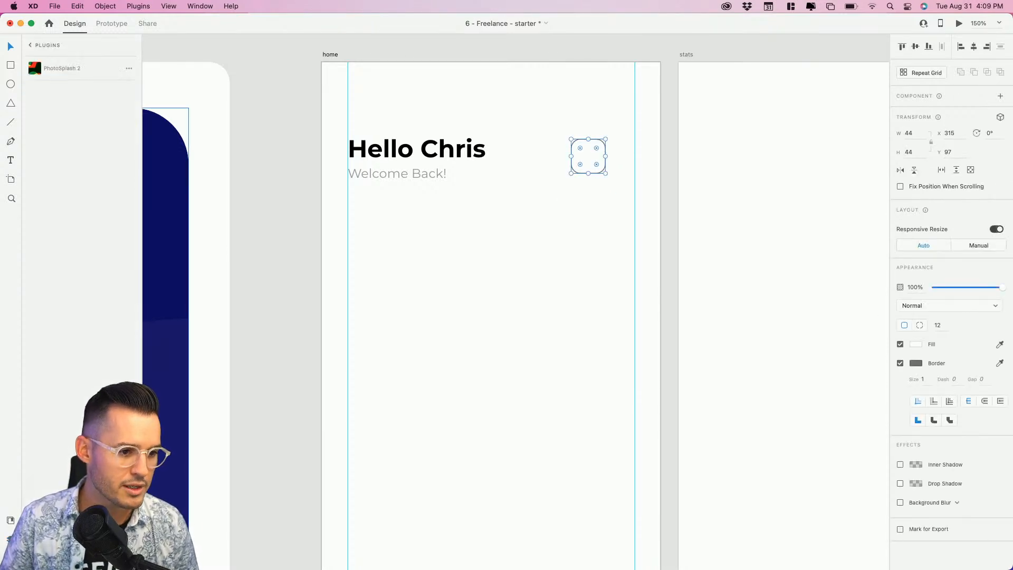
{"action": "left_click", "coordinate": [32, 46]}
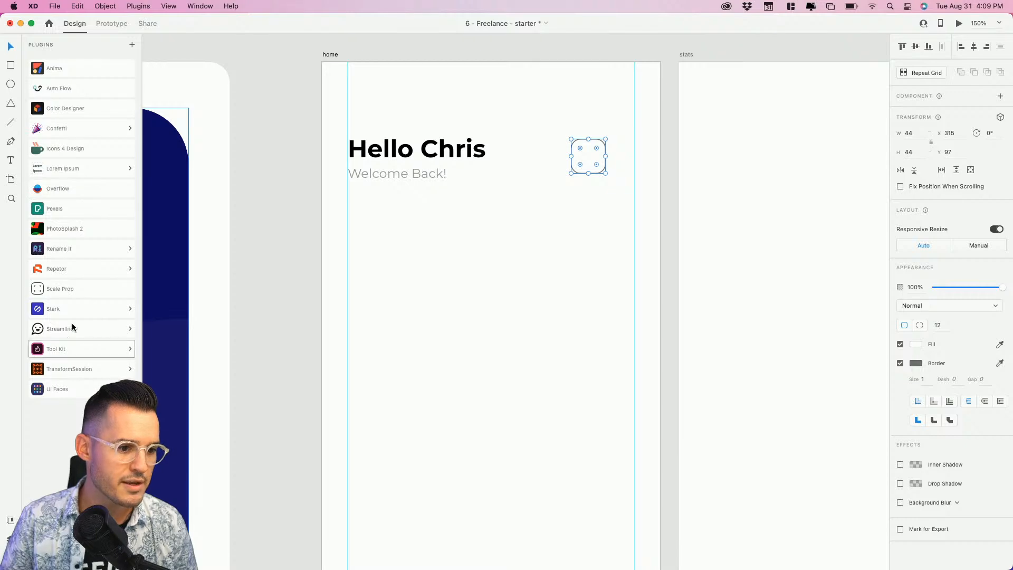
{"action": "left_click", "coordinate": [70, 389]}
{"action": "left_click", "coordinate": [81, 491]}
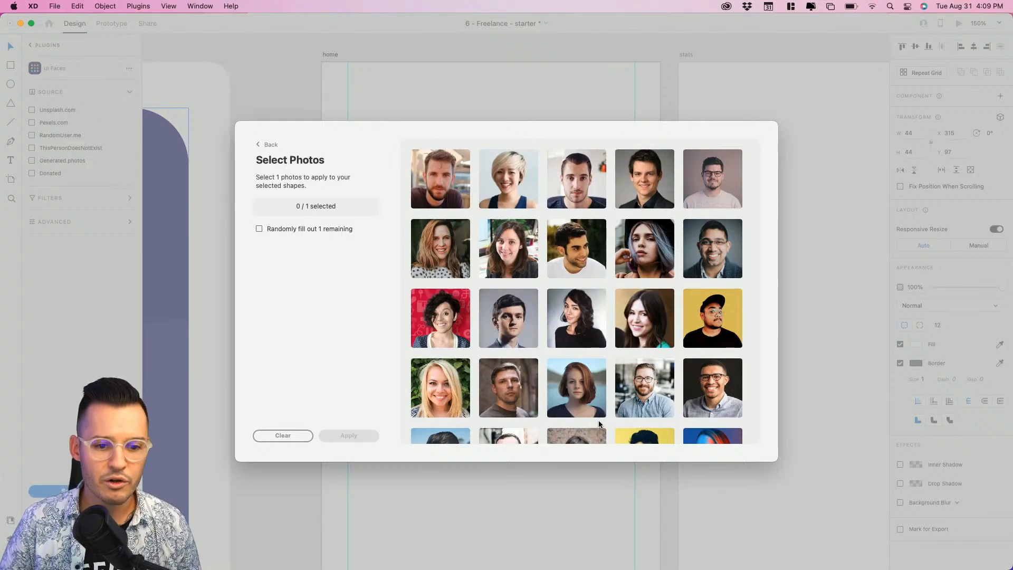
{"action": "left_click", "coordinate": [717, 328]}
{"action": "left_click", "coordinate": [349, 436]}
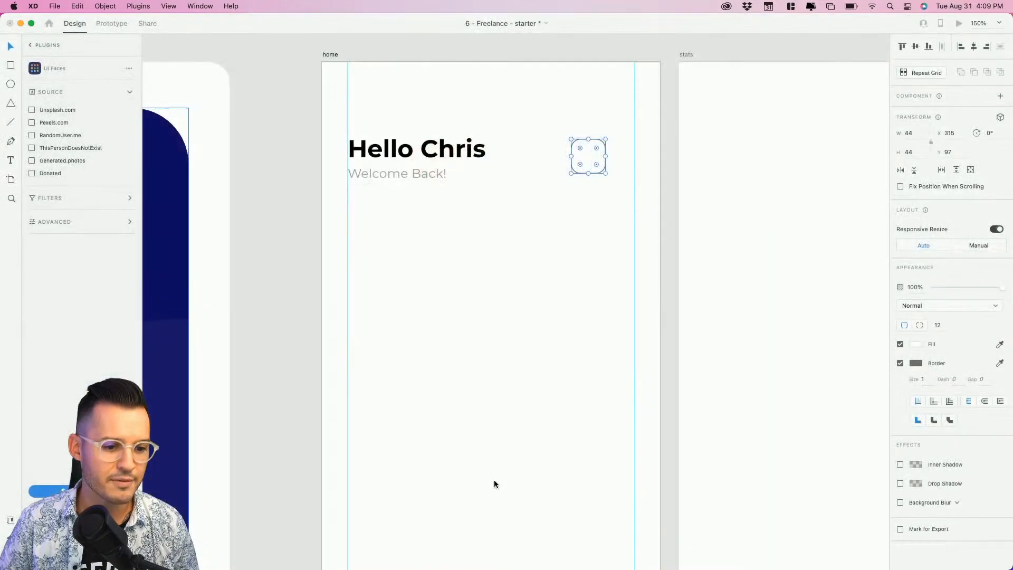
Move the avatar square against the artboard's right guide at X 352, Y 87 and remove its border
{"action": "left_click", "coordinate": [590, 165]}
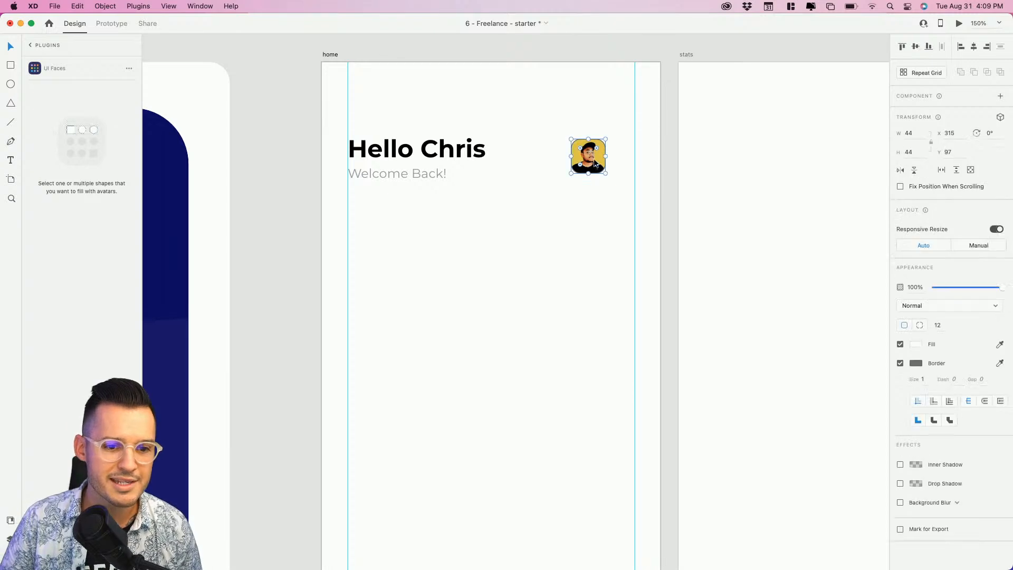
{"action": "left_click_drag", "start_coordinate": [590, 164], "coordinate": [620, 161]}
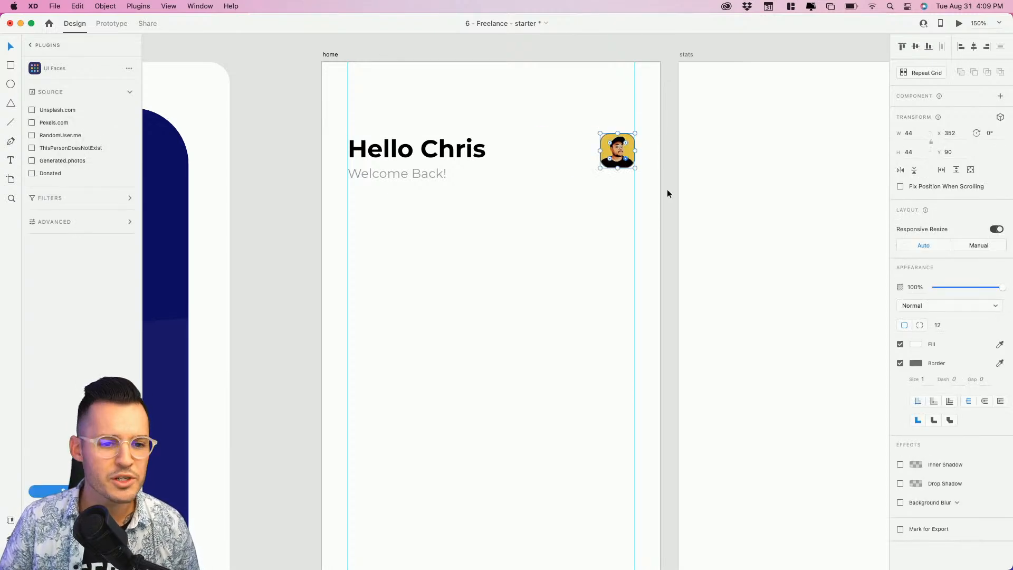
{"action": "left_click", "coordinate": [900, 363]}
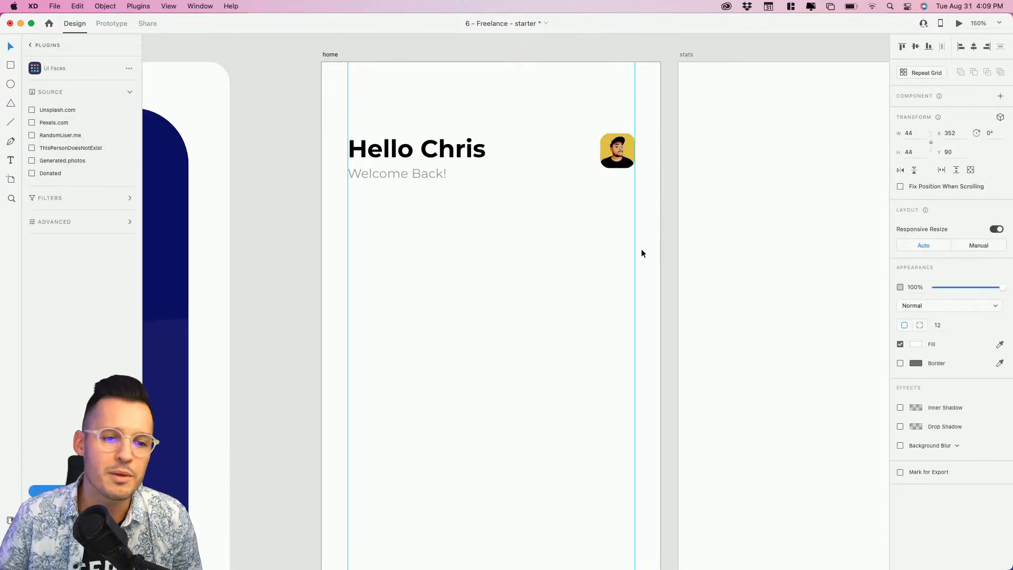
{"action": "left_click_drag", "start_coordinate": [611, 153], "coordinate": [620, 153]}
Group the greeting heading with the "Welcome Back!" text and turn on Stack for the group
{"action": "left_click", "coordinate": [411, 156]}
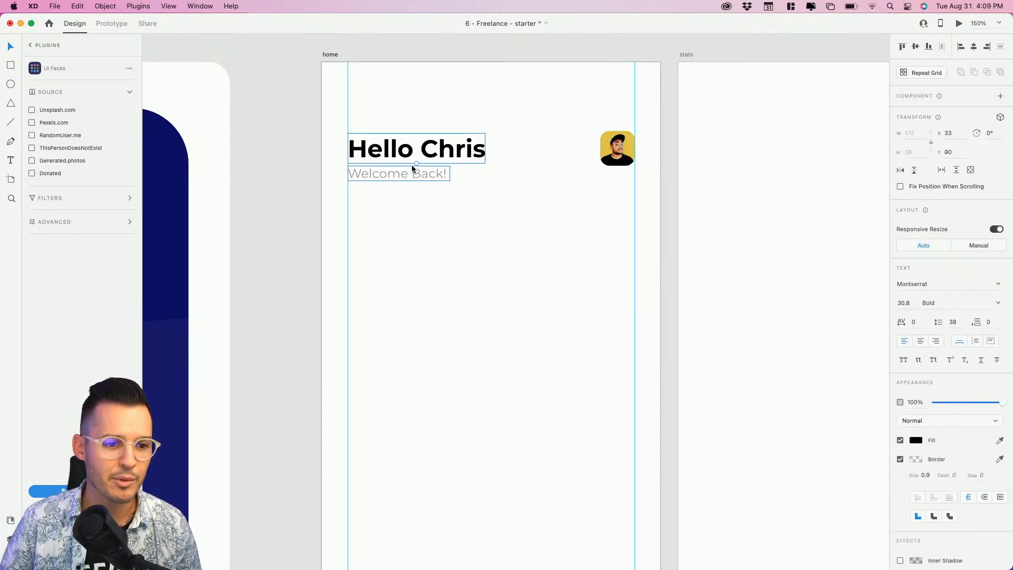
{"action": "left_click", "coordinate": [410, 170], "text": "shift"}
{"action": "key", "text": "super+y"}
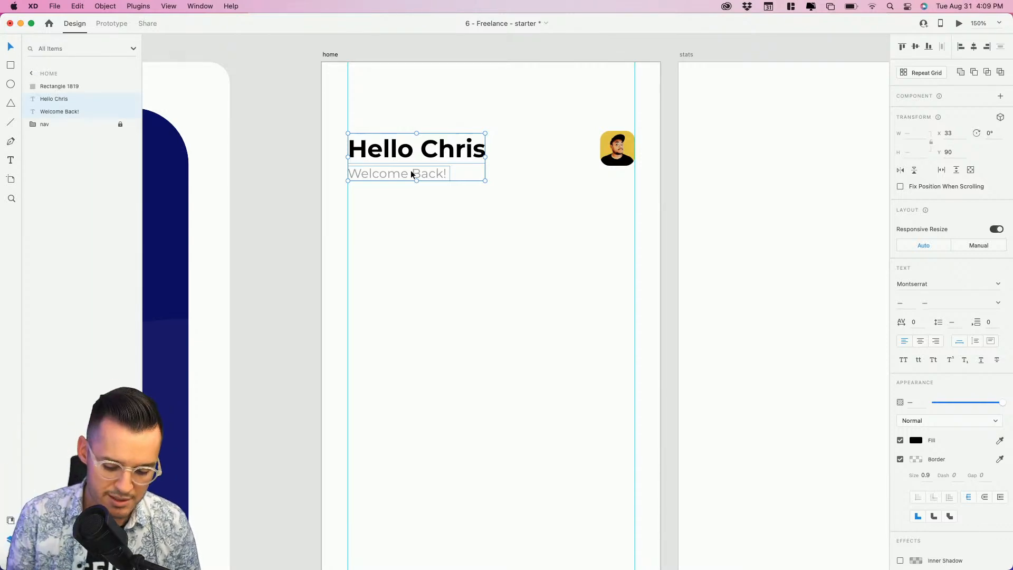
{"action": "key", "text": "super+g"}
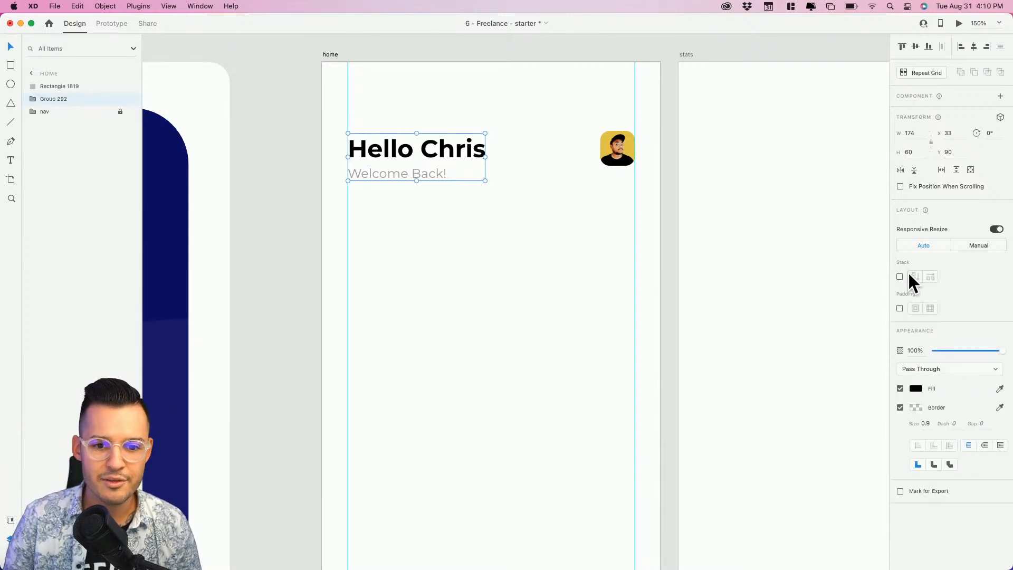
{"action": "left_click", "coordinate": [899, 277]}
{"action": "double_click", "coordinate": [402, 176]}
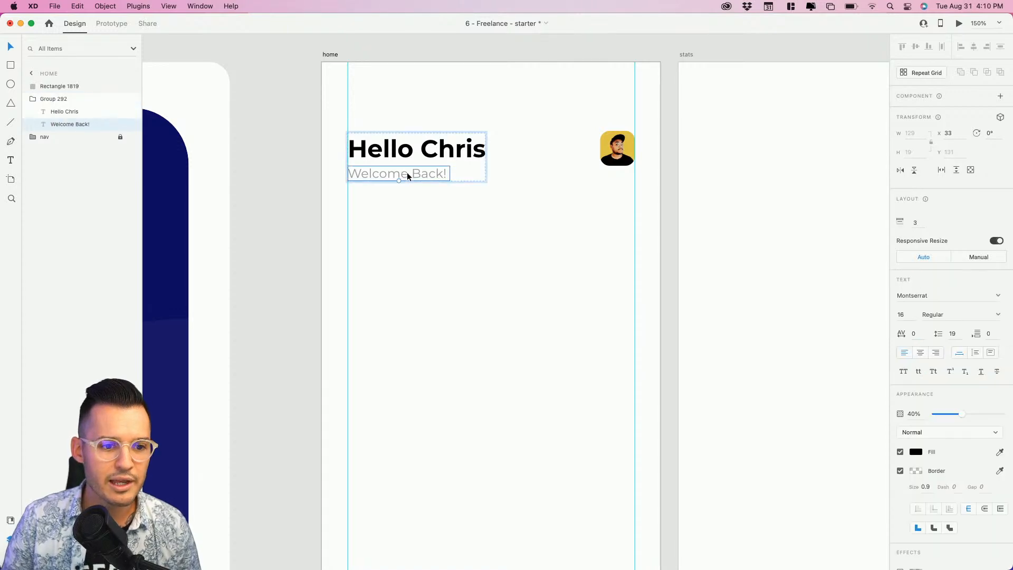
{"action": "left_click_drag", "start_coordinate": [409, 151], "coordinate": [438, 183]}
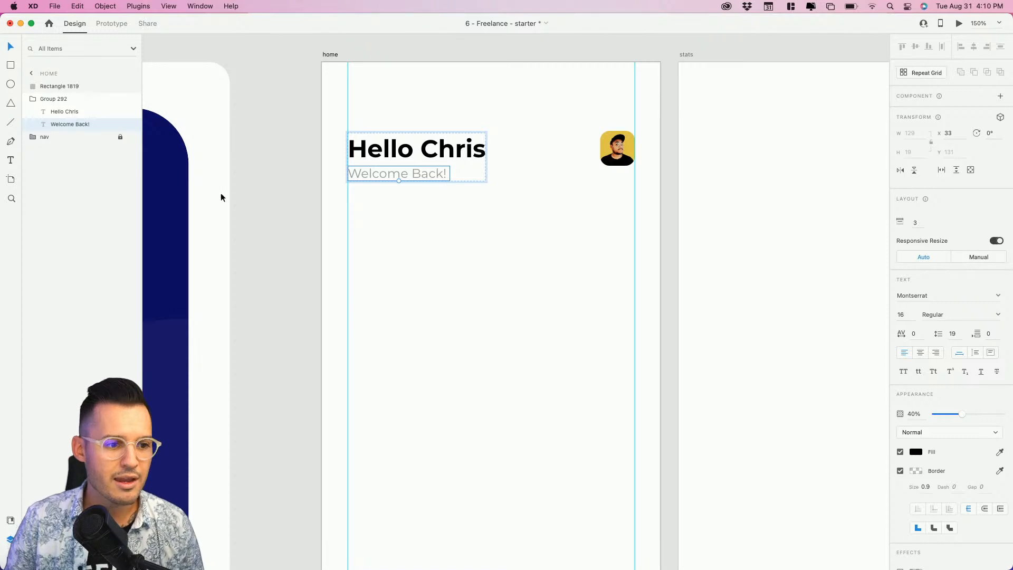
Collapse the greeting text group and rename it "welcome"
{"action": "left_click", "coordinate": [32, 100]}
{"action": "double_click", "coordinate": [45, 100]}
{"action": "type", "text": "welcome"}
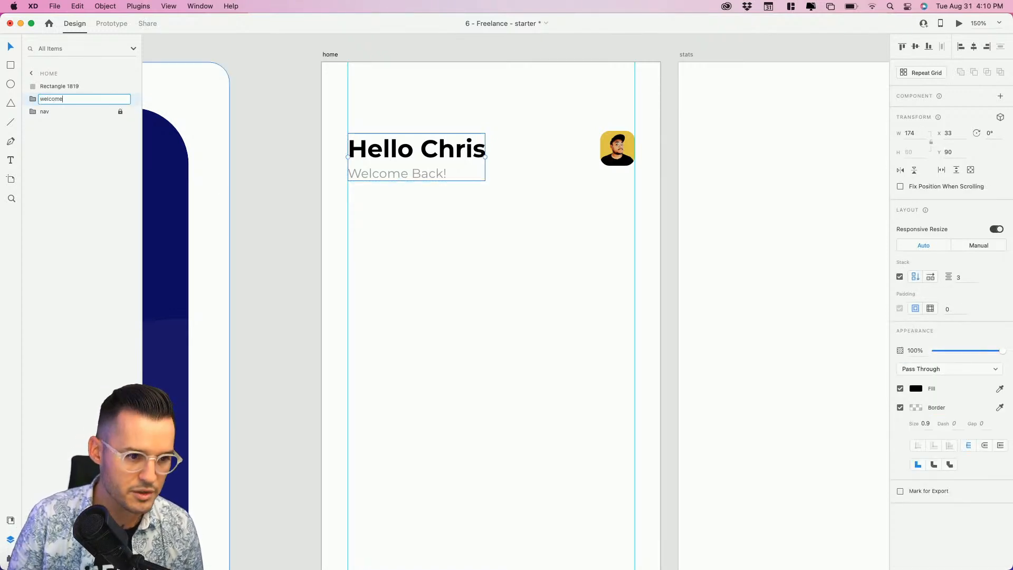
{"action": "key", "text": "Return"}
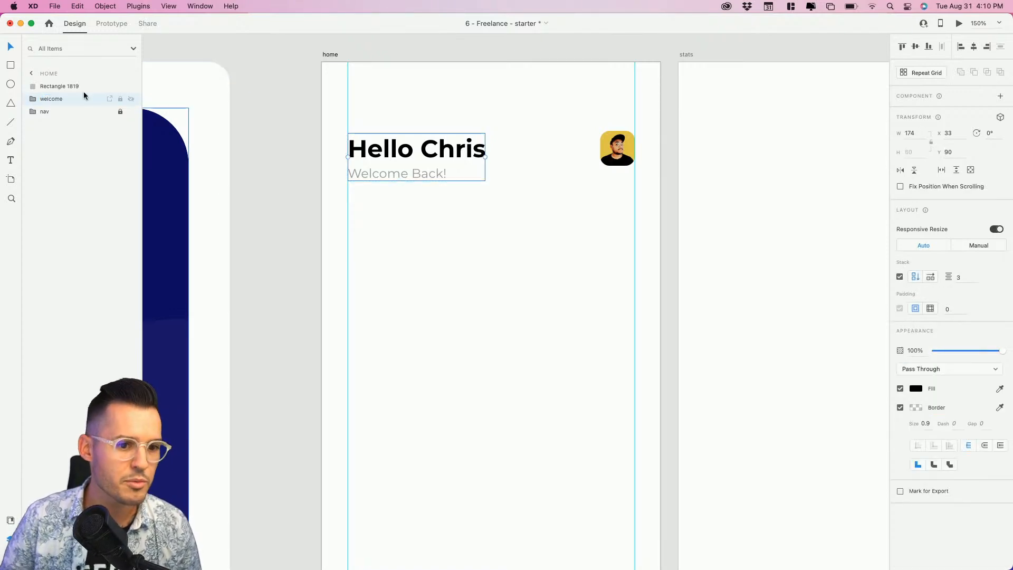
Draw a 363 by 124 rectangle between the guides below the greeting at X 33, Y 192 and round its corners to 20
{"action": "left_click", "coordinate": [609, 158]}
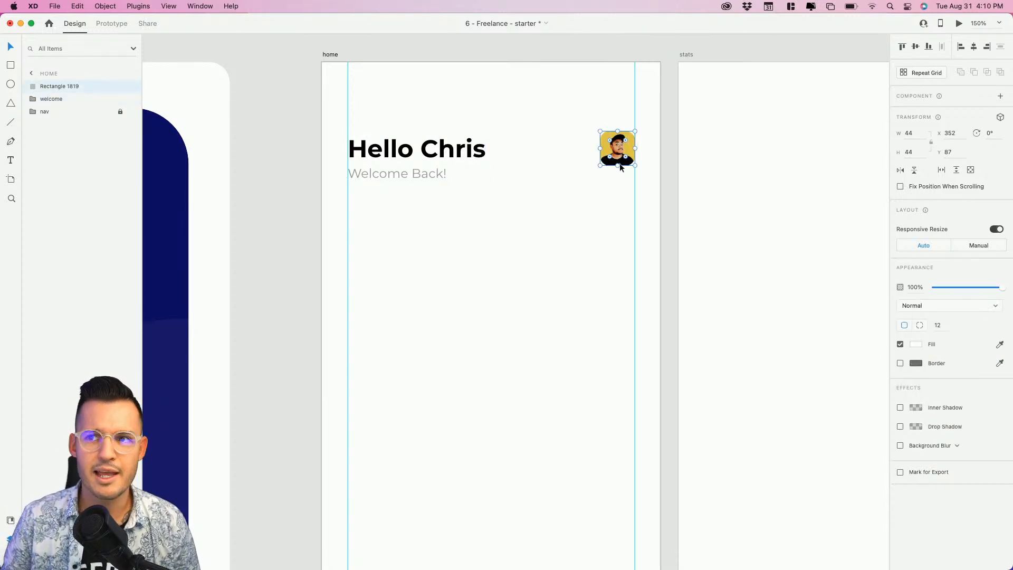
{"action": "left_click_drag", "start_coordinate": [645, 191], "coordinate": [451, 145]}
{"action": "key", "text": "r"}
{"action": "scroll", "coordinate": [469, 211], "scroll_direction": "down", "scroll_amount": 5}
{"action": "scroll", "coordinate": [475, 236], "scroll_direction": "up", "scroll_amount": 3}
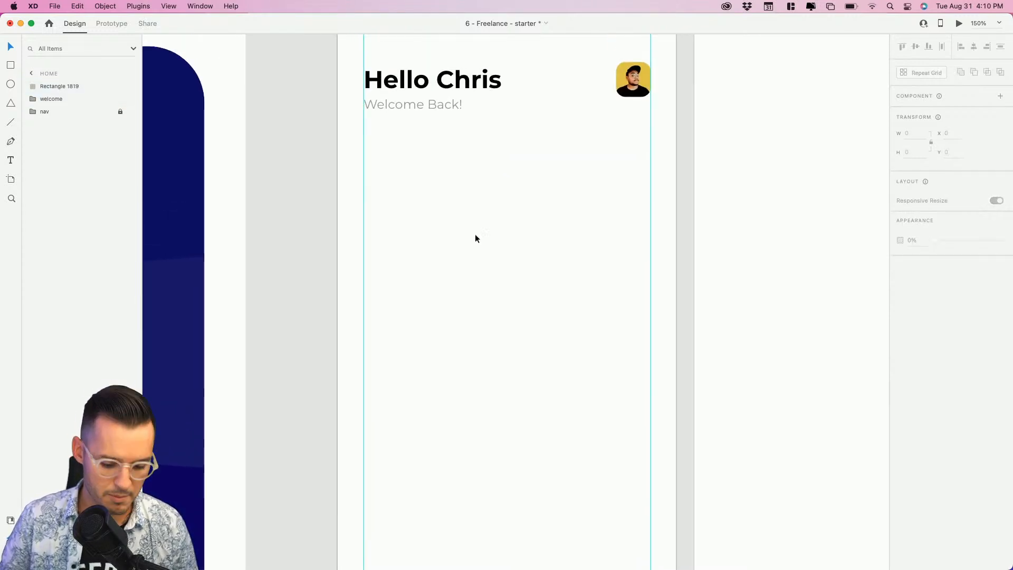
{"action": "left_click_drag", "start_coordinate": [369, 153], "coordinate": [650, 250]}
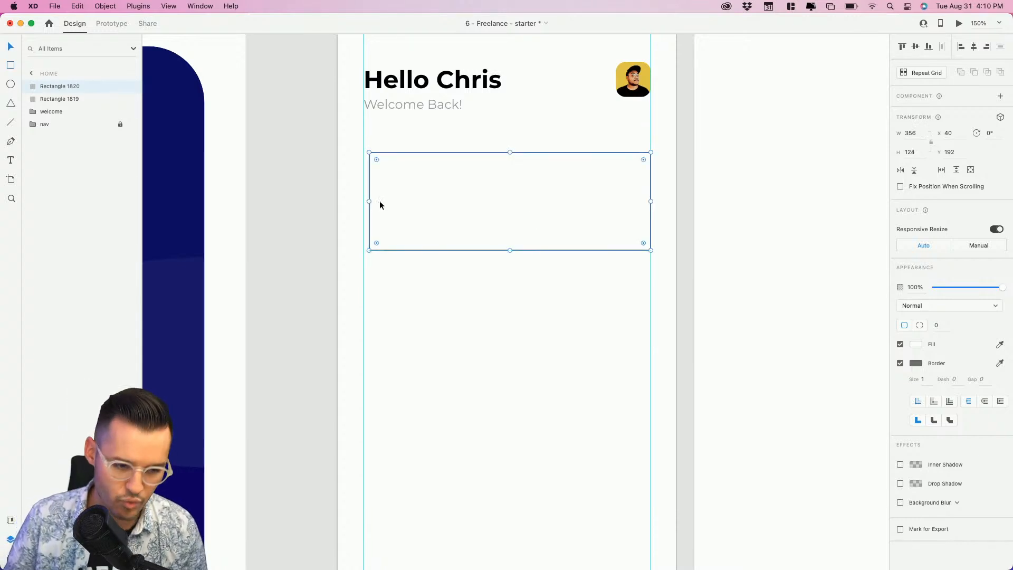
{"action": "mouse_move", "coordinate": [370, 200]}
{"action": "left_mouse_down"}
{"action": "mouse_move", "coordinate": [411, 196]}
{"action": "mouse_move", "coordinate": [364, 200]}
{"action": "left_mouse_up"}
{"action": "mouse_move", "coordinate": [372, 163]}
{"action": "left_mouse_down"}
{"action": "mouse_move", "coordinate": [395, 169]}
{"action": "mouse_move", "coordinate": [379, 167]}
{"action": "left_mouse_up"}
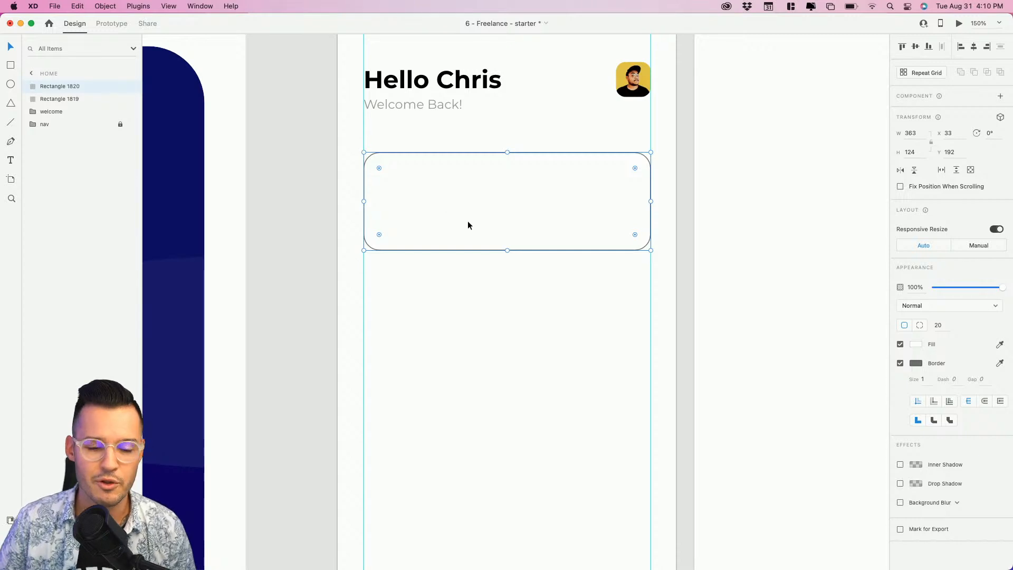
Sample the avatar's yellow for the large rectangle's fill, lighten it to pale orange #FFF1DB and remove the rectangle's border
{"action": "left_click", "coordinate": [1000, 346]}
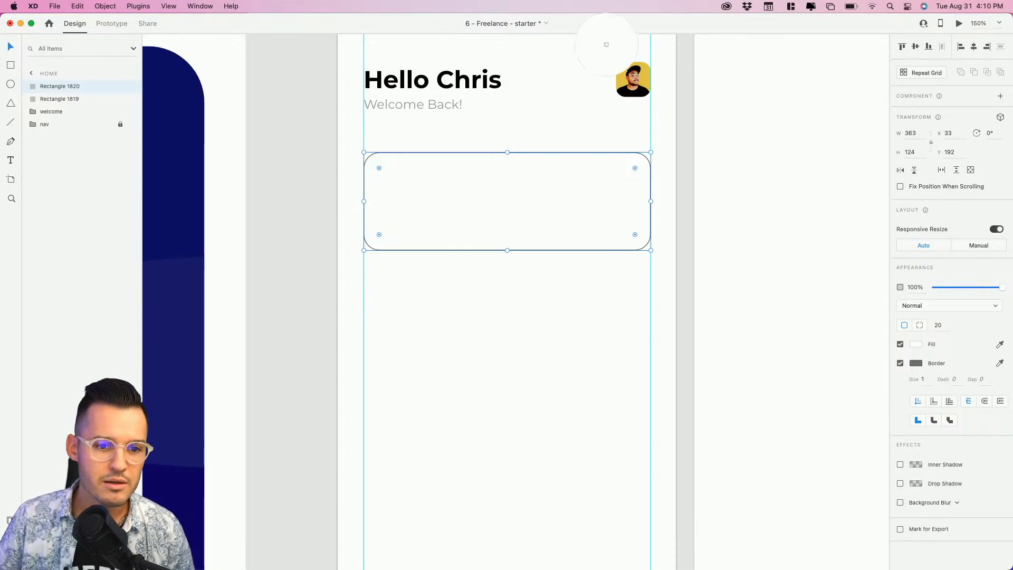
{"action": "left_click", "coordinate": [641, 74]}
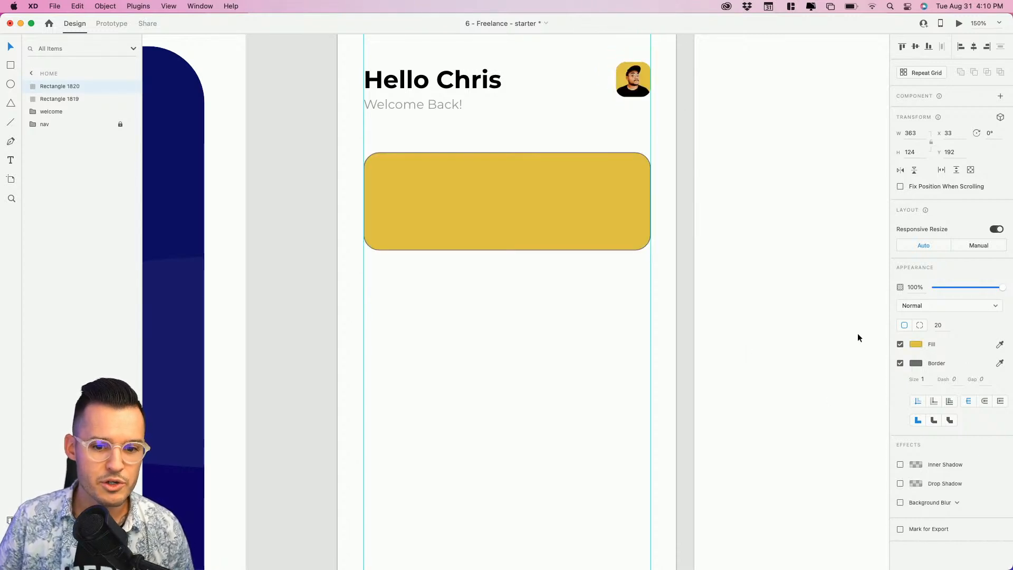
{"action": "left_click", "coordinate": [916, 344]}
{"action": "left_click_drag", "start_coordinate": [871, 330], "coordinate": [802, 293]}
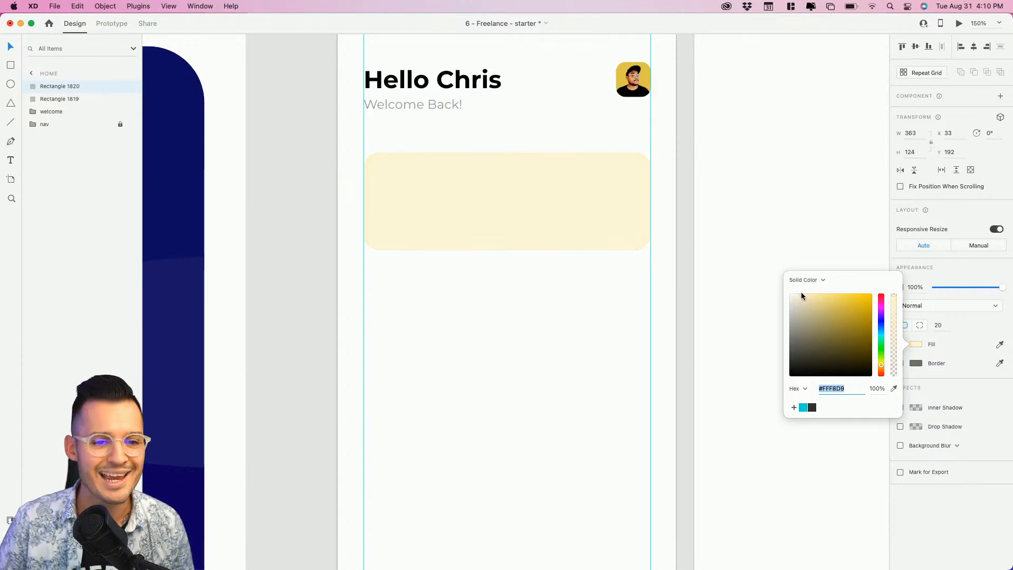
{"action": "left_click_drag", "start_coordinate": [799, 292], "coordinate": [800, 294]}
{"action": "left_click_drag", "start_coordinate": [882, 369], "coordinate": [880, 371]}
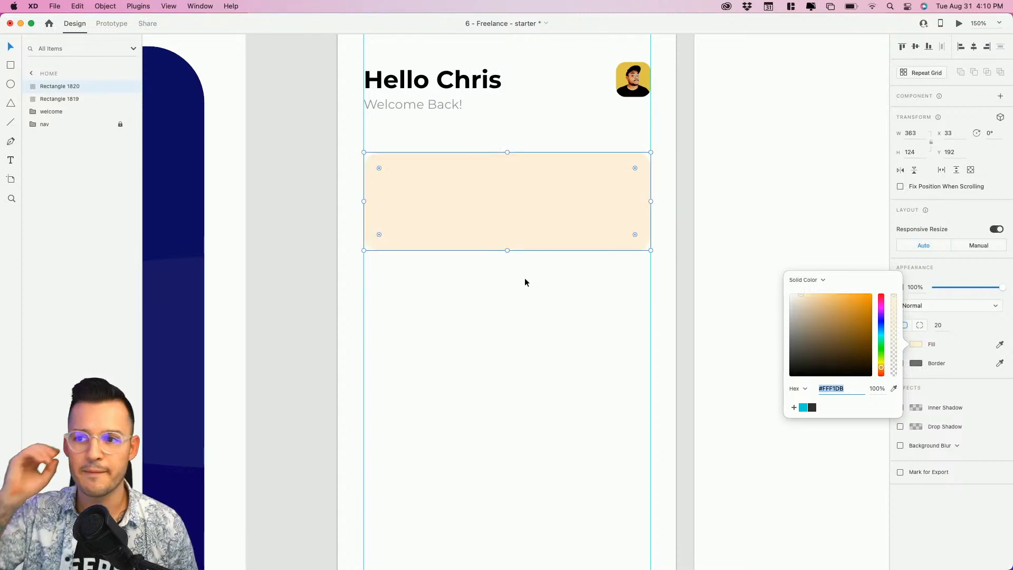
Duplicate the welcome group onto the orange card at X 66, Y 220 and apply the Montserrat 22.4pt character style to its heading
{"action": "left_click", "coordinate": [400, 107]}
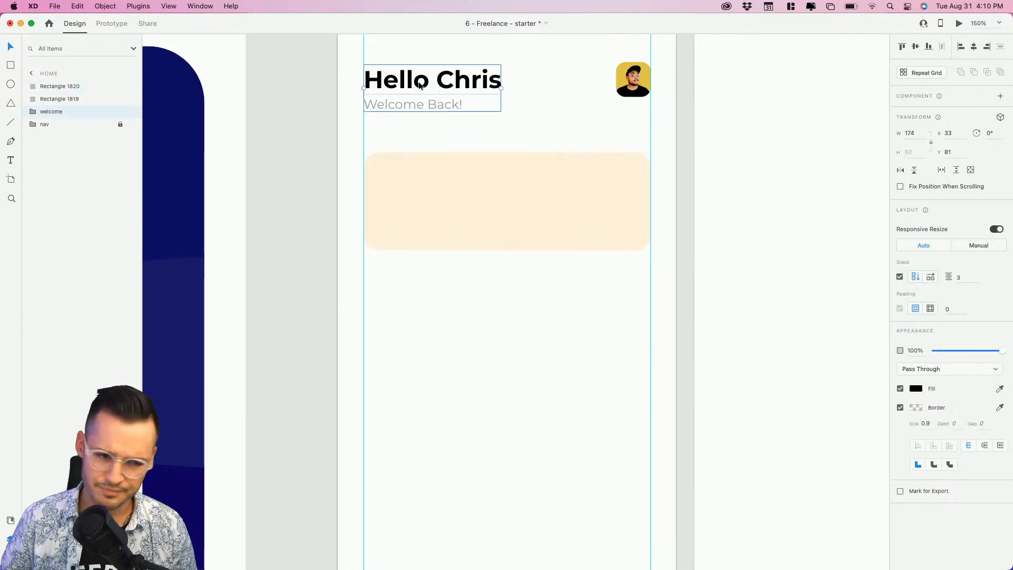
{"action": "left_click_drag", "start_coordinate": [420, 85], "coordinate": [446, 196]}
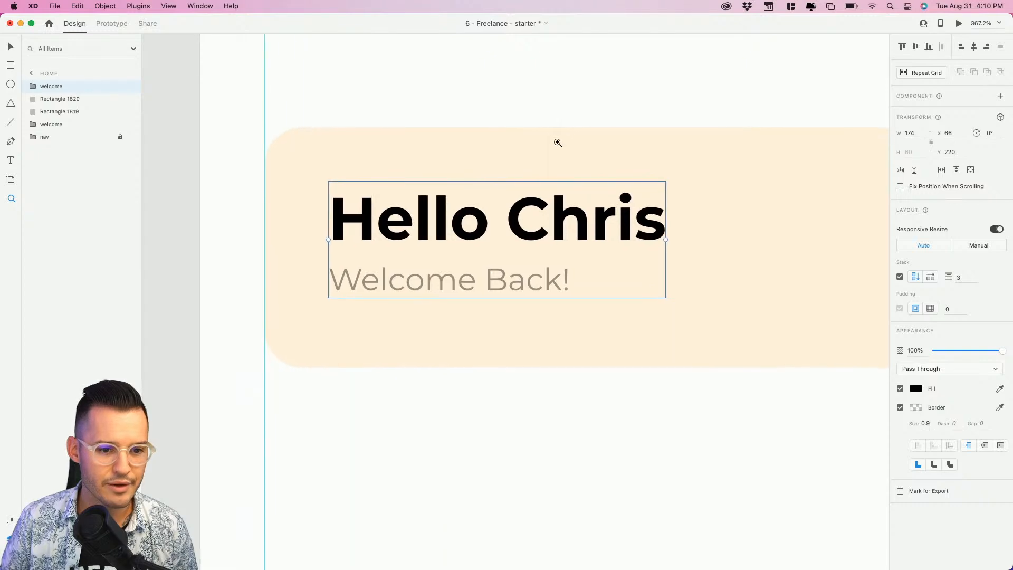
{"action": "double_click", "coordinate": [516, 228]}
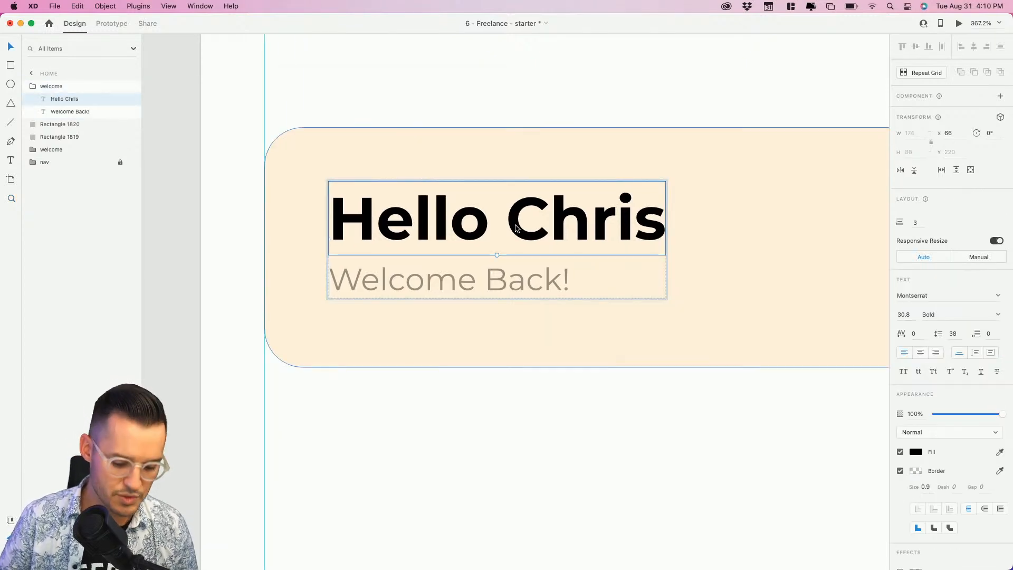
{"action": "key", "text": "super+shift+y"}
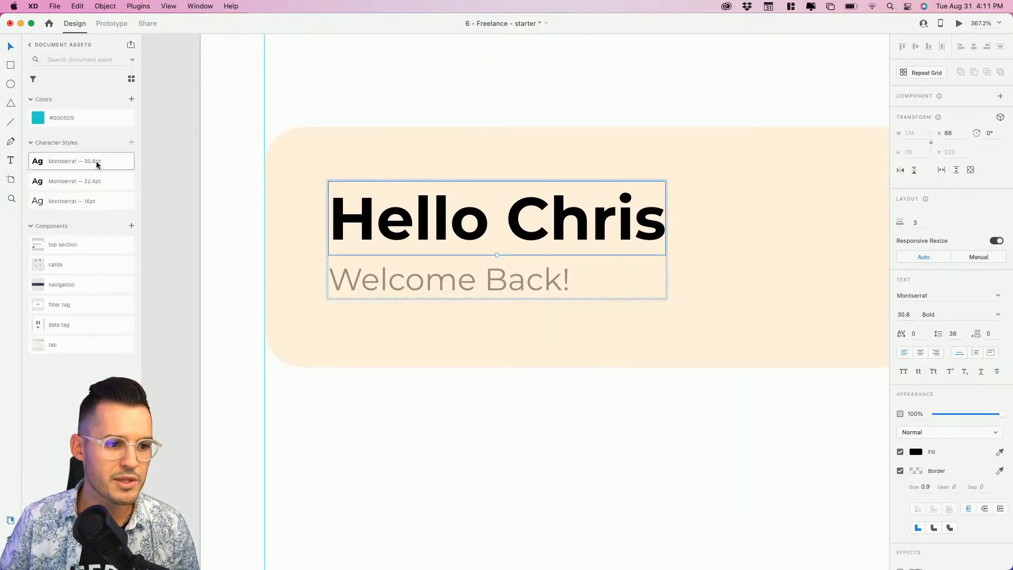
{"action": "left_click", "coordinate": [97, 181]}
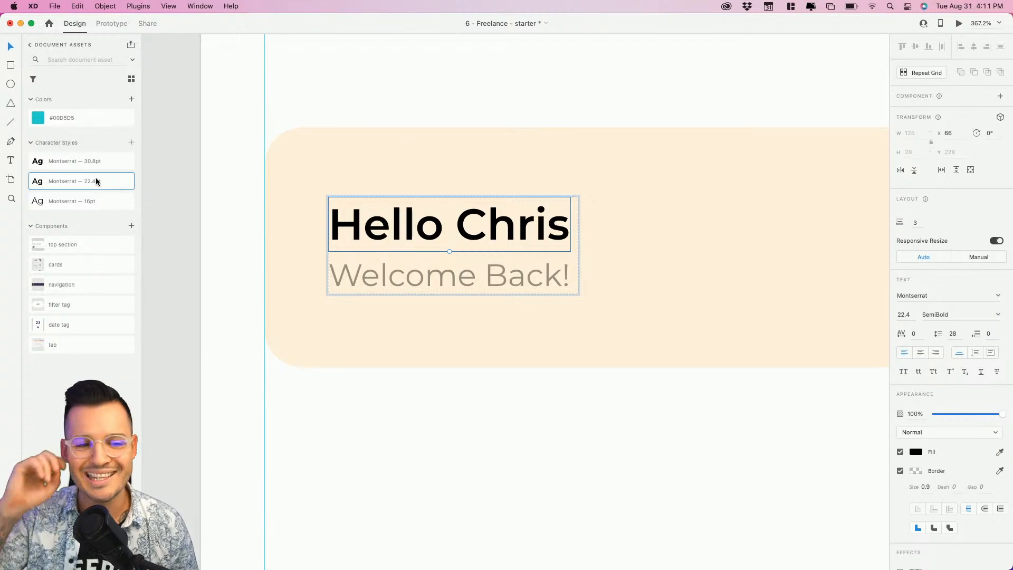
Set the card's "Welcome Back!" text to size 14 and 32% opacity, and save it as a character style
{"action": "left_click", "coordinate": [417, 283]}
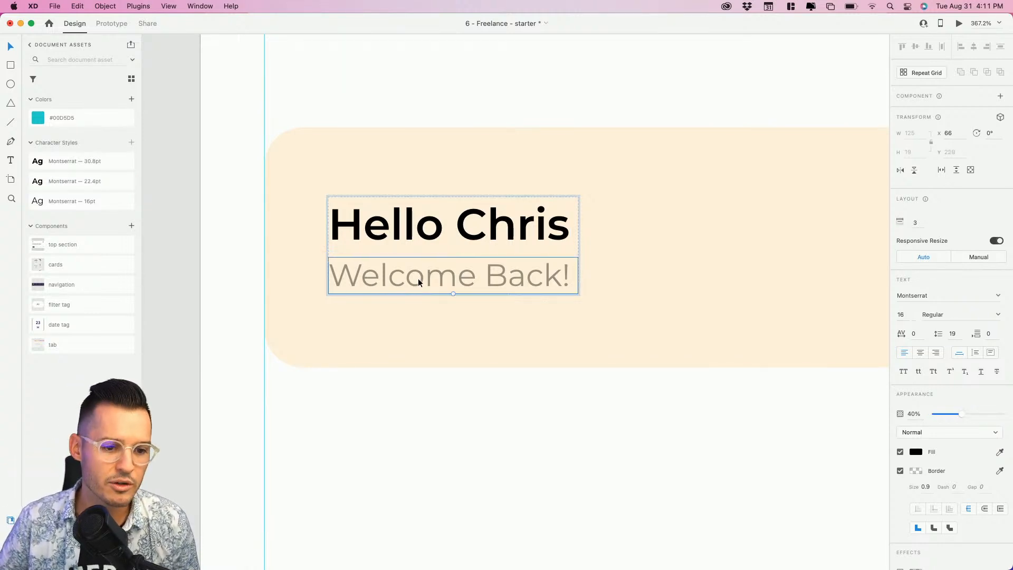
{"action": "left_click", "coordinate": [909, 313]}
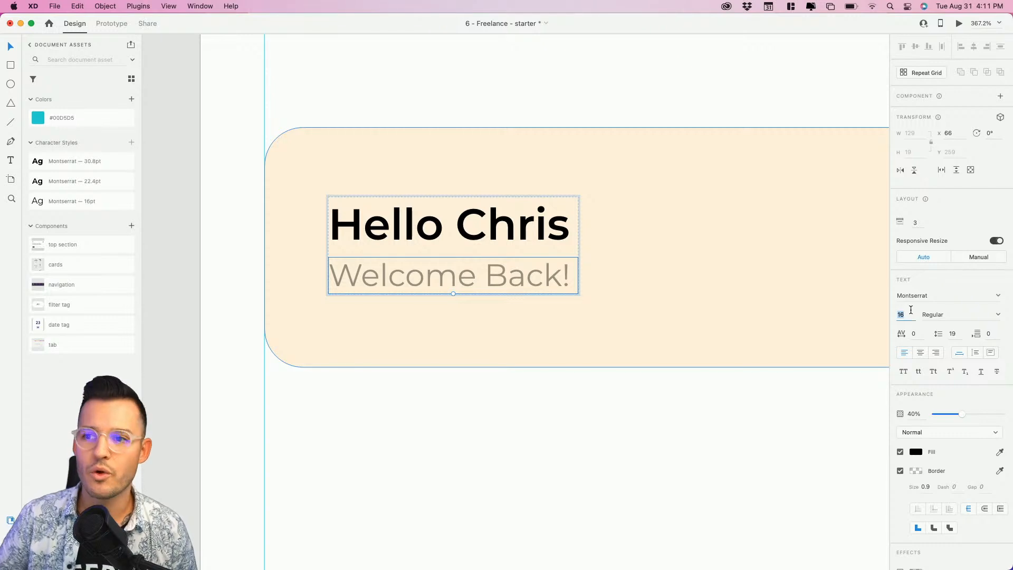
{"action": "type", "text": "14"}
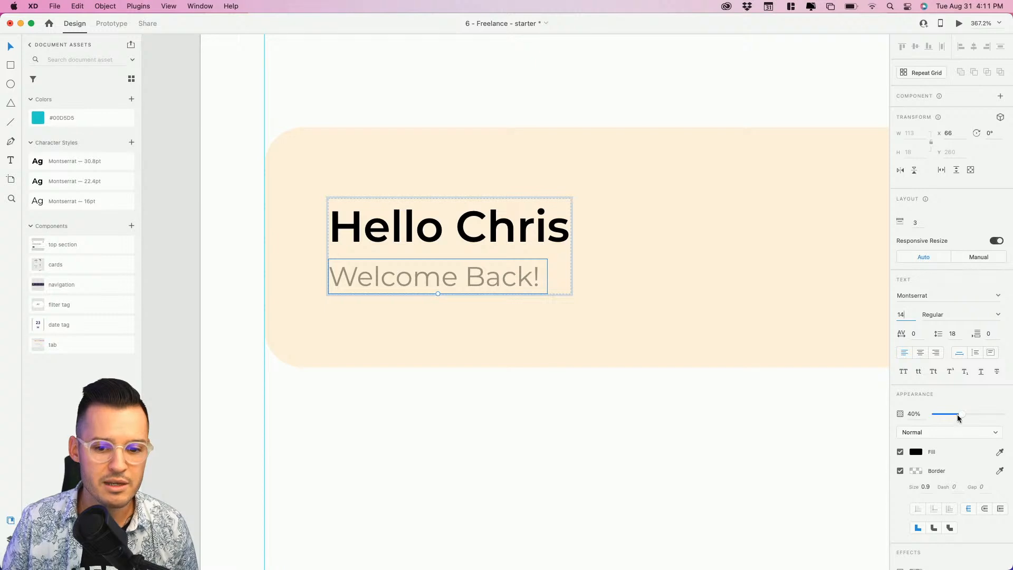
{"action": "mouse_move", "coordinate": [959, 416]}
{"action": "left_mouse_down"}
{"action": "mouse_move", "coordinate": [1002, 414]}
{"action": "mouse_move", "coordinate": [949, 420]}
{"action": "left_mouse_up"}
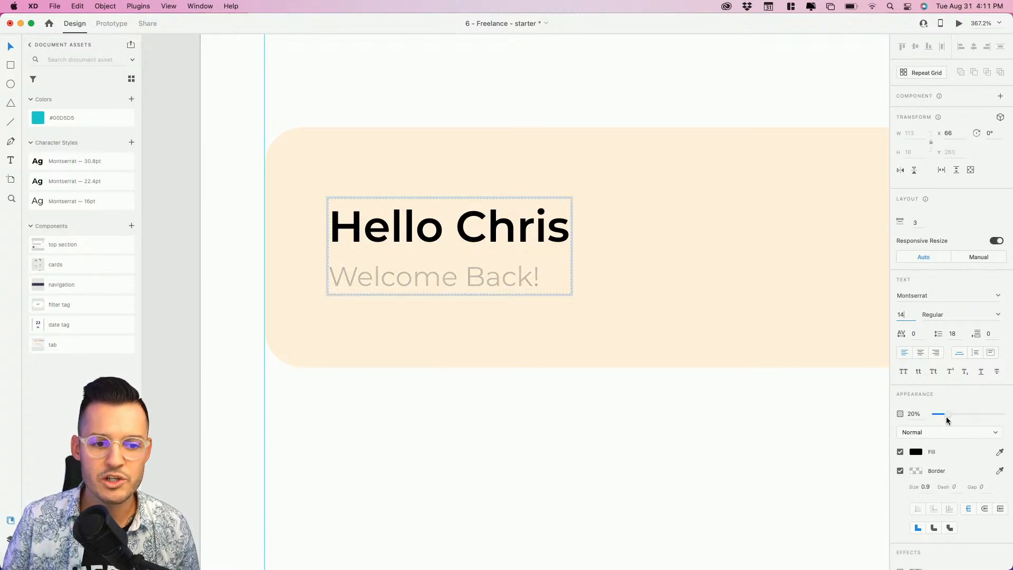
{"action": "left_click_drag", "start_coordinate": [948, 420], "coordinate": [955, 420]}
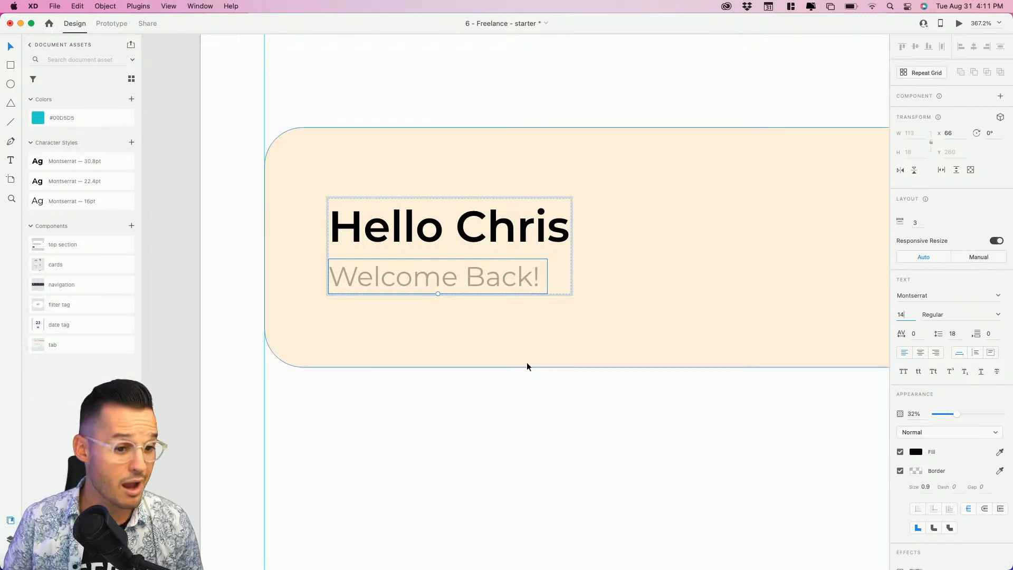
{"action": "left_click", "coordinate": [131, 143]}
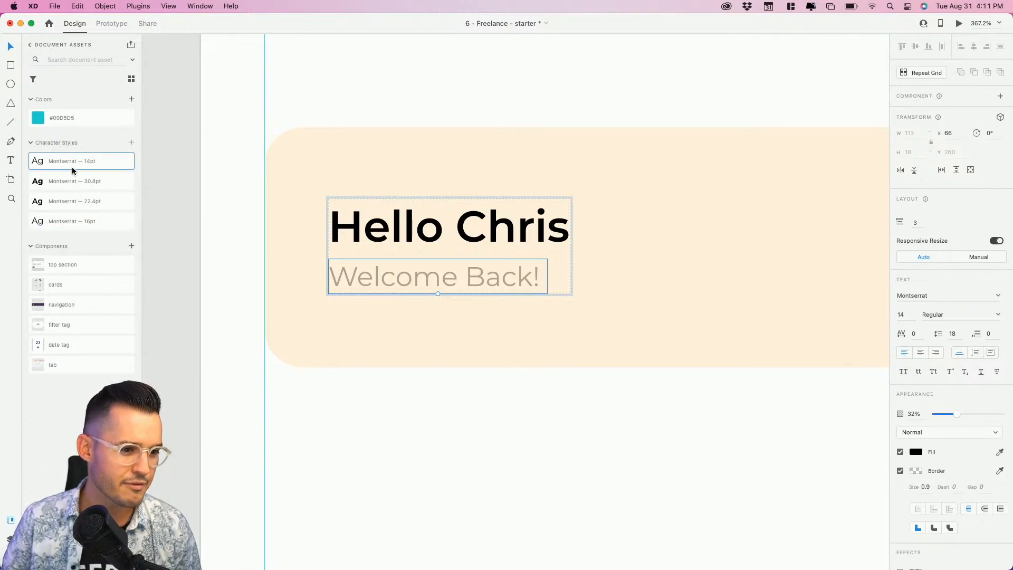
Reorder the character styles so that Montserrat 14pt comes last in the list
{"action": "left_click_drag", "start_coordinate": [72, 170], "coordinate": [70, 226]}
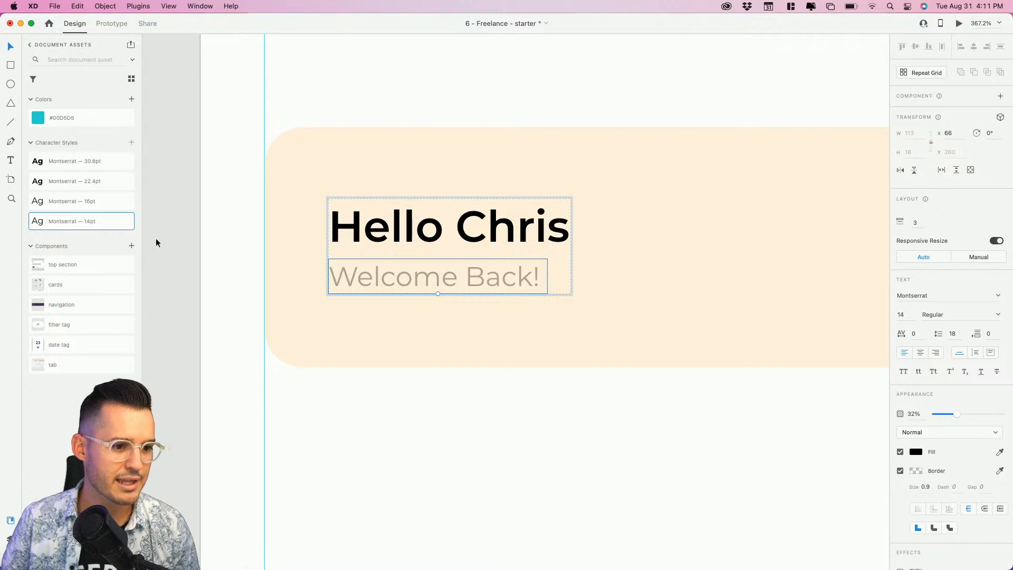
{"action": "left_click", "coordinate": [131, 78]}
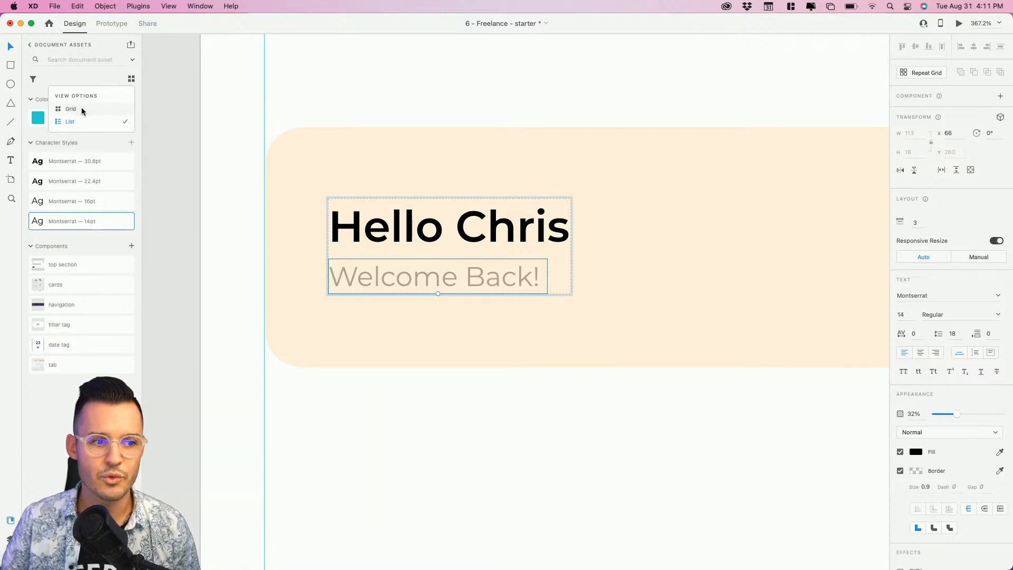
{"action": "left_click", "coordinate": [327, 409]}
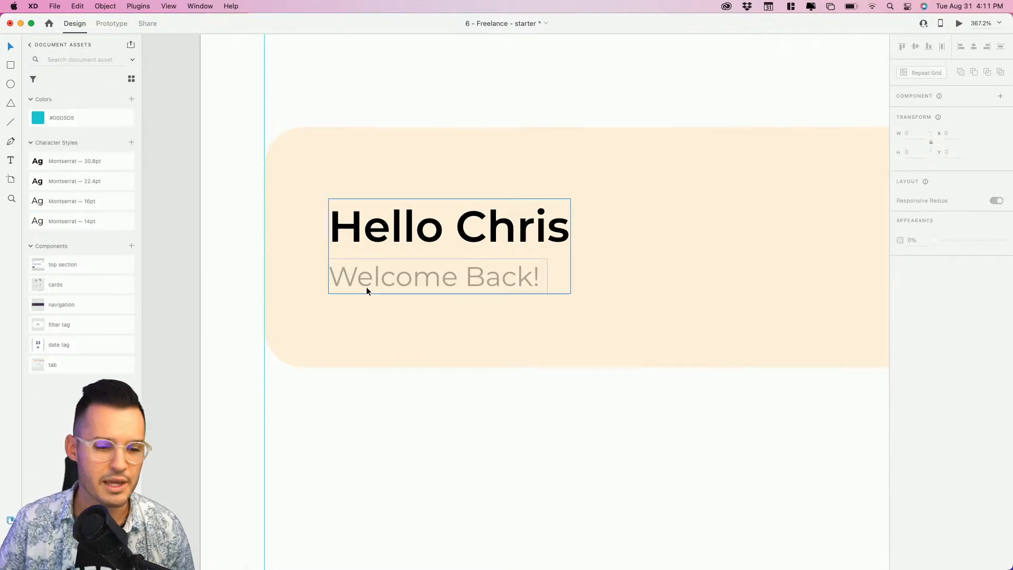
Move the orange card's text group up to Y 211 and change its heading to "Profit"
{"action": "left_click_drag", "start_coordinate": [366, 286], "coordinate": [369, 251]}
{"action": "double_click", "coordinate": [372, 201]}
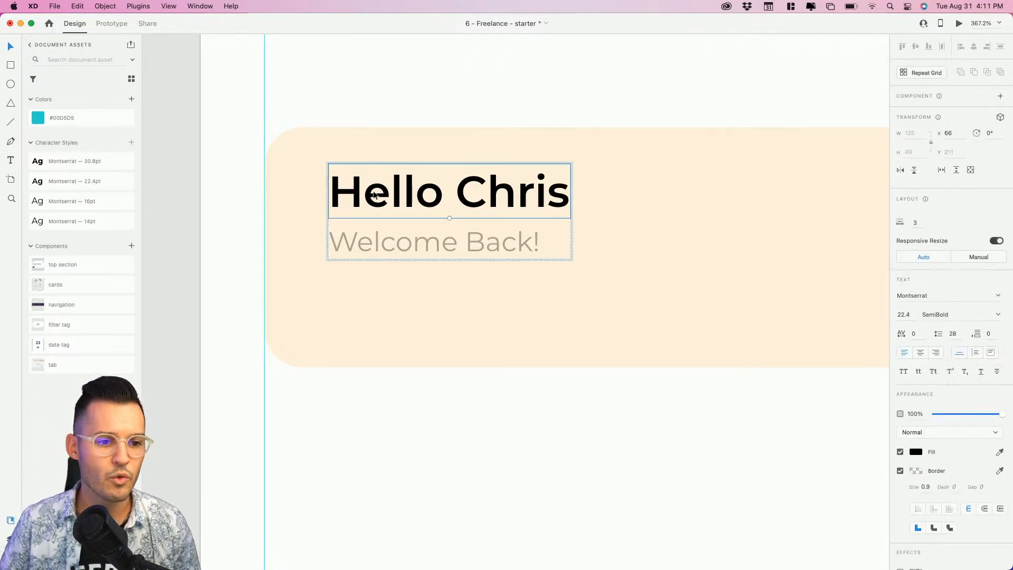
{"action": "double_click", "coordinate": [374, 193]}
{"action": "type", "text": "Profit"}
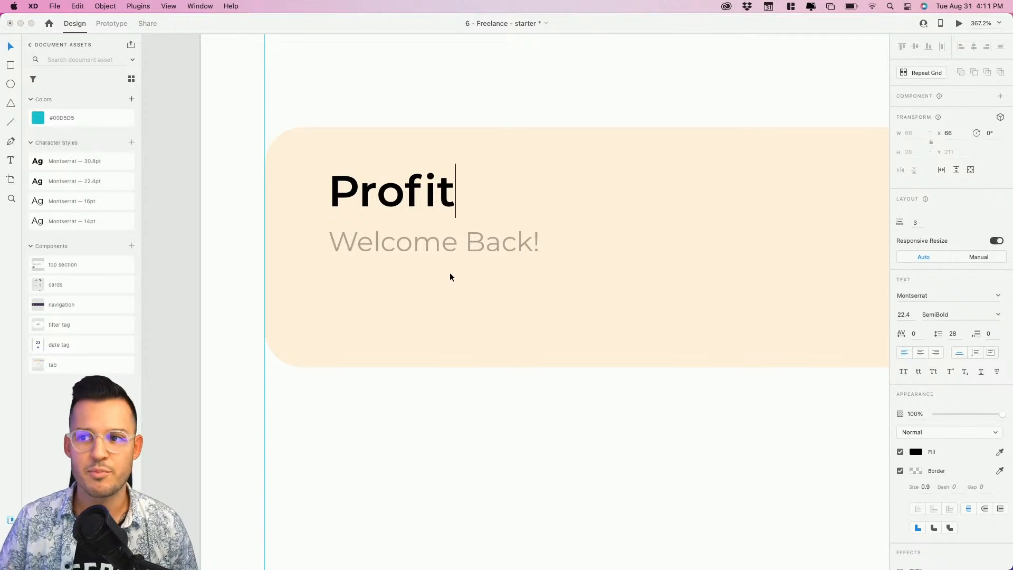
Replace the card's "Welcome Back!" line with "Total profit for the month"
{"action": "left_click", "coordinate": [431, 248]}
{"action": "double_click", "coordinate": [431, 251]}
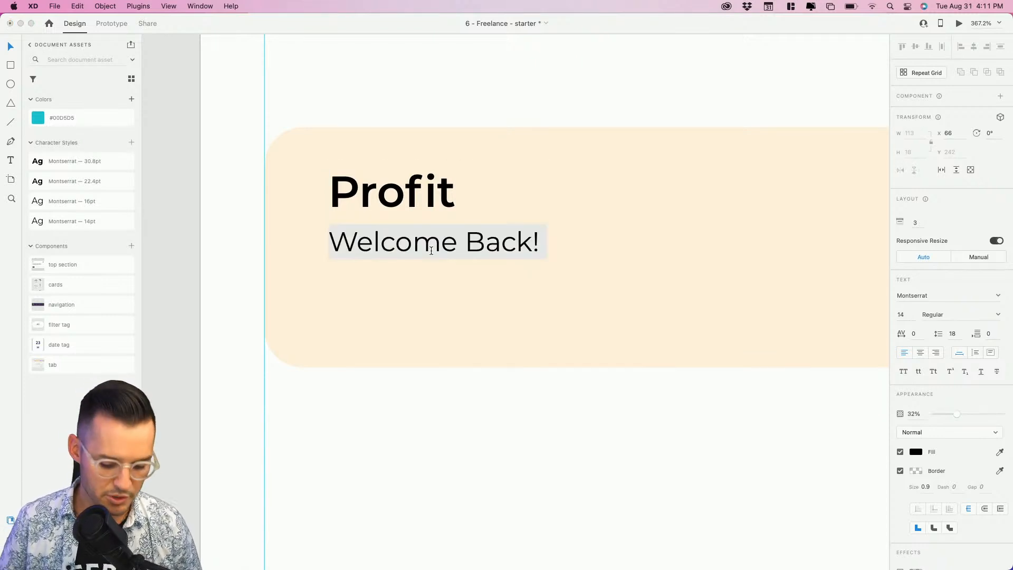
{"action": "type", "text": "Total prof"}
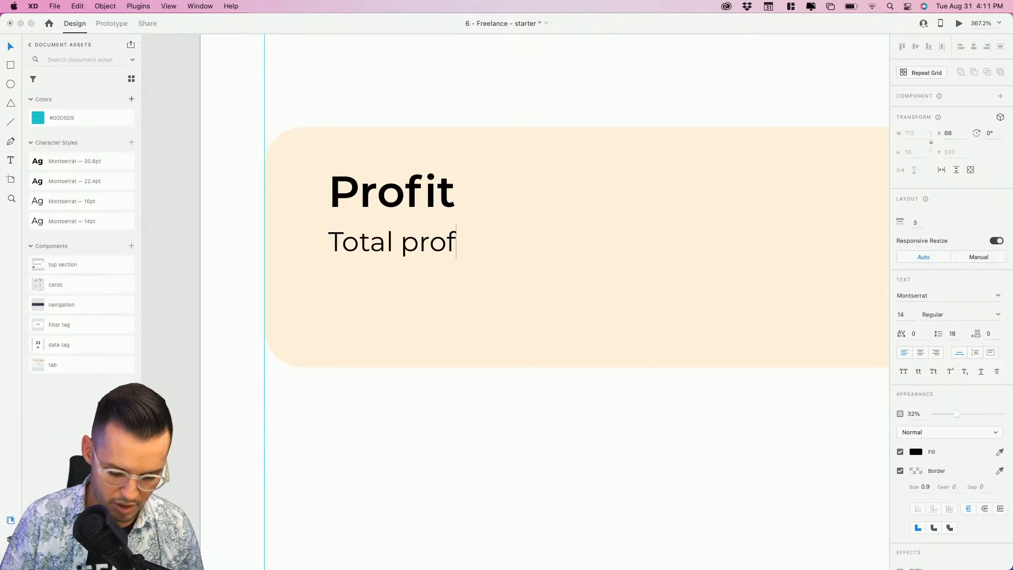
{"action": "type", "text": "it for the month"}
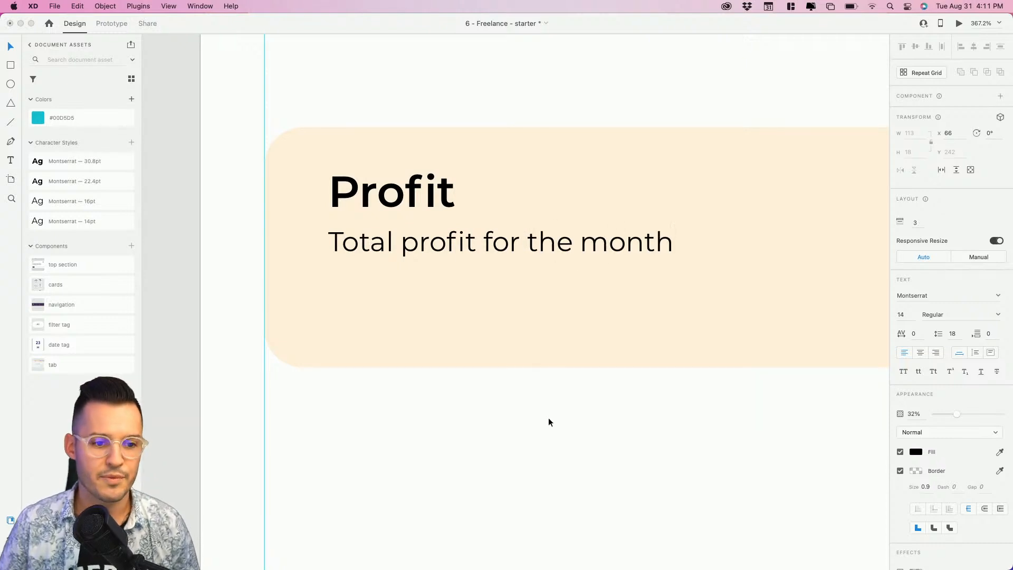
{"action": "key", "text": "Escape"}
Copy the card's "Profit" heading and place the copy in the empty area beside the text group at X 290, Y 232
{"action": "scroll", "coordinate": [535, 406], "scroll_direction": "right", "scroll_amount": 5}
{"action": "left_click", "coordinate": [289, 205]}
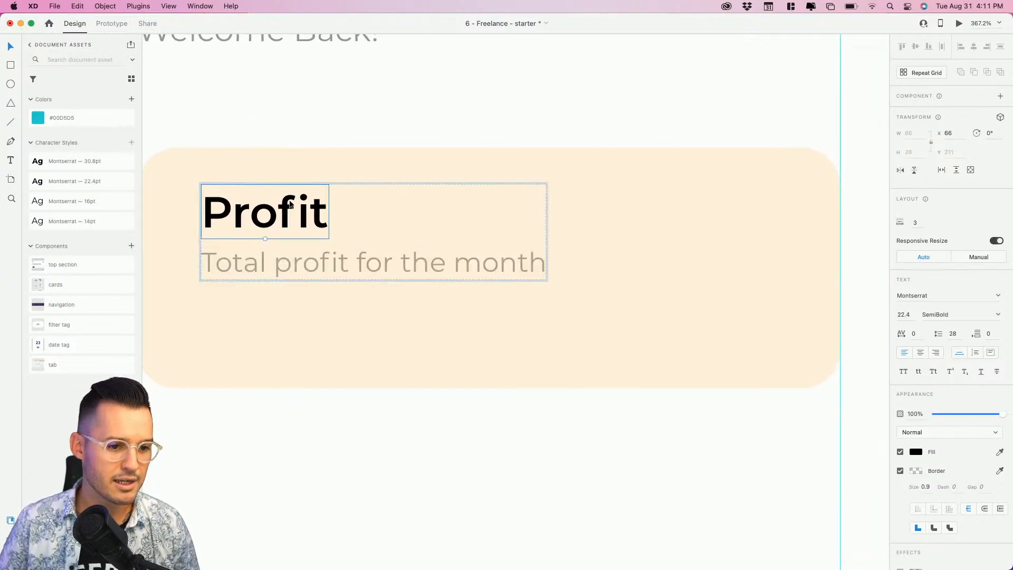
{"action": "key", "text": "super+c"}
{"action": "left_click", "coordinate": [420, 392]}
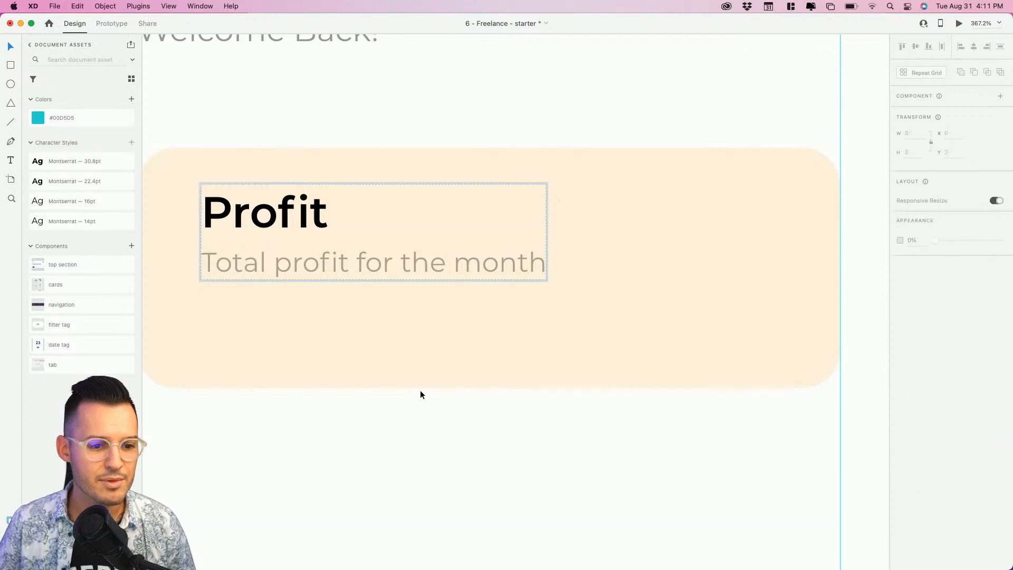
{"action": "key", "text": "super+v"}
{"action": "left_click_drag", "start_coordinate": [311, 225], "coordinate": [730, 258]}
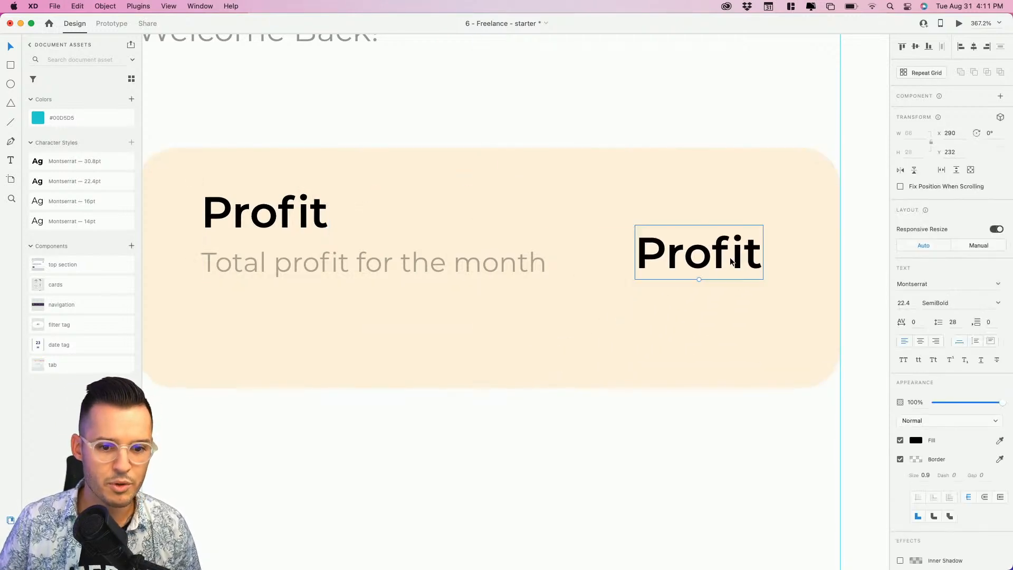
{"action": "double_click", "coordinate": [729, 257]}
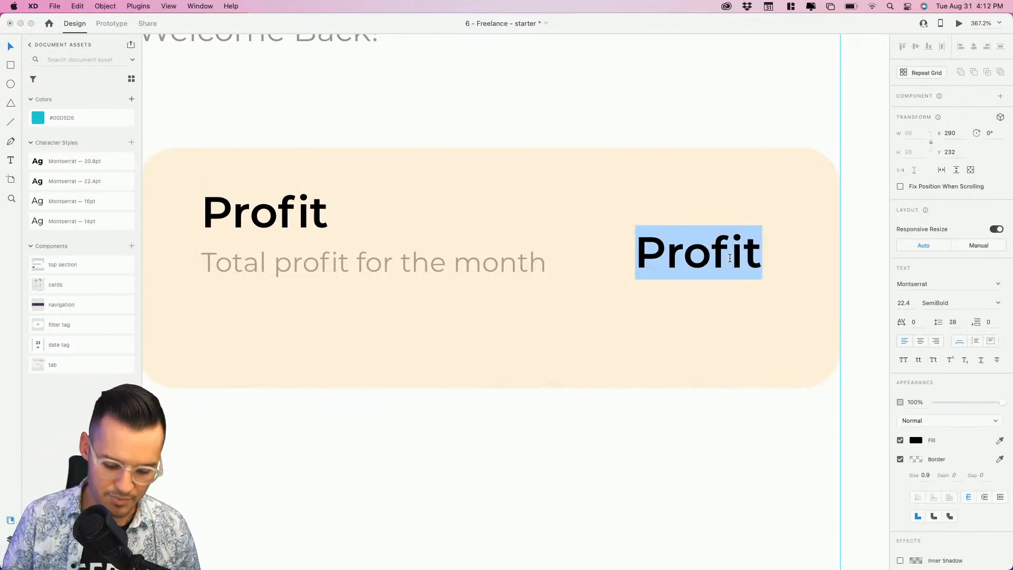
{"action": "key", "text": "Escape"}
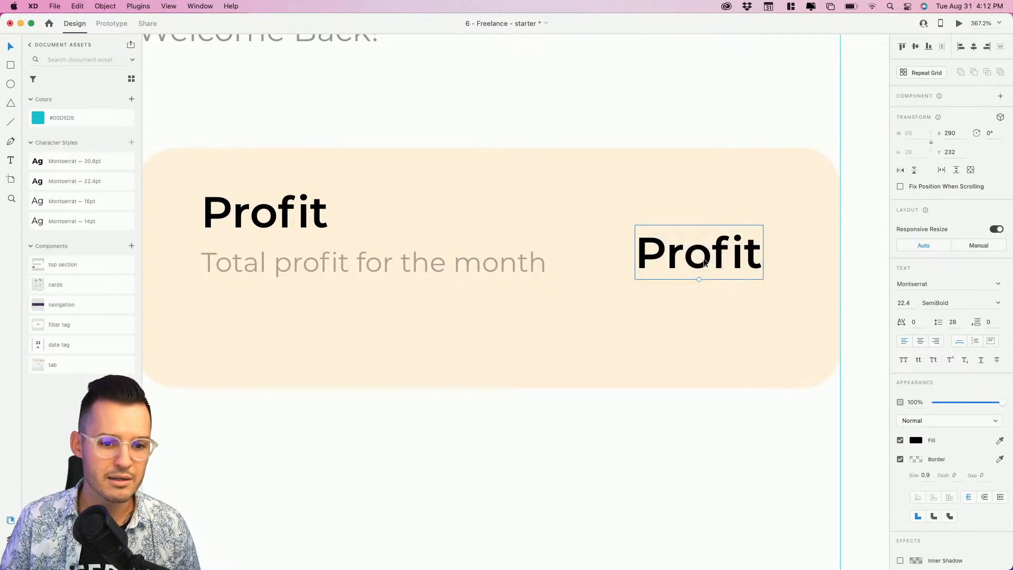
Duplicate the separate "Profit" text below the subtitle at X 66 in the Montserrat 30.8pt style and move the heading group up to Y 205
{"action": "left_click_drag", "start_coordinate": [706, 257], "coordinate": [271, 333], "text": "alt"}
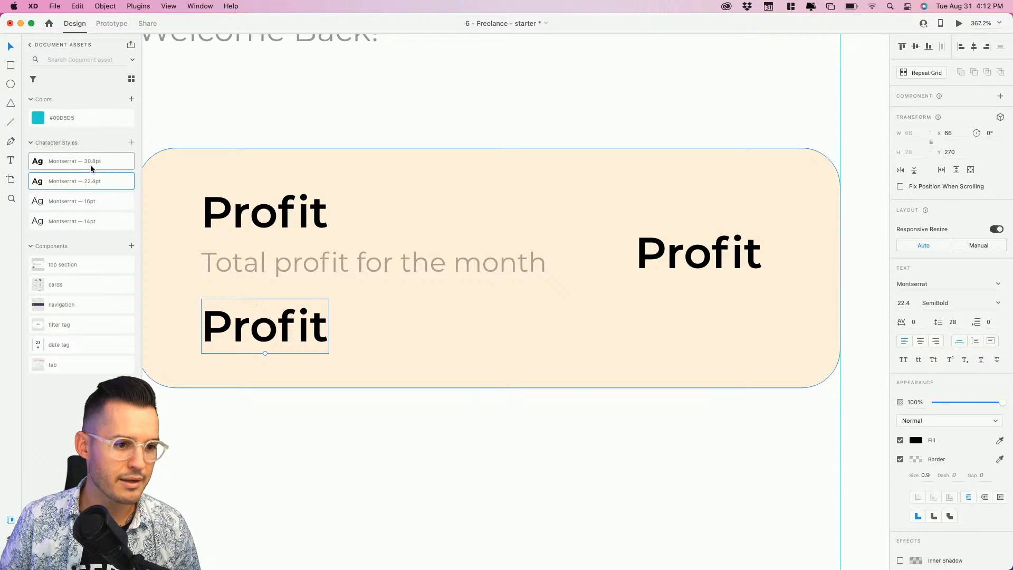
{"action": "left_click", "coordinate": [90, 163]}
{"action": "left_click_drag", "start_coordinate": [249, 257], "coordinate": [251, 246]}
Change the large bold text below the subtitle to "$2,000"
{"action": "double_click", "coordinate": [261, 331]}
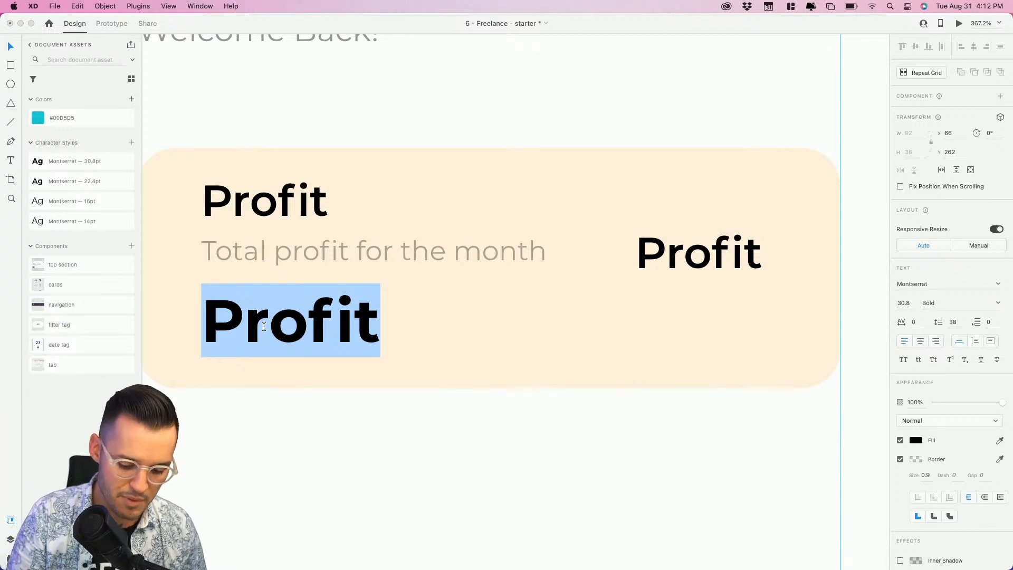
{"action": "type", "text": "$"}
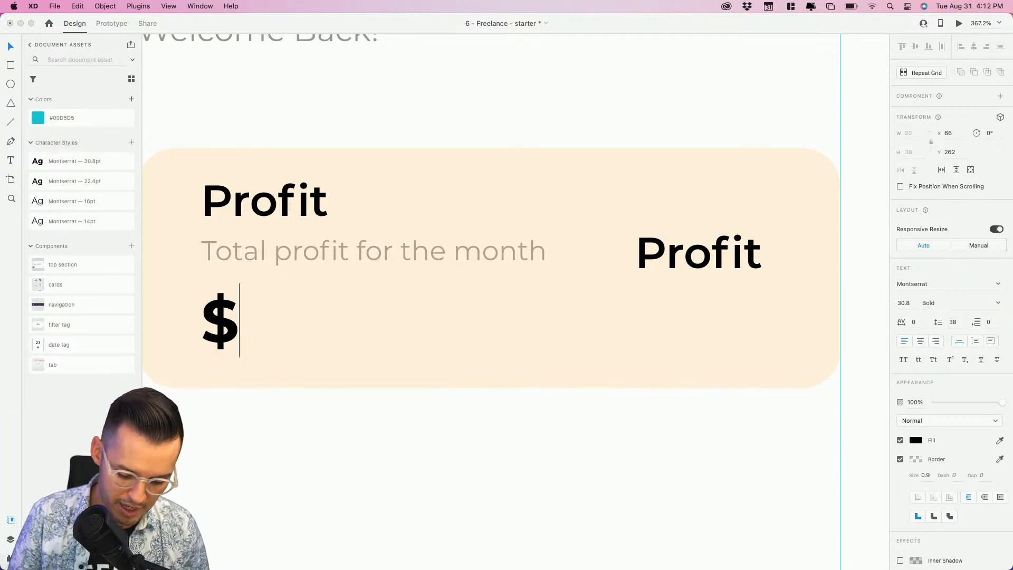
{"action": "type", "text": "2,"}
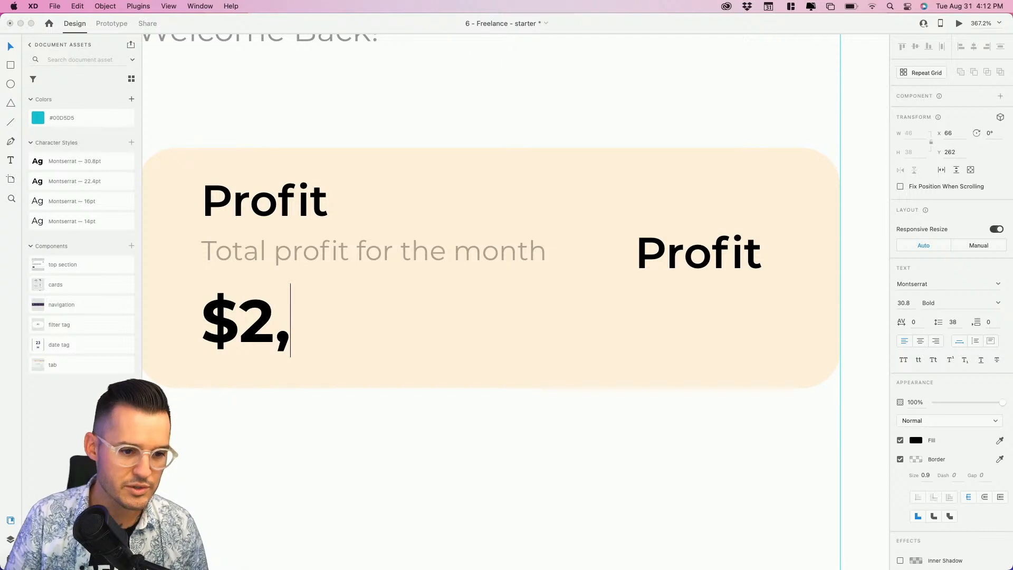
{"action": "type", "text": "000"}
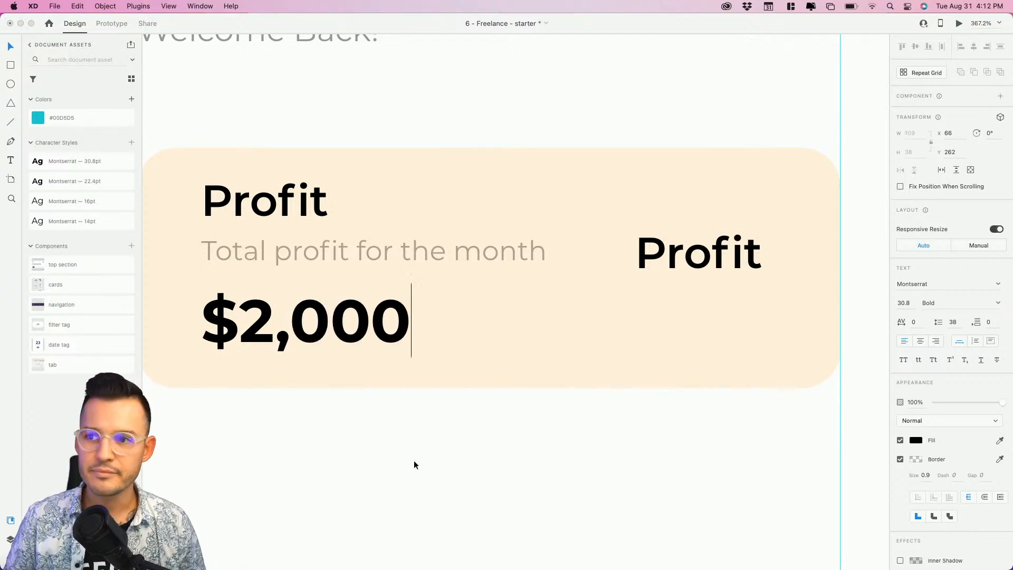
{"action": "key", "text": "Escape"}
{"action": "left_click_drag", "start_coordinate": [320, 338], "coordinate": [318, 336]}
Move the $2,000 layer to the end of the card's welcome group and set the group's stack spacing to 4
{"action": "key", "text": "super+y"}
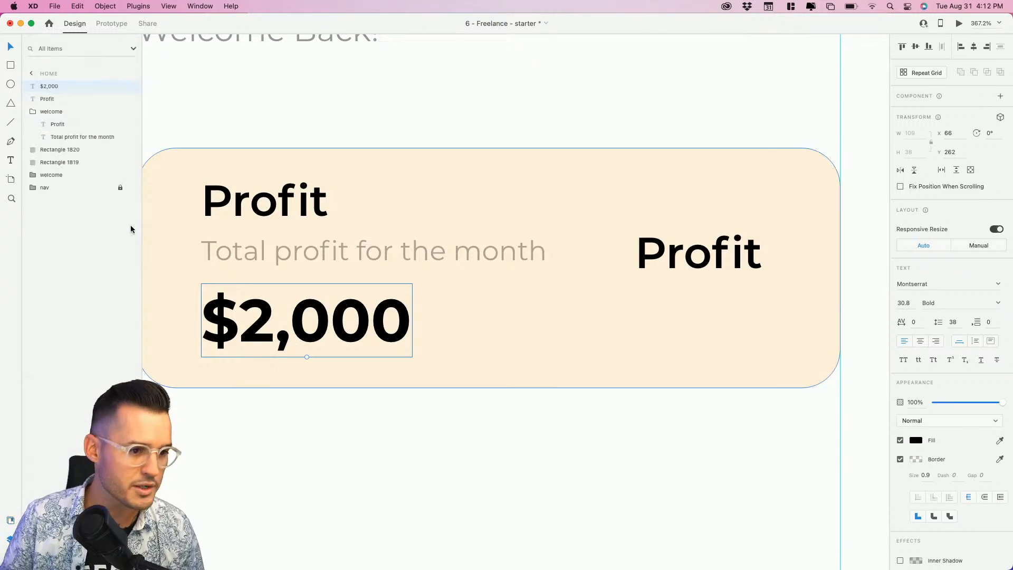
{"action": "left_click_drag", "start_coordinate": [63, 86], "coordinate": [71, 145]}
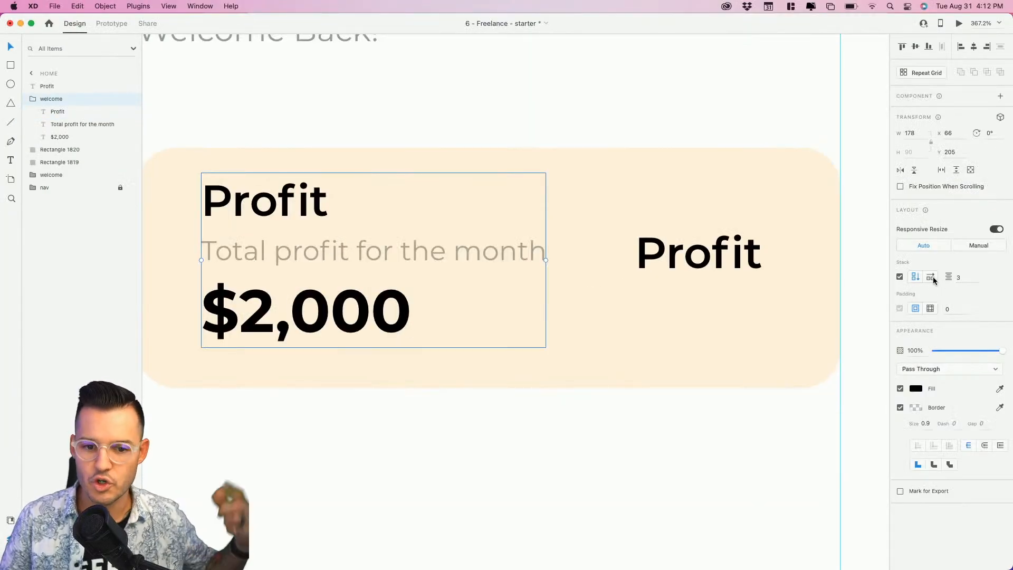
{"action": "left_click", "coordinate": [959, 277]}
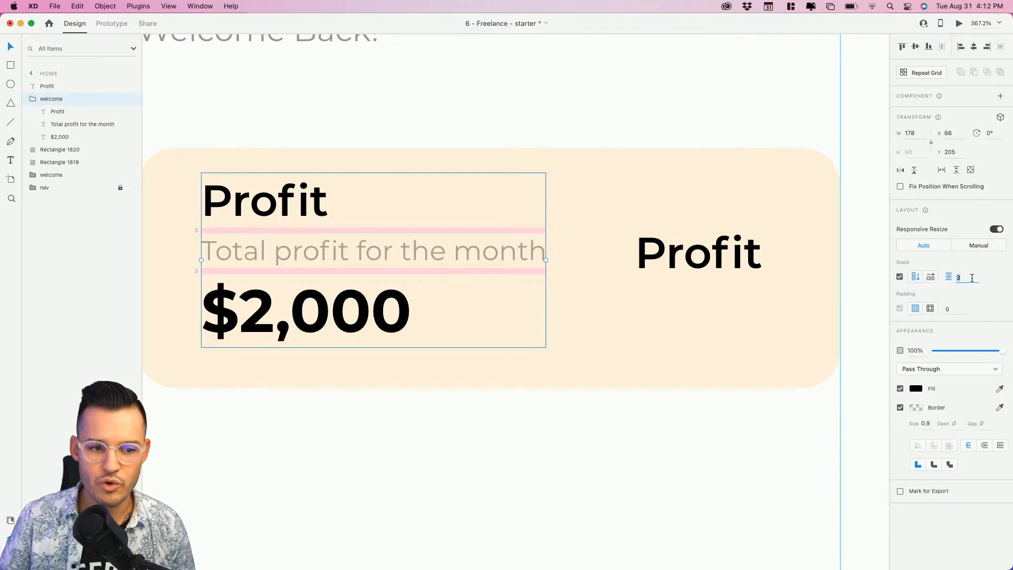
{"action": "type", "text": "4"}
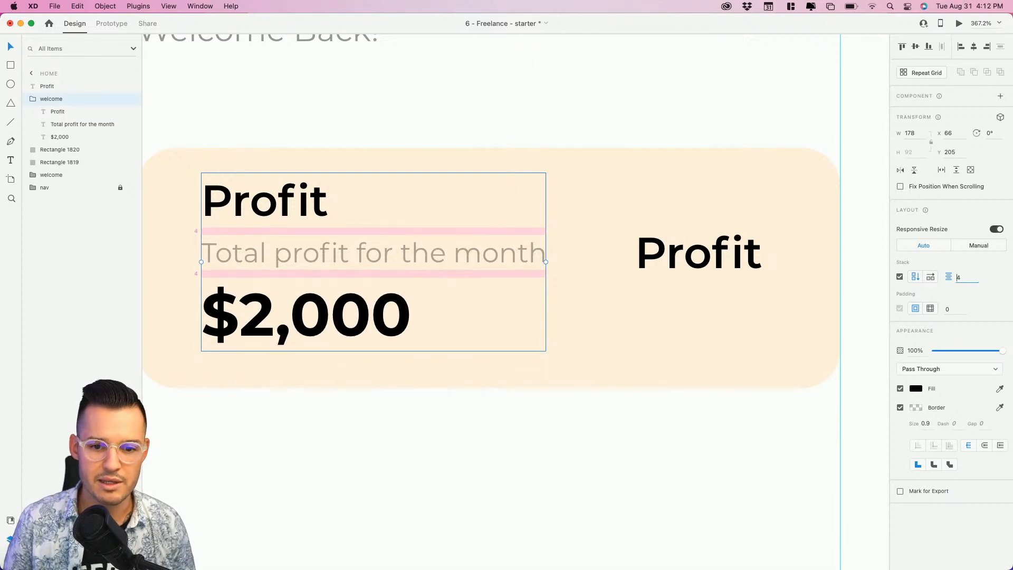
{"action": "left_click", "coordinate": [583, 289]}
Widen the stack gap between the subtitle and the $2,000 text slightly
{"action": "left_click", "coordinate": [412, 259]}
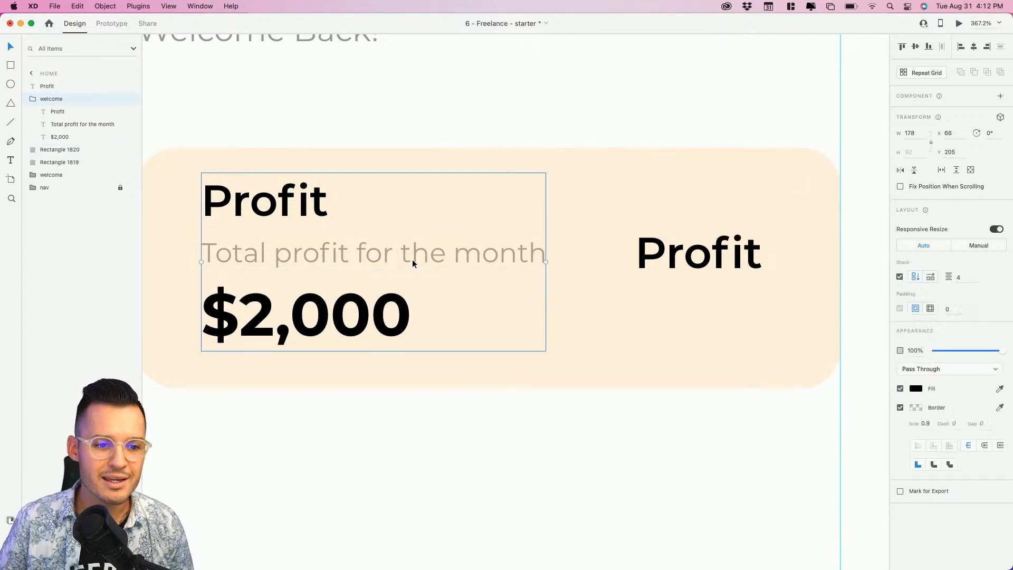
{"action": "double_click", "coordinate": [374, 281]}
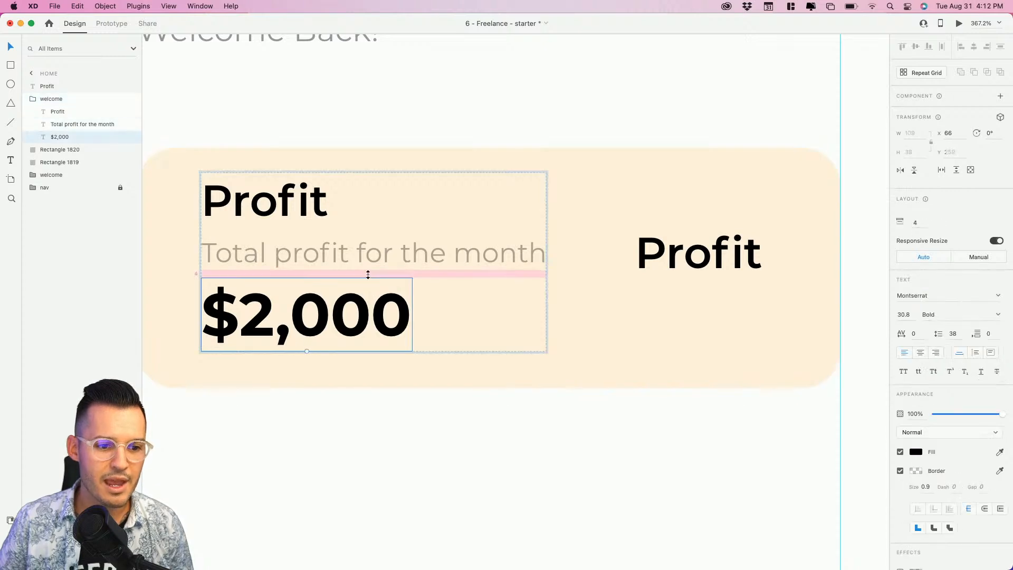
{"action": "left_click_drag", "start_coordinate": [367, 276], "coordinate": [368, 282]}
{"action": "left_click", "coordinate": [381, 373]}
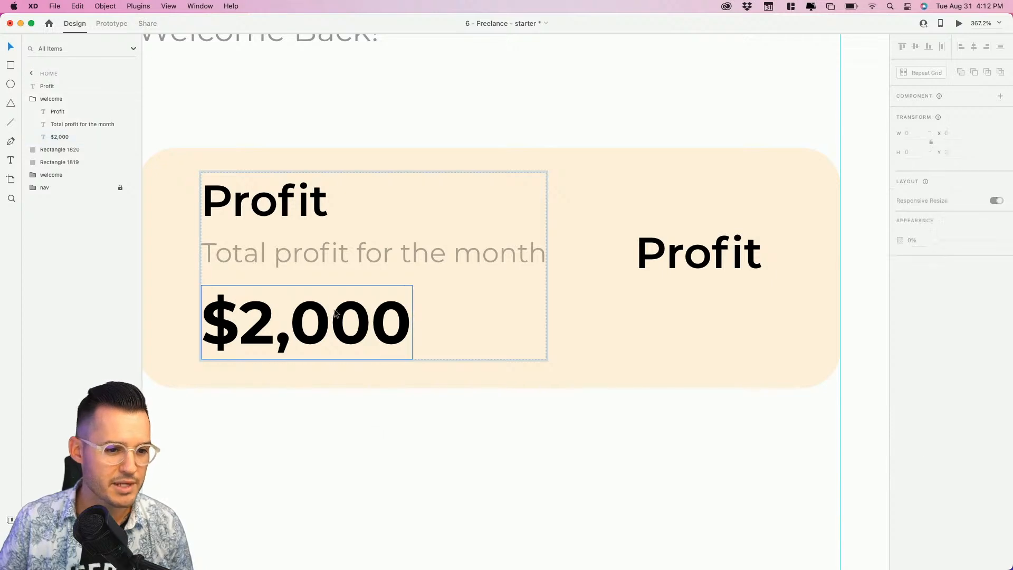
Center the profit text group vertically on the orange card
{"action": "left_click", "coordinate": [612, 227]}
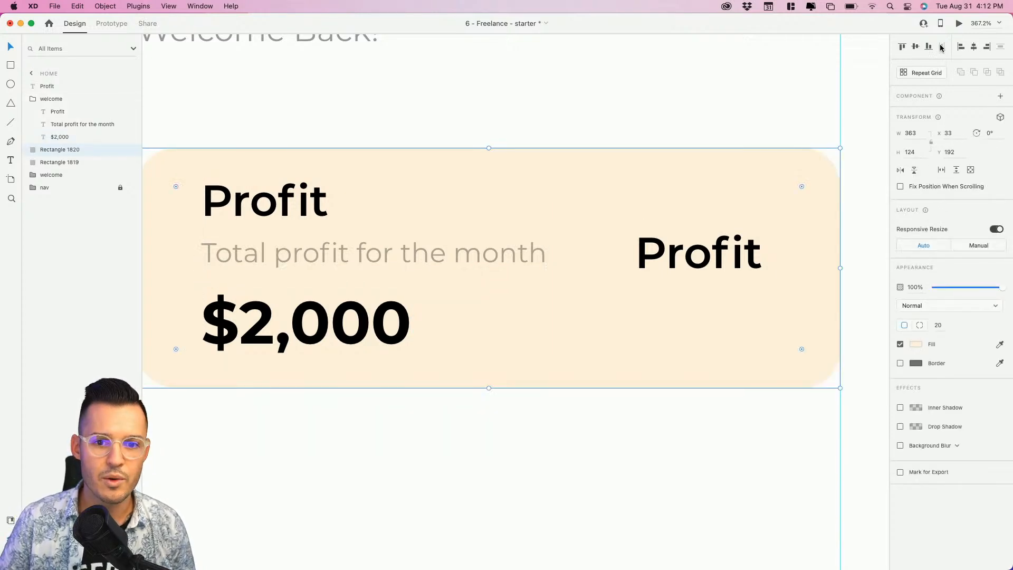
{"action": "left_click", "coordinate": [915, 48]}
{"action": "key", "text": "super+z"}
{"action": "left_click", "coordinate": [310, 245], "text": "shift"}
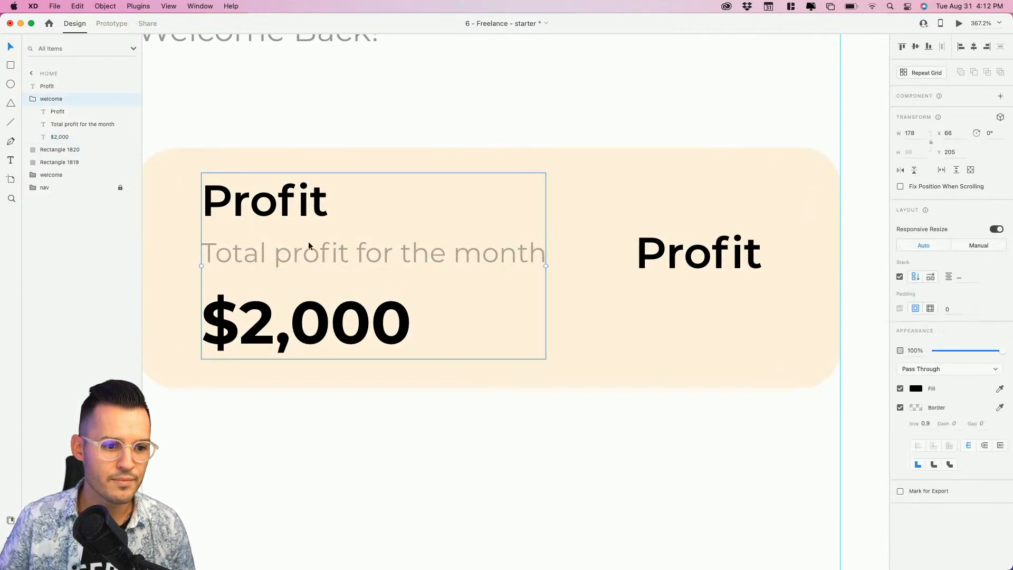
{"action": "left_click", "coordinate": [915, 46]}
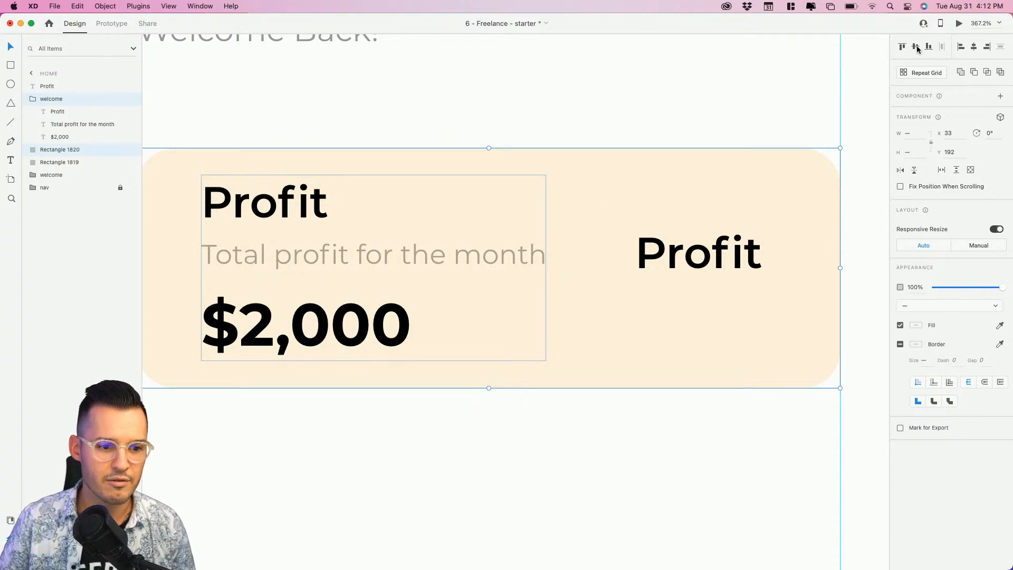
Shift the profit text group slightly closer to the card's left edge, to X 63
{"action": "scroll", "coordinate": [577, 471], "scroll_direction": "left", "scroll_amount": 5}
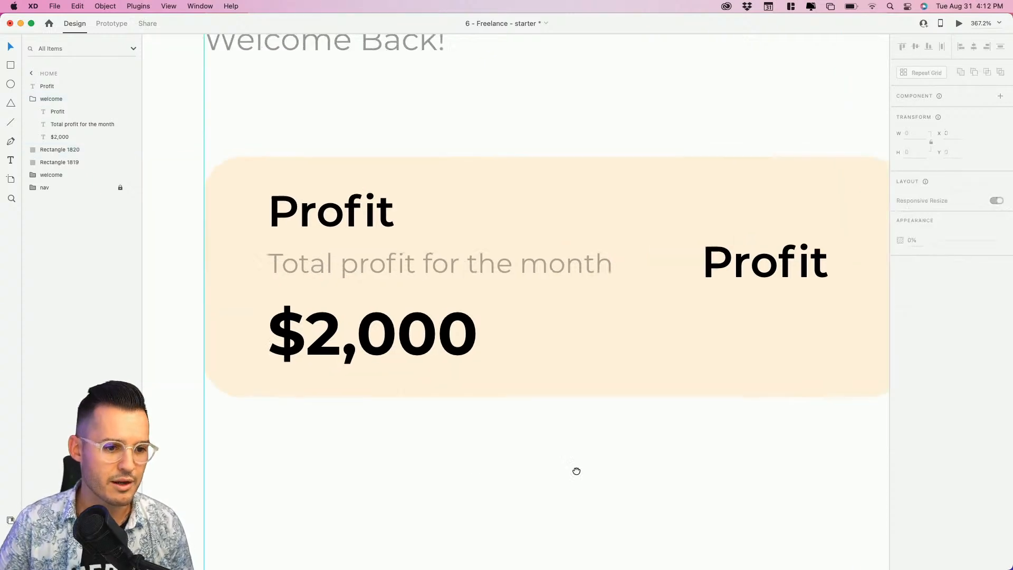
{"action": "left_click", "coordinate": [434, 261]}
{"action": "left_click_drag", "start_coordinate": [414, 262], "coordinate": [391, 261]}
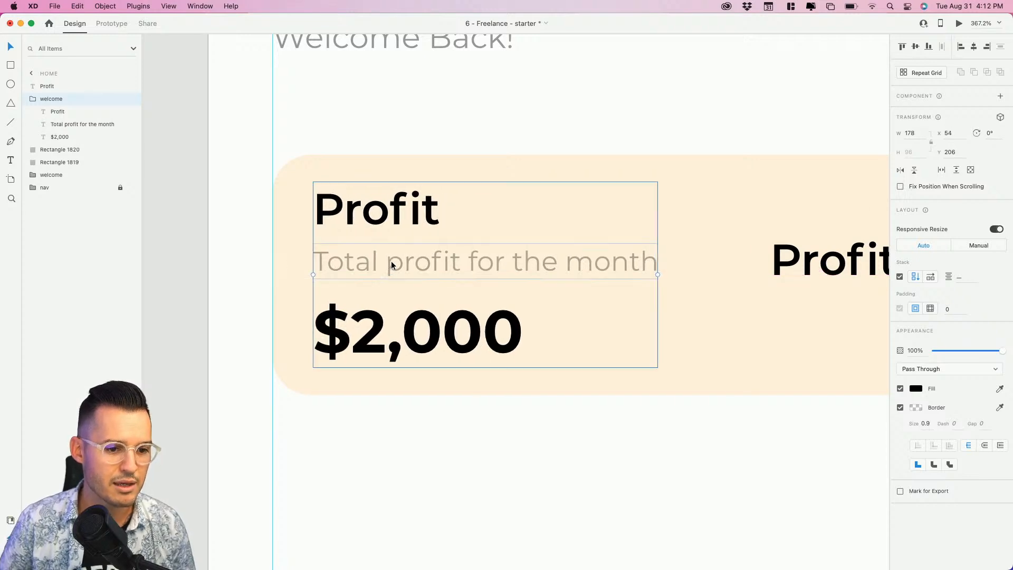
{"action": "key", "text": "shift+Right"}
{"action": "left_click_drag", "start_coordinate": [548, 397], "coordinate": [512, 436]}
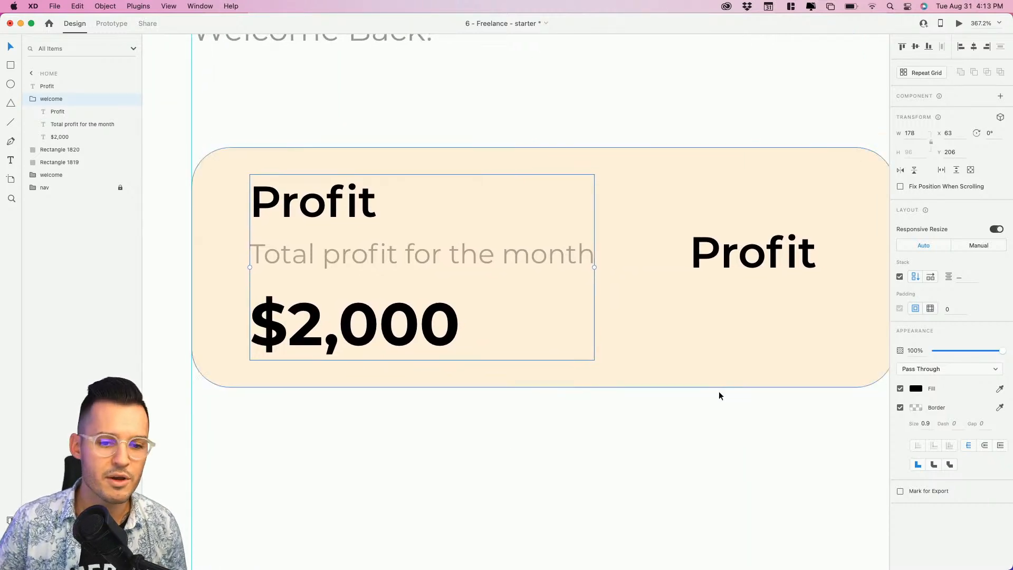
Change the separate "Profit" text at the card's right side to "45%"
{"action": "left_click_drag", "start_coordinate": [719, 396], "coordinate": [642, 375]}
{"action": "left_click", "coordinate": [674, 267]}
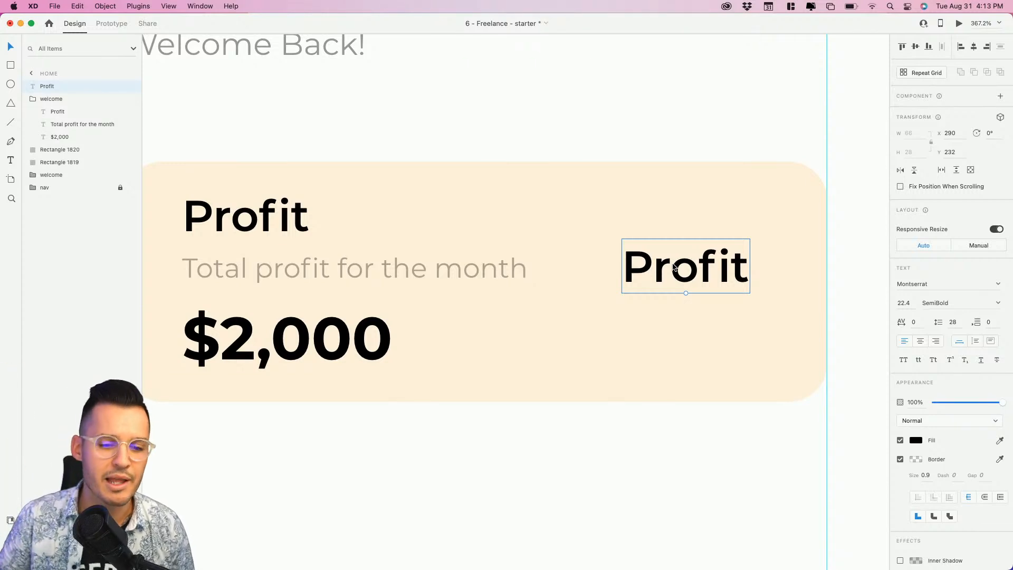
{"action": "double_click", "coordinate": [673, 266]}
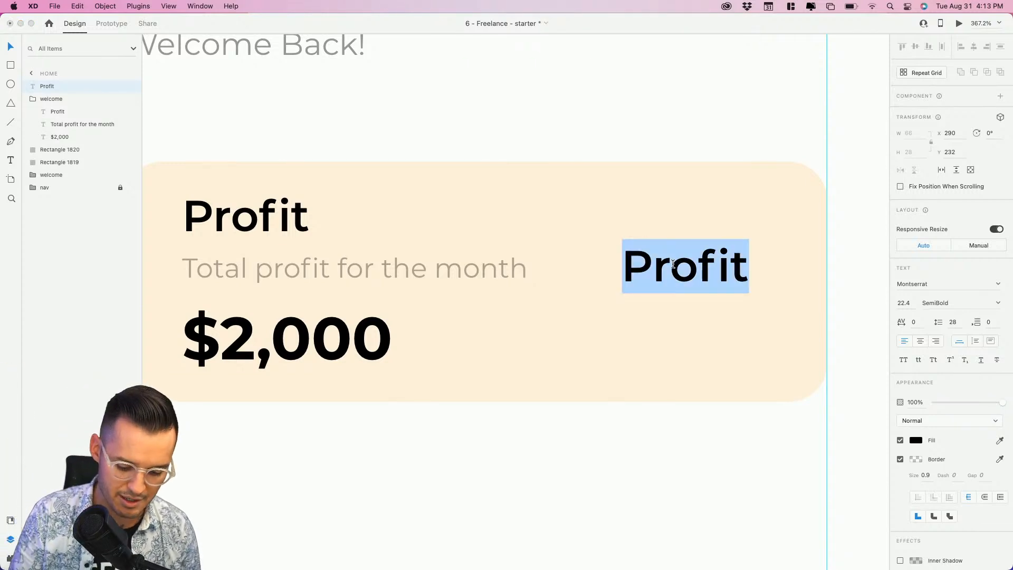
{"action": "type", "text": "45%"}
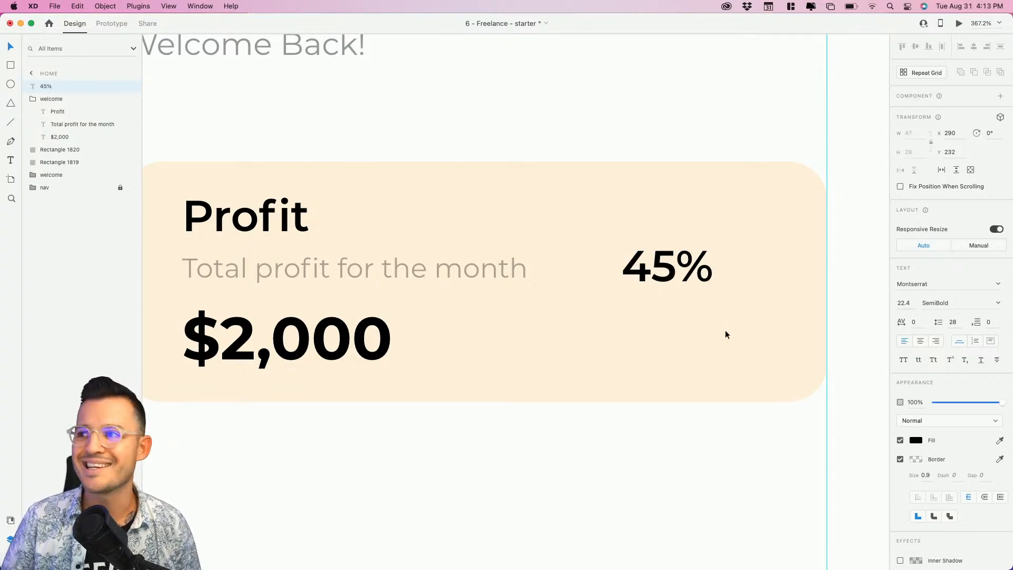
{"action": "key", "text": "Escape"}
Draw an 86 by 86 circle around the 45% text at X 280, Y 214 and turn off its fill
{"action": "scroll", "coordinate": [694, 325], "scroll_direction": "right", "scroll_amount": 2}
{"action": "scroll", "coordinate": [694, 325], "scroll_direction": "up", "scroll_amount": 1}
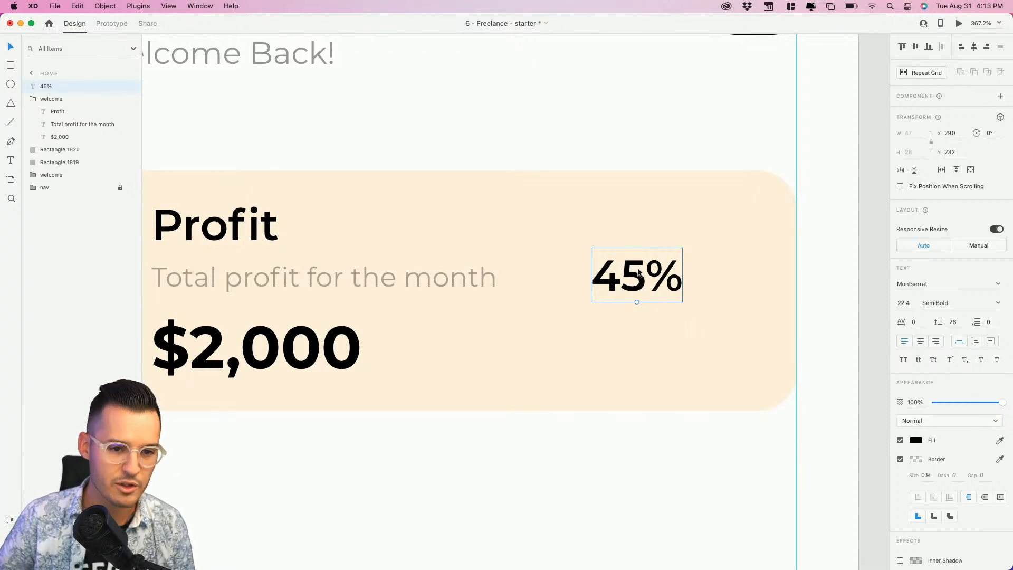
{"action": "key", "text": "e"}
{"action": "left_click_drag", "start_coordinate": [572, 212], "coordinate": [752, 378]}
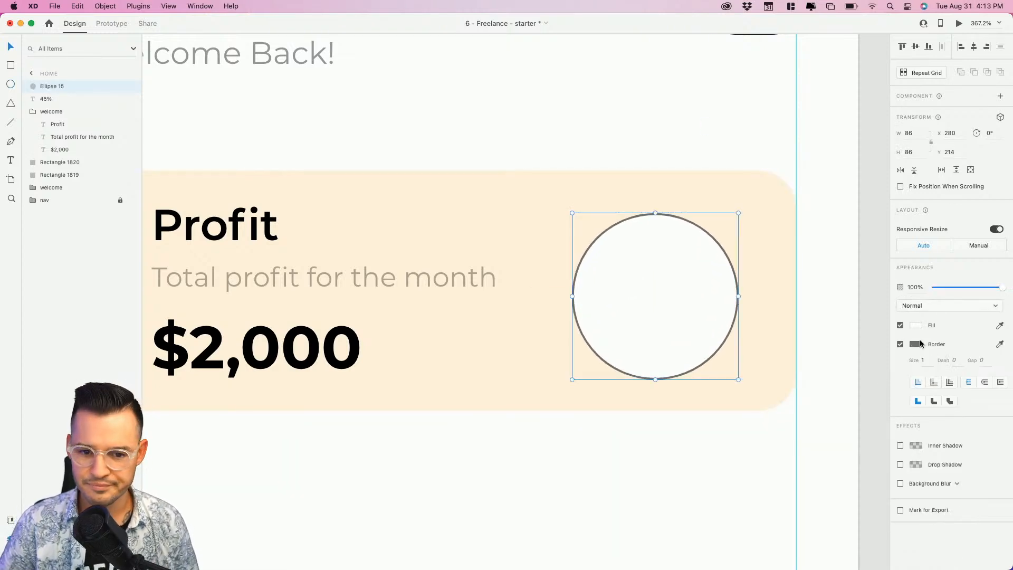
{"action": "left_click", "coordinate": [900, 325]}
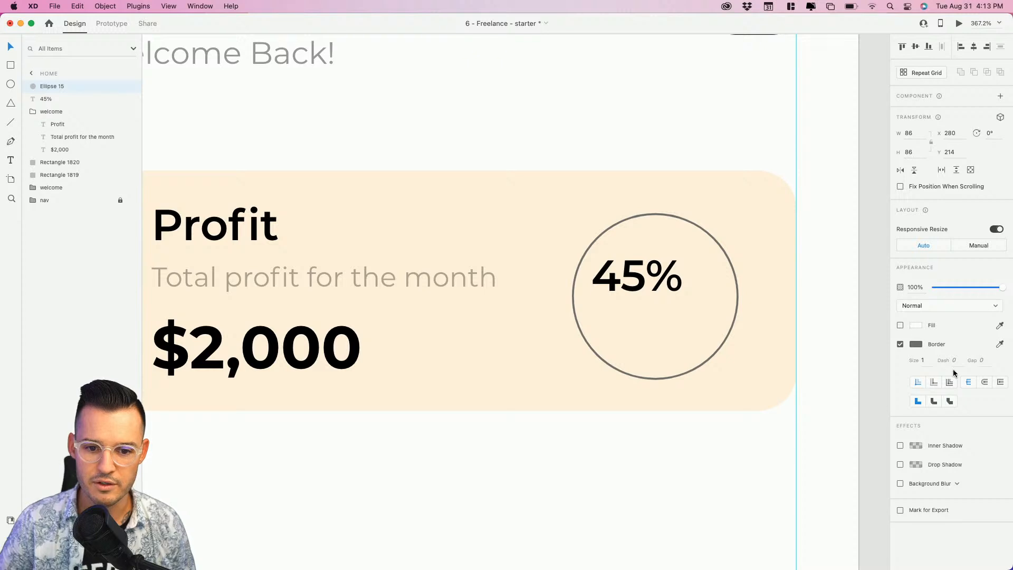
Set the border gap of the circle around the 45% text to 1000
{"action": "type", "text": "100"}
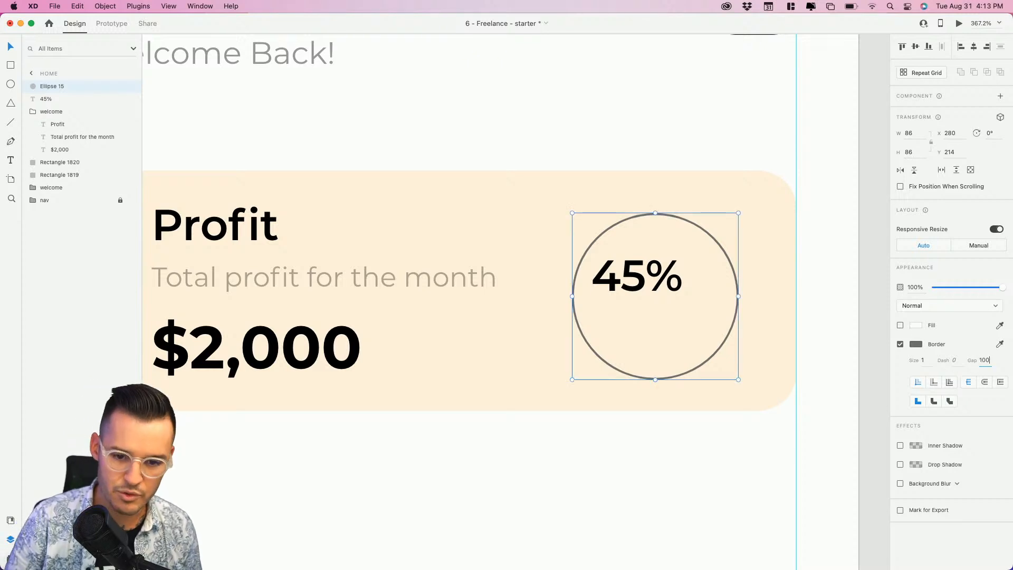
{"action": "type", "text": "0"}
{"action": "key", "text": "Return"}
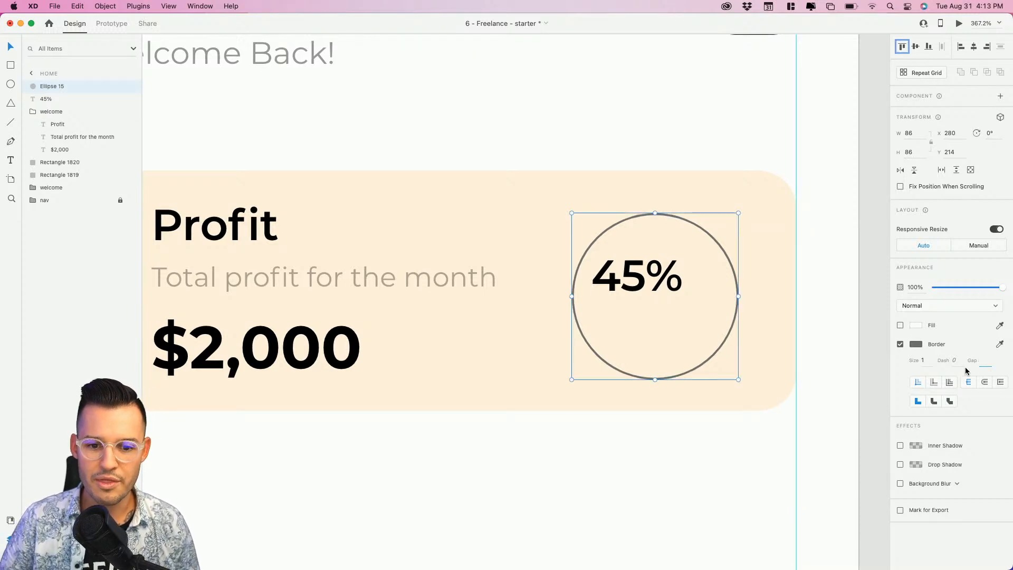
{"action": "left_click", "coordinate": [989, 364]}
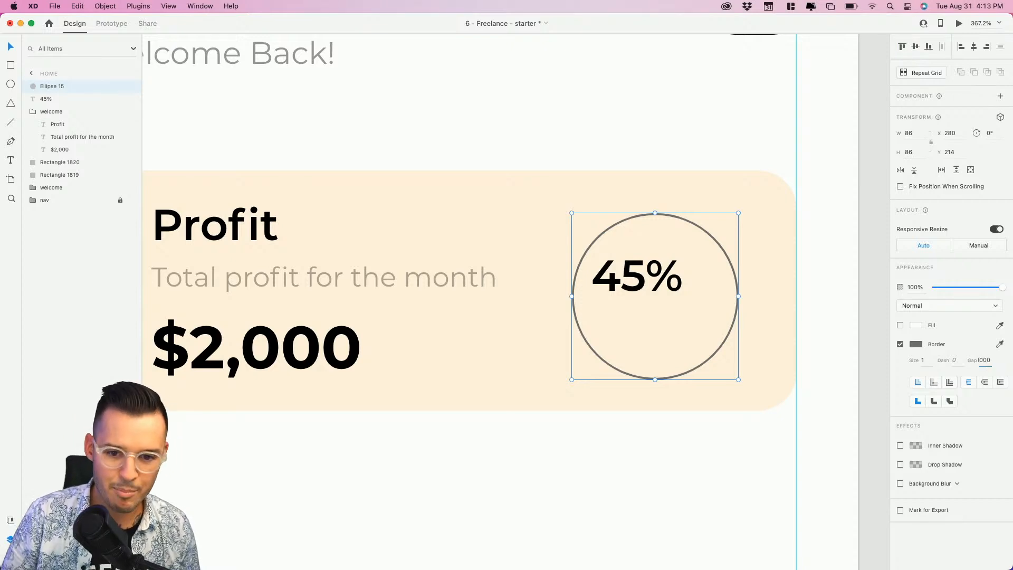
{"action": "key", "text": "Return"}
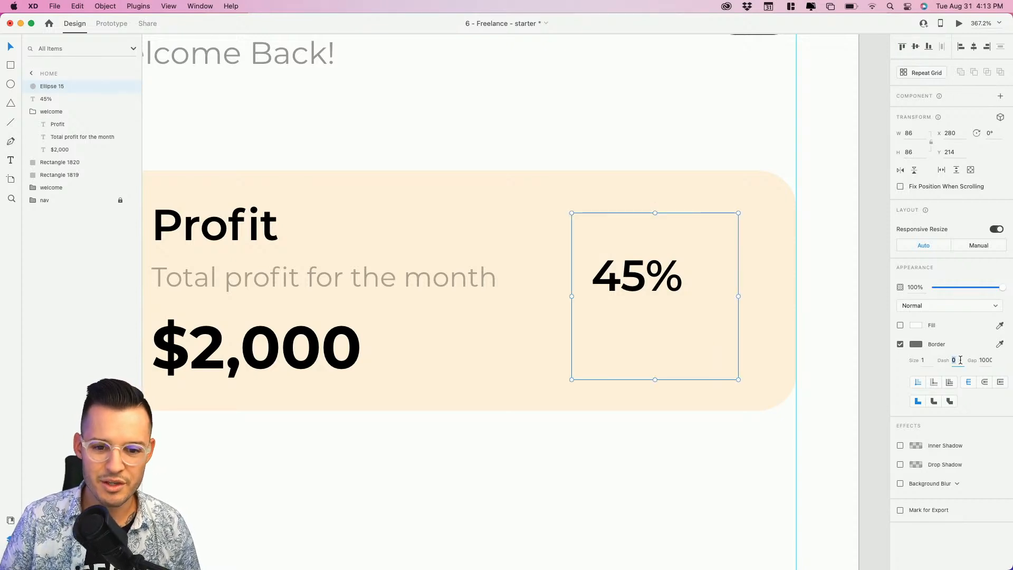
Increase the circle's border dash to 172 so that it forms a partial progress ring
{"action": "type", "text": "2"}
{"action": "key", "text": "shift+Up"}
{"action": "key", "text": "shift+Up"}
{"action": "key", "text": "shift+Up"}
{"action": "key", "text": "shift+Up"}
{"action": "key", "text": "shift+Up"}
{"action": "key", "text": "shift+Up"}
{"action": "key", "text": "shift+Up"}
{"action": "key", "text": "shift+Up"}
{"action": "key", "text": "shift+Up"}
{"action": "key", "text": "shift+Up"}
{"action": "key", "text": "shift+Up"}
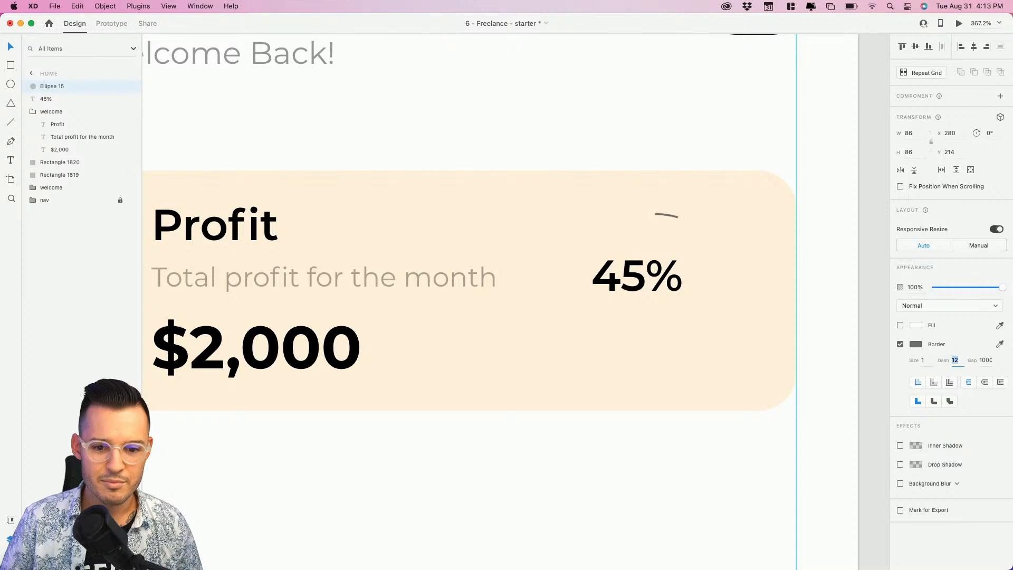
{"action": "key", "text": "shift+Up"}
{"action": "key", "text": "shift+Up"}
{"action": "key", "text": "shift+Up"}
{"action": "key", "text": "shift+Up"}
{"action": "key", "text": "shift+Up"}
{"action": "key", "text": "shift+Up"}
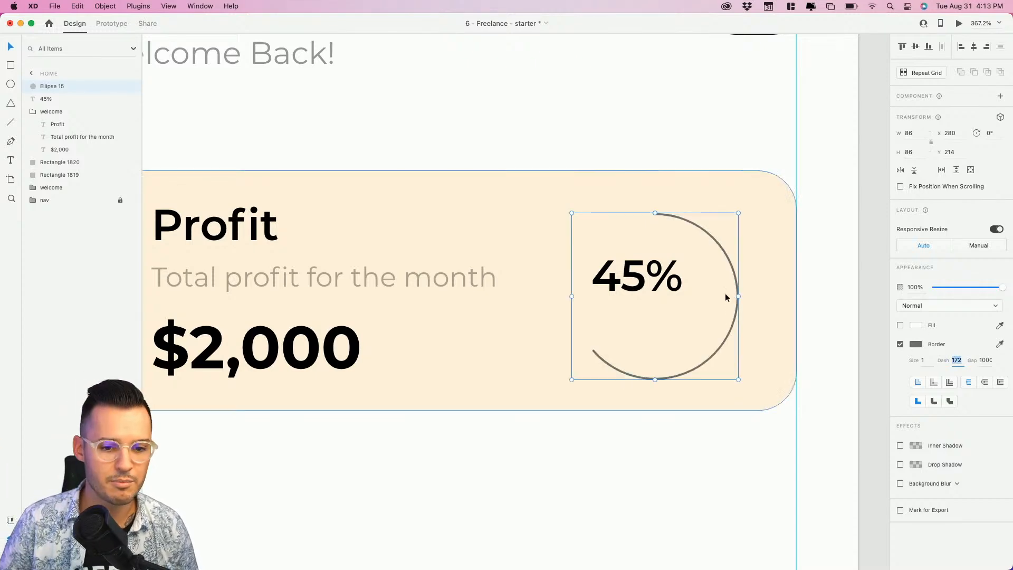
Centre the 45% text and the ring on each other both ways and move them up together to Y 211
{"action": "left_click", "coordinate": [660, 287]}
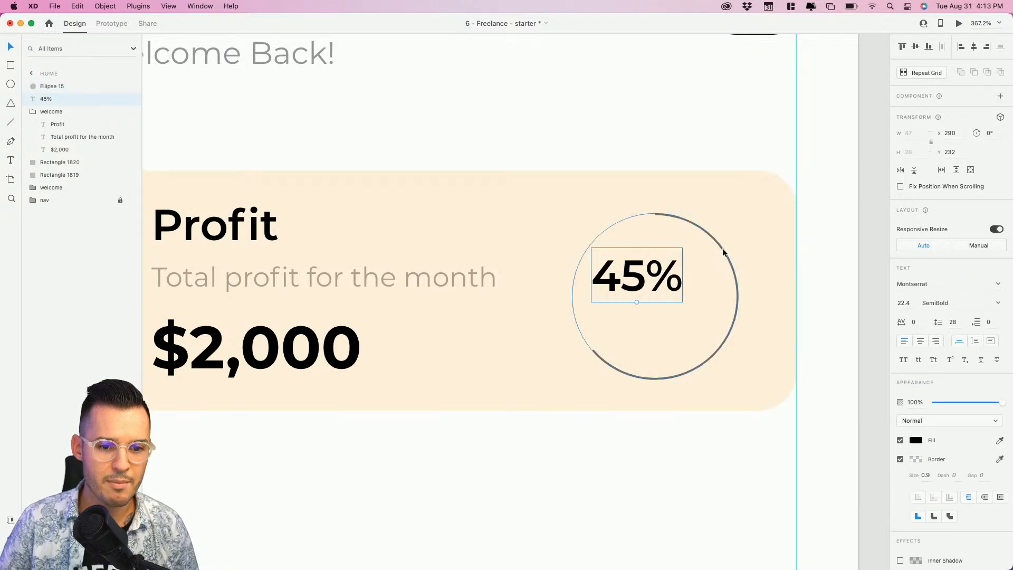
{"action": "left_click", "coordinate": [721, 253], "text": "shift"}
{"action": "left_click", "coordinate": [973, 47]}
{"action": "left_click", "coordinate": [929, 47]}
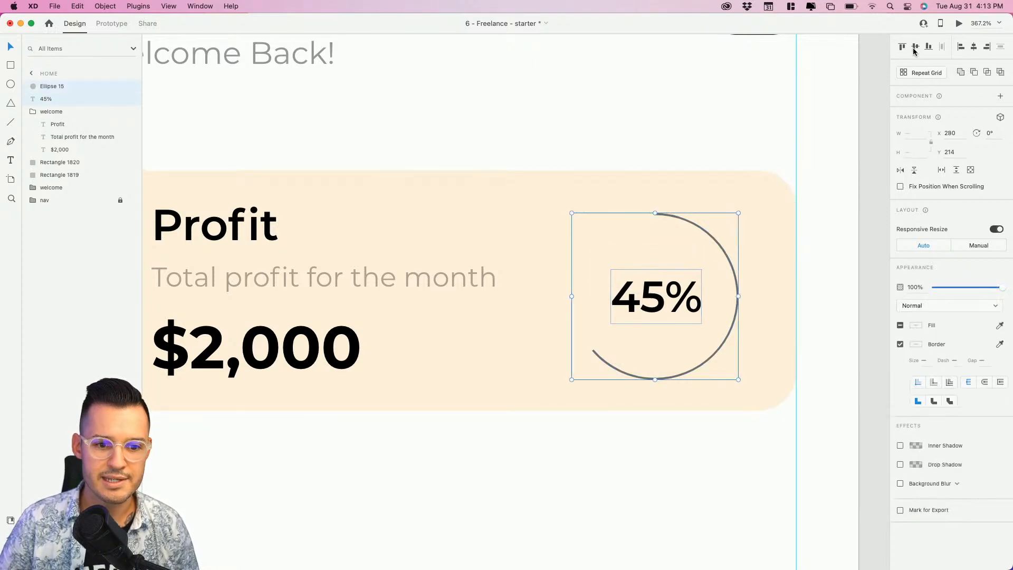
{"action": "left_click_drag", "start_coordinate": [657, 308], "coordinate": [657, 302]}
Set the progress ring's border size to 6 and give it round caps
{"action": "left_click", "coordinate": [713, 355]}
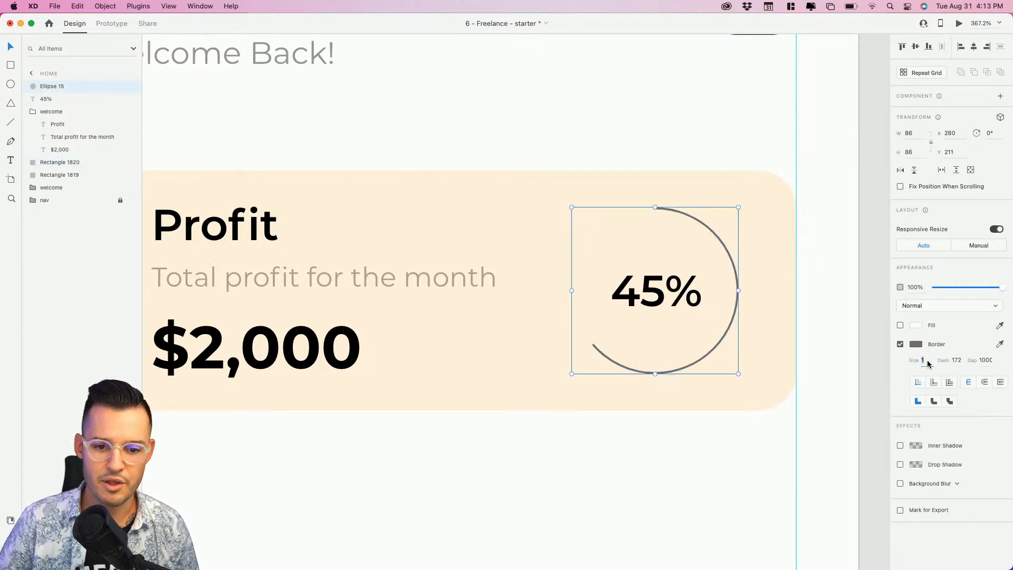
{"action": "left_click", "coordinate": [923, 360]}
{"action": "key", "text": "Up"}
{"action": "key", "text": "Up"}
{"action": "key", "text": "Up"}
{"action": "key", "text": "Up"}
{"action": "key", "text": "Up"}
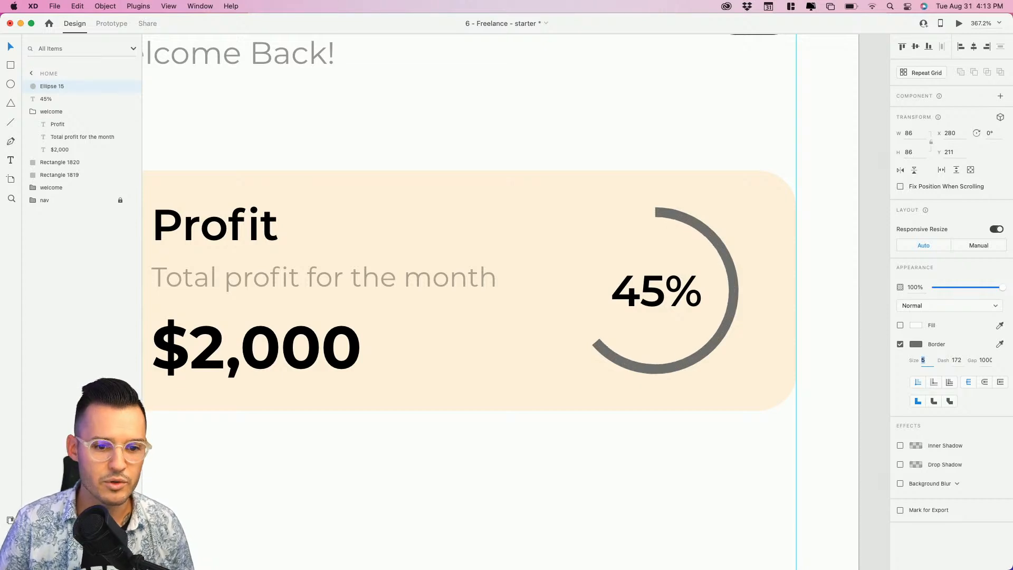
{"action": "left_click", "coordinate": [982, 382]}
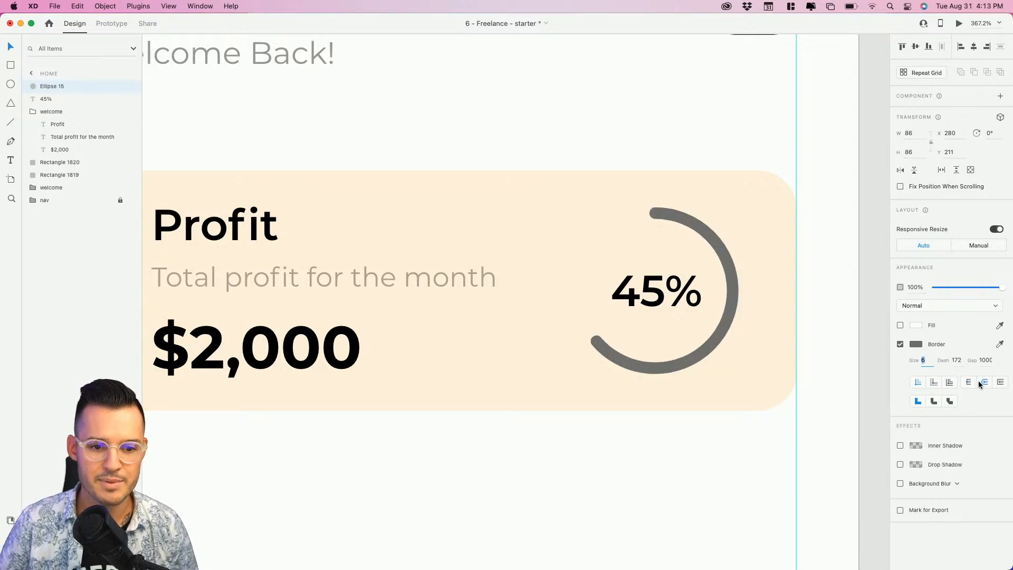
Sample the card's peach colour for the ring's border and deepen it to orange #FAB642
{"action": "left_click", "coordinate": [1000, 345]}
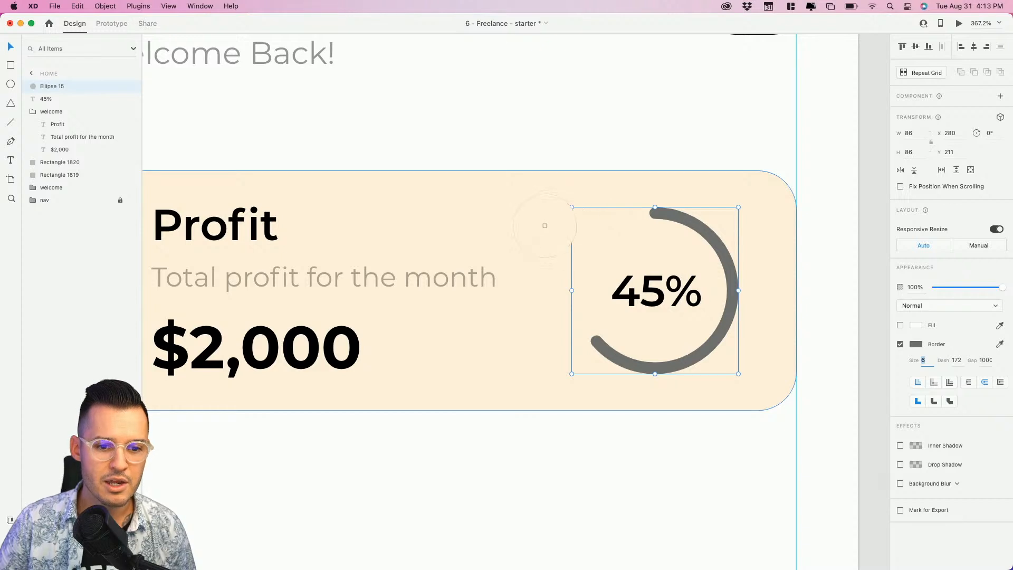
{"action": "left_click", "coordinate": [544, 225]}
{"action": "left_click", "coordinate": [916, 344]}
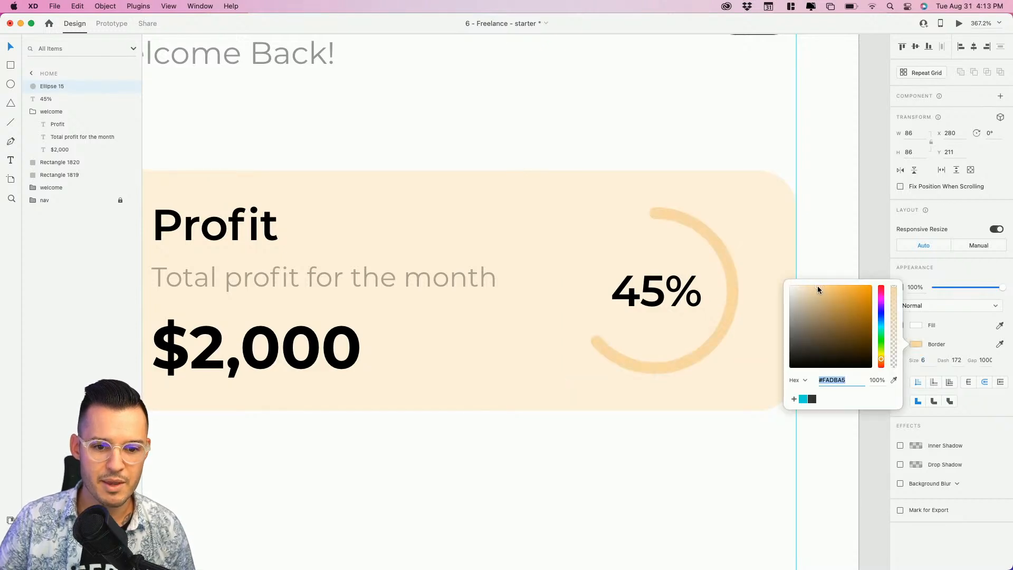
{"action": "left_click_drag", "start_coordinate": [818, 286], "coordinate": [849, 285]}
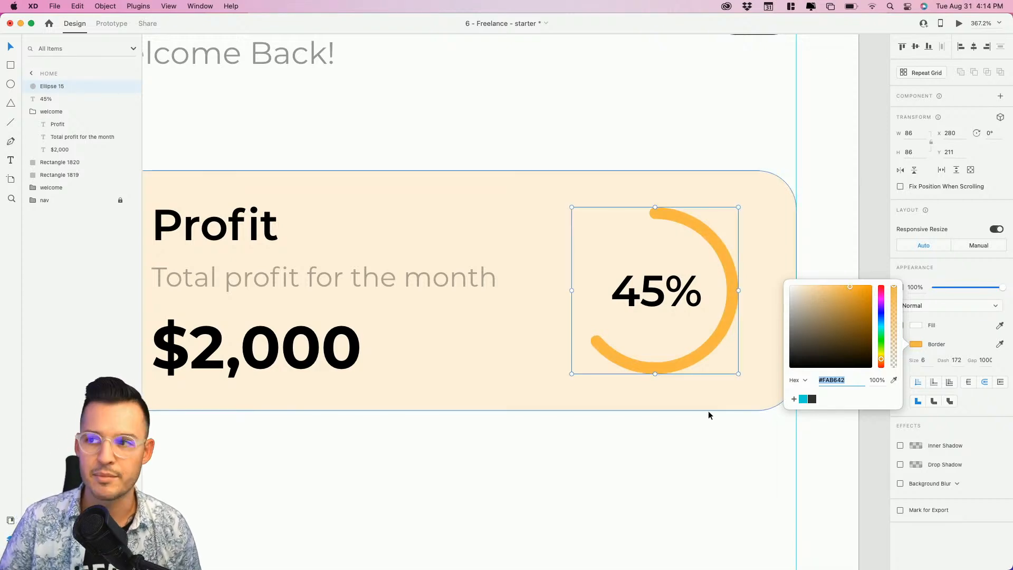
Group the ring with the 45% text and move the group to X 275 inside the Profit card
{"action": "left_click", "coordinate": [688, 306], "text": "shift"}
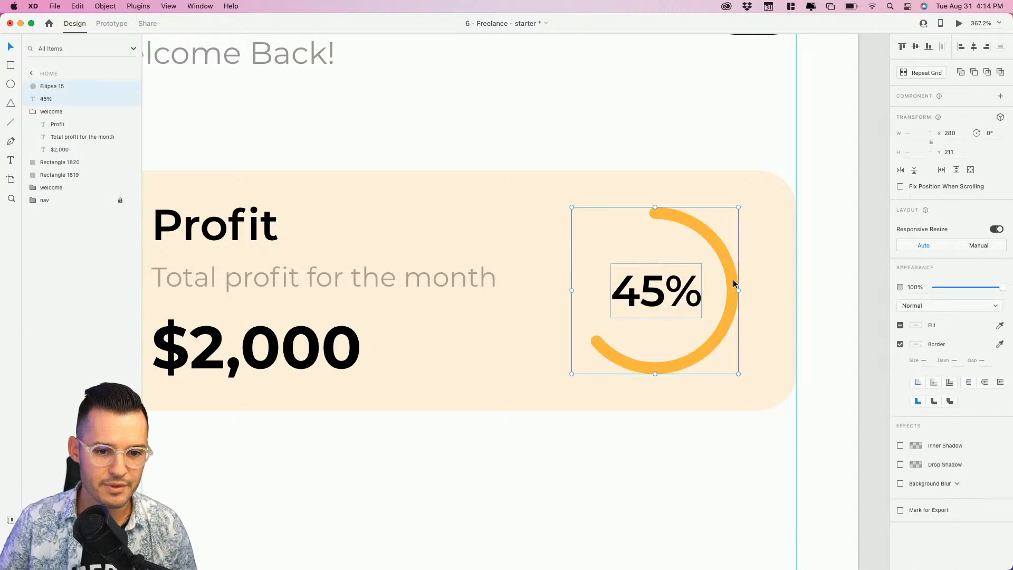
{"action": "key", "text": "super+g"}
{"action": "left_click_drag", "start_coordinate": [730, 292], "coordinate": [703, 293]}
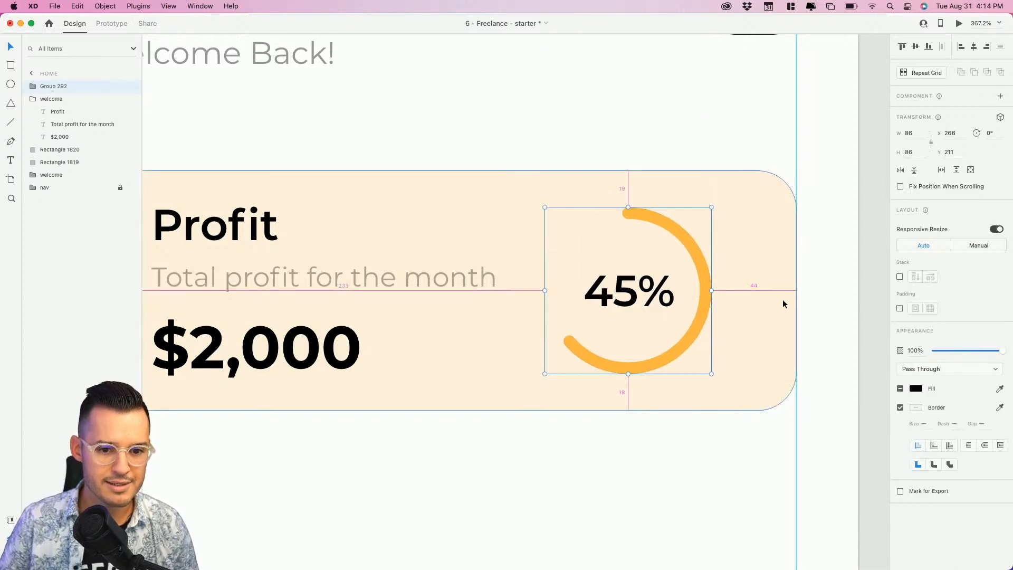
{"action": "key", "text": "shift+Right"}
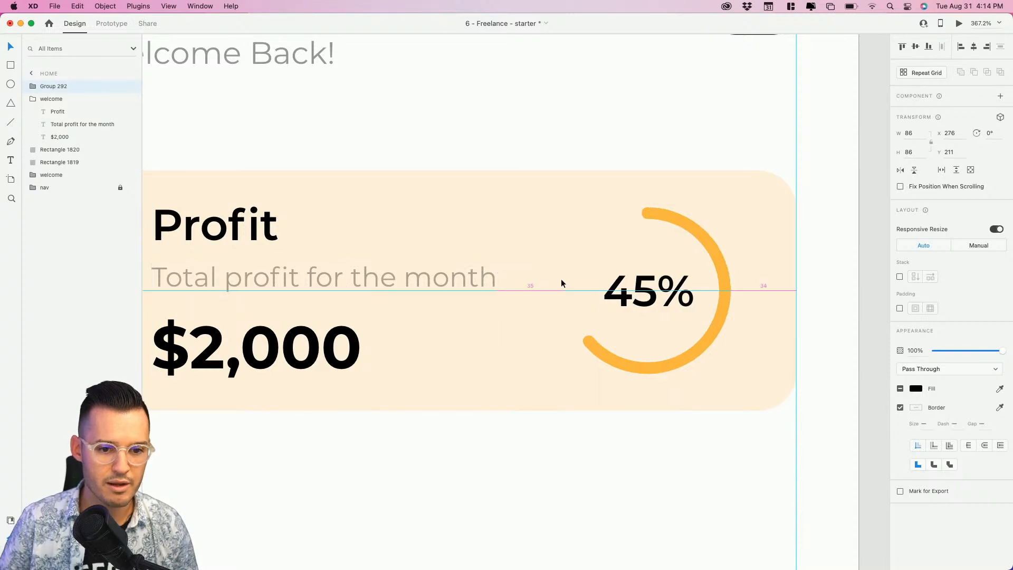
{"action": "key", "text": "alt"}
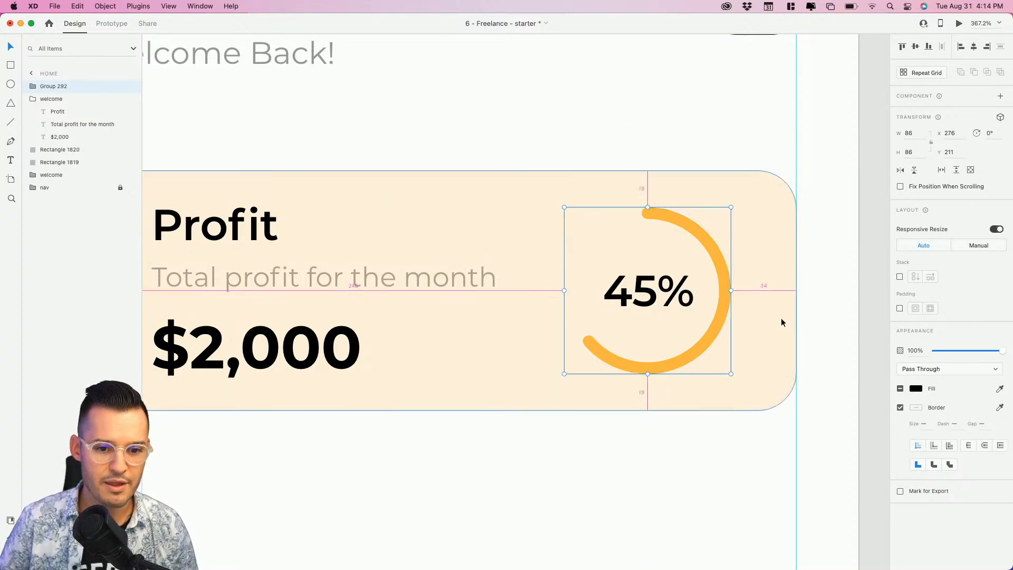
{"action": "key", "text": "Left"}
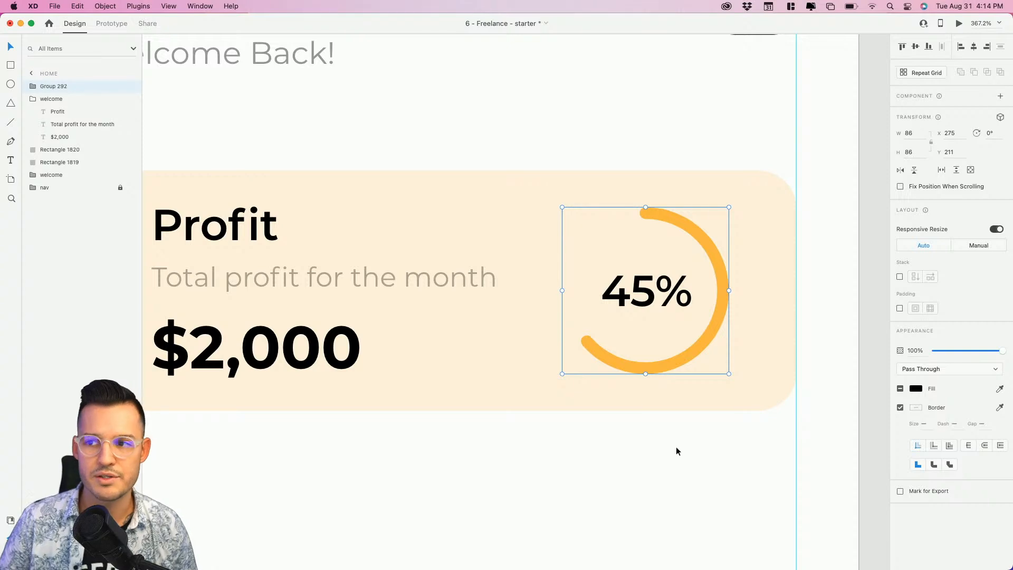
{"action": "left_click", "coordinate": [680, 439]}
Draw a horizontal line about 22 px long with the Pen tool in the card's upper-right corner, above the ring
{"action": "left_click_drag", "start_coordinate": [626, 387], "coordinate": [657, 401]}
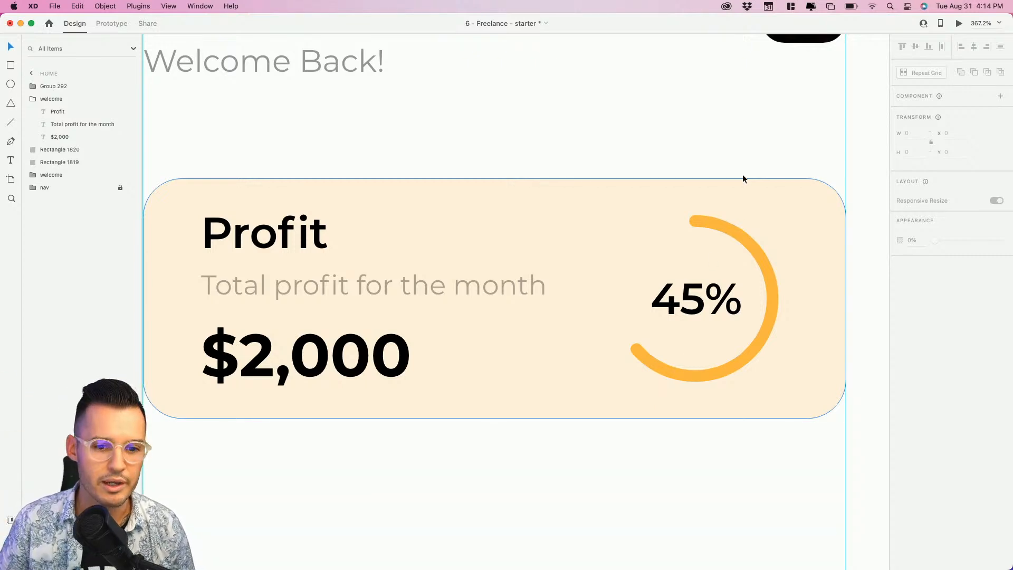
{"action": "key", "text": "z"}
{"action": "left_click_drag", "start_coordinate": [677, 159], "coordinate": [689, 284]}
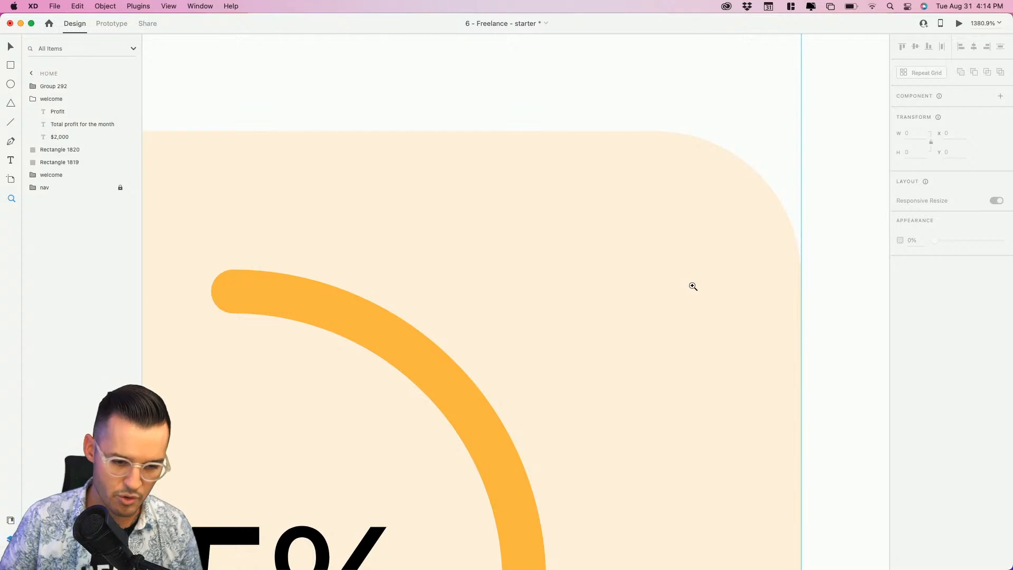
{"action": "key", "text": "v"}
{"action": "left_click", "coordinate": [642, 270]}
{"action": "key", "text": "p"}
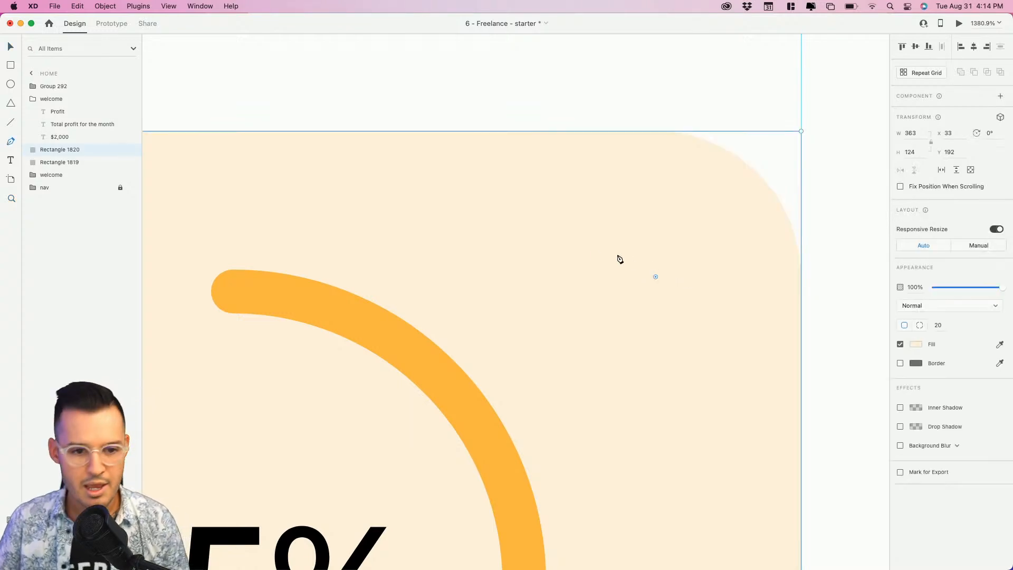
{"action": "left_click", "coordinate": [479, 231]}
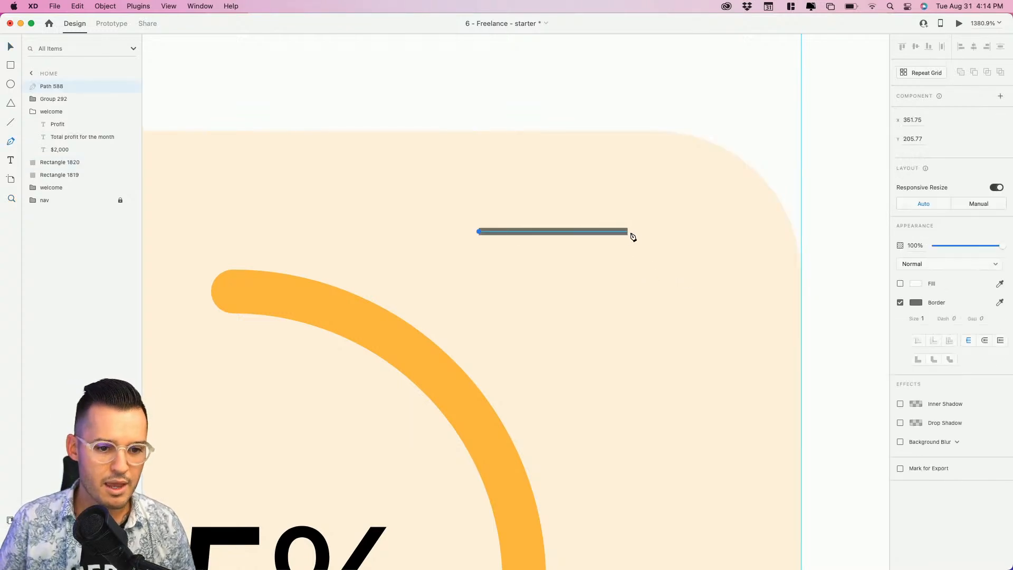
{"action": "left_click", "coordinate": [639, 231]}
{"action": "key", "text": "Escape"}
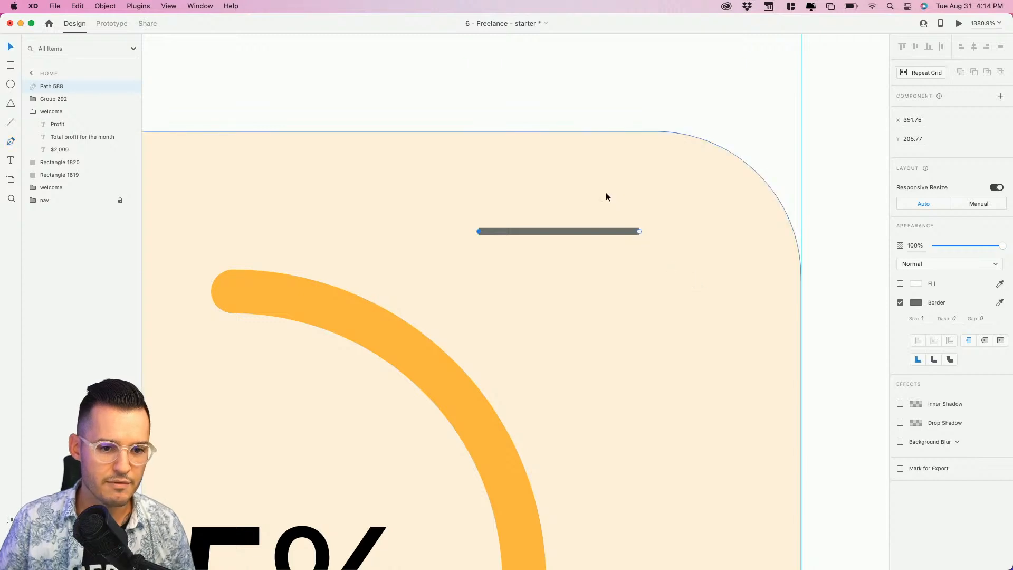
Draw a right-pointing arrowhead about 17.5 px tall with the Pen tool and move its tip onto the line's right end
{"action": "key", "text": "p"}
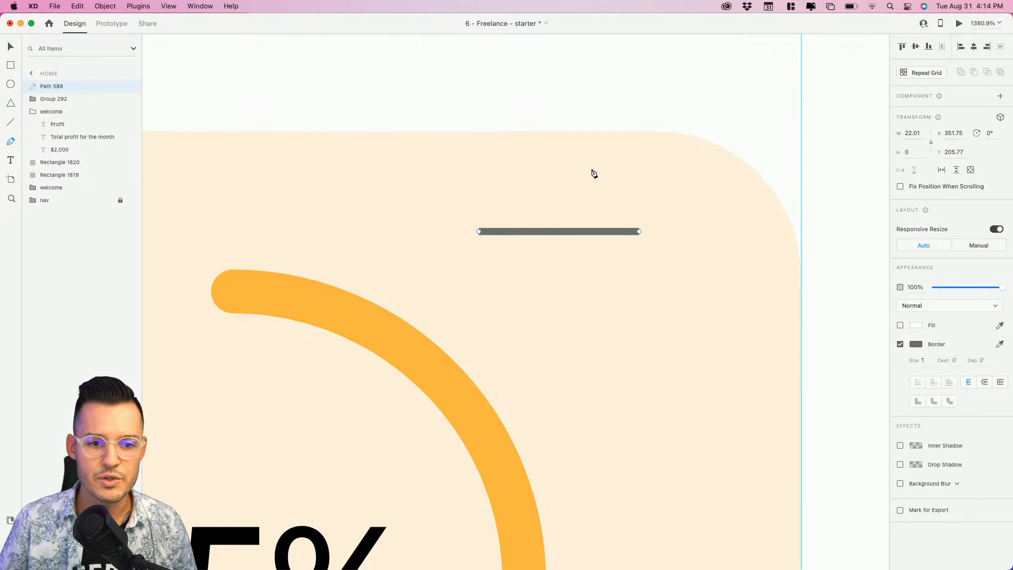
{"action": "left_click", "coordinate": [597, 169]}
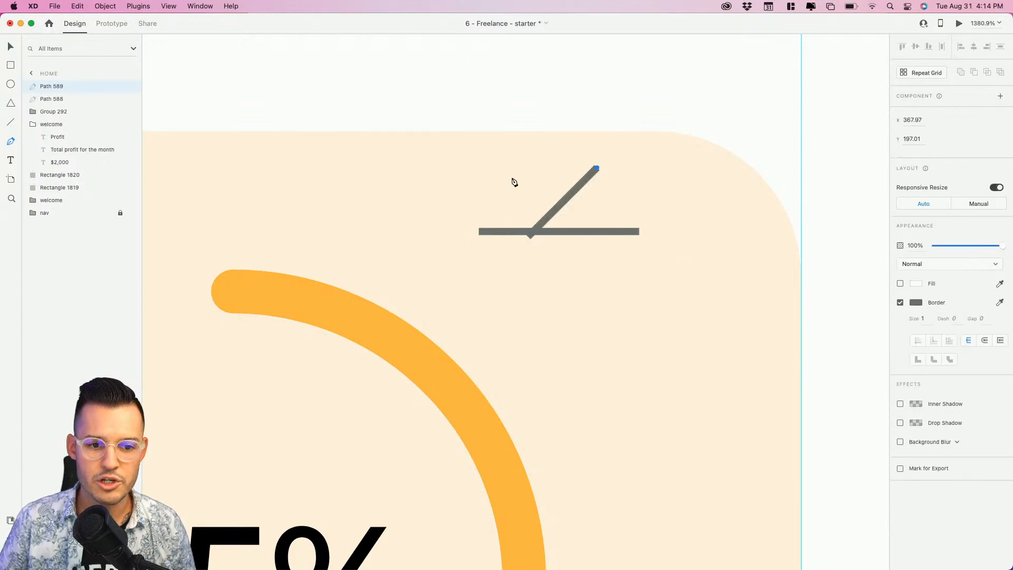
{"action": "left_click", "coordinate": [597, 304]}
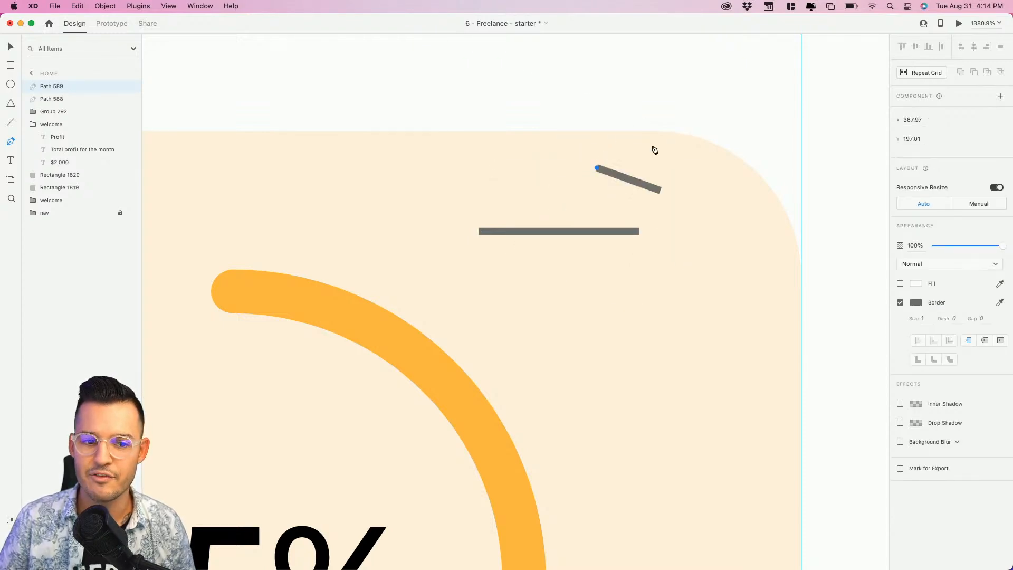
{"action": "left_click", "coordinate": [662, 232]}
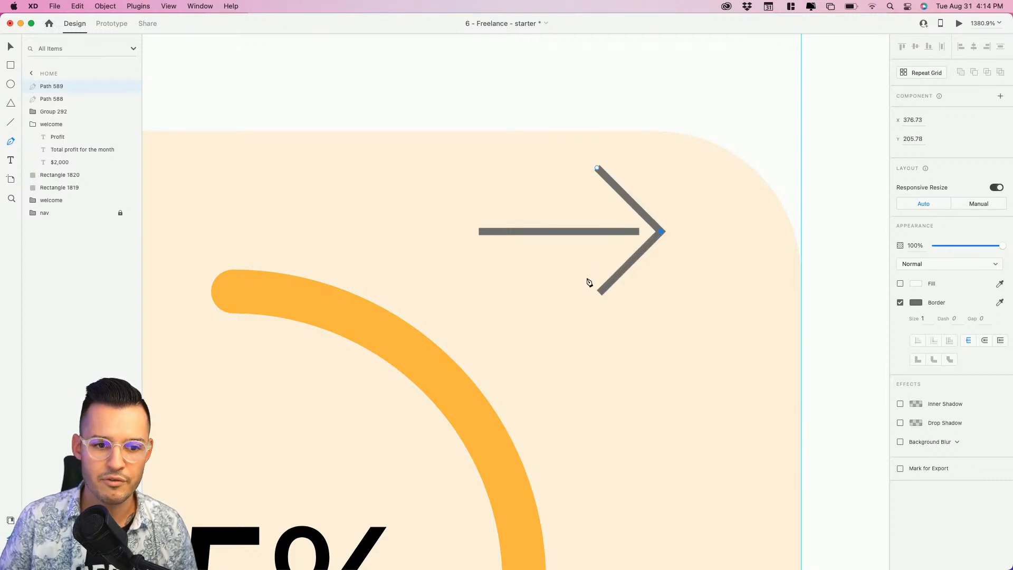
{"action": "left_click", "coordinate": [595, 295]}
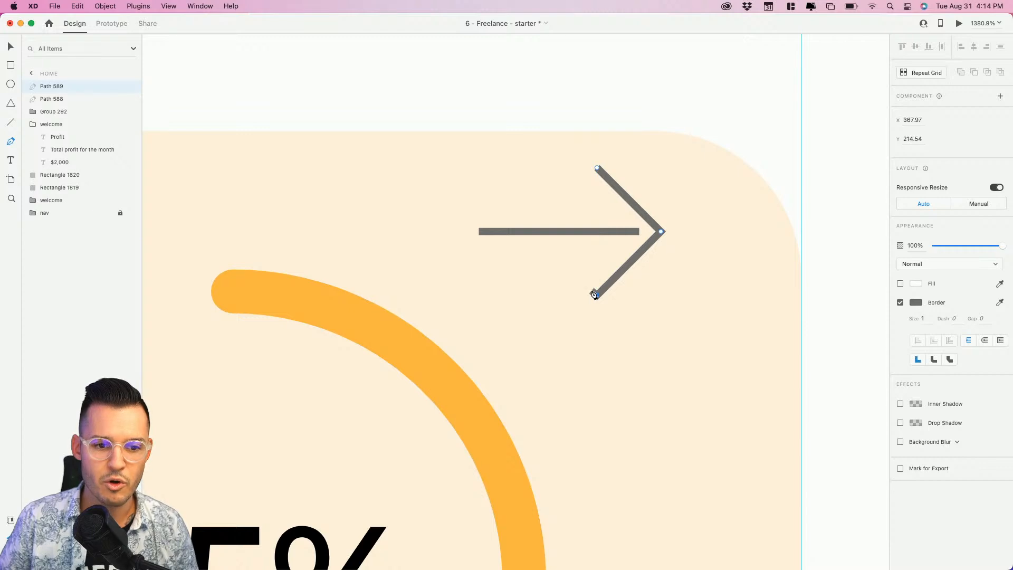
{"action": "key", "text": "Escape"}
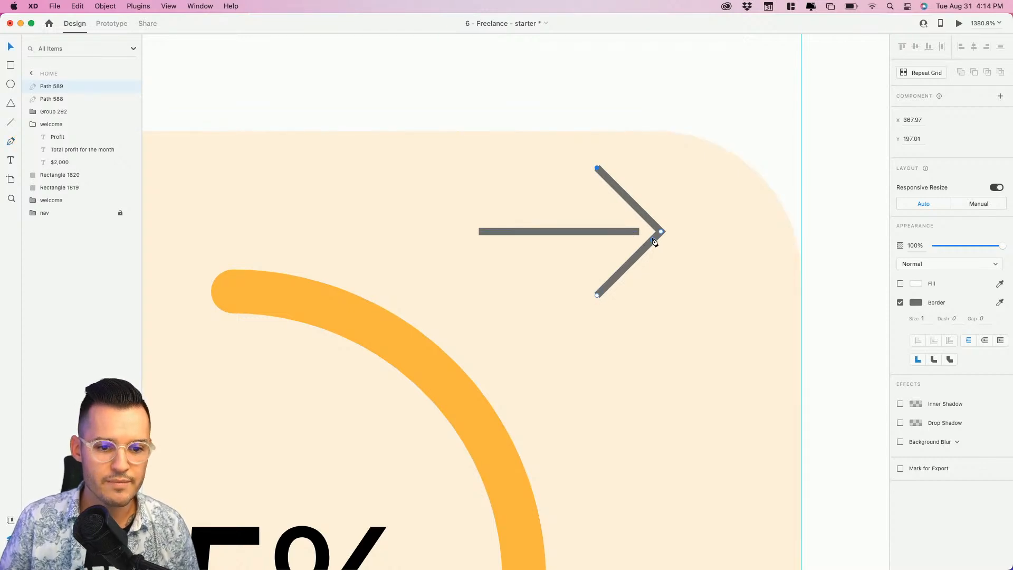
{"action": "left_click_drag", "start_coordinate": [647, 242], "coordinate": [625, 242]}
Give the arrow's line and arrowhead round caps and round joins, and group the two paths
{"action": "left_click", "coordinate": [552, 231], "text": "shift"}
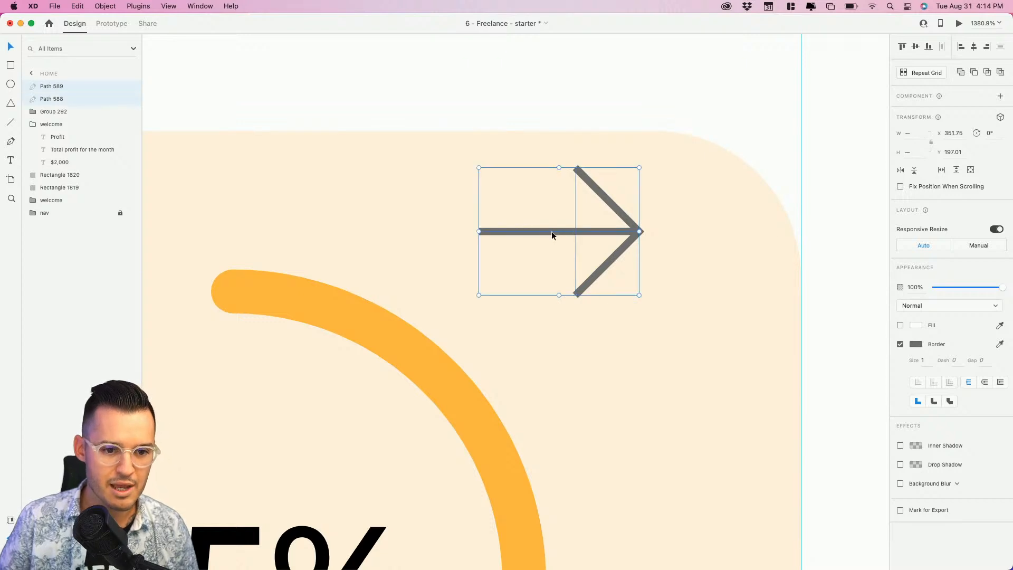
{"action": "left_click", "coordinate": [960, 73]}
{"action": "key", "text": "super+z"}
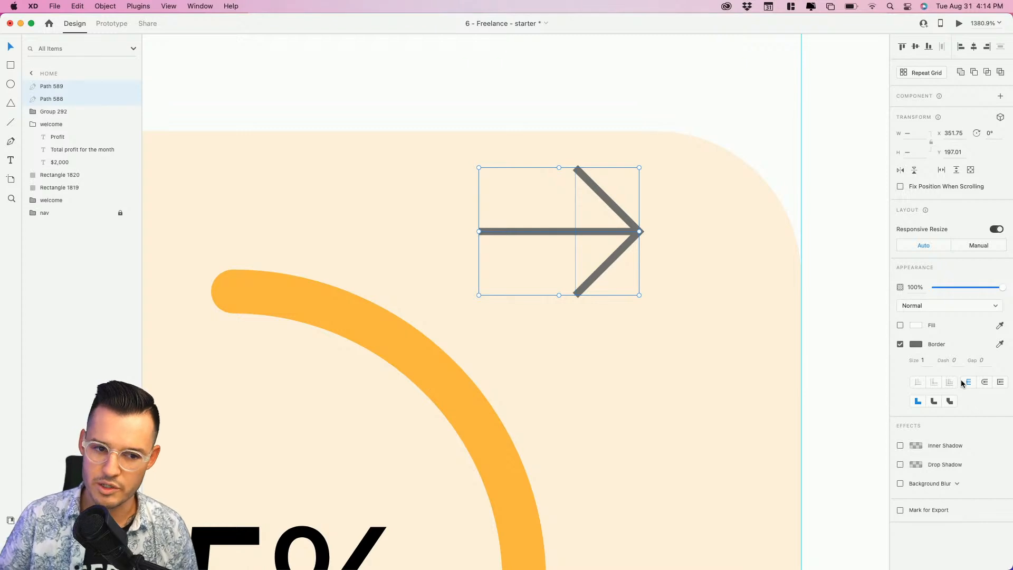
{"action": "left_click", "coordinate": [984, 383]}
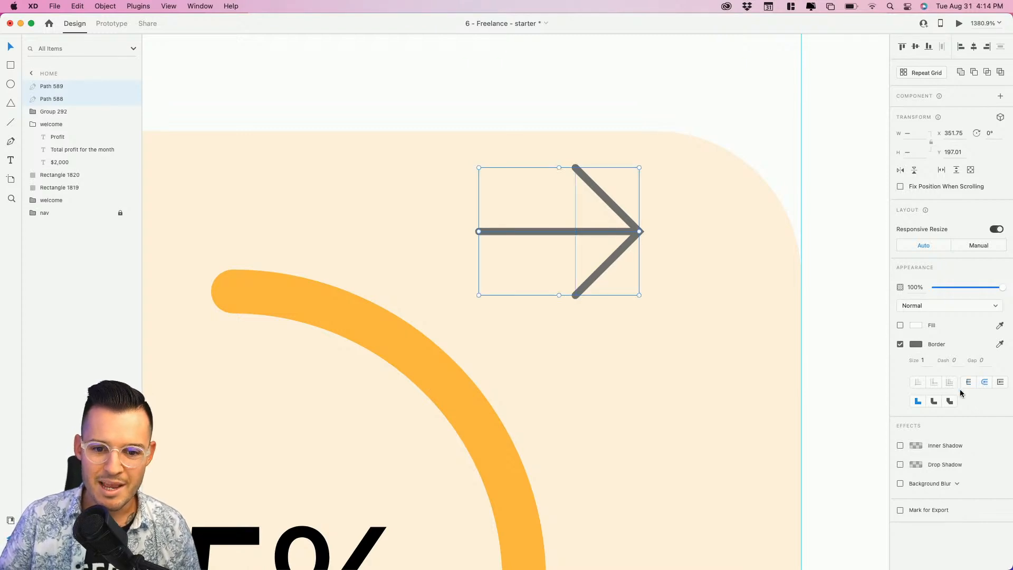
{"action": "left_click", "coordinate": [934, 401]}
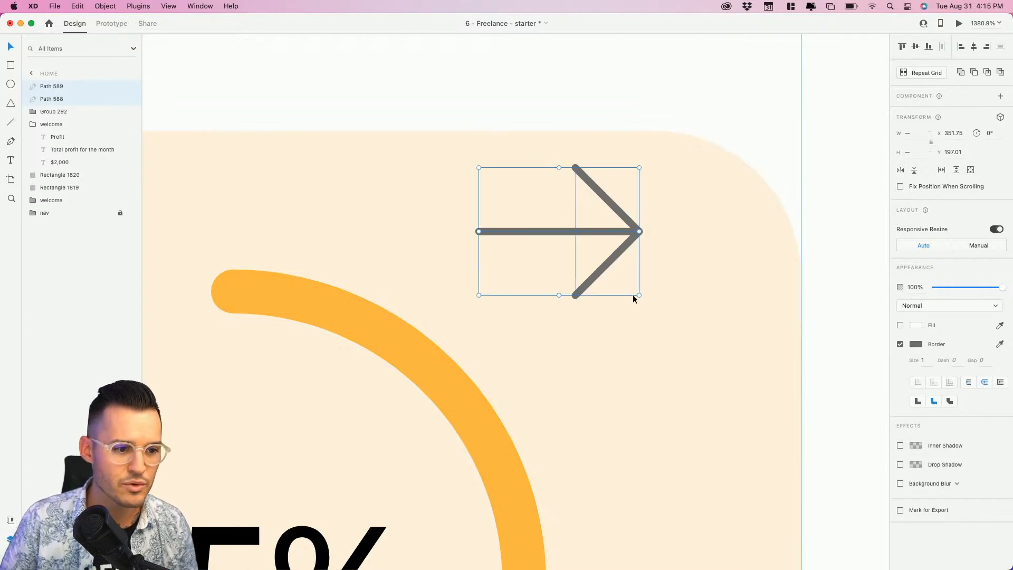
{"action": "key", "text": "super+g"}
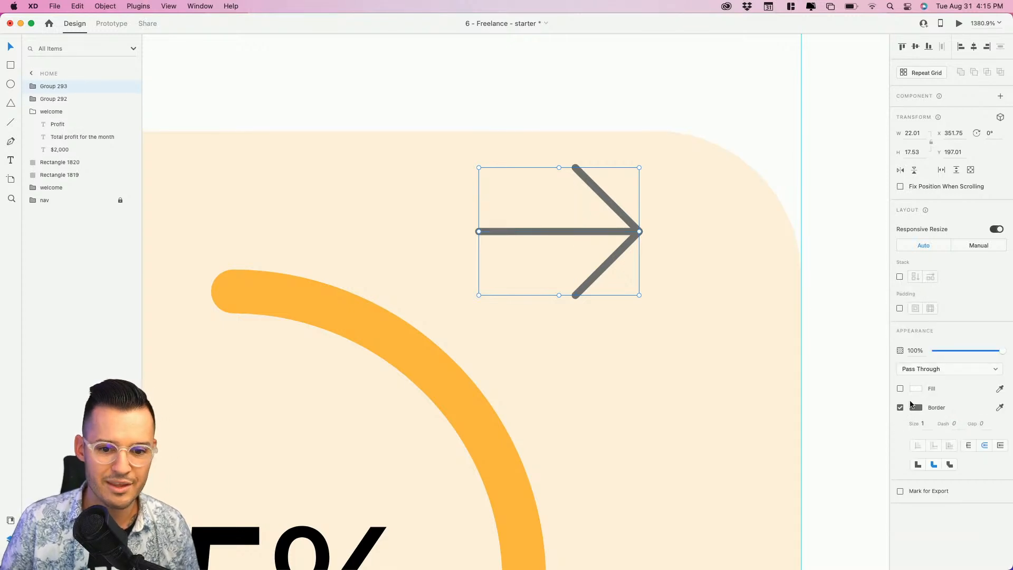
Give the arrow group's border the progress ring's orange colour and set its border size to 3
{"action": "left_click", "coordinate": [999, 408]}
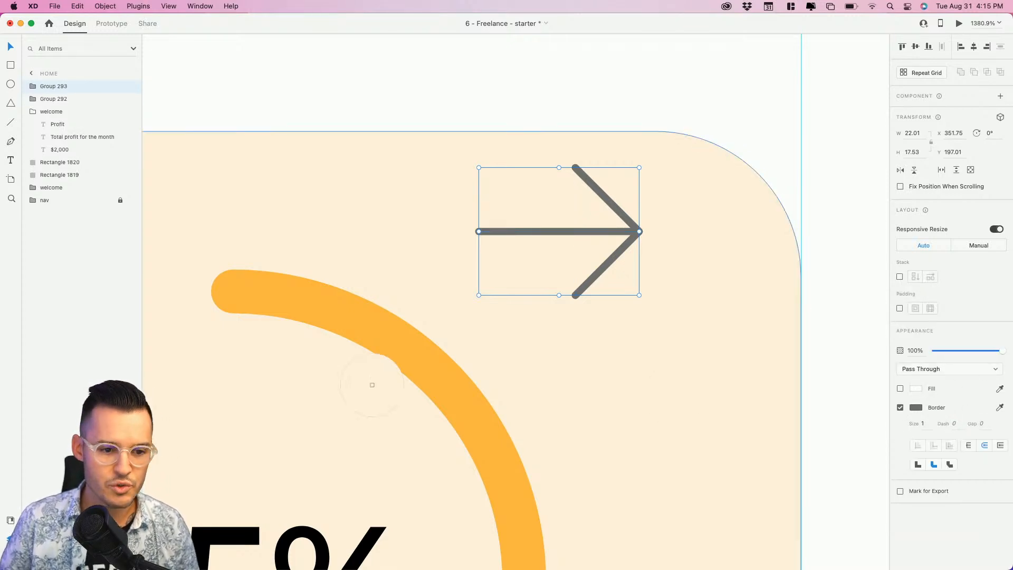
{"action": "left_click", "coordinate": [412, 356]}
{"action": "left_click", "coordinate": [930, 422]}
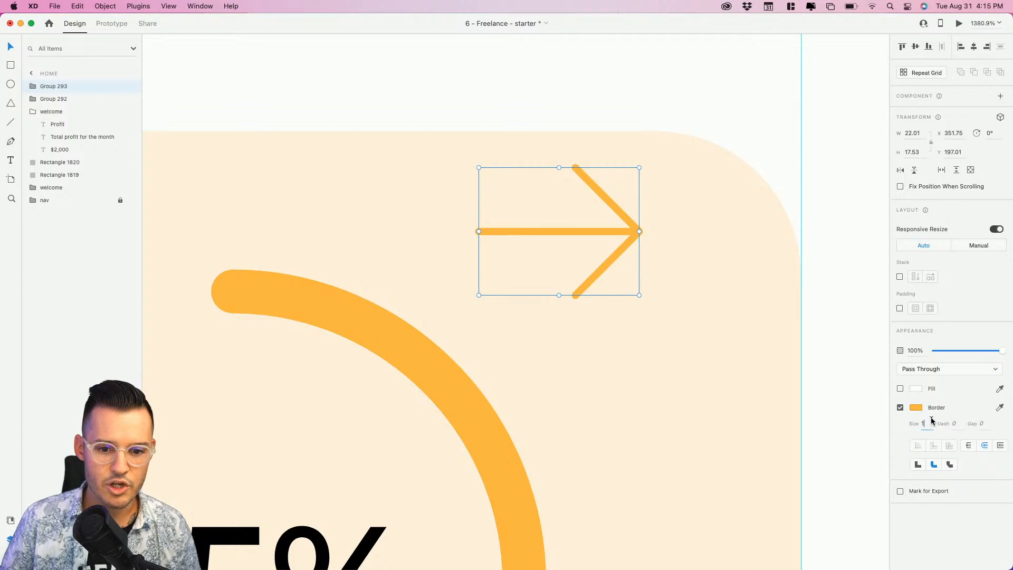
{"action": "key", "text": "Up"}
{"action": "key", "text": "Up"}
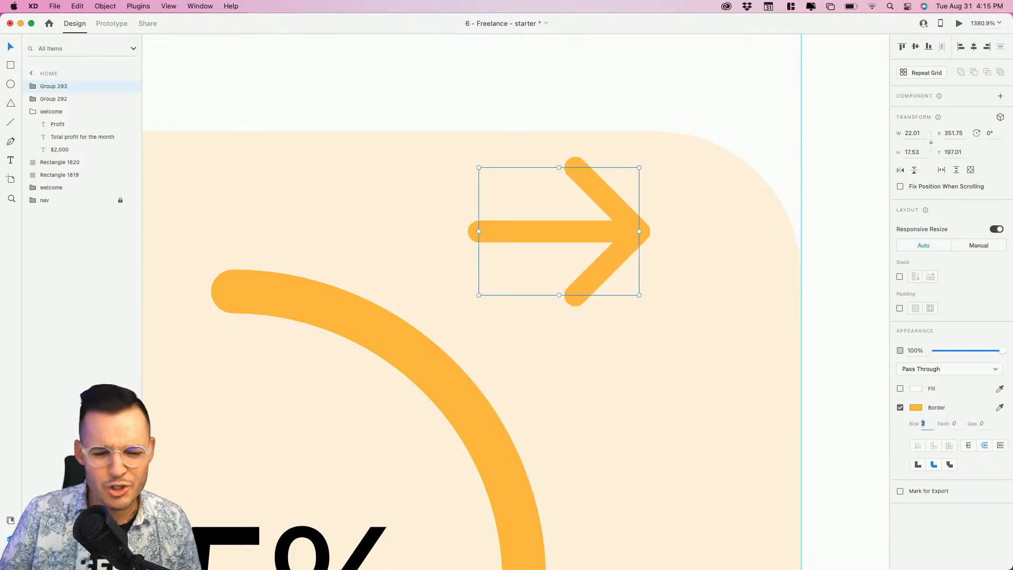
Rotate the arrow to -45° and move it to X 358.77, Y 197.8 in the card's upper-right corner
{"action": "left_click_drag", "start_coordinate": [640, 163], "coordinate": [572, 137]}
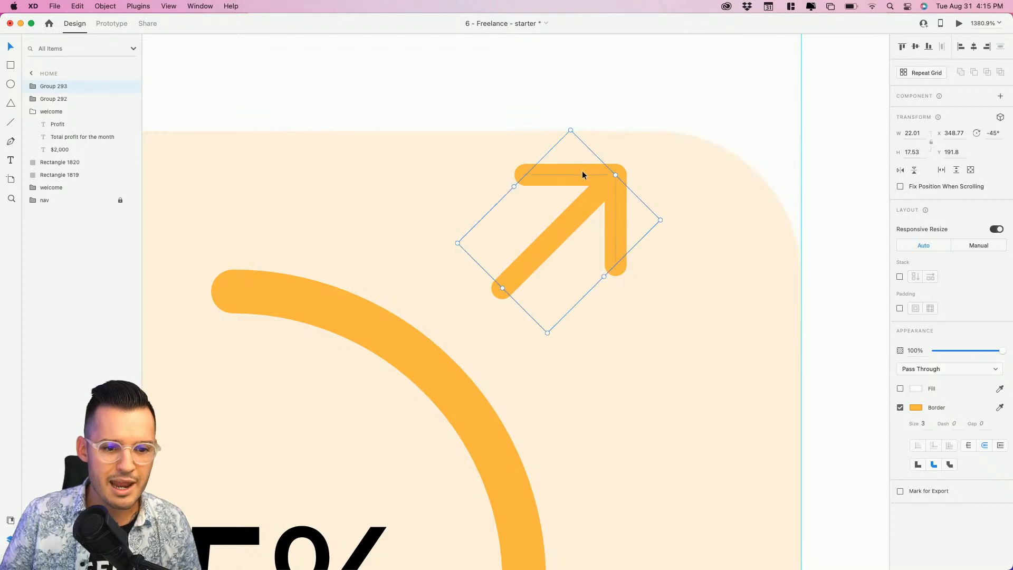
{"action": "left_click_drag", "start_coordinate": [582, 178], "coordinate": [583, 226]}
{"action": "key", "text": "super+minus"}
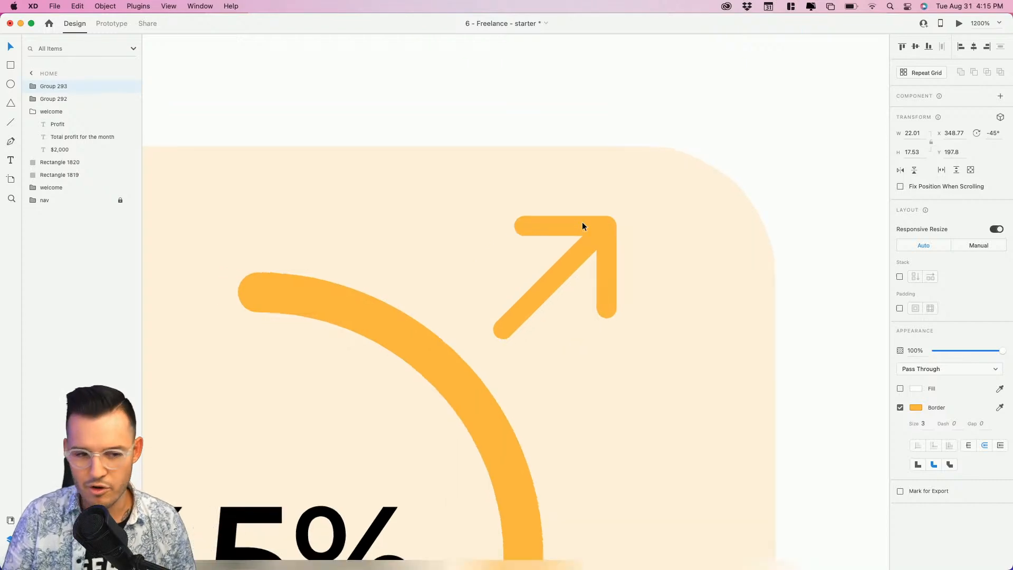
{"action": "scroll", "coordinate": [667, 274], "scroll_direction": "left", "scroll_amount": 5}
{"action": "scroll", "coordinate": [667, 275], "scroll_direction": "down", "scroll_amount": 2}
{"action": "key", "text": "shift+Right"}
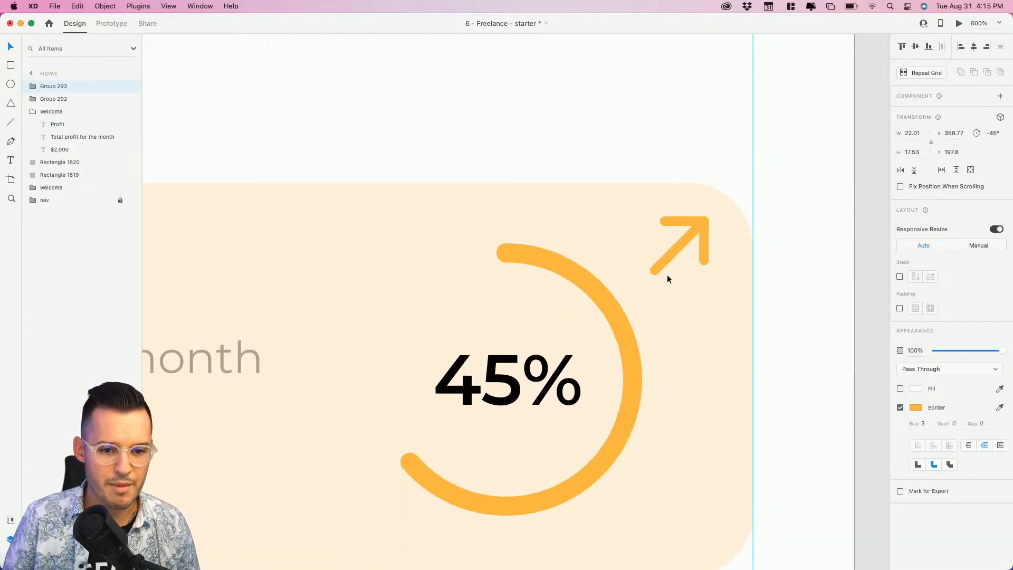
Move the 45% ring and the arrow 10 px left together, and shift the arrow alone back 10 px right
{"action": "left_click", "coordinate": [609, 296], "text": "shift"}
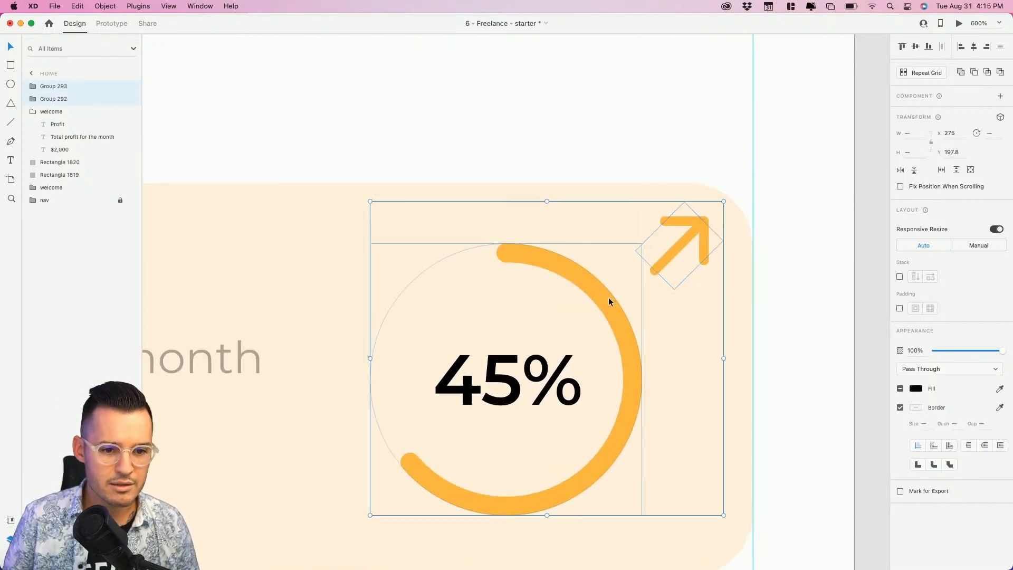
{"action": "key", "text": "shift+Left"}
{"action": "left_click", "coordinate": [673, 255]}
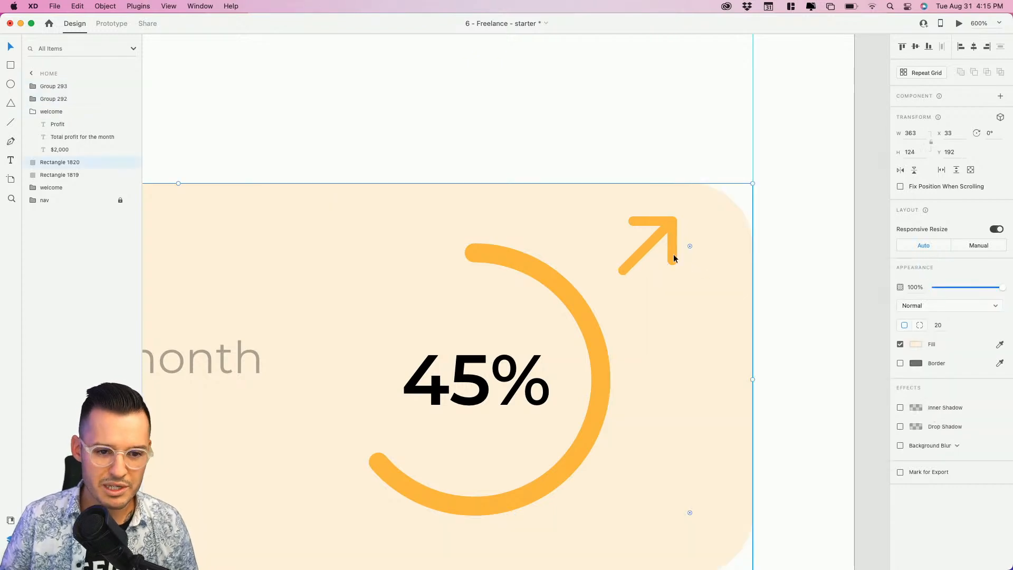
{"action": "left_click", "coordinate": [666, 240]}
{"action": "key", "text": "shift+Right"}
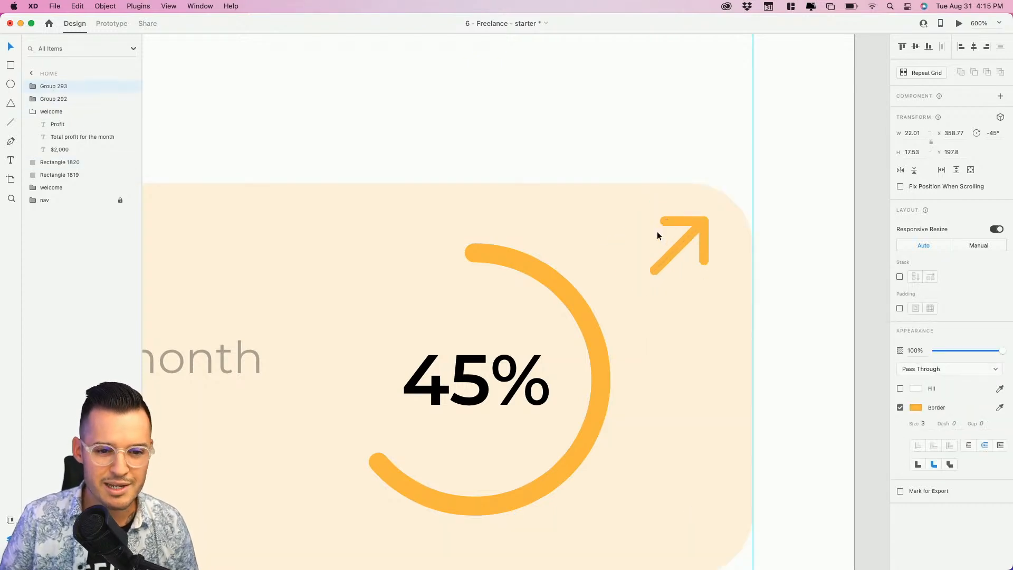
Nudge the arrow 3 px left and 6 px down to X 355.77, Y 203.8
{"action": "key", "text": "Left"}
{"action": "key", "text": "Left"}
{"action": "key", "text": "Left"}
{"action": "key", "text": "Left"}
{"action": "key", "text": "Right"}
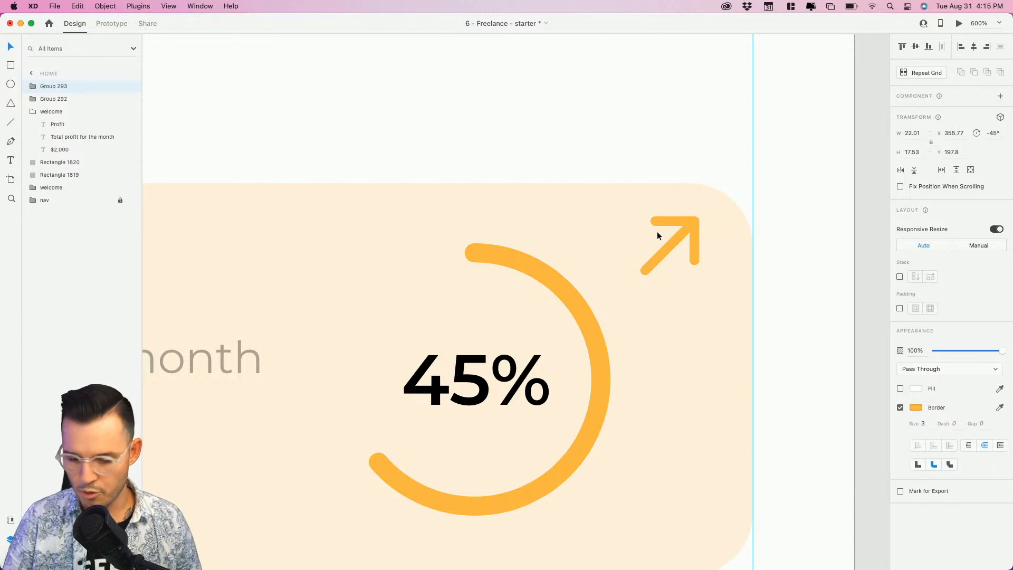
{"action": "key", "text": "super+minus"}
{"action": "key", "text": "super+minus"}
{"action": "key", "text": "super+minus"}
{"action": "key", "text": "super+minus"}
{"action": "left_click_drag", "start_coordinate": [617, 283], "coordinate": [789, 257]}
{"action": "key", "text": "Down"}
{"action": "key", "text": "Down"}
{"action": "key", "text": "Down"}
{"action": "key", "text": "Down"}
{"action": "key", "text": "Down"}
{"action": "key", "text": "Down"}
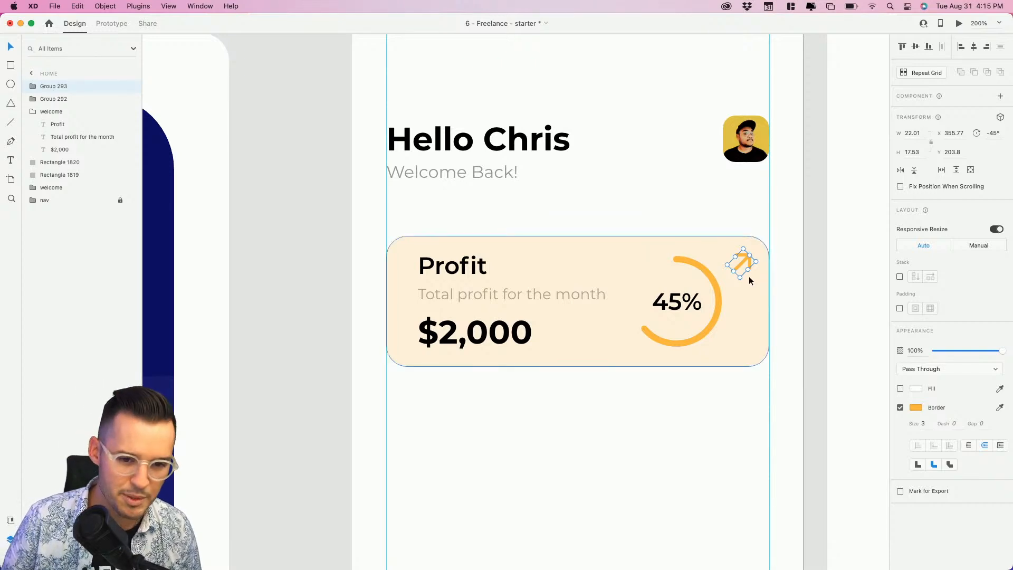
Scale the arrow down to about 14.6 by 11.6 px and set its border size to 2
{"action": "left_click_drag", "start_coordinate": [740, 278], "coordinate": [741, 267]}
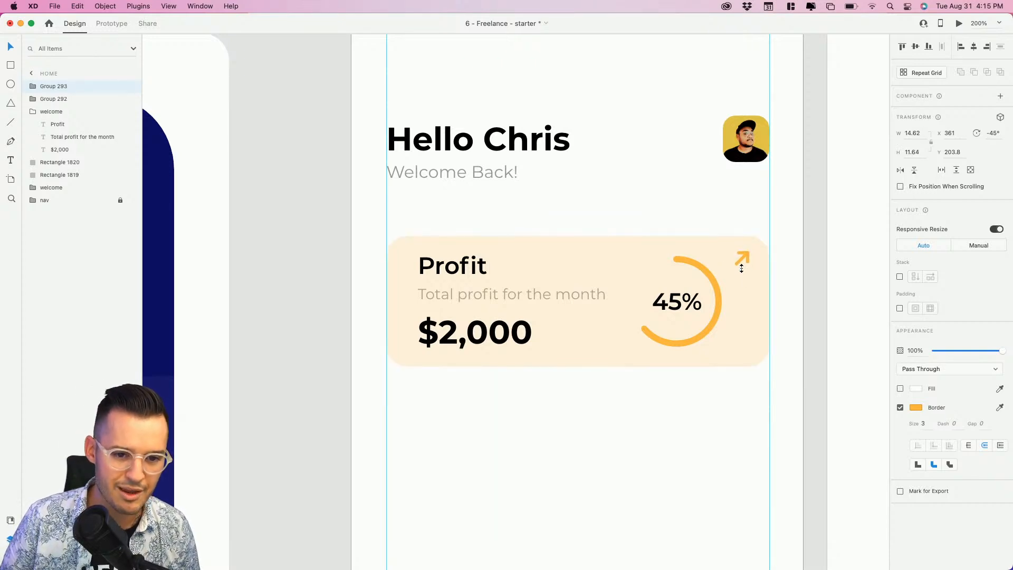
{"action": "key", "text": "z"}
{"action": "left_click_drag", "start_coordinate": [678, 222], "coordinate": [783, 312]}
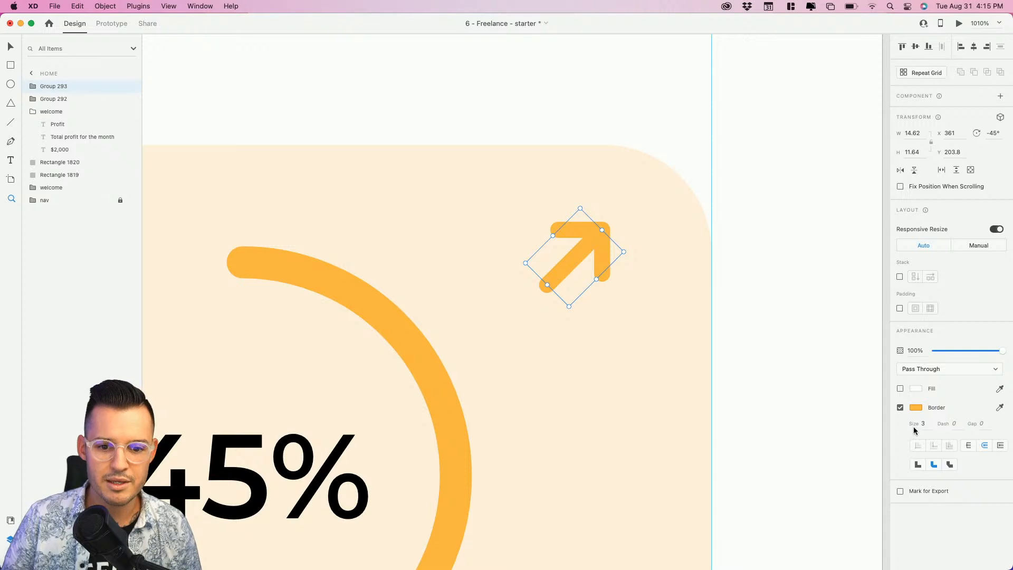
{"action": "left_click", "coordinate": [929, 423]}
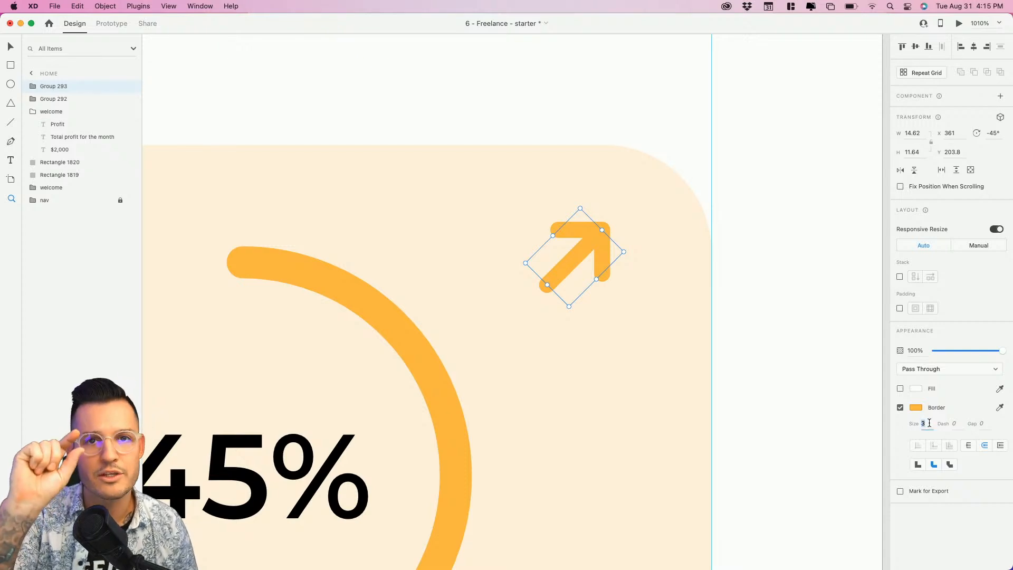
{"action": "key", "text": "Down"}
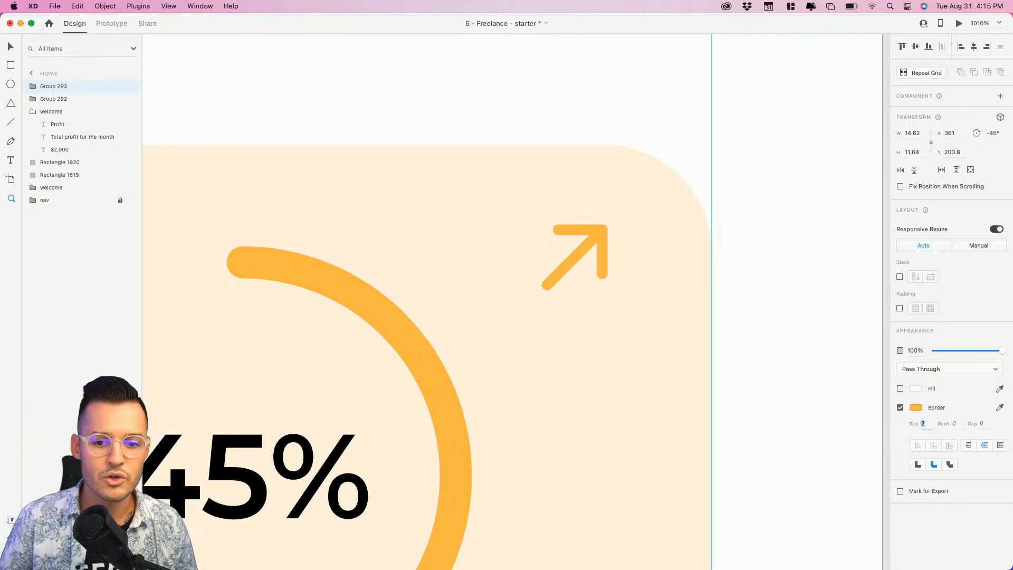
Move the arrow slightly right and down to X 362, Y 204.8 within the Profit card
{"action": "scroll", "coordinate": [554, 104], "scroll_direction": "up", "scroll_amount": 2}
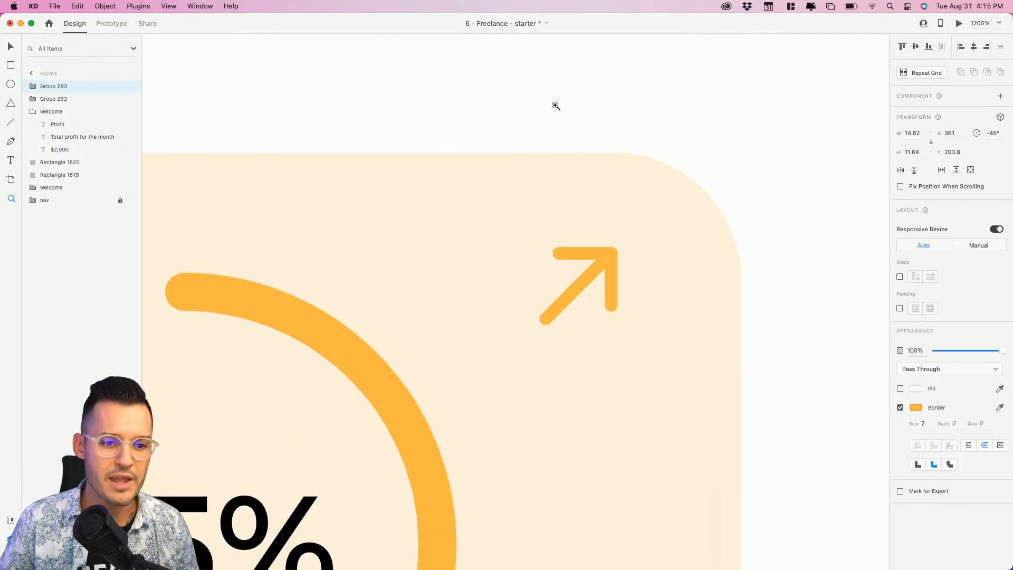
{"action": "left_click", "coordinate": [618, 139]}
{"action": "left_click", "coordinate": [599, 267]}
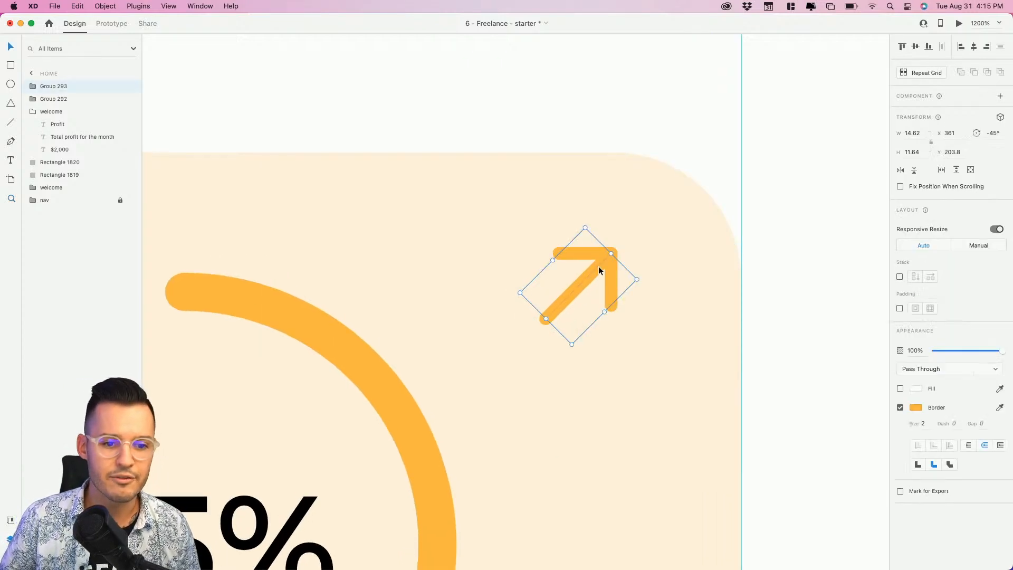
{"action": "left_click_drag", "start_coordinate": [593, 273], "coordinate": [596, 276]}
{"action": "scroll", "coordinate": [596, 276], "scroll_direction": "down", "scroll_amount": 5}
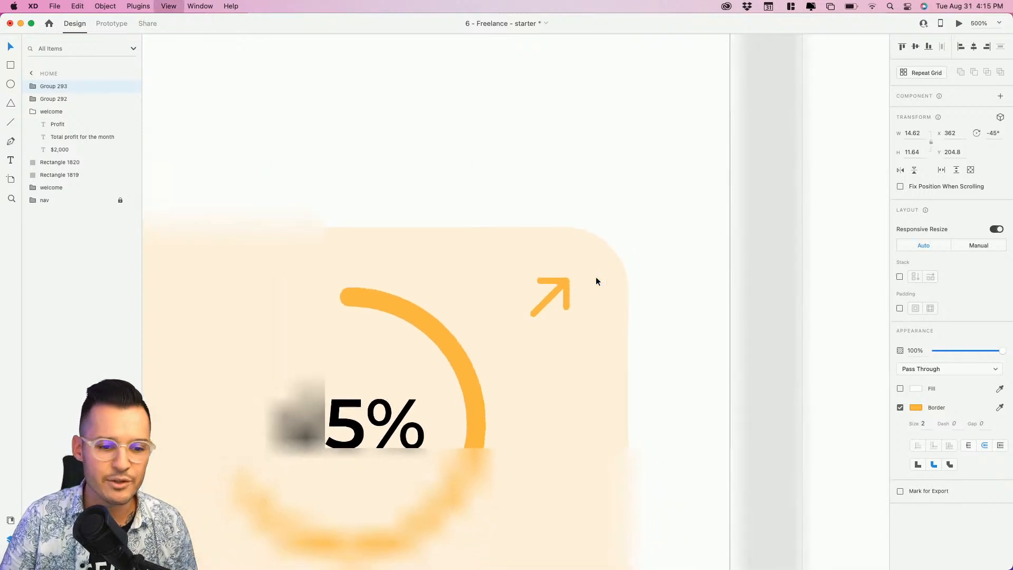
{"action": "key", "text": "super+minus"}
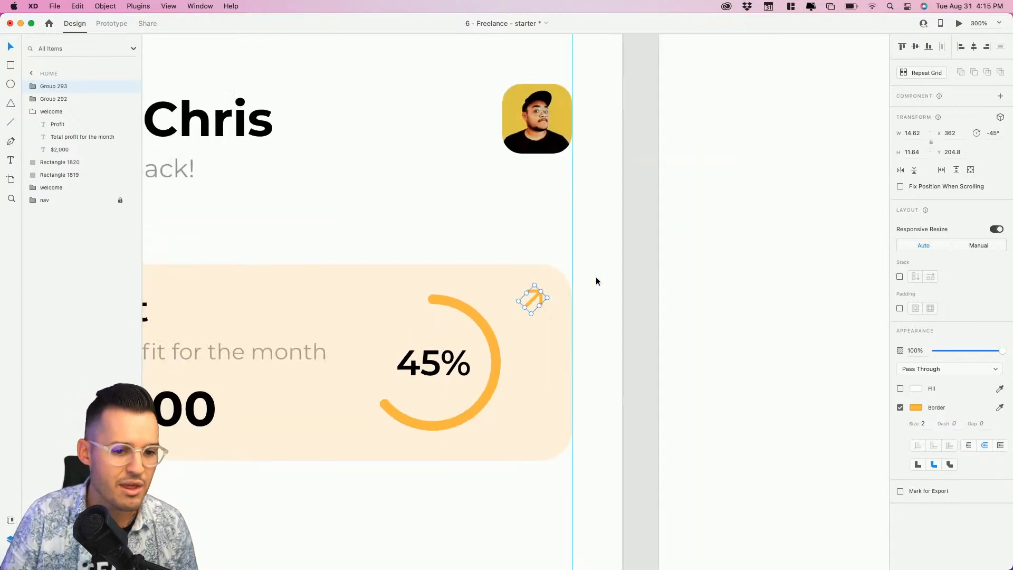
{"action": "left_click_drag", "start_coordinate": [595, 283], "coordinate": [829, 222]}
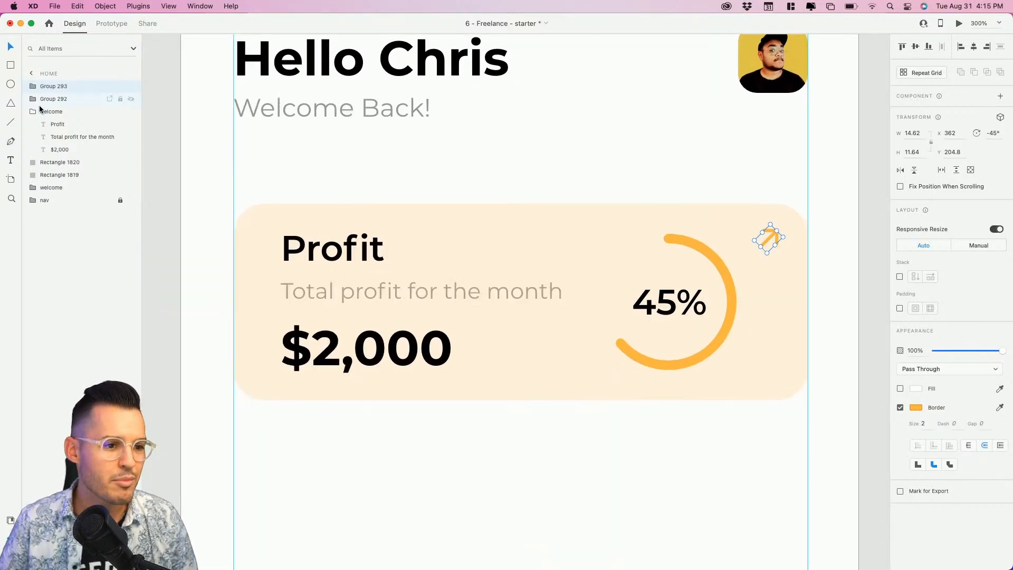
Collapse the Profit card's text group and rename the group containing the 45% ring as "chart"
{"action": "left_click", "coordinate": [30, 112]}
{"action": "left_click", "coordinate": [456, 291]}
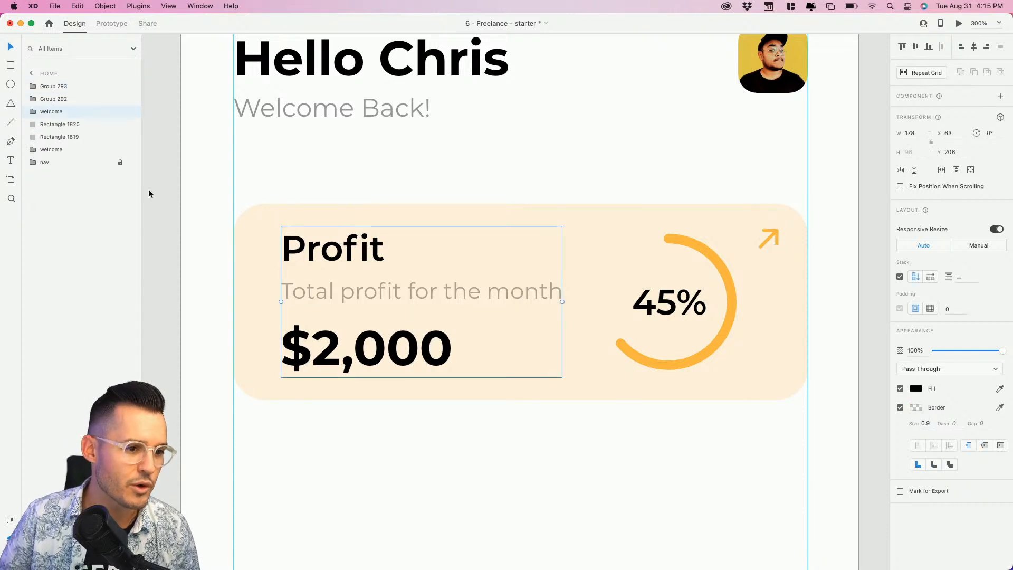
{"action": "double_click", "coordinate": [48, 100]}
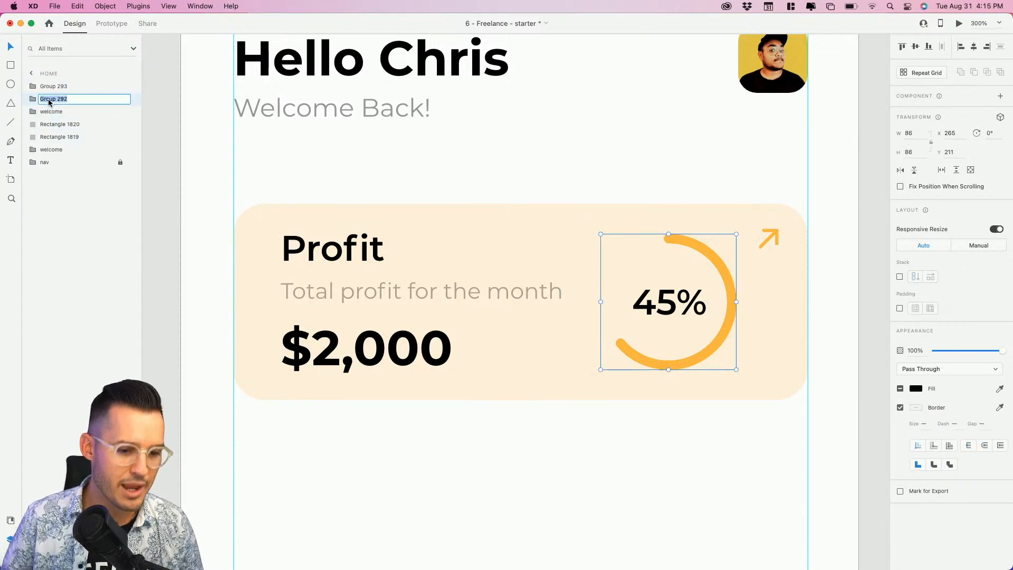
{"action": "type", "text": "chart"}
{"action": "key", "text": "Return"}
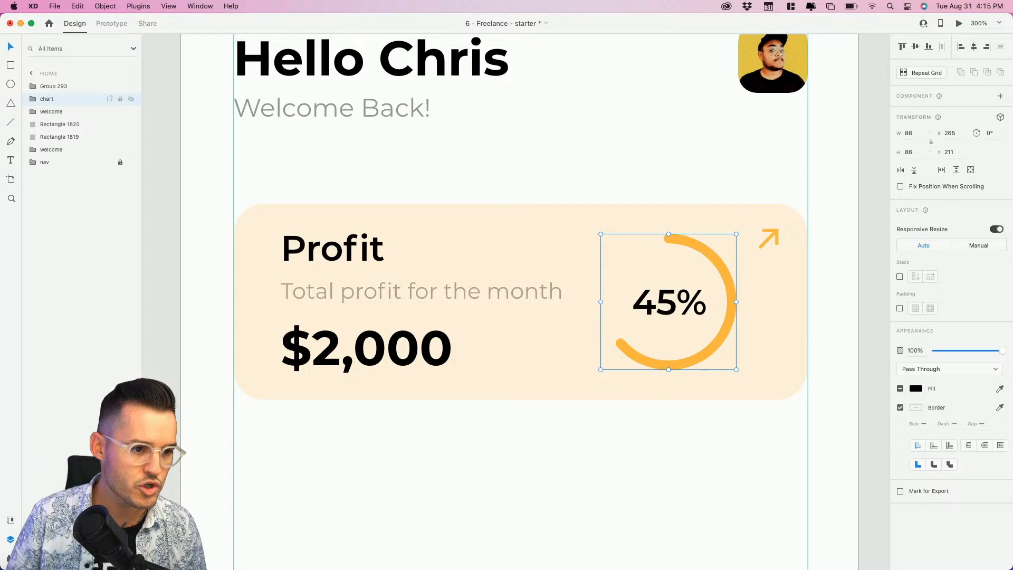
Rename the arrow icon's group as "artrow"
{"action": "left_click", "coordinate": [53, 87]}
{"action": "double_click", "coordinate": [53, 87]}
{"action": "type", "text": "artr"}
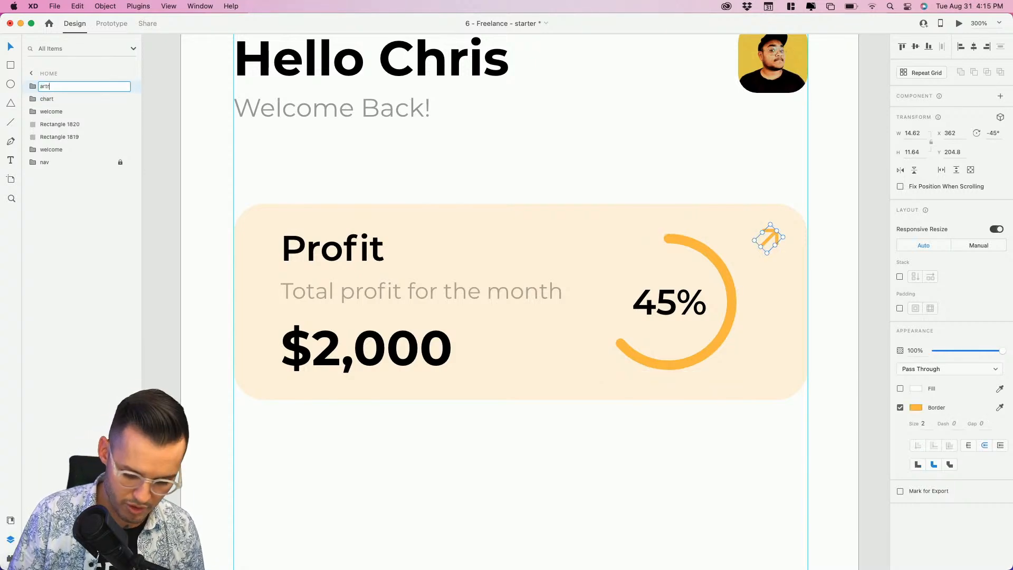
{"action": "type", "text": "ow"}
{"action": "key", "text": "Return"}
Rename the group with the Profit card's three texts as "info"
{"action": "left_click", "coordinate": [46, 111]}
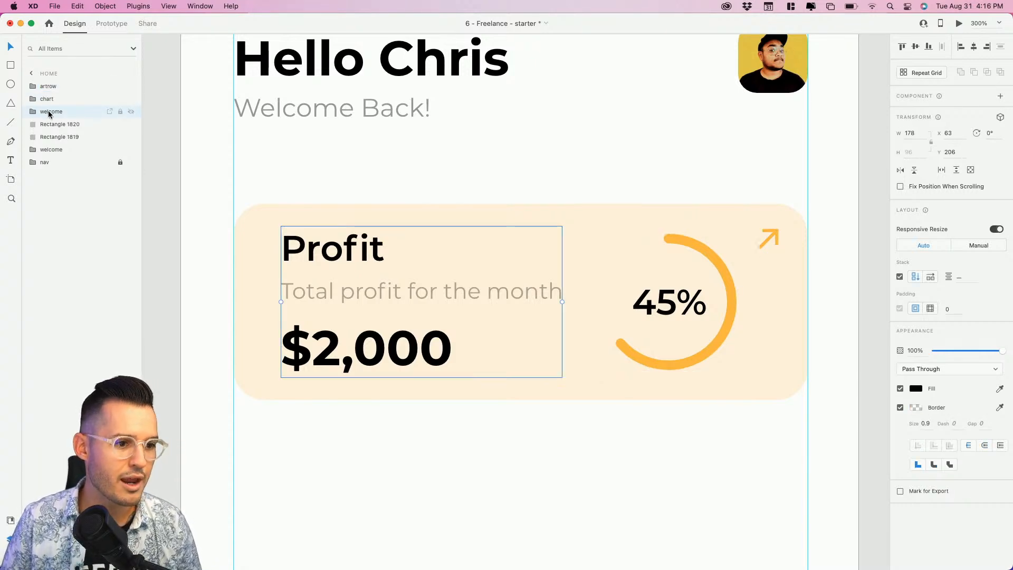
{"action": "double_click", "coordinate": [51, 115]}
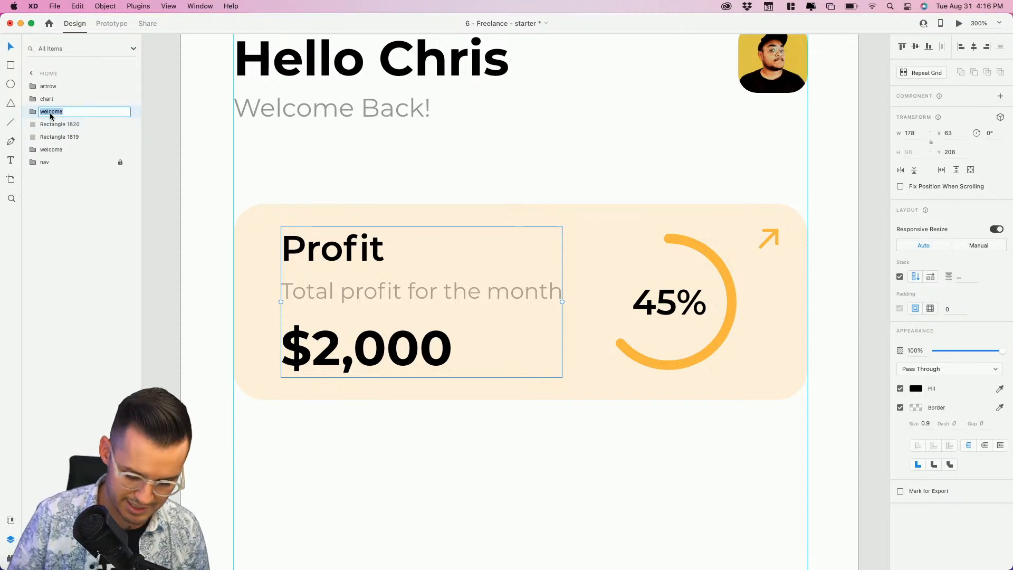
{"action": "type", "text": "info"}
{"action": "key", "text": "Return"}
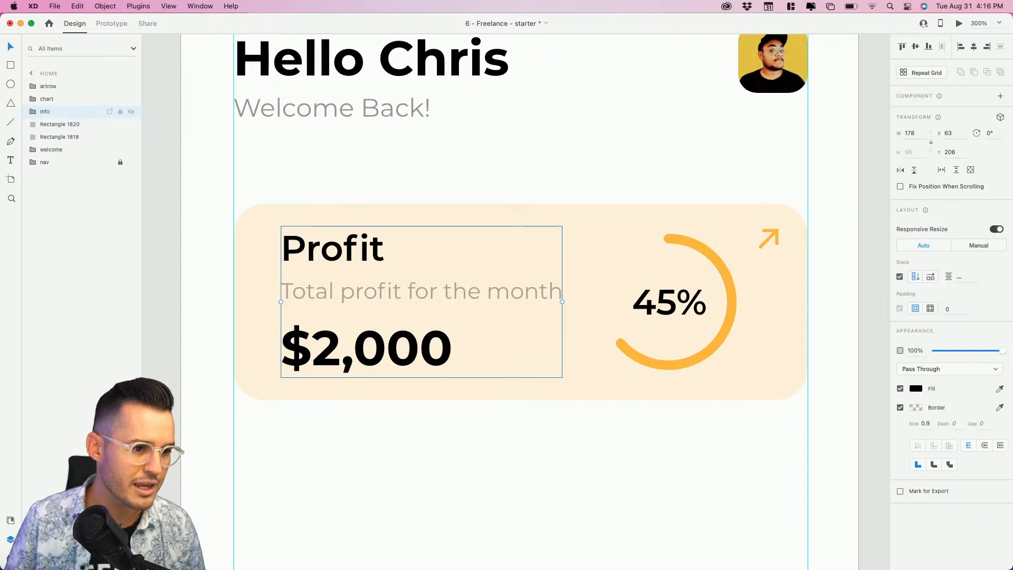
Rename the Profit card's background rectangle as "shape"
{"action": "left_click", "coordinate": [55, 124]}
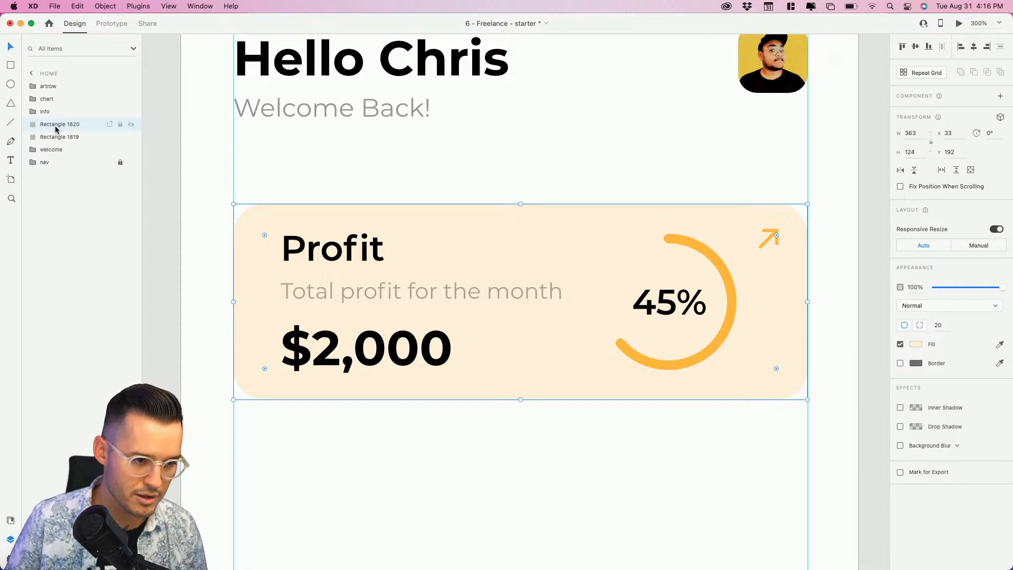
{"action": "double_click", "coordinate": [55, 127]}
{"action": "type", "text": "shape"}
{"action": "key", "text": "Return"}
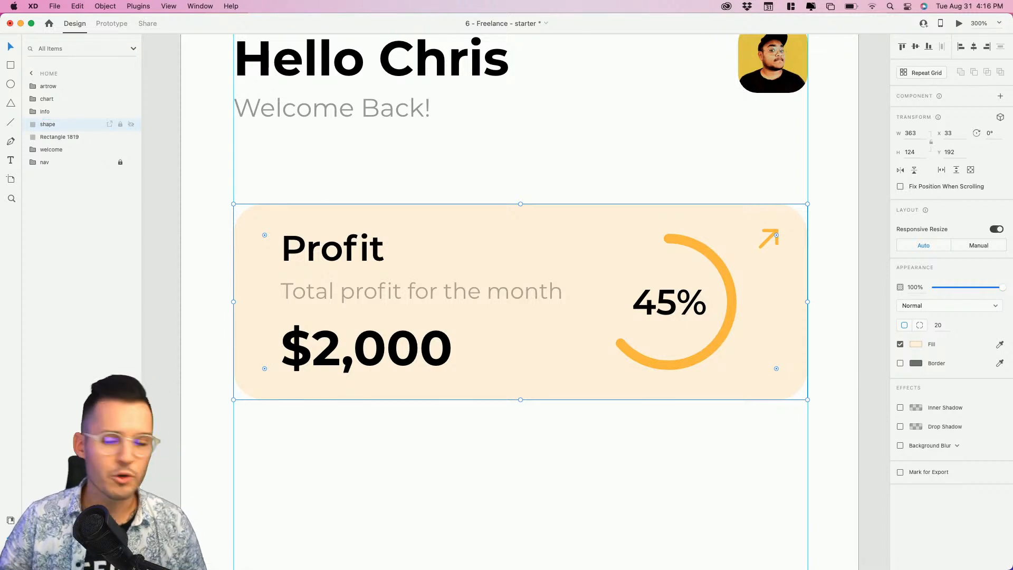
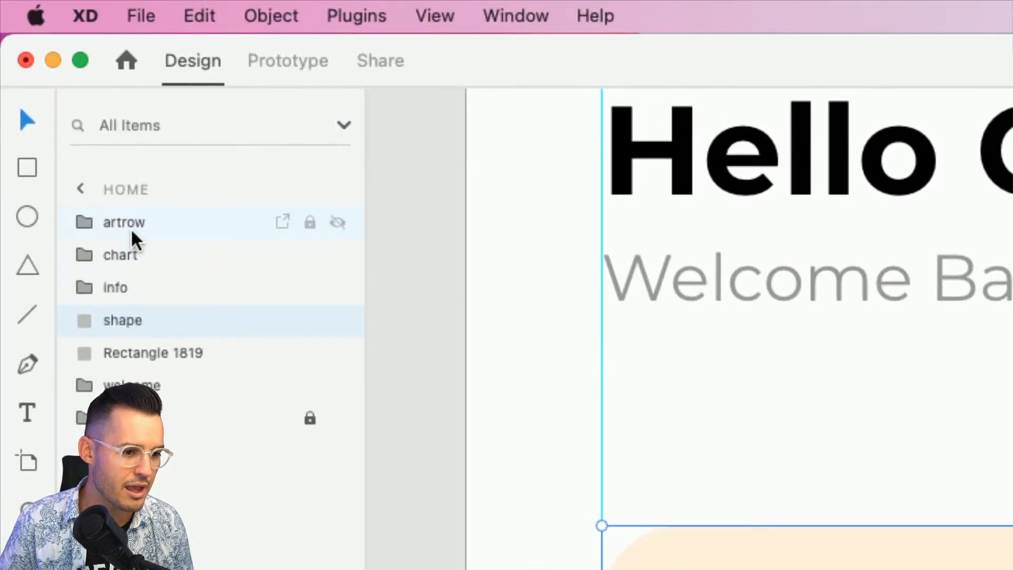
Correct the arrow icon group's misspelled name to "arrow"
{"action": "left_click", "coordinate": [128, 232]}
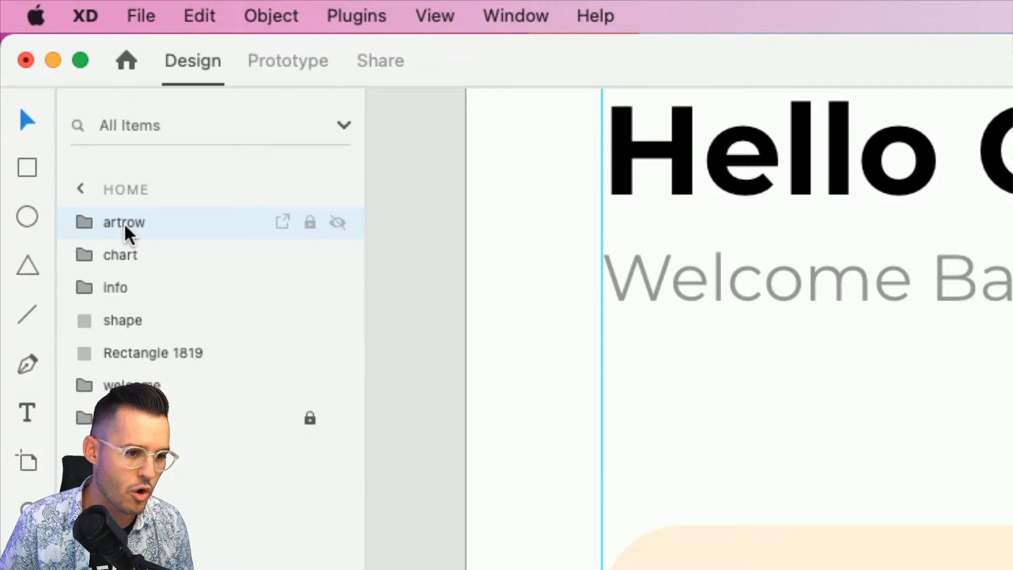
{"action": "double_click", "coordinate": [126, 228]}
{"action": "type", "text": "arrow"}
{"action": "key", "text": "Return"}
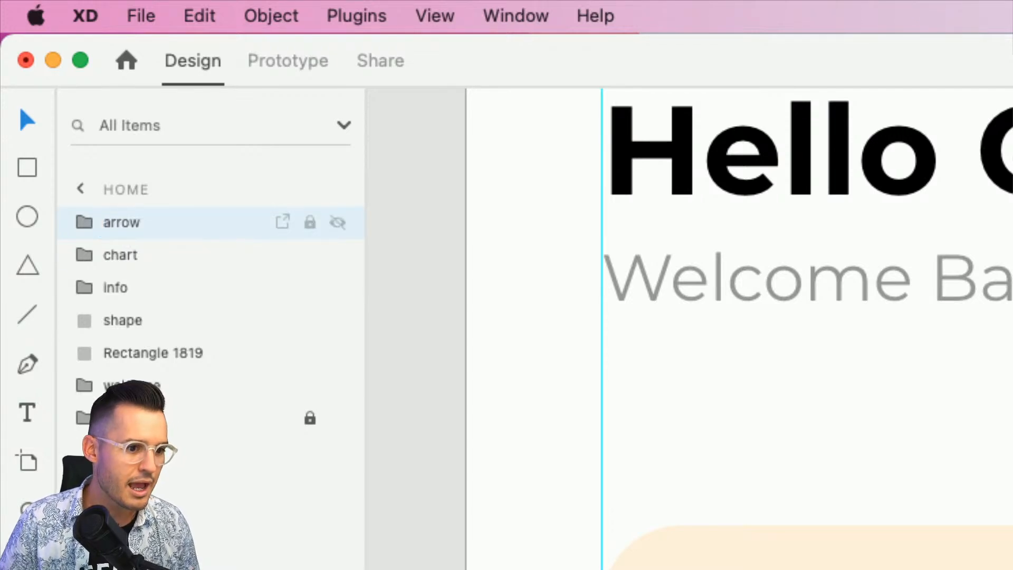
Turn the arrow, chart, info and shape layers into one component and show it in the document assets
{"action": "left_click", "coordinate": [130, 318], "text": "shift"}
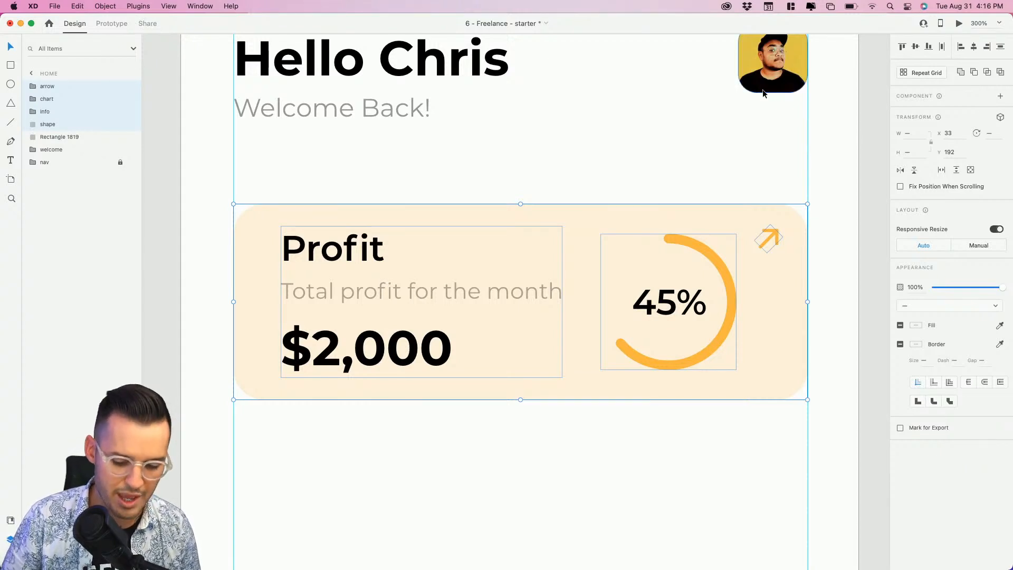
{"action": "key", "text": "super+k"}
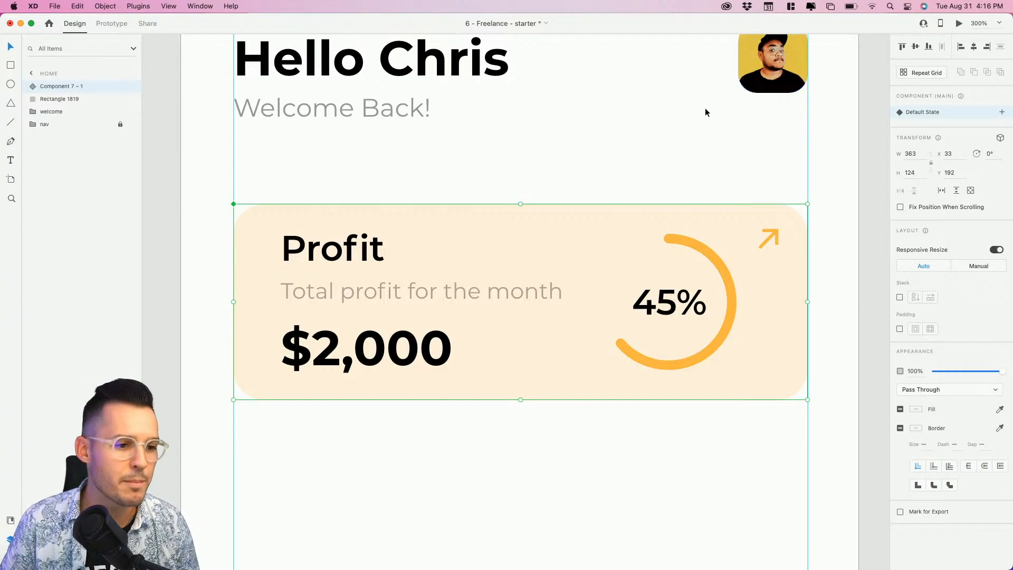
{"action": "key", "text": "super+shift+y"}
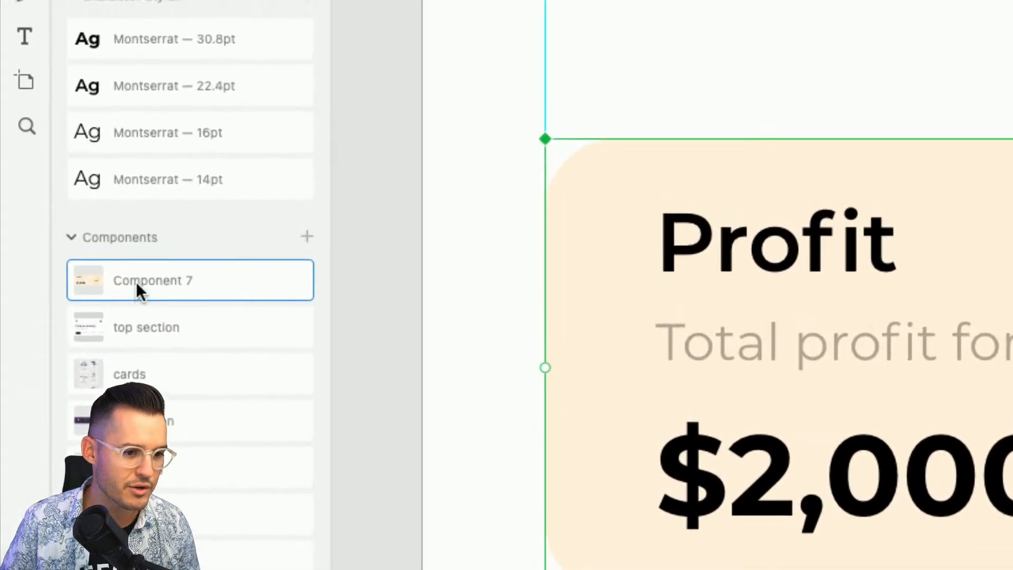
Rename the Profit card's component as "row" in the document assets and return to the layers list
{"action": "double_click", "coordinate": [78, 267]}
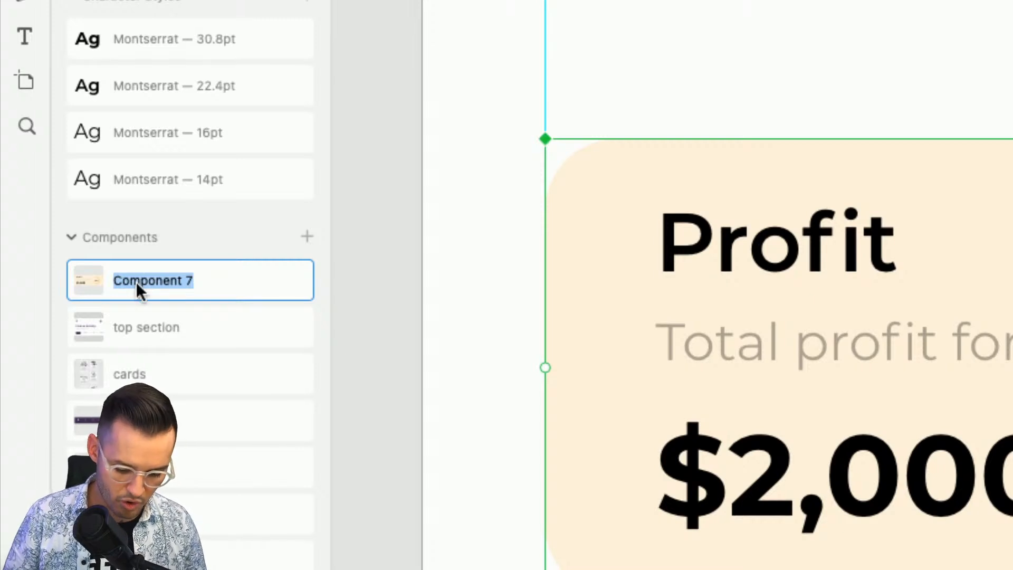
{"action": "type", "text": "row"}
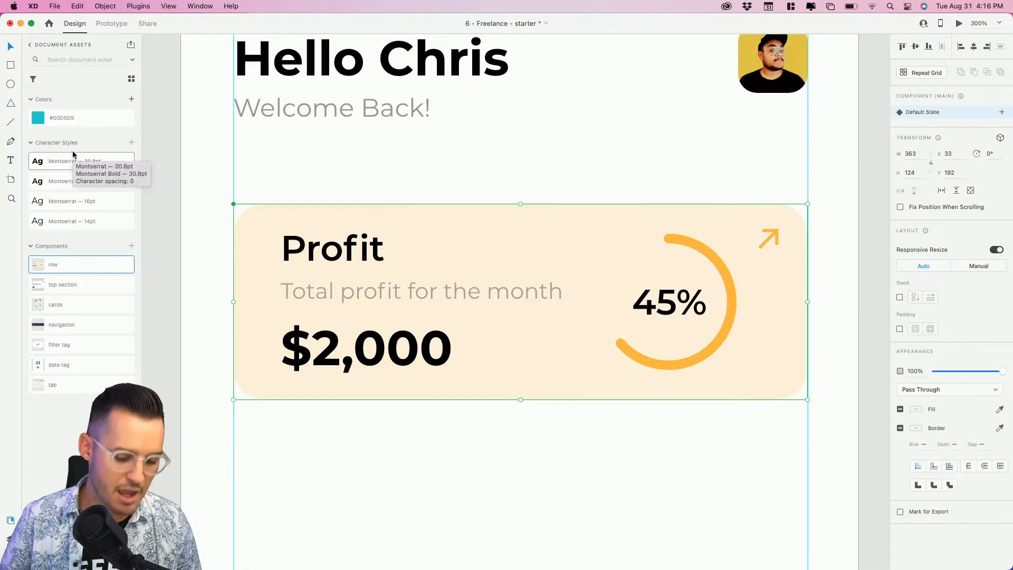
{"action": "key", "text": "super+y"}
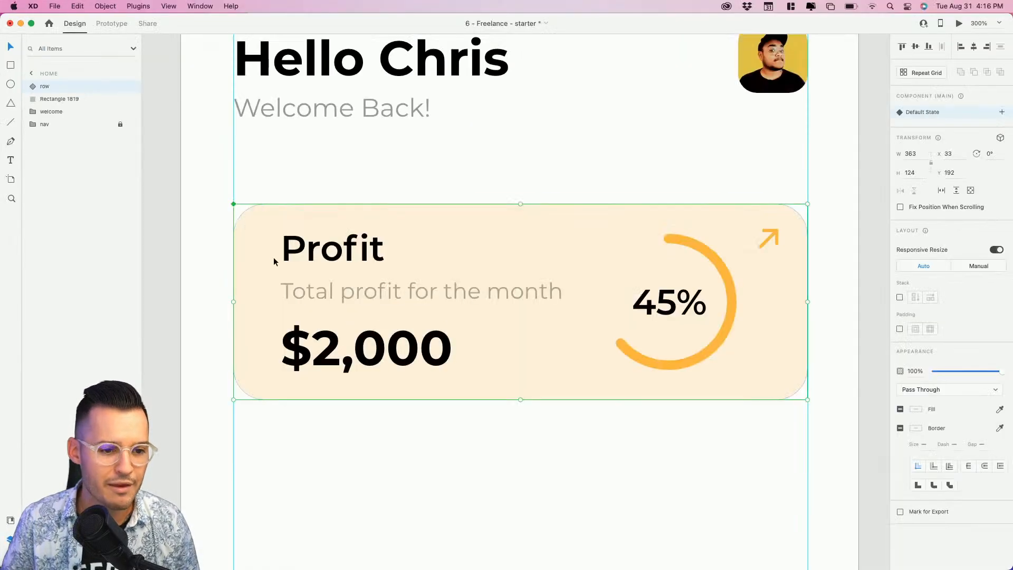
Duplicate the Profit card directly below the original, aligned to the same margins at about Y 349
{"action": "left_click_drag", "start_coordinate": [363, 301], "coordinate": [384, 370]}
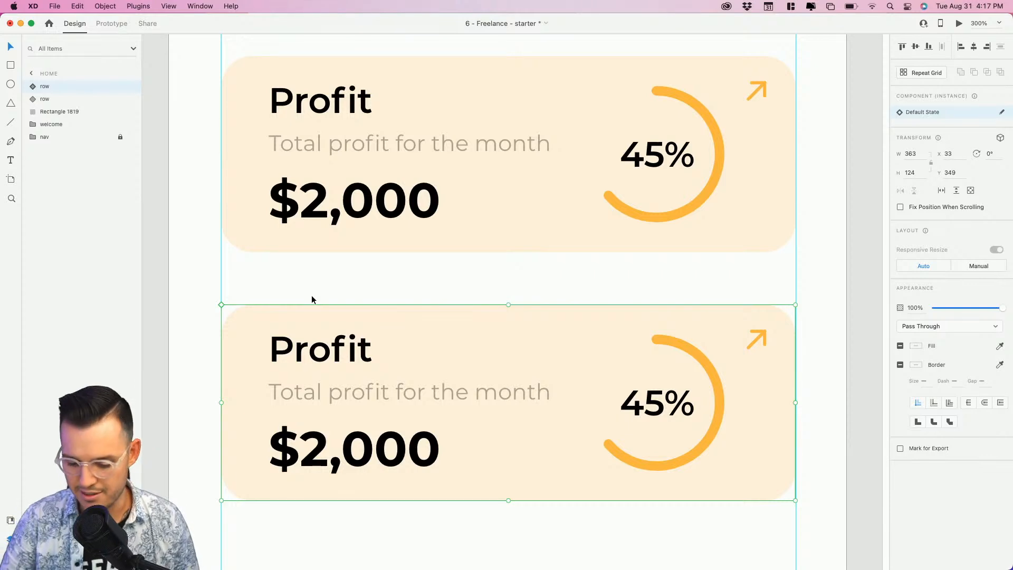
{"action": "key", "text": "super+minus"}
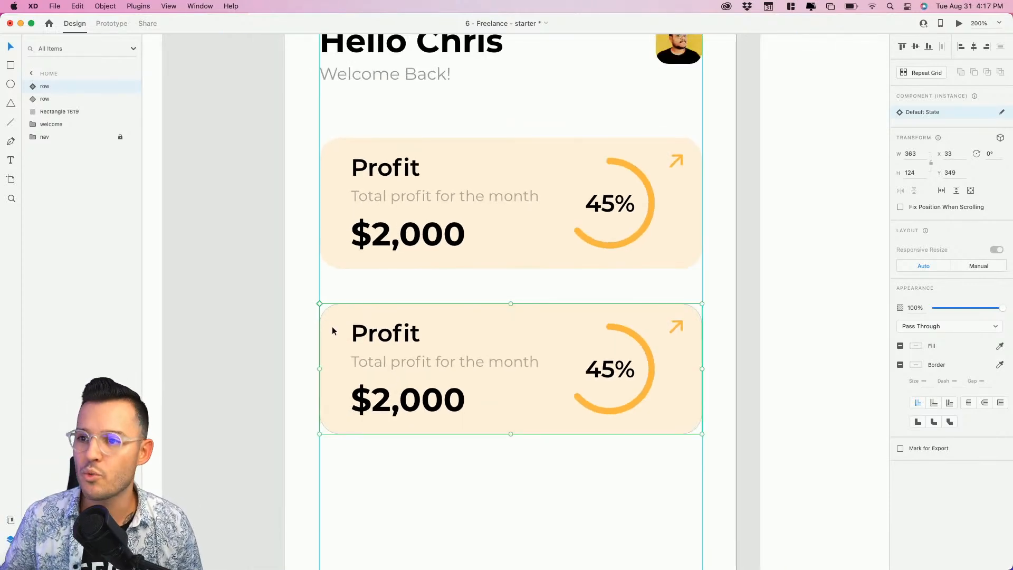
{"action": "scroll", "coordinate": [370, 333], "scroll_direction": "up", "scroll_amount": 2}
Delete the main Profit card from the artboard and move the remaining instance up under the welcome text to about Y 187
{"action": "left_click", "coordinate": [444, 269]}
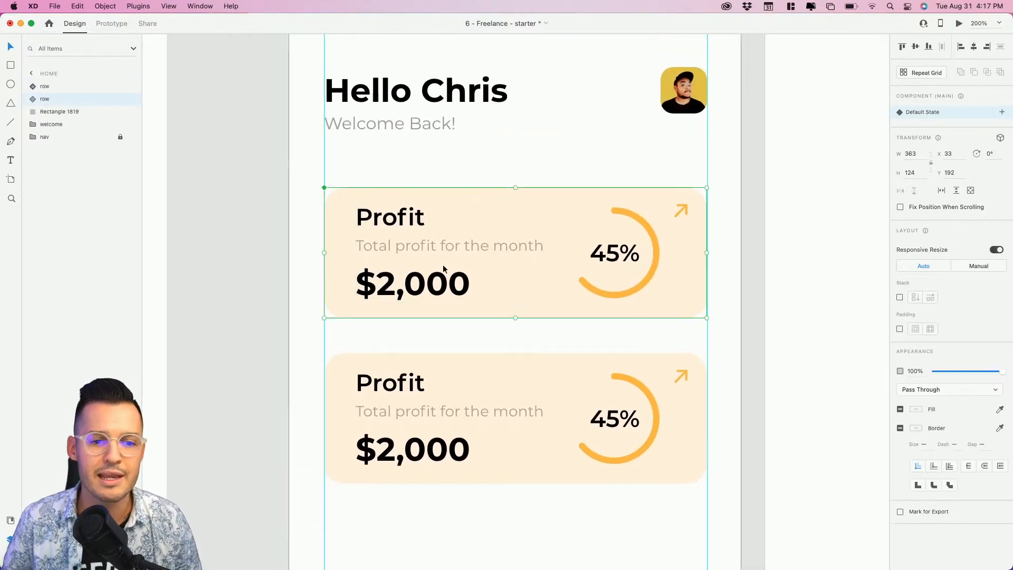
{"action": "key", "text": "Delete"}
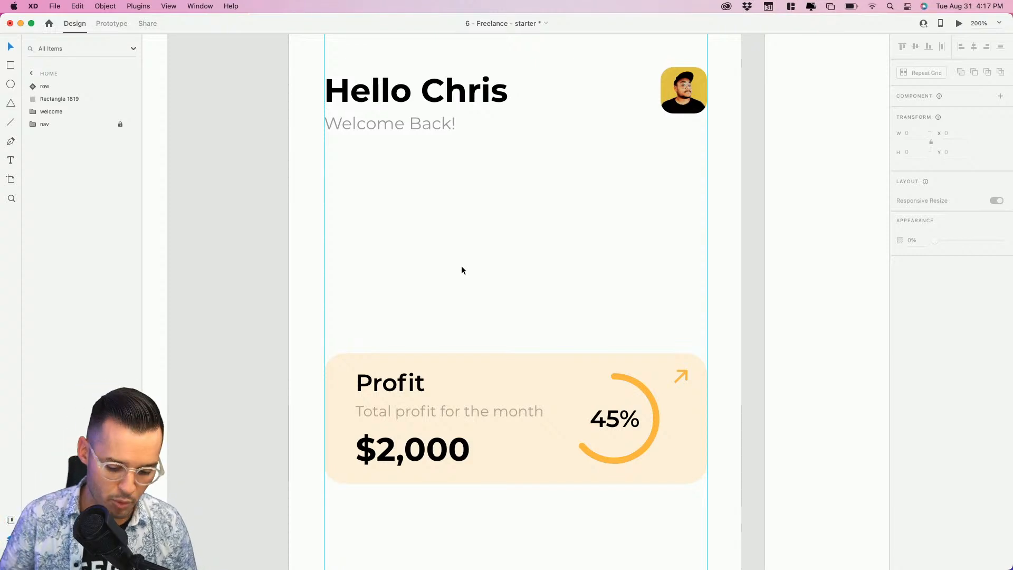
{"action": "key", "text": "super+shift+y"}
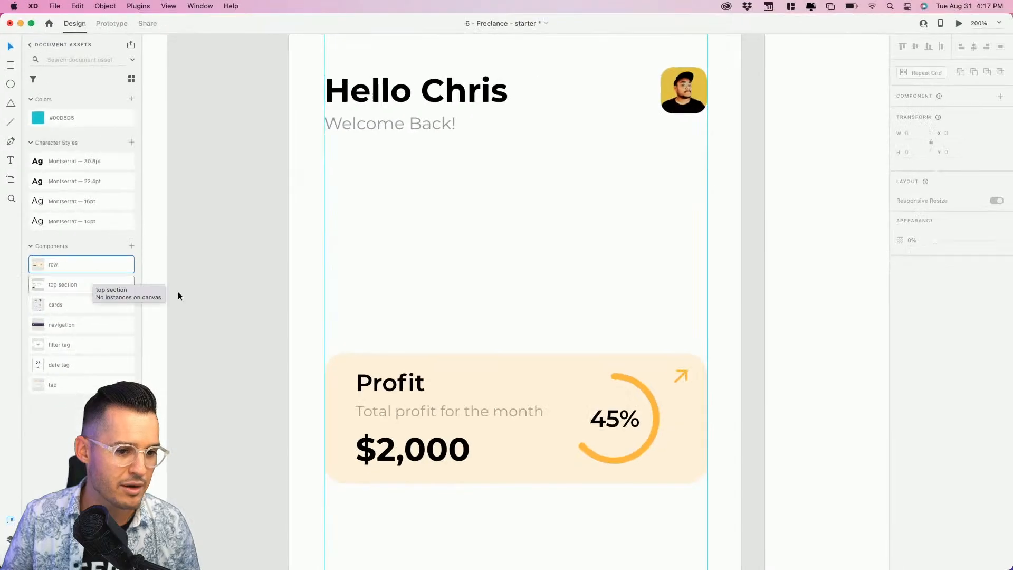
{"action": "left_click", "coordinate": [640, 433]}
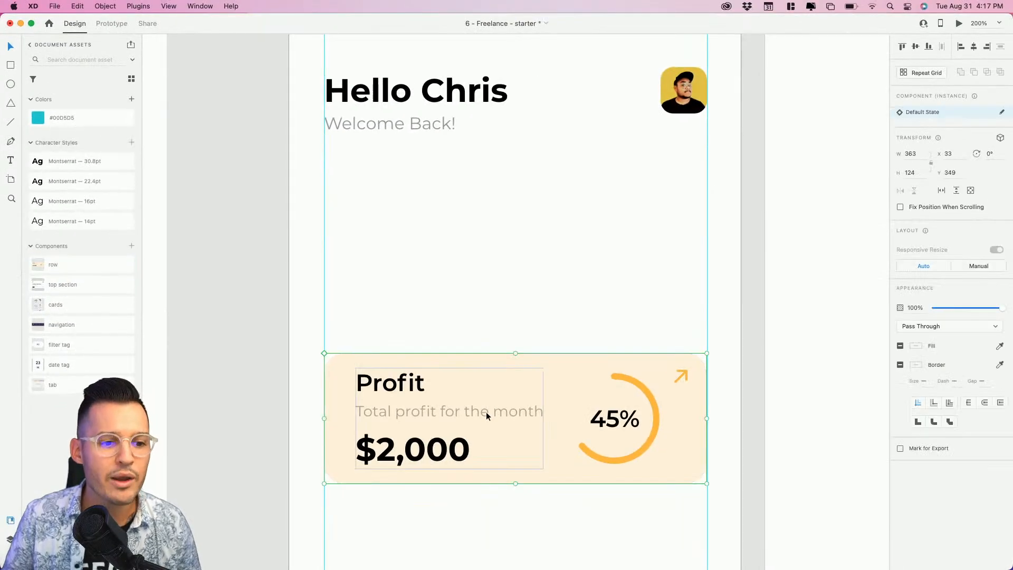
{"action": "left_click_drag", "start_coordinate": [486, 411], "coordinate": [479, 240]}
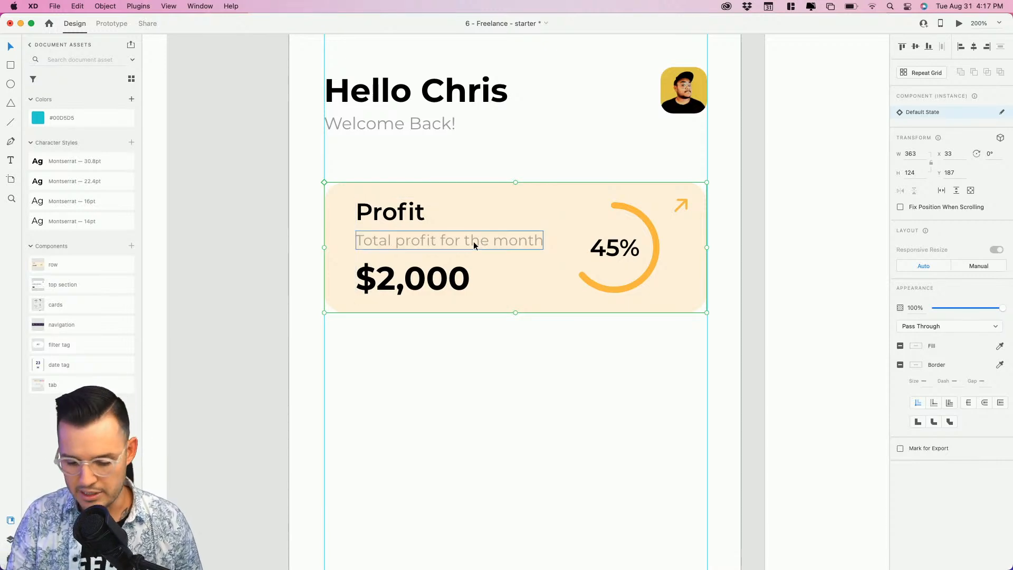
Duplicate the Profit card below itself at about Y 357 and change the copy's title to "Expenses"
{"action": "key", "text": "super+minus"}
{"action": "scroll", "coordinate": [527, 301], "scroll_direction": "down", "scroll_amount": 3}
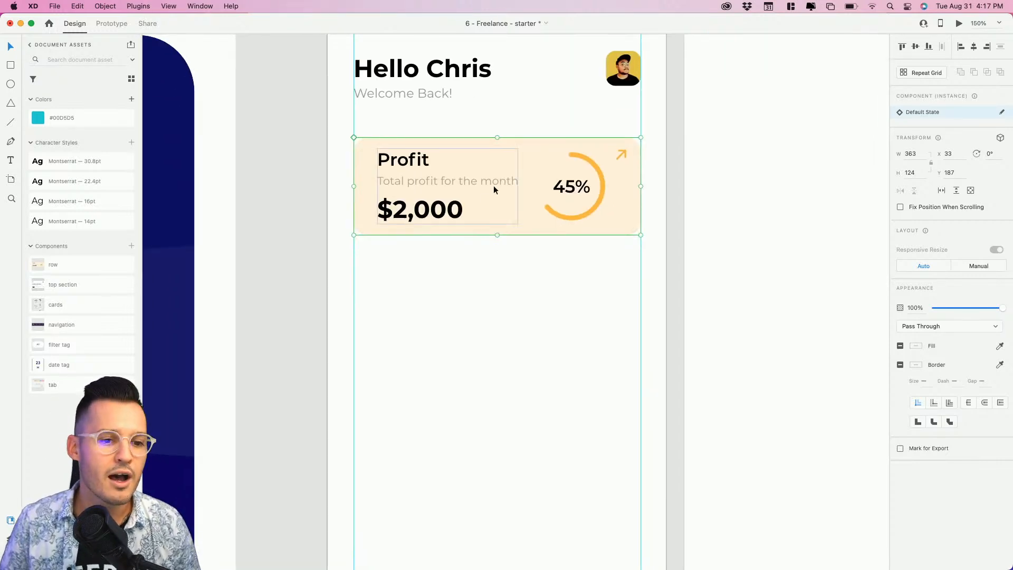
{"action": "left_click_drag", "start_coordinate": [526, 162], "coordinate": [537, 291]}
{"action": "double_click", "coordinate": [398, 297]}
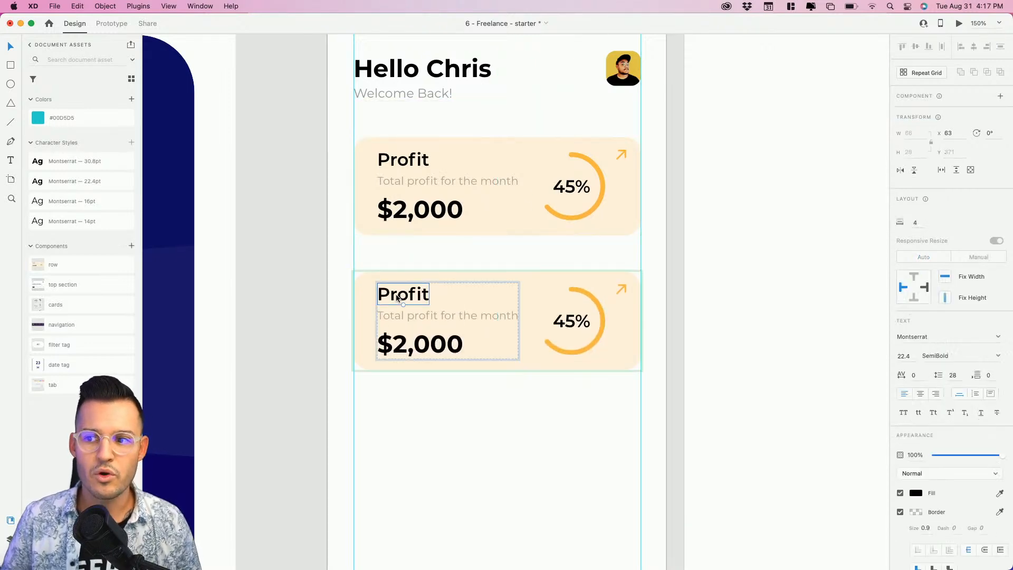
{"action": "double_click", "coordinate": [397, 297]}
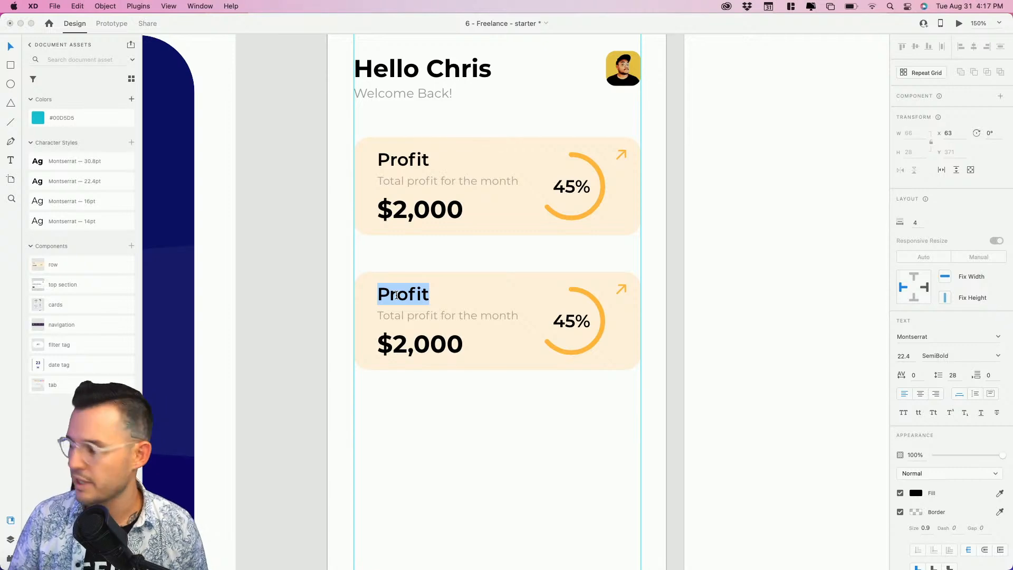
{"action": "type", "text": "Expenses"}
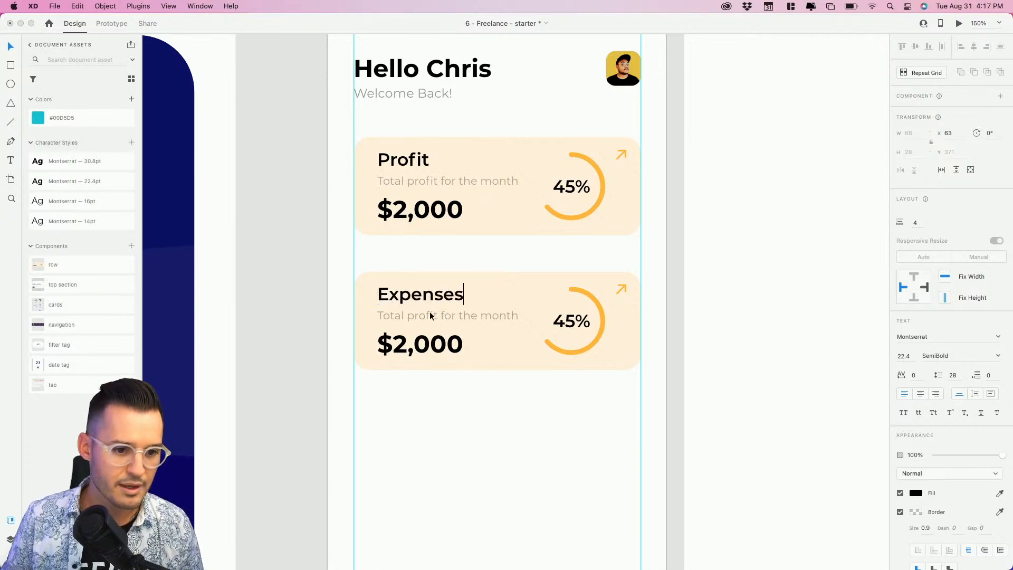
{"action": "key", "text": "Escape"}
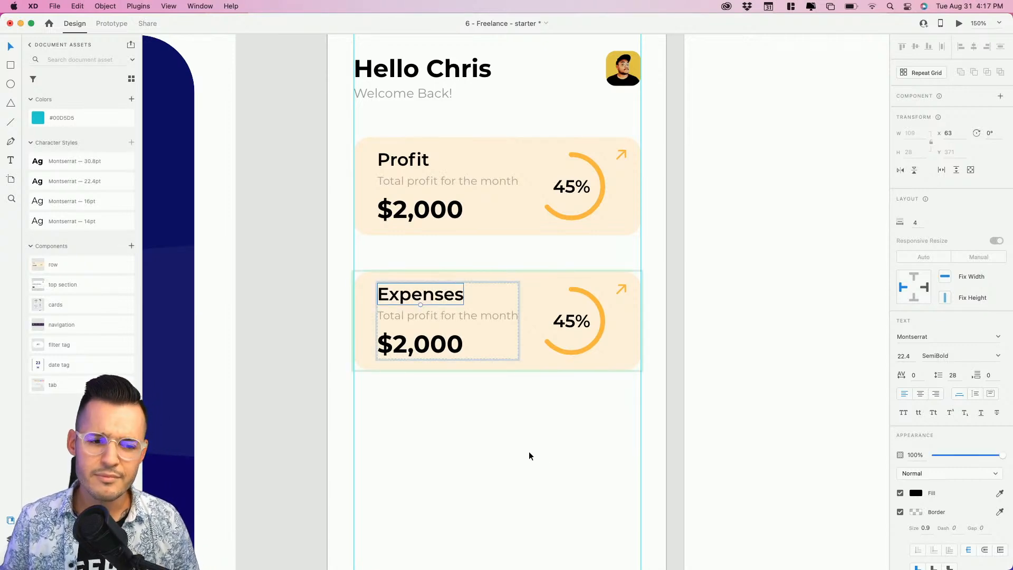
{"action": "left_click", "coordinate": [432, 464]}
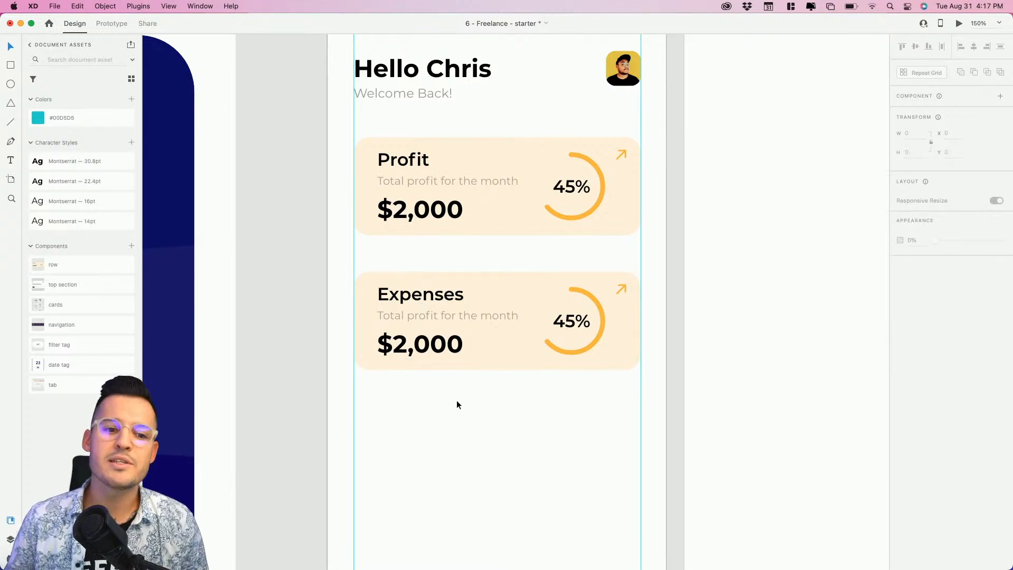
Change the Profit card's background fill to light green #DBFFDC and save the colour as a swatch
{"action": "left_click", "coordinate": [502, 233]}
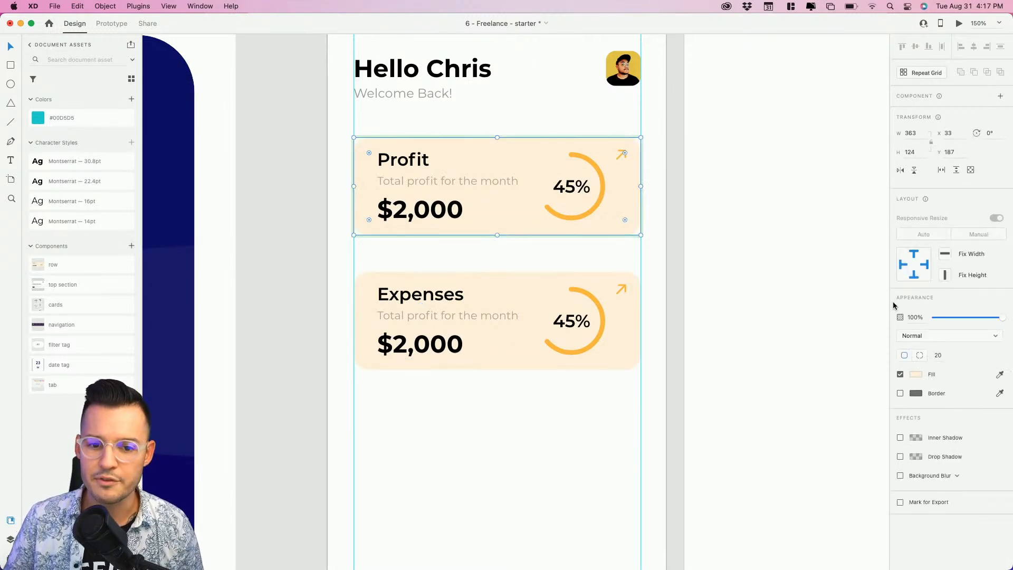
{"action": "left_click", "coordinate": [918, 374]}
{"action": "left_click", "coordinate": [882, 387]}
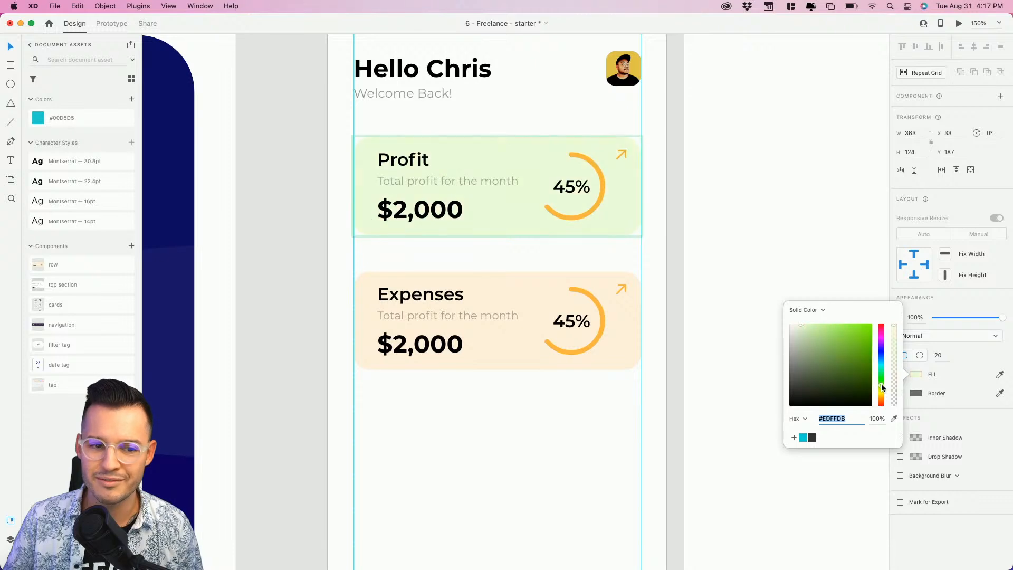
{"action": "mouse_move", "coordinate": [882, 387]}
{"action": "left_mouse_down"}
{"action": "mouse_move", "coordinate": [881, 371]}
{"action": "mouse_move", "coordinate": [882, 380]}
{"action": "left_mouse_up"}
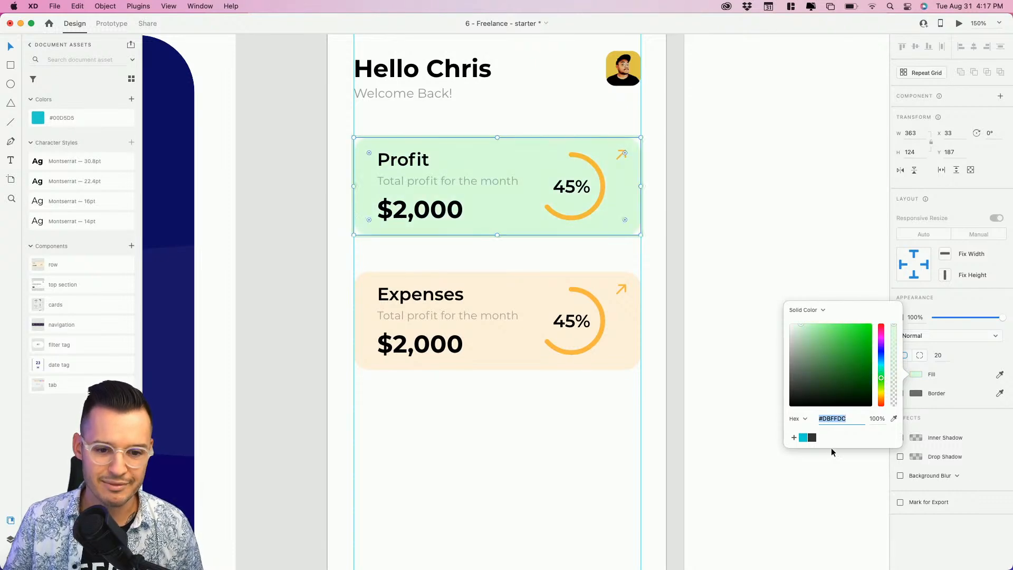
{"action": "left_click", "coordinate": [794, 438]}
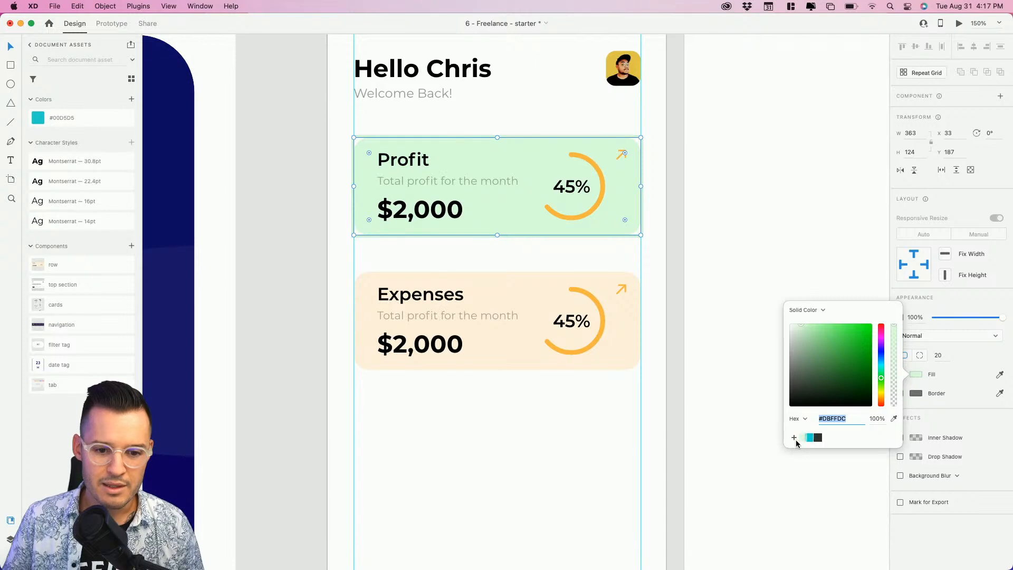
Change the Profit card's progress ring border to green #40D544 and save the colour as a swatch
{"action": "left_click", "coordinate": [601, 202]}
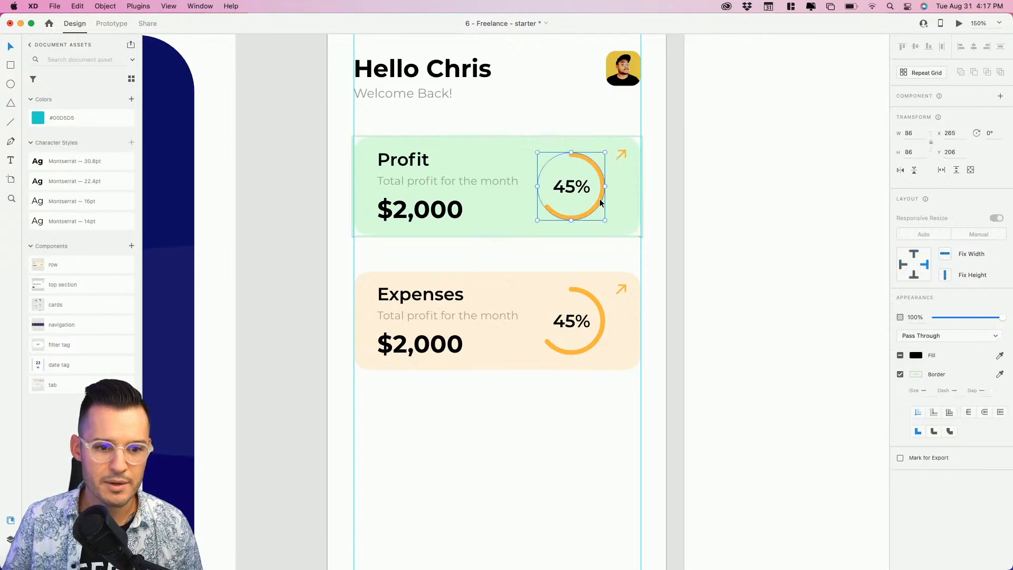
{"action": "double_click", "coordinate": [599, 201]}
{"action": "left_click", "coordinate": [915, 374]}
{"action": "left_click", "coordinate": [802, 428]}
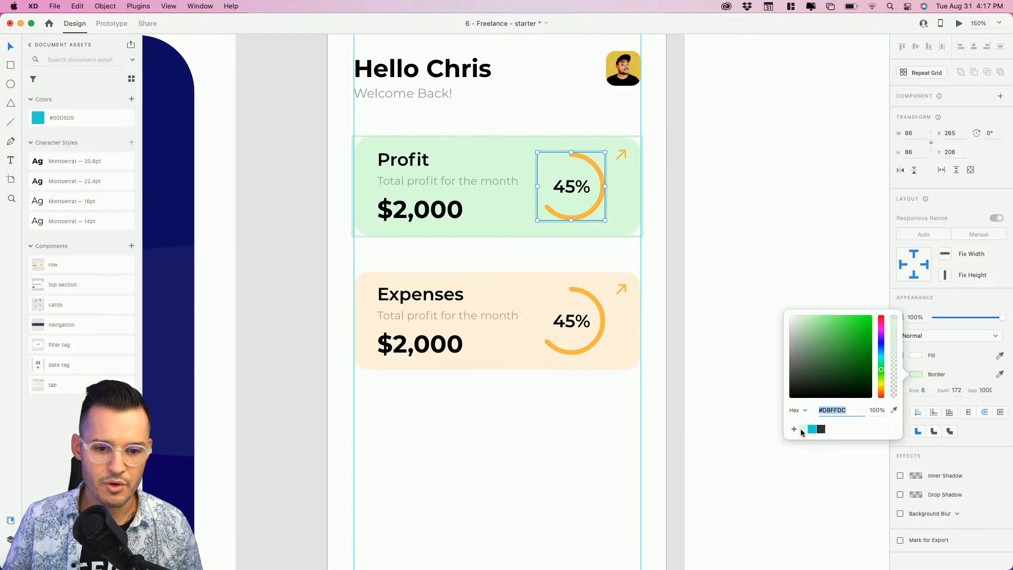
{"action": "left_click", "coordinate": [809, 316]}
{"action": "mouse_move", "coordinate": [809, 316]}
{"action": "left_mouse_down"}
{"action": "mouse_move", "coordinate": [852, 315]}
{"action": "mouse_move", "coordinate": [846, 328]}
{"action": "left_mouse_up"}
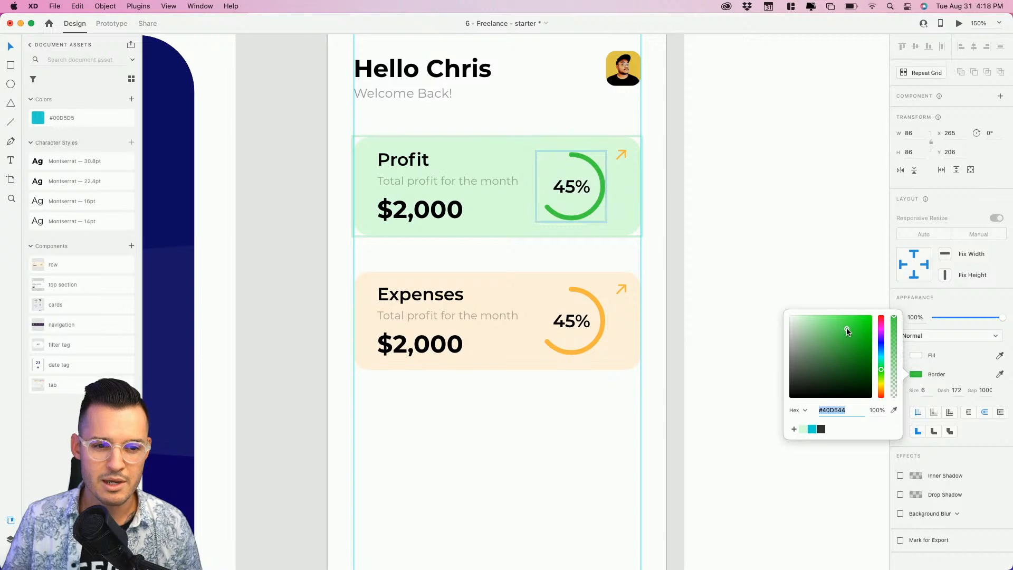
{"action": "left_click", "coordinate": [794, 429]}
Apply the saved green #40D544 to the border of the Profit card's arrow icon
{"action": "left_click", "coordinate": [622, 156]}
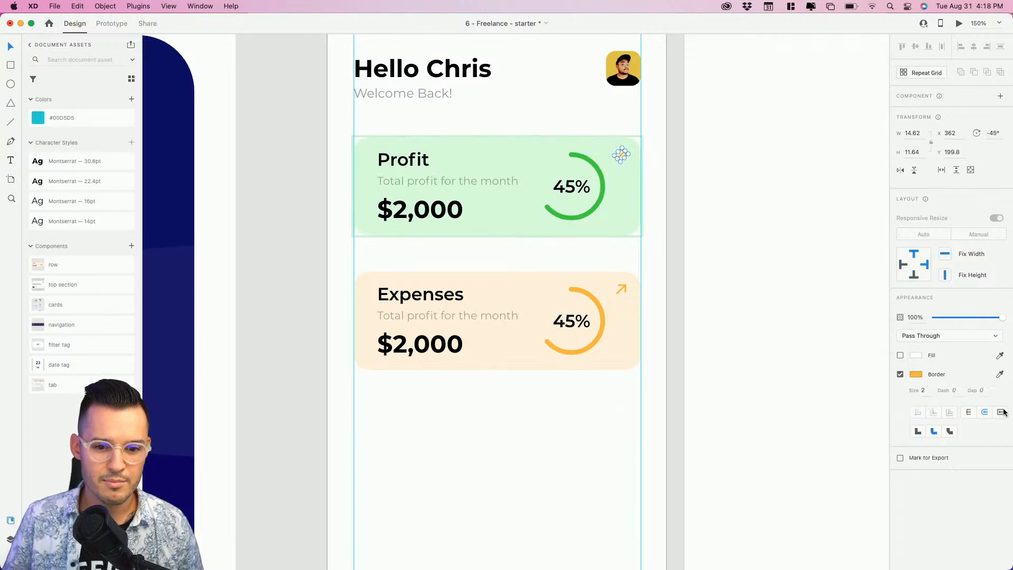
{"action": "left_click", "coordinate": [915, 374]}
{"action": "left_click", "coordinate": [803, 429]}
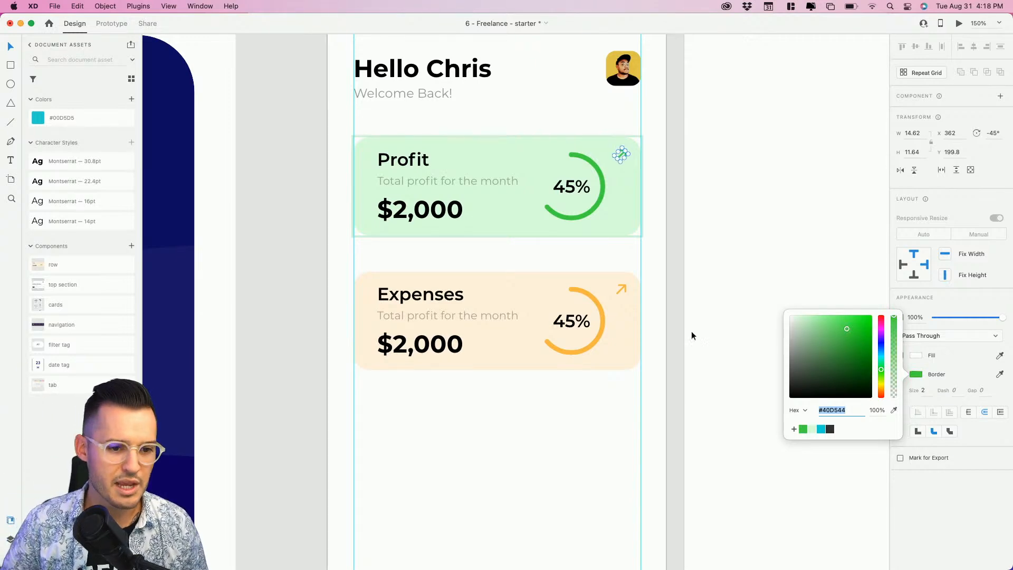
Rotate the Expenses card's arrow icon to 45° so that it points down and to the right
{"action": "left_click", "coordinate": [624, 289]}
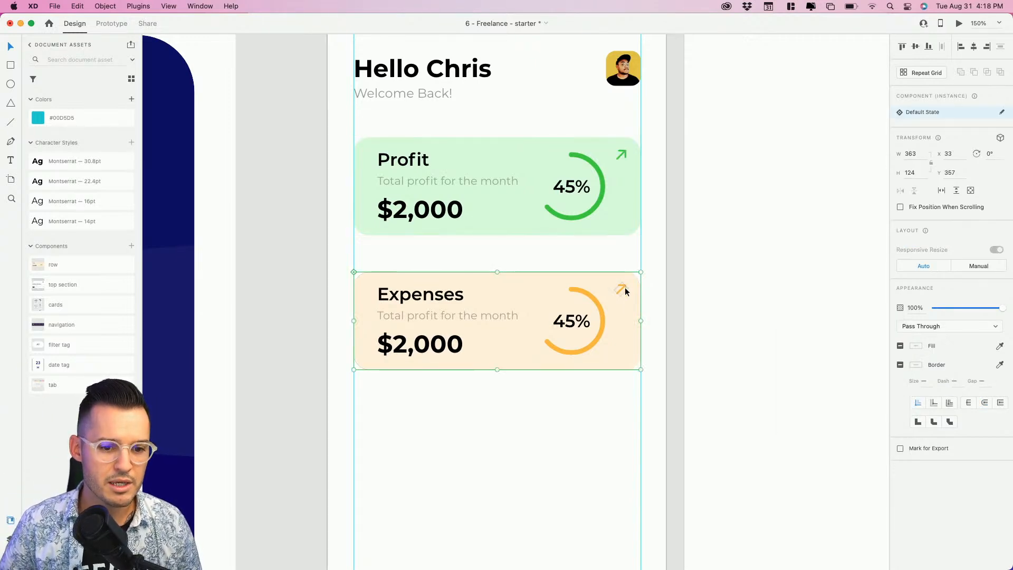
{"action": "double_click", "coordinate": [623, 289]}
{"action": "left_click_drag", "start_coordinate": [627, 284], "coordinate": [639, 296]}
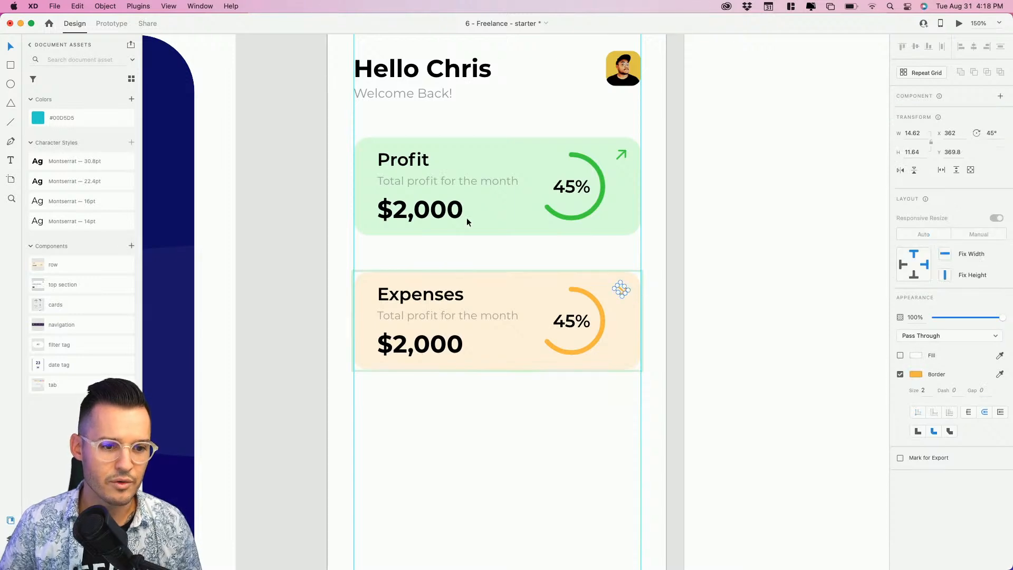
Change the percentage inside the Expenses card's progress ring to 12%
{"action": "double_click", "coordinate": [567, 318]}
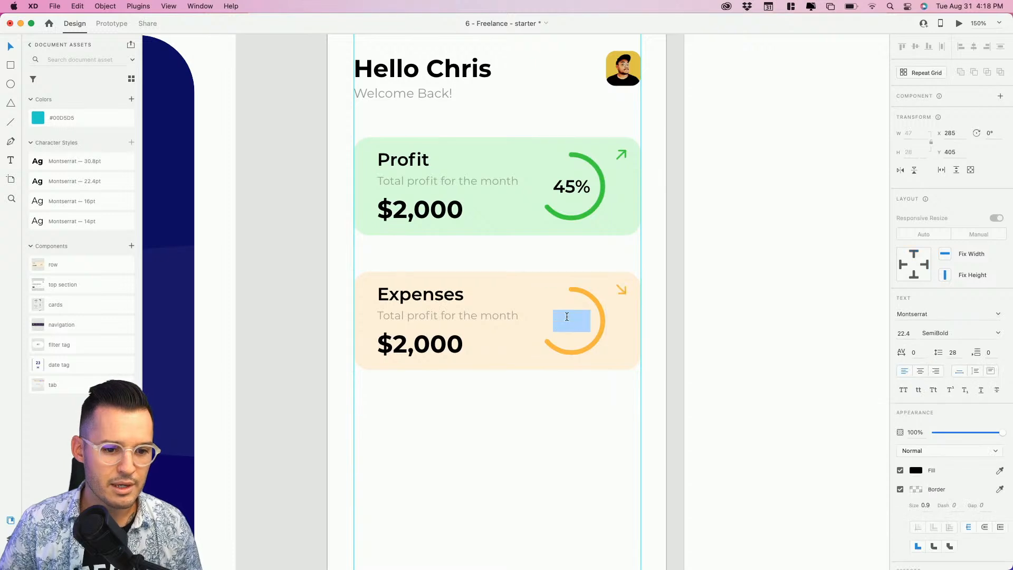
{"action": "key", "text": "Left"}
{"action": "key", "text": "shift+Right"}
{"action": "key", "text": "shift+Right"}
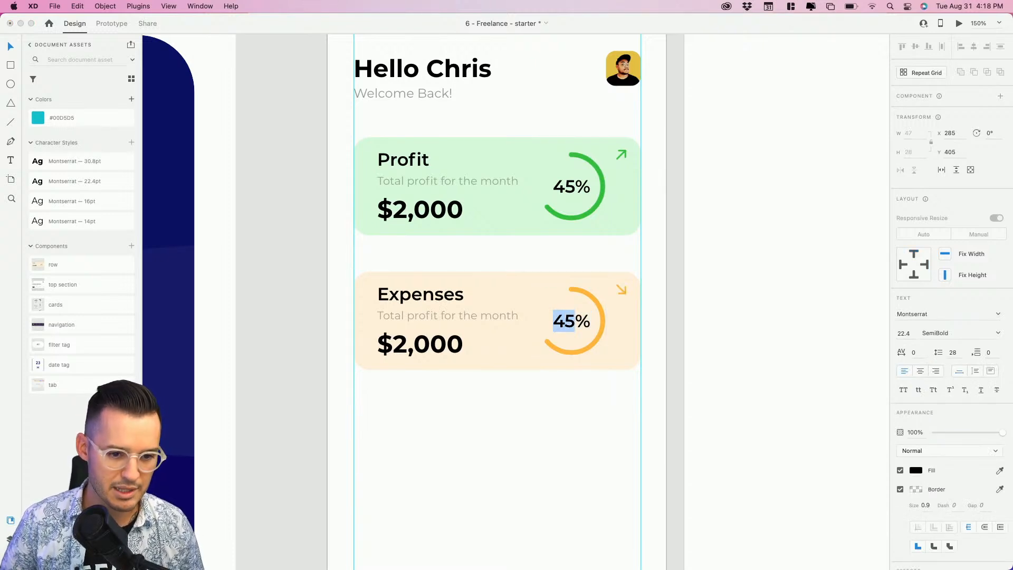
{"action": "type", "text": "12"}
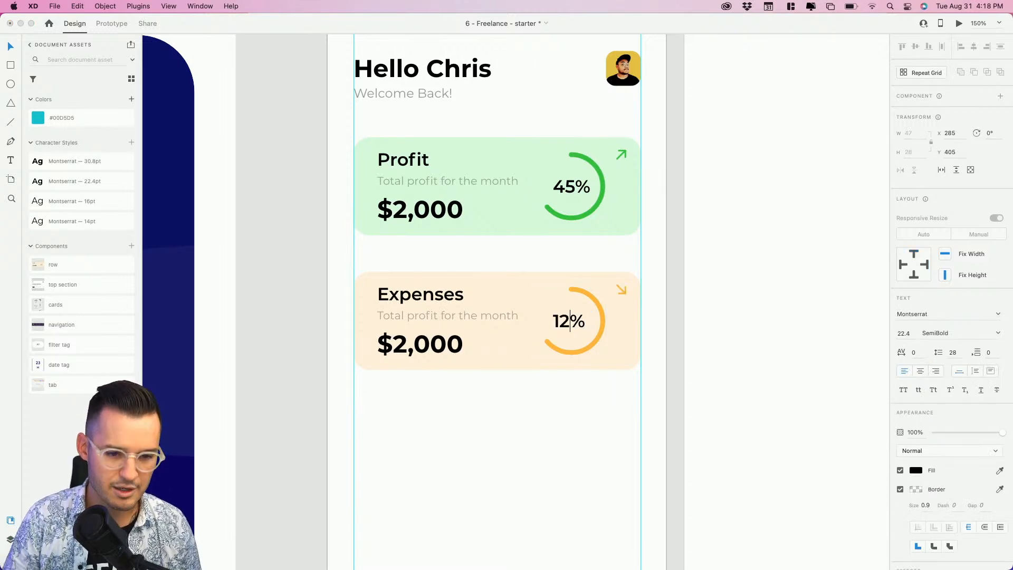
Change the Expenses card's amount to $150
{"action": "left_click", "coordinate": [427, 356]}
{"action": "double_click", "coordinate": [422, 346]}
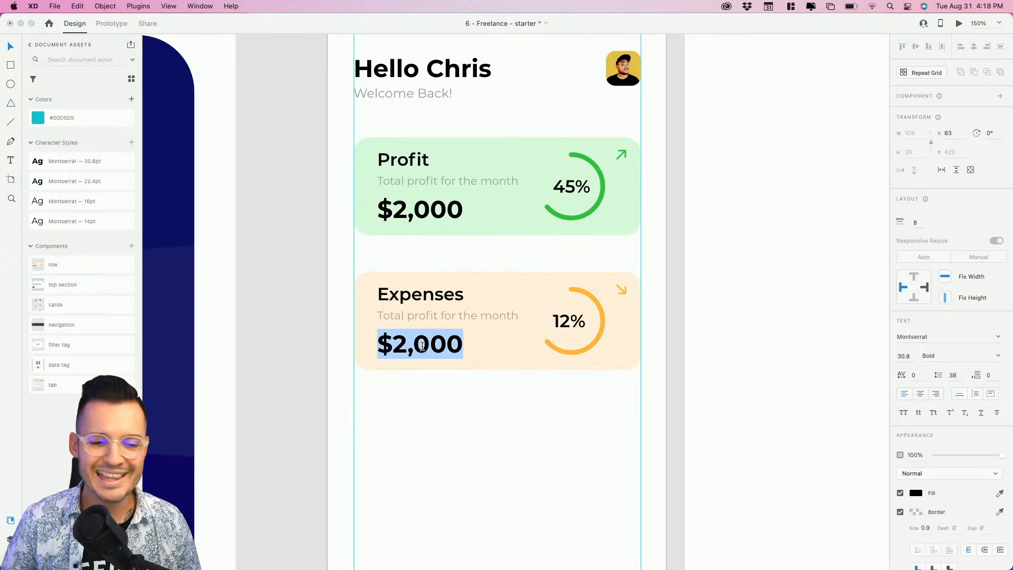
{"action": "key", "text": "Left"}
{"action": "key", "text": "Right"}
{"action": "key", "text": "shift+End"}
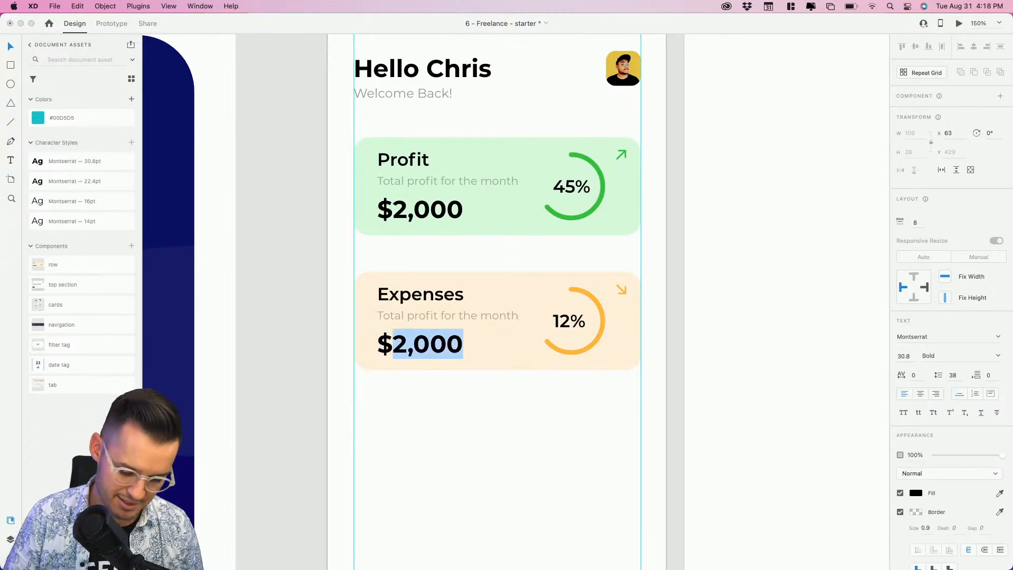
{"action": "type", "text": "150"}
{"action": "left_click", "coordinate": [416, 431]}
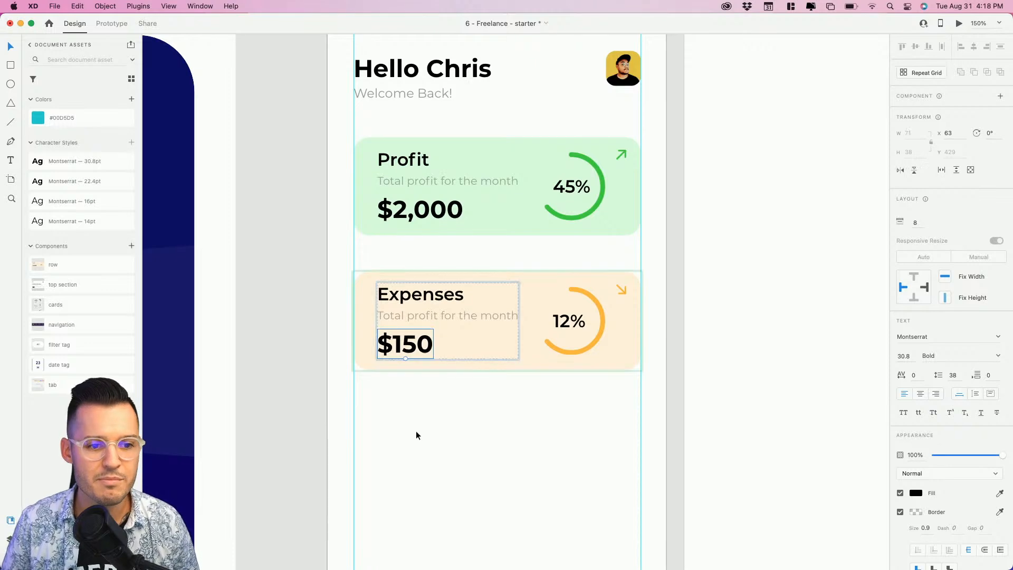
{"action": "left_click", "coordinate": [415, 430]}
Save the Expenses card's background fill #FFF1DB as a colour swatch
{"action": "left_click_drag", "start_coordinate": [428, 449], "coordinate": [421, 481]}
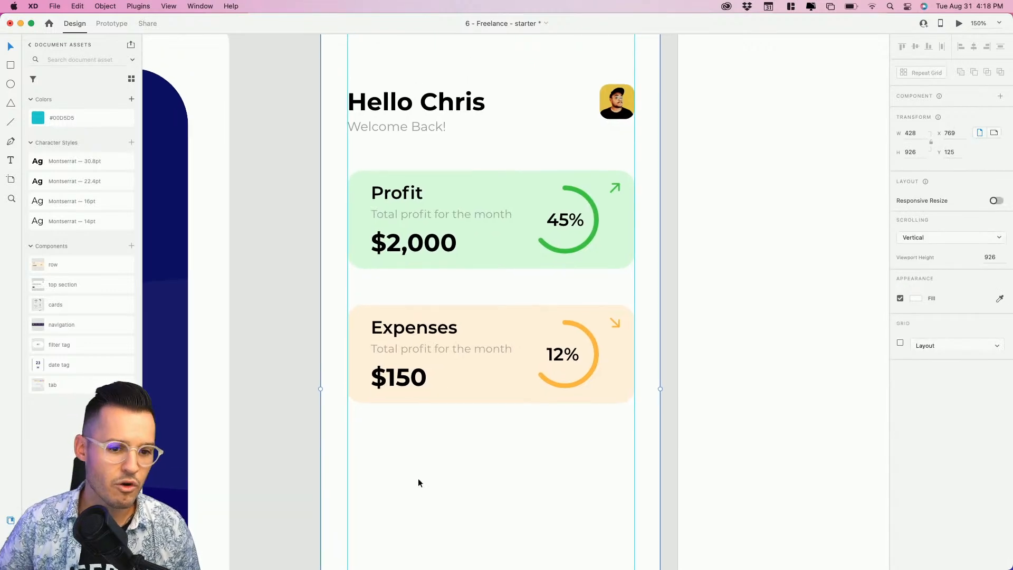
{"action": "double_click", "coordinate": [575, 383]}
{"action": "left_click", "coordinate": [588, 399]}
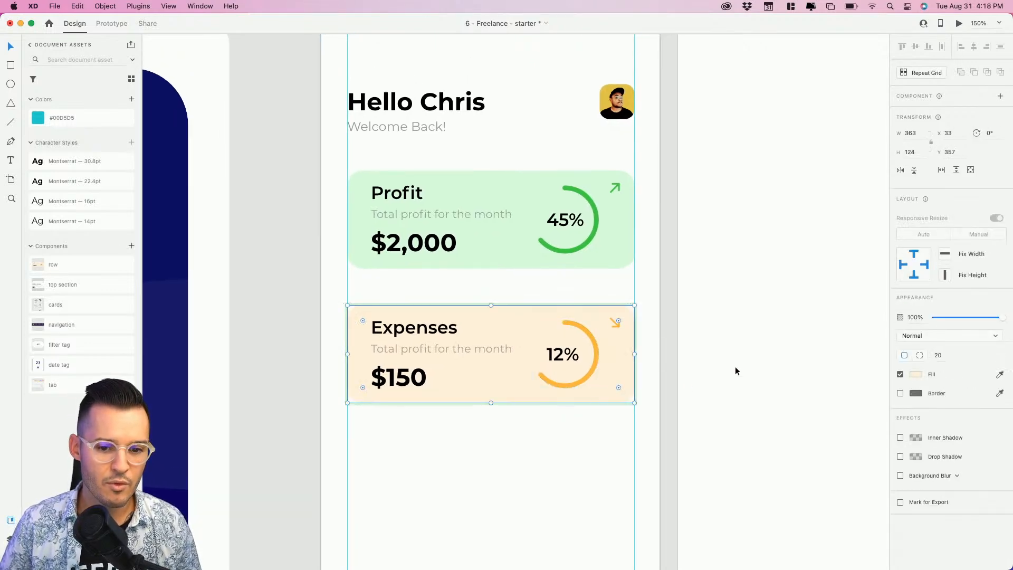
{"action": "left_click", "coordinate": [916, 374]}
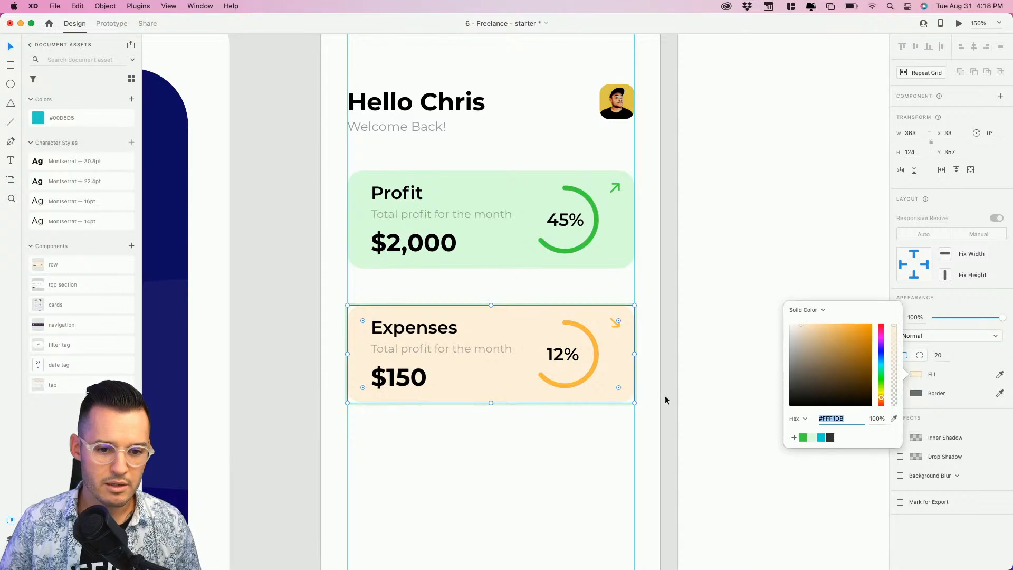
{"action": "left_click", "coordinate": [794, 438]}
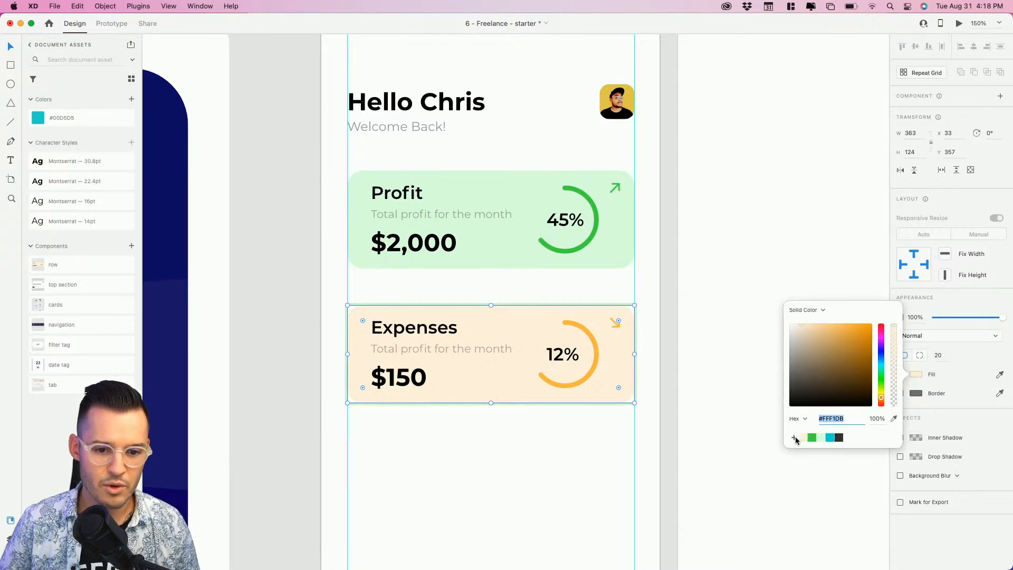
Save the border colour #FAB642 of the Expenses card's progress ring as a colour swatch
{"action": "double_click", "coordinate": [574, 383]}
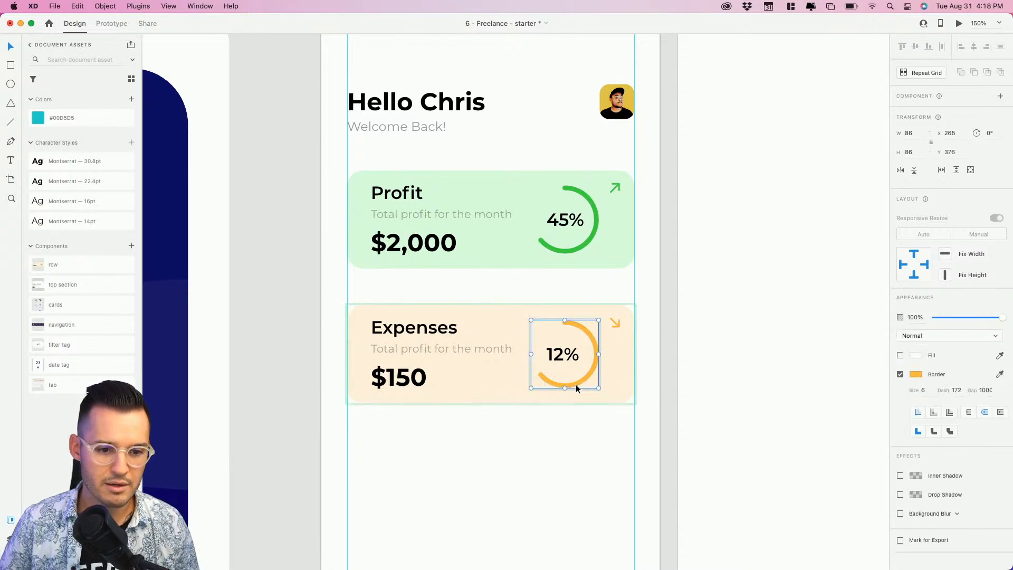
{"action": "left_click", "coordinate": [916, 374]}
{"action": "left_click", "coordinate": [794, 430]}
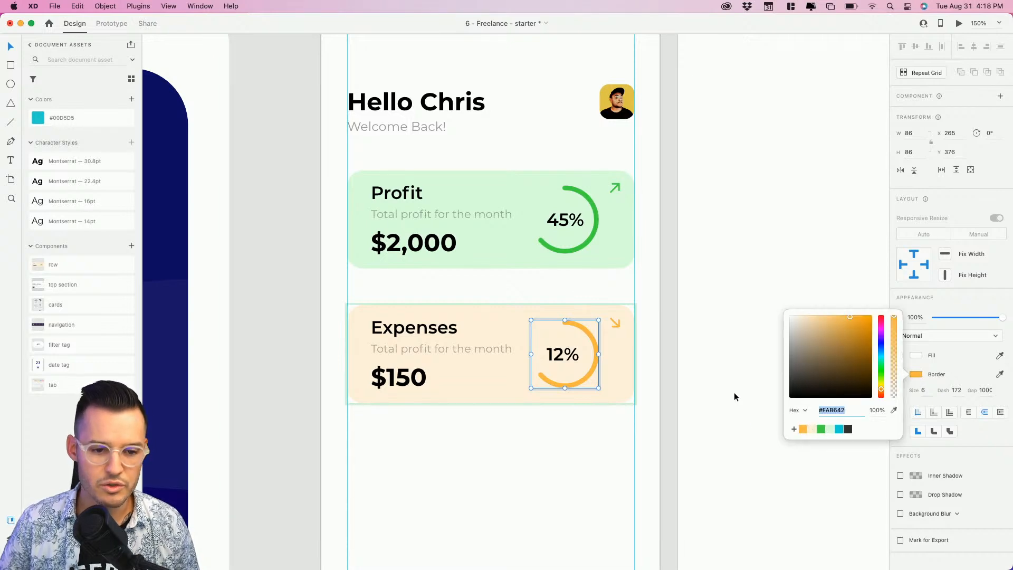
{"action": "left_click", "coordinate": [734, 396]}
Add the background and ring colours of the Expenses and Profit cards to the document's colour assets
{"action": "left_click", "coordinate": [583, 375]}
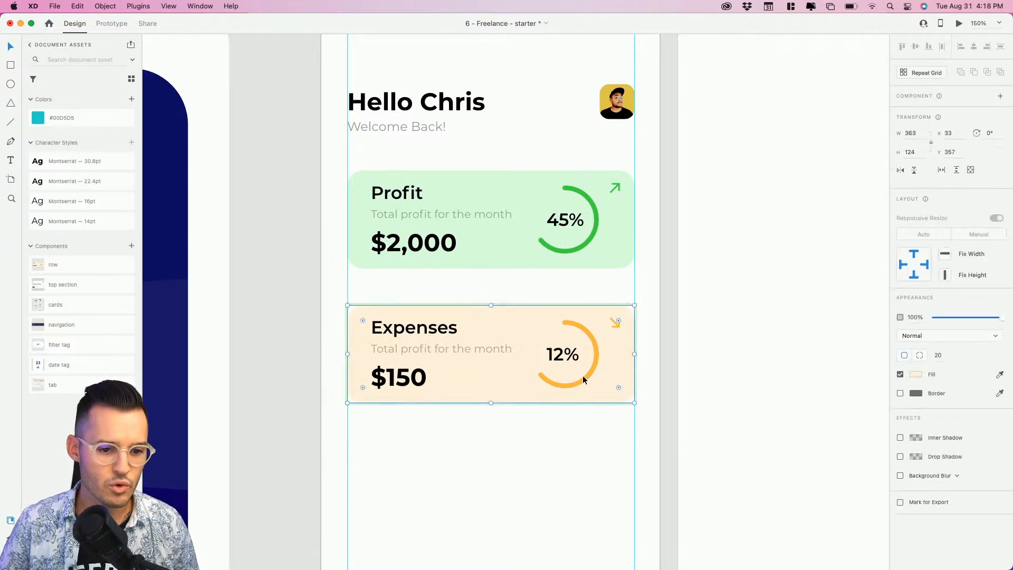
{"action": "left_click", "coordinate": [131, 99]}
{"action": "left_click", "coordinate": [626, 254]}
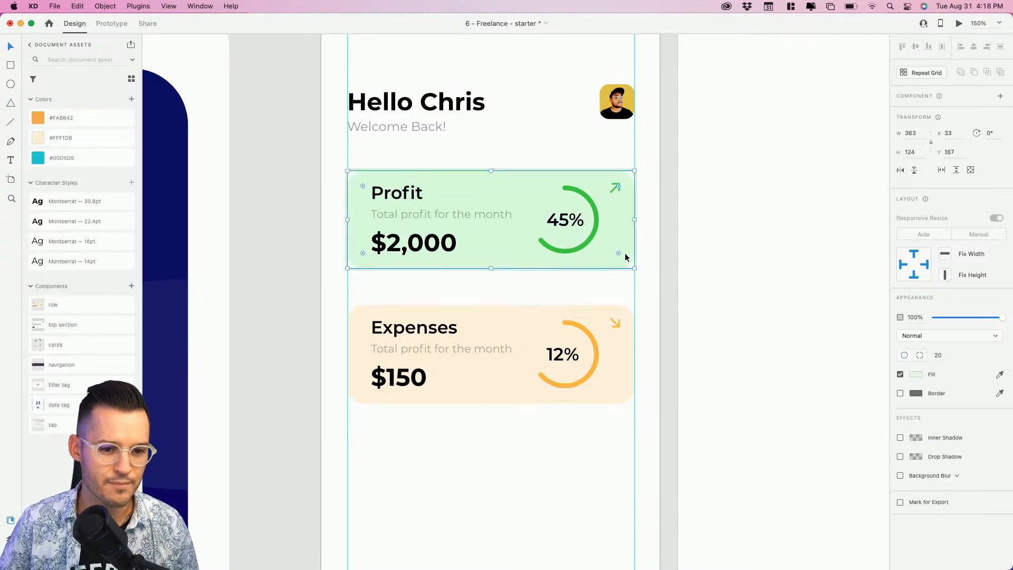
{"action": "left_click", "coordinate": [585, 247], "text": "shift"}
{"action": "left_click", "coordinate": [131, 99]}
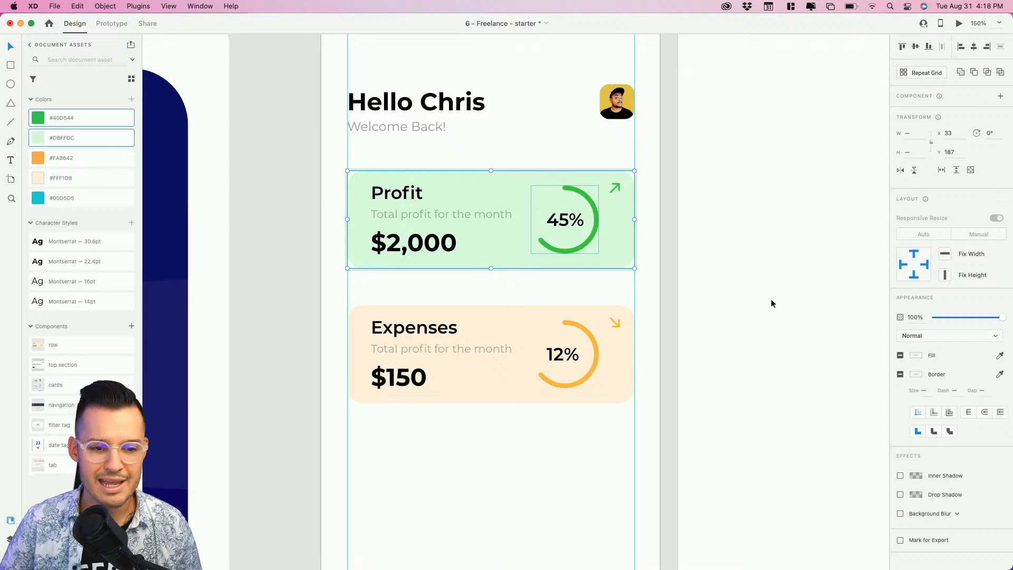
Tighten the gap between the Profit and Expenses cards and duplicate the Expenses card directly below with equal spacing
{"action": "left_click", "coordinate": [714, 349]}
{"action": "scroll", "coordinate": [716, 359], "scroll_direction": "down", "scroll_amount": 3}
{"action": "left_click", "coordinate": [455, 296]}
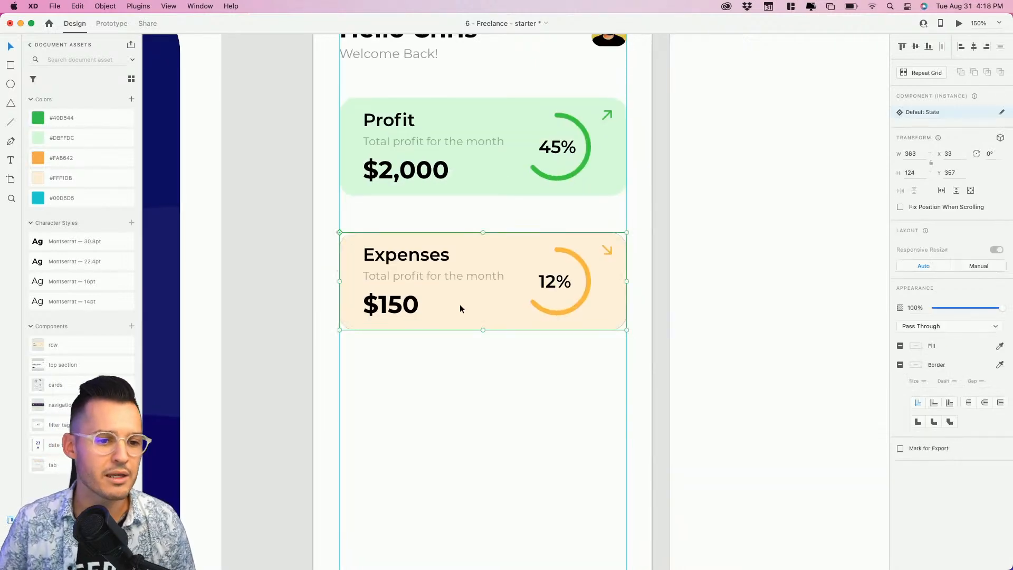
{"action": "left_click_drag", "start_coordinate": [460, 303], "coordinate": [486, 371]}
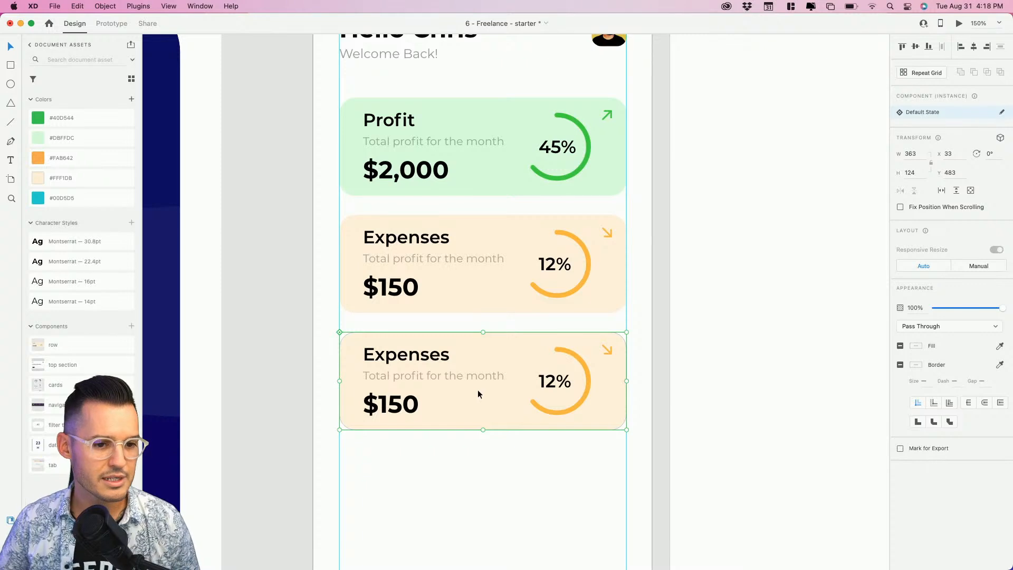
Change the title of the duplicated third card to "Inquires"
{"action": "double_click", "coordinate": [416, 356]}
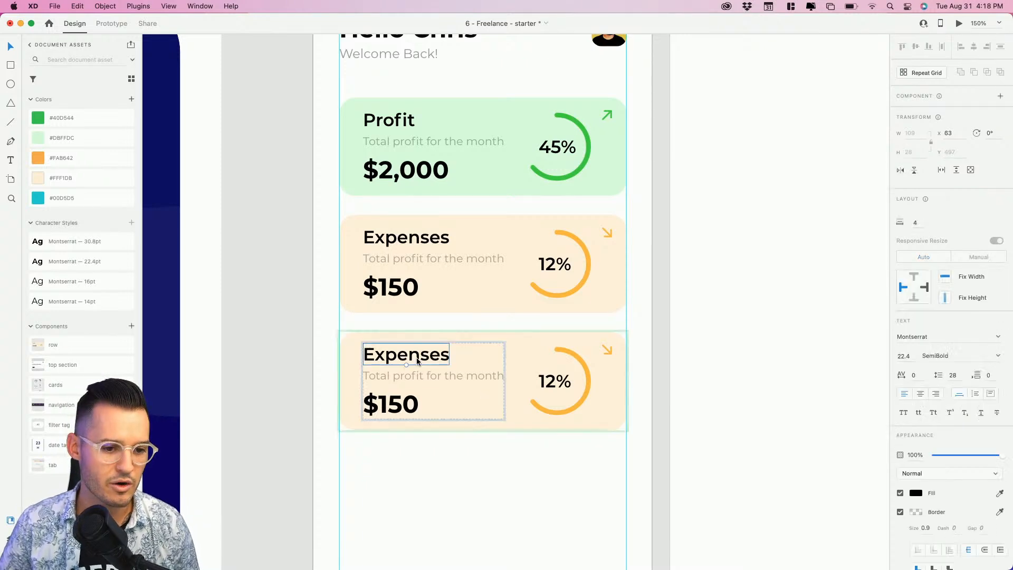
{"action": "double_click", "coordinate": [416, 358]}
{"action": "type", "text": "Inquires"}
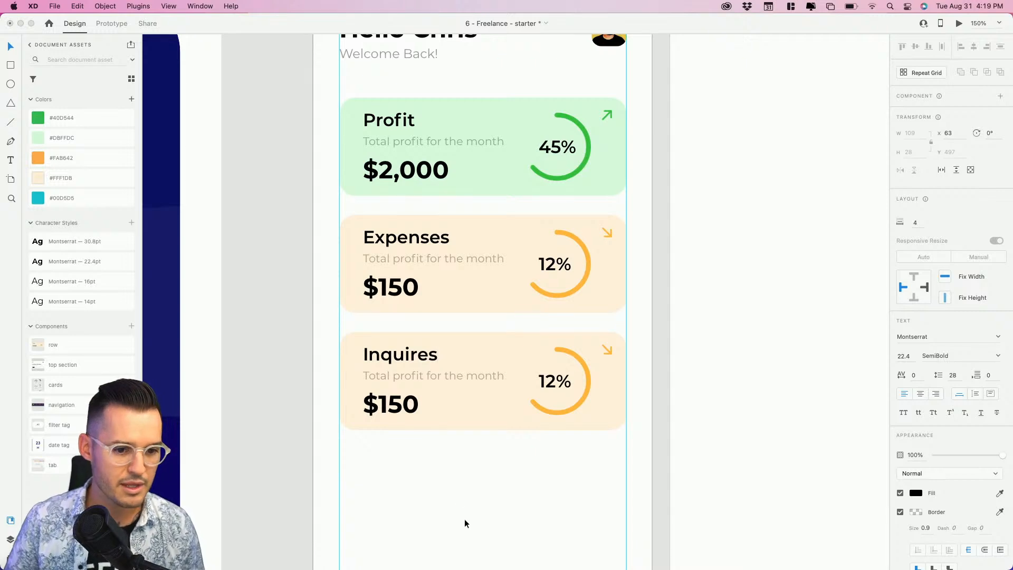
Set the third card's background fill to light blue #DBF7FF and save it as a swatch and document colour
{"action": "left_click", "coordinate": [606, 417]}
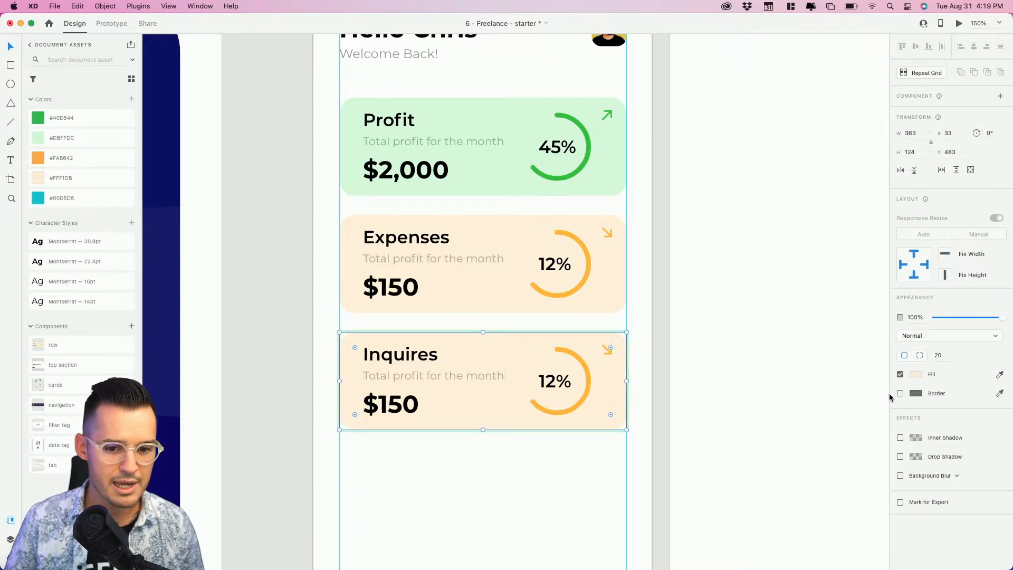
{"action": "left_click", "coordinate": [917, 375]}
{"action": "left_click_drag", "start_coordinate": [882, 389], "coordinate": [882, 364]}
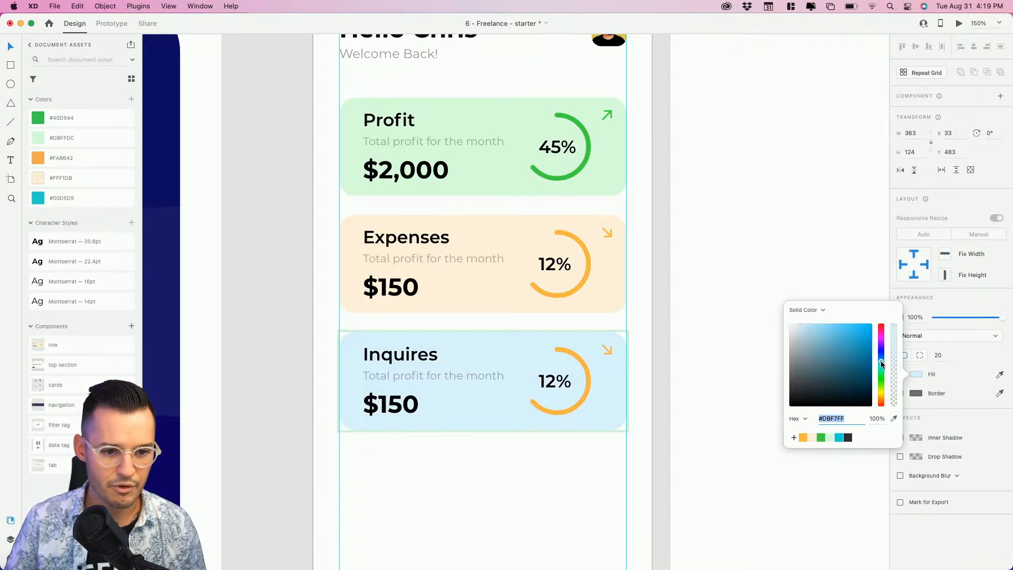
{"action": "left_click", "coordinate": [793, 437]}
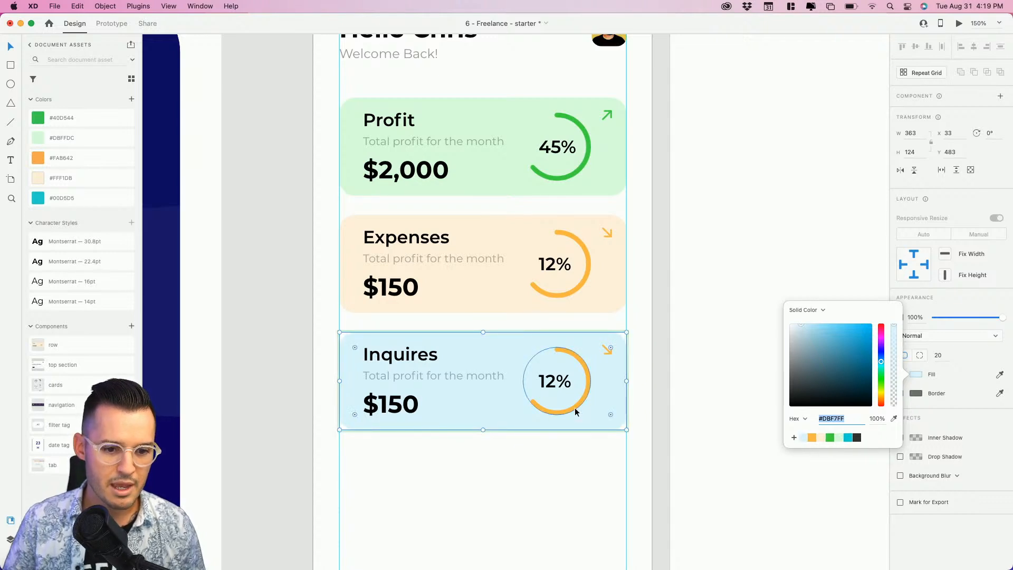
{"action": "left_click", "coordinate": [132, 100]}
{"action": "left_click", "coordinate": [132, 99]}
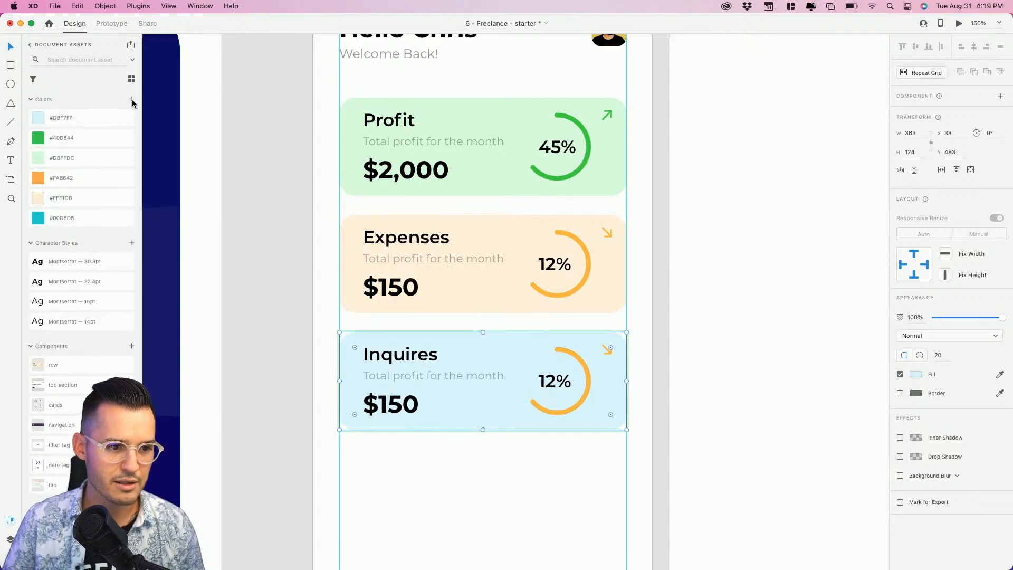
Set the border of the third card's progress ring to blue #29C1ED and add it to the document's colours
{"action": "double_click", "coordinate": [578, 403]}
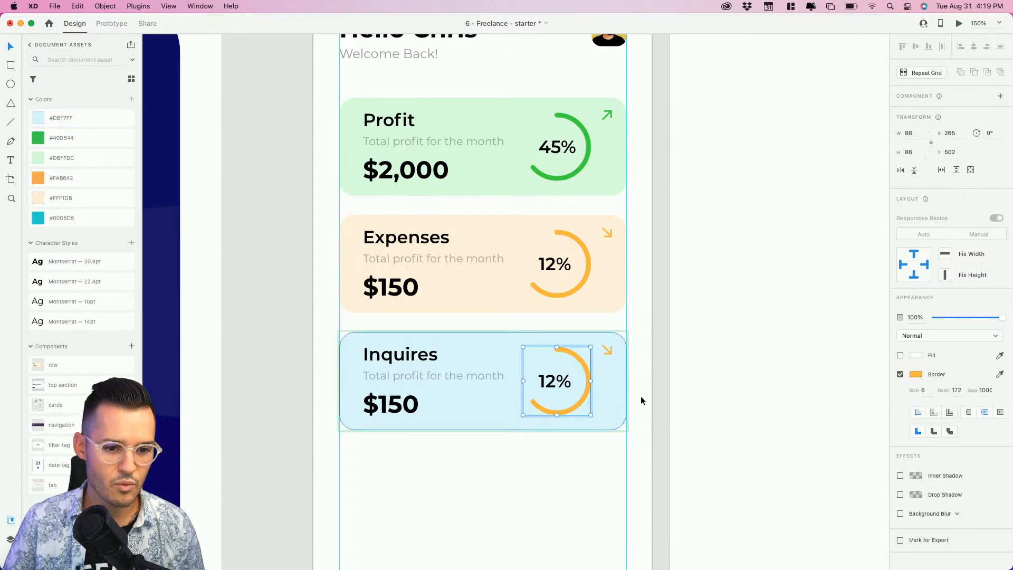
{"action": "left_click", "coordinate": [916, 374]}
{"action": "left_click", "coordinate": [803, 429]}
{"action": "left_click_drag", "start_coordinate": [813, 319], "coordinate": [857, 320]}
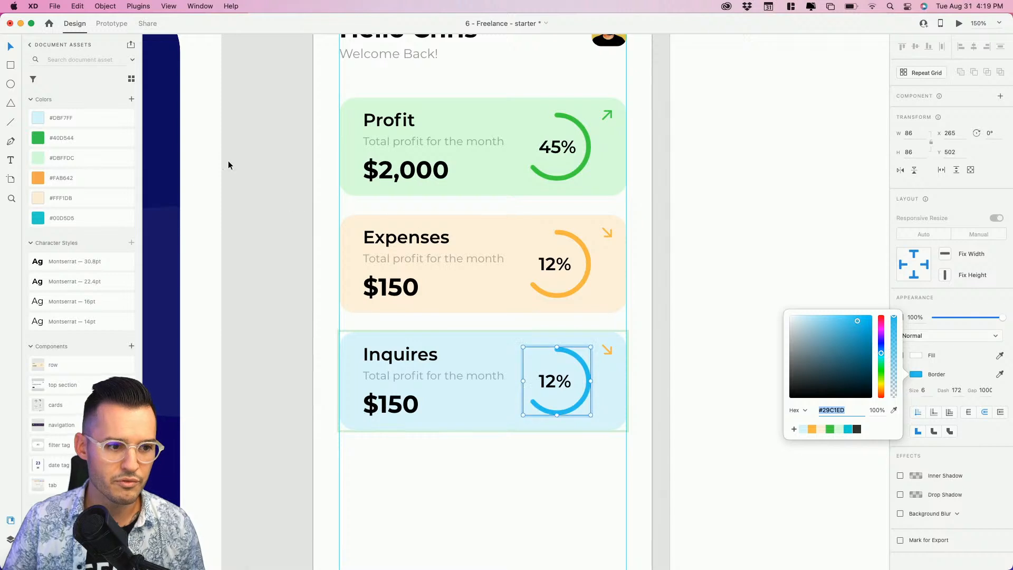
{"action": "left_click", "coordinate": [132, 100]}
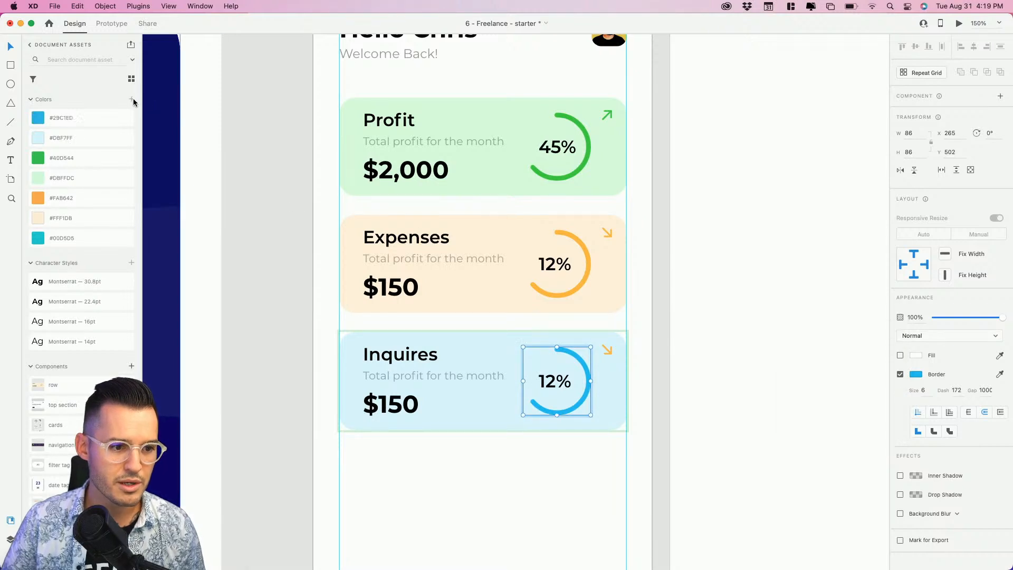
Apply the saved blue #29C1ED to the border of the third card's arrow icon
{"action": "left_click", "coordinate": [607, 351]}
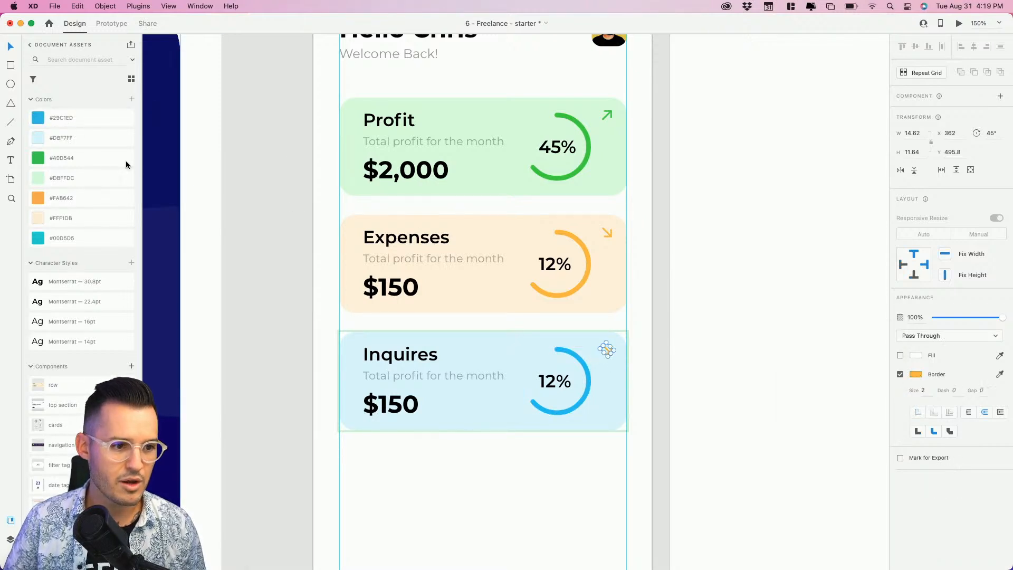
{"action": "right_click", "coordinate": [86, 117]}
{"action": "left_click", "coordinate": [131, 134]}
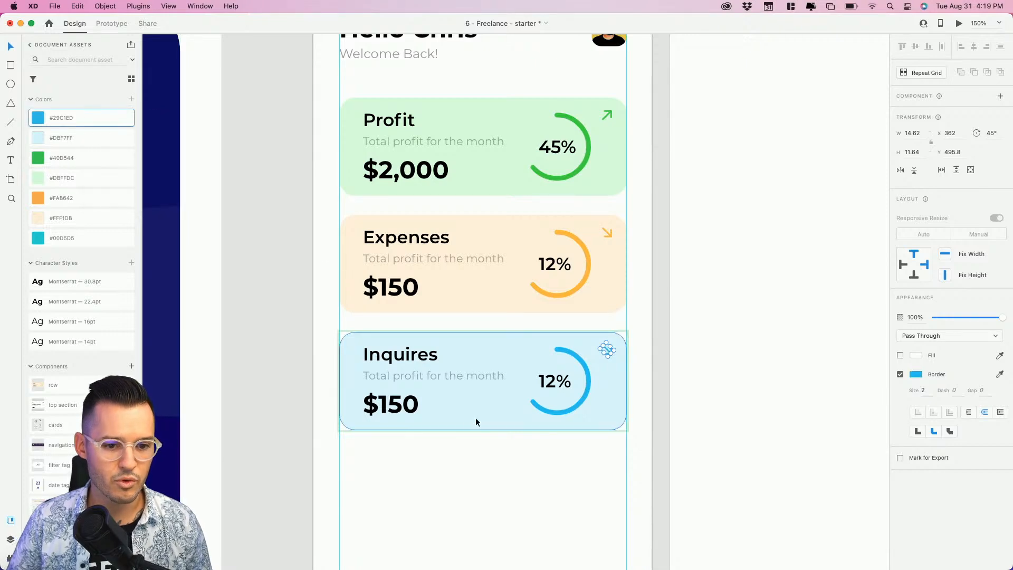
{"action": "left_click", "coordinate": [709, 429]}
Retype the third card's title as "Inquiry's"
{"action": "scroll", "coordinate": [737, 426], "scroll_direction": "down", "scroll_amount": 2}
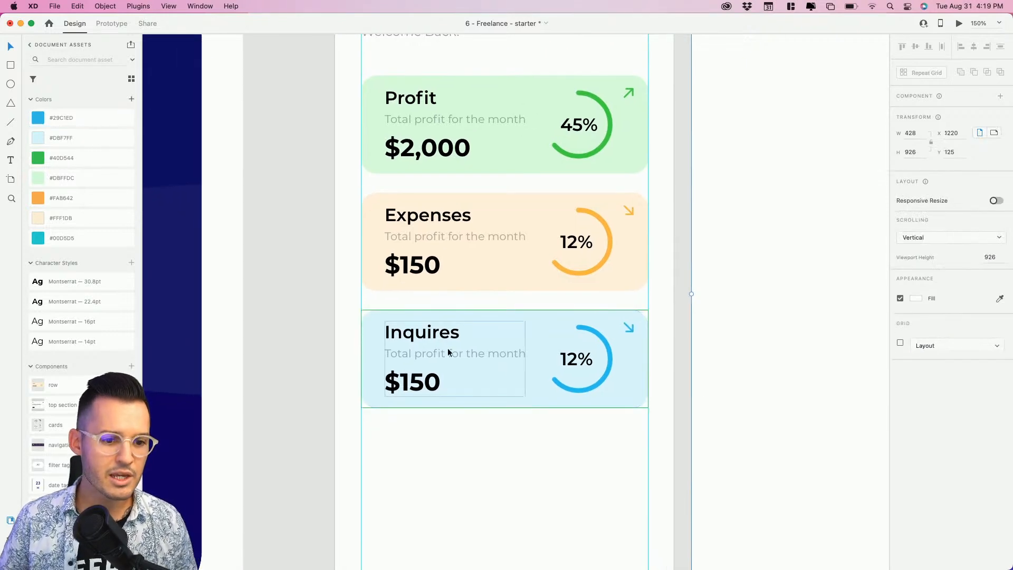
{"action": "double_click", "coordinate": [441, 331]}
{"action": "double_click", "coordinate": [440, 332]}
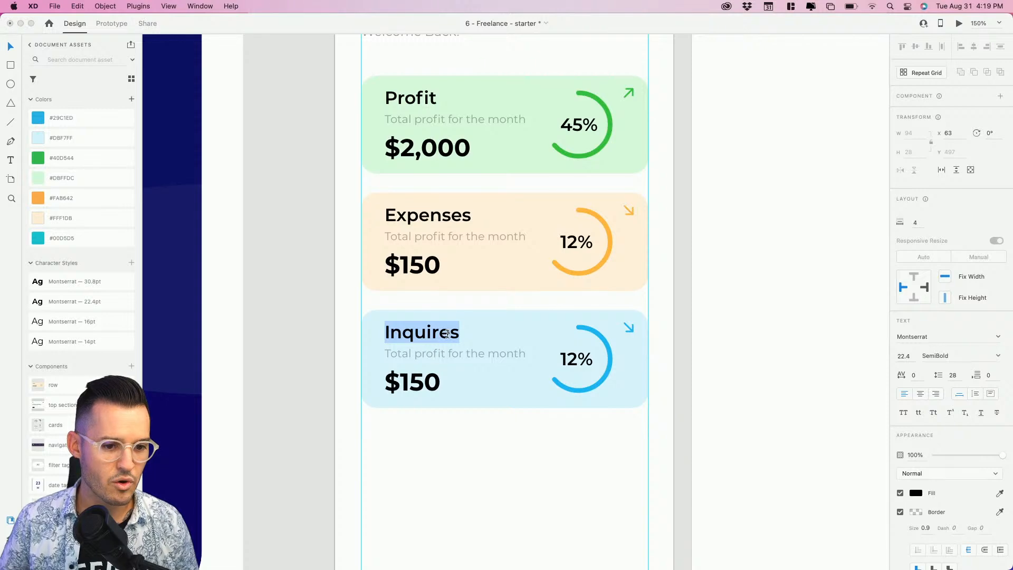
{"action": "type", "text": "0"}
{"action": "key", "text": "super+z"}
{"action": "type", "text": "In"}
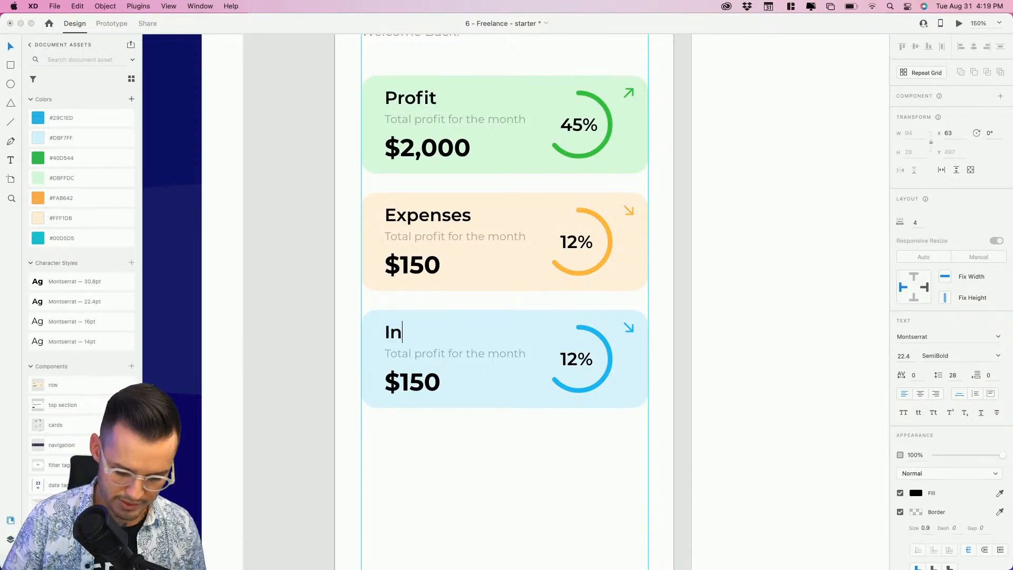
{"action": "type", "text": "quirys"}
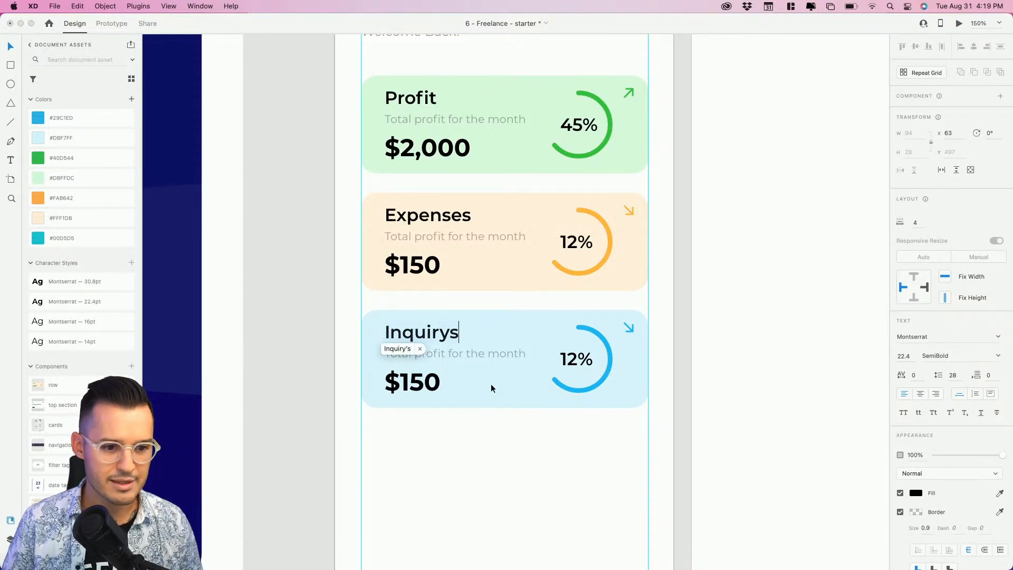
{"action": "left_click", "coordinate": [384, 348]}
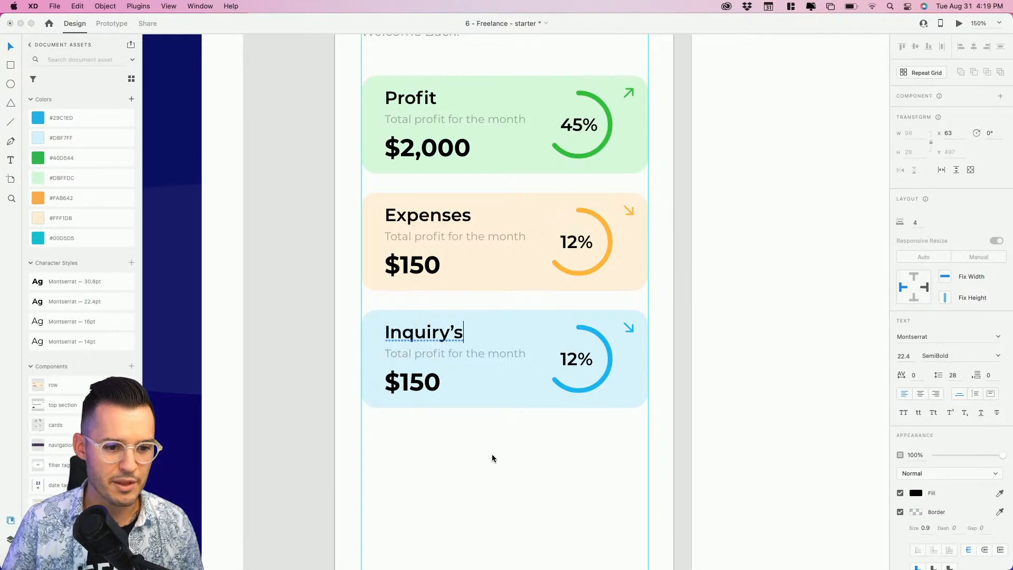
{"action": "key", "text": "Escape"}
Replace the dollar amount on the Inquiry's card with 9
{"action": "scroll", "coordinate": [355, 429], "scroll_direction": "down", "scroll_amount": 1}
{"action": "scroll", "coordinate": [559, 323], "scroll_direction": "up", "scroll_amount": 5}
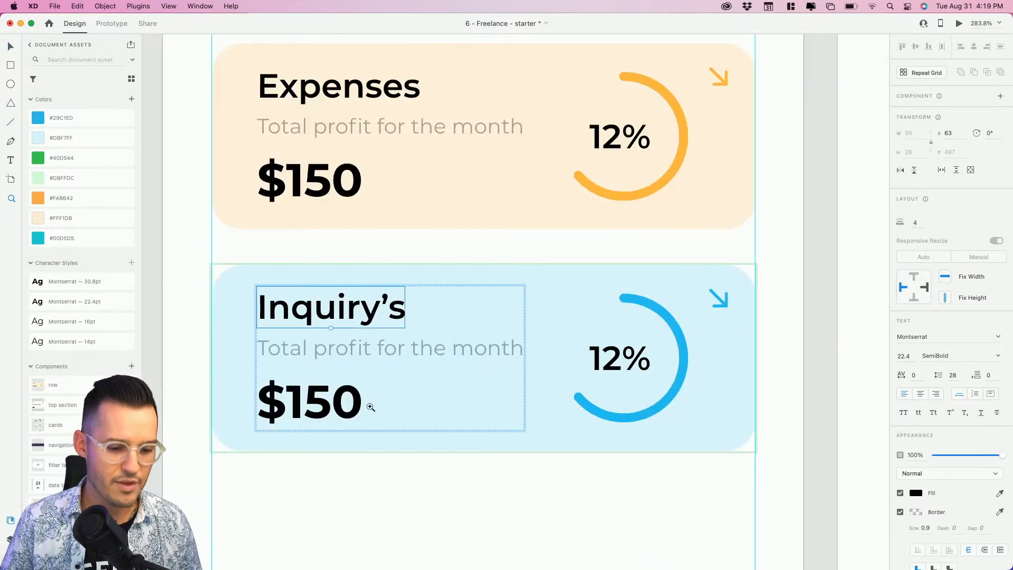
{"action": "double_click", "coordinate": [313, 401]}
{"action": "left_click_drag", "start_coordinate": [304, 401], "coordinate": [362, 401]}
{"action": "type", "text": "="}
{"action": "key", "text": "BackSpace"}
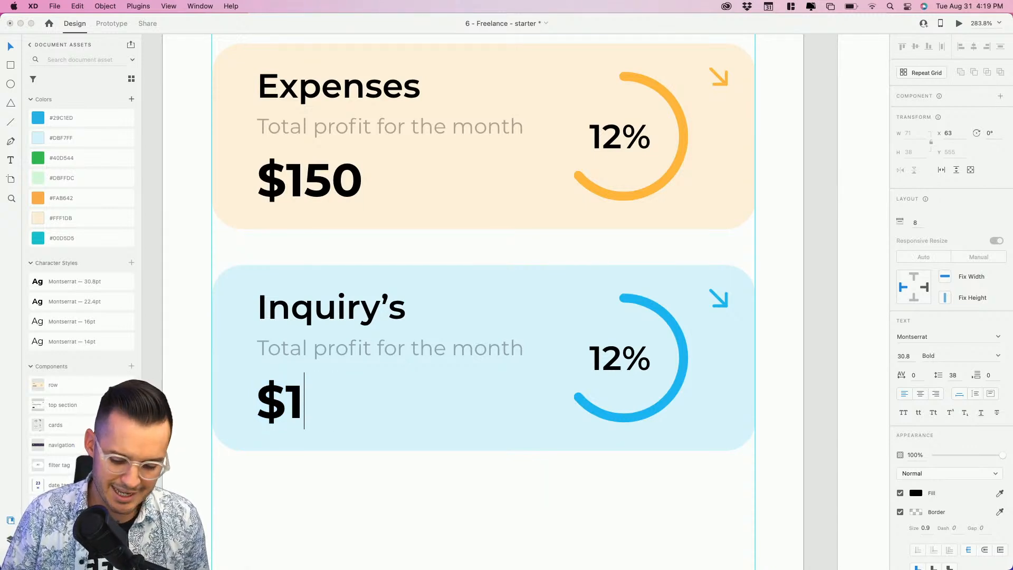
{"action": "key", "text": "BackSpace"}
{"action": "type", "text": "9"}
{"action": "key", "text": "Left"}
{"action": "key", "text": "BackSpace"}
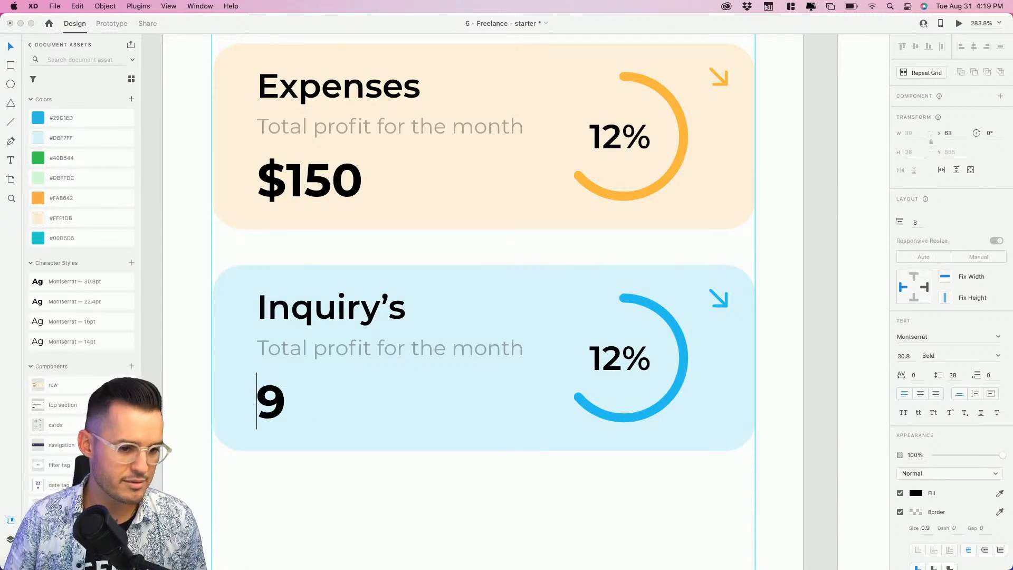
{"action": "key", "text": "Escape"}
Change the percentage inside the Inquiry's card's progress ring to 110%
{"action": "left_click", "coordinate": [618, 376]}
{"action": "double_click", "coordinate": [618, 370]}
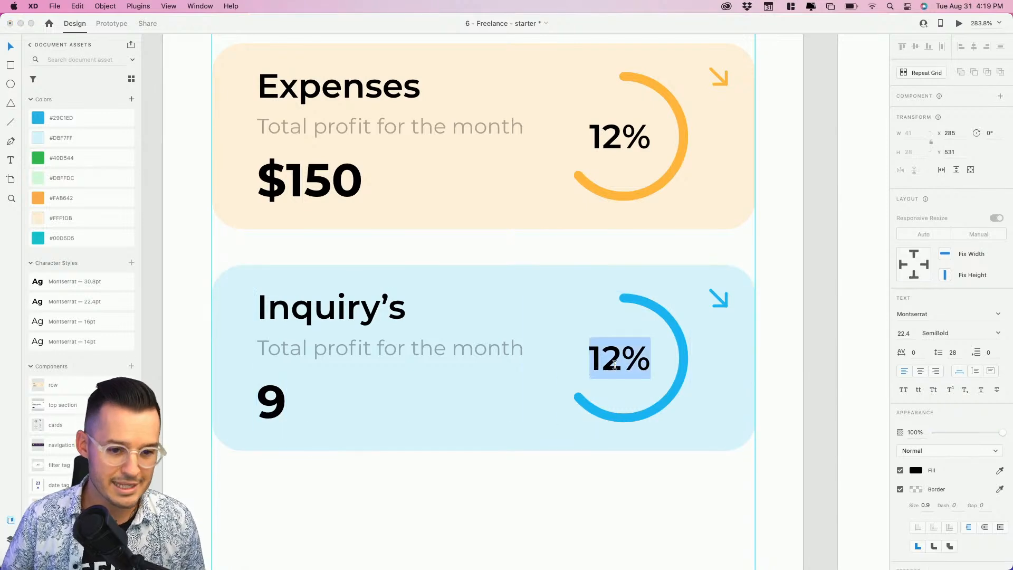
{"action": "left_click_drag", "start_coordinate": [622, 364], "coordinate": [589, 364]}
{"action": "type", "text": "110"}
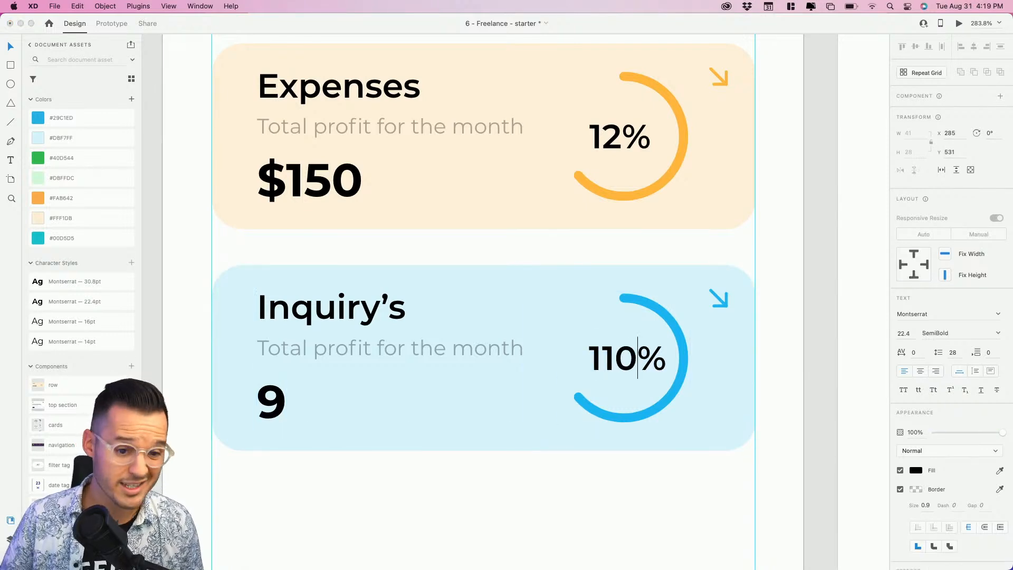
Rotate the Inquiry's card's arrow icon to -45° so that it points up and to the right
{"action": "left_click", "coordinate": [717, 301]}
{"action": "double_click", "coordinate": [720, 301]}
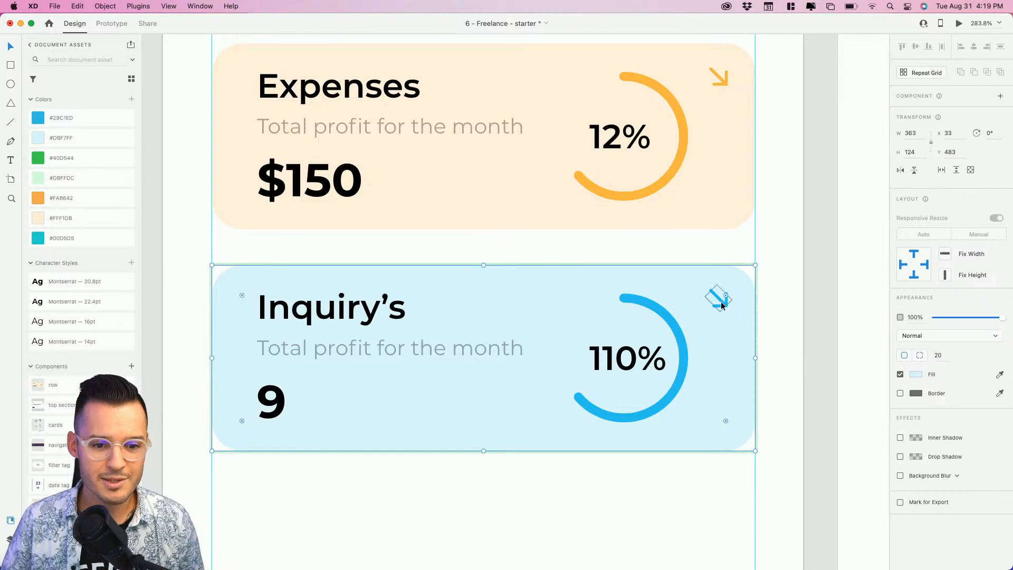
{"action": "left_click_drag", "start_coordinate": [737, 297], "coordinate": [736, 278]}
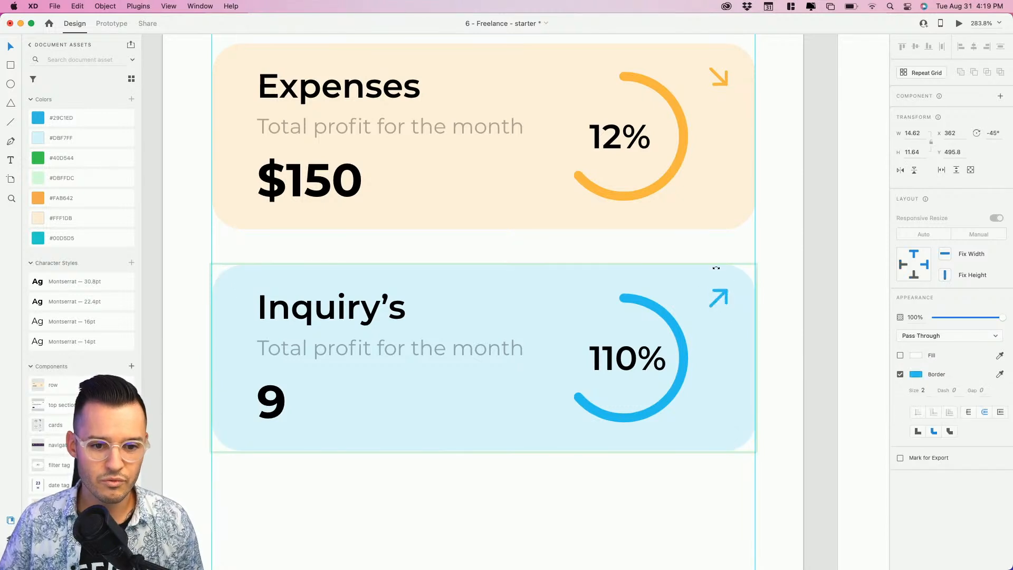
{"action": "left_click", "coordinate": [806, 294]}
{"action": "key", "text": "super+minus"}
{"action": "key", "text": "super+minus"}
{"action": "key", "text": "super+minus"}
{"action": "key", "text": "super+minus"}
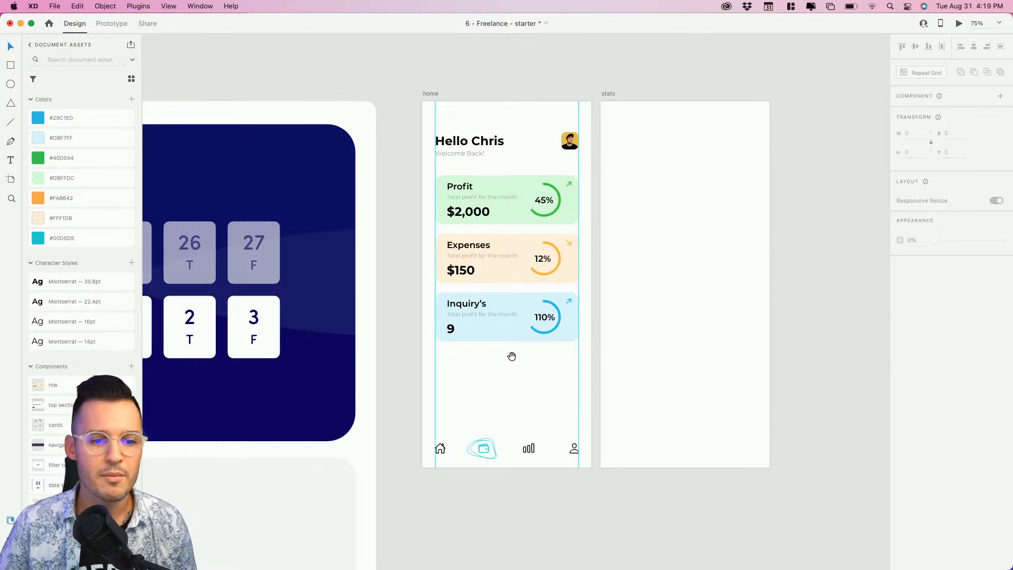
Try adding another row component instance below the Inquiry's card on the home artboard, and delete it
{"action": "scroll", "coordinate": [491, 356], "scroll_direction": "right", "scroll_amount": 3}
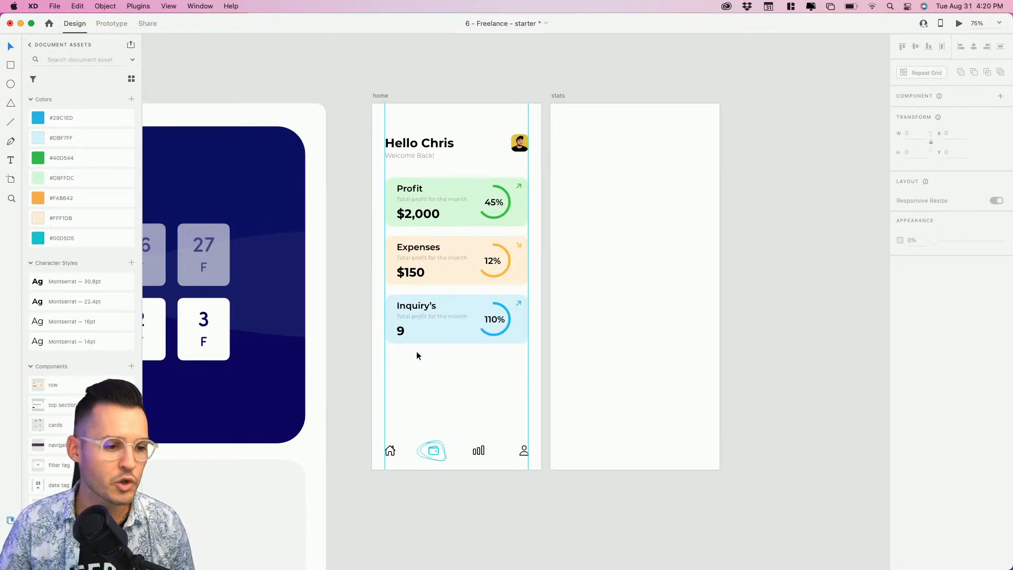
{"action": "left_click_drag", "start_coordinate": [65, 389], "coordinate": [411, 381]}
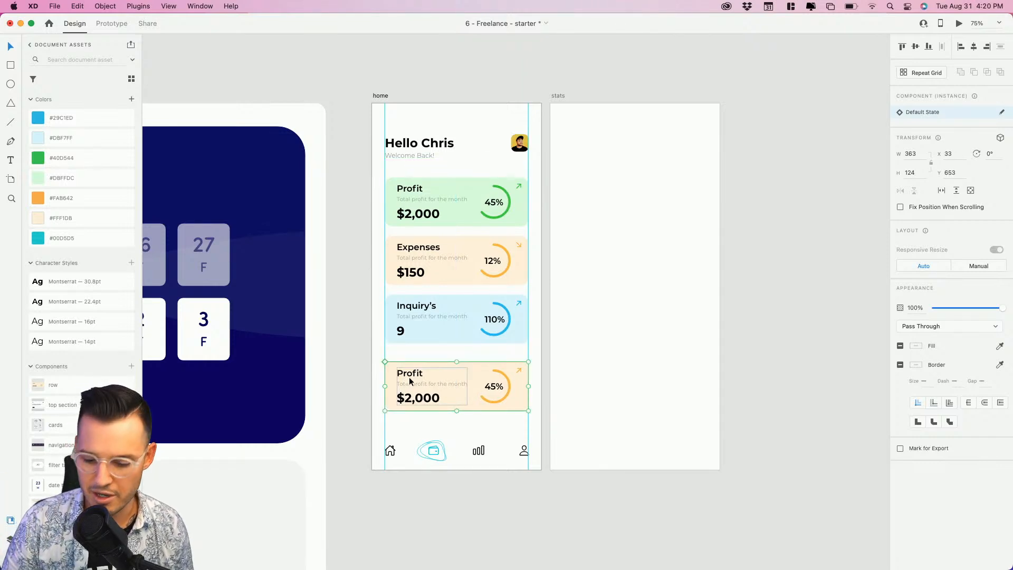
{"action": "key", "text": "BackSpace"}
Open the main row component for editing from the Profit card
{"action": "key", "text": "z"}
{"action": "left_click_drag", "start_coordinate": [383, 143], "coordinate": [535, 342]}
{"action": "key", "text": "v"}
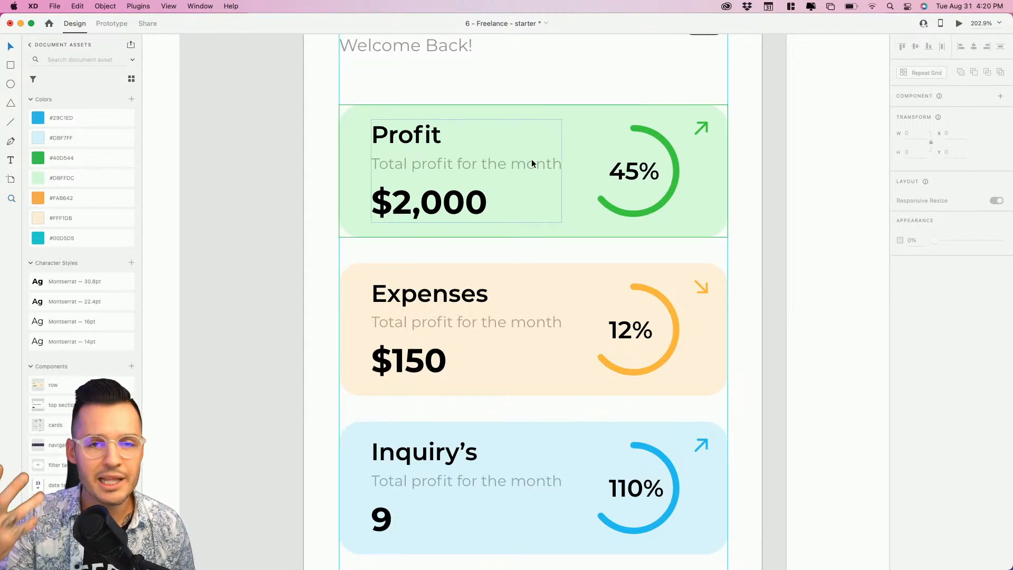
{"action": "left_click", "coordinate": [568, 134]}
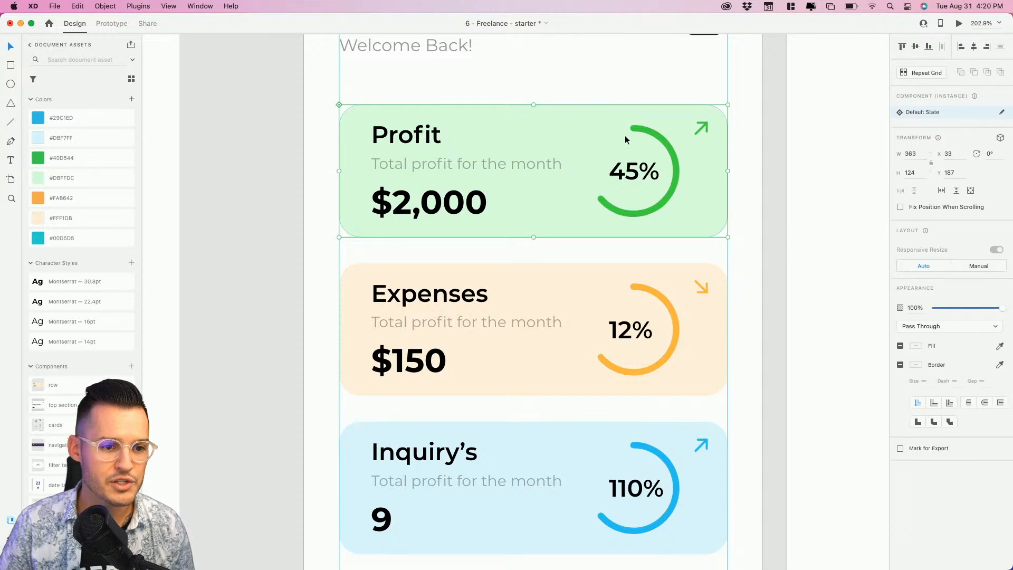
{"action": "key", "text": "super+y"}
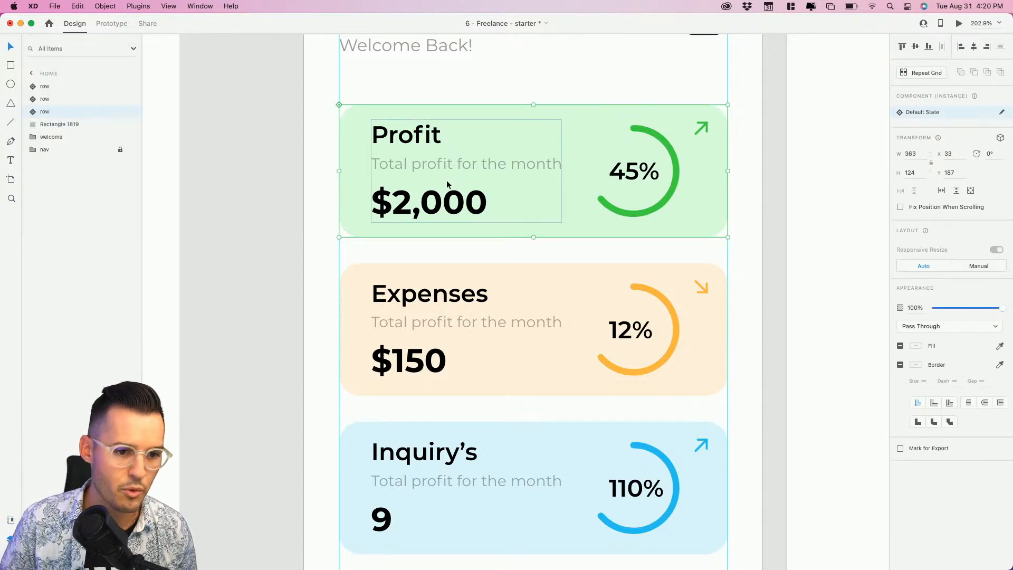
{"action": "right_click", "coordinate": [584, 133]}
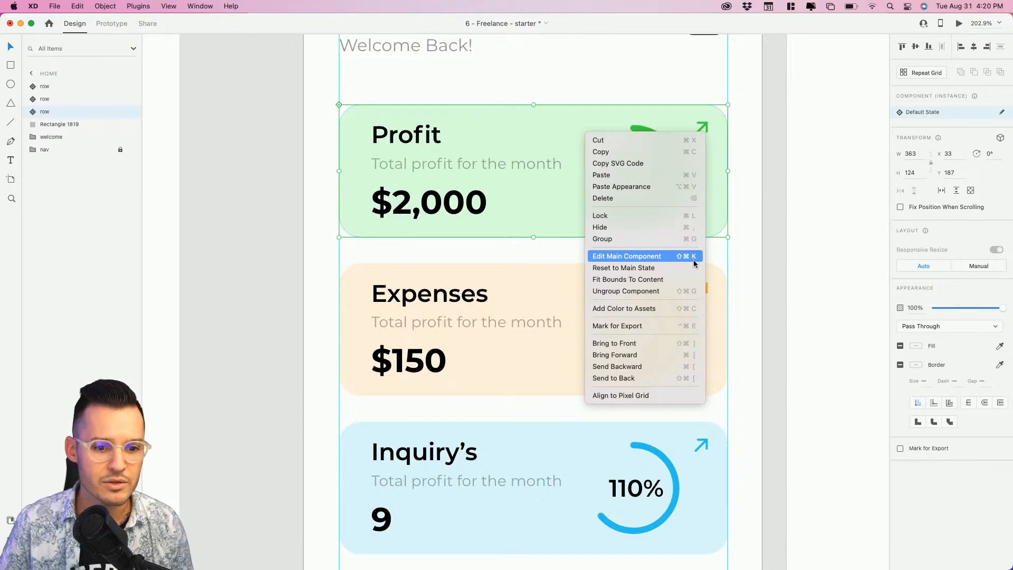
{"action": "left_click", "coordinate": [677, 261]}
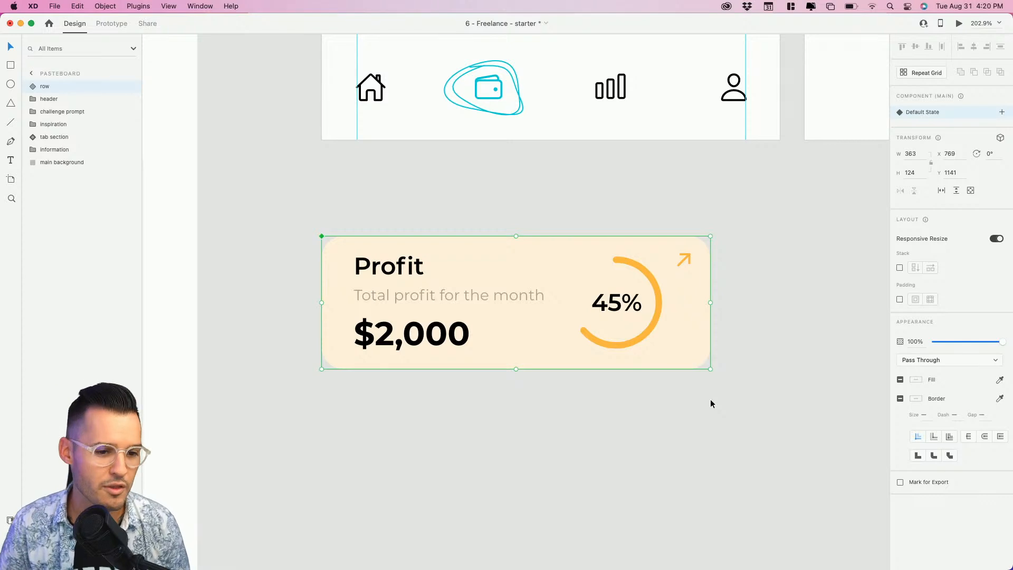
Shift the home and stats artboards to the right and place the main row component on the pasteboard beside the home artboard
{"action": "key", "text": "super+minus"}
{"action": "key", "text": "super+minus"}
{"action": "key", "text": "super+minus"}
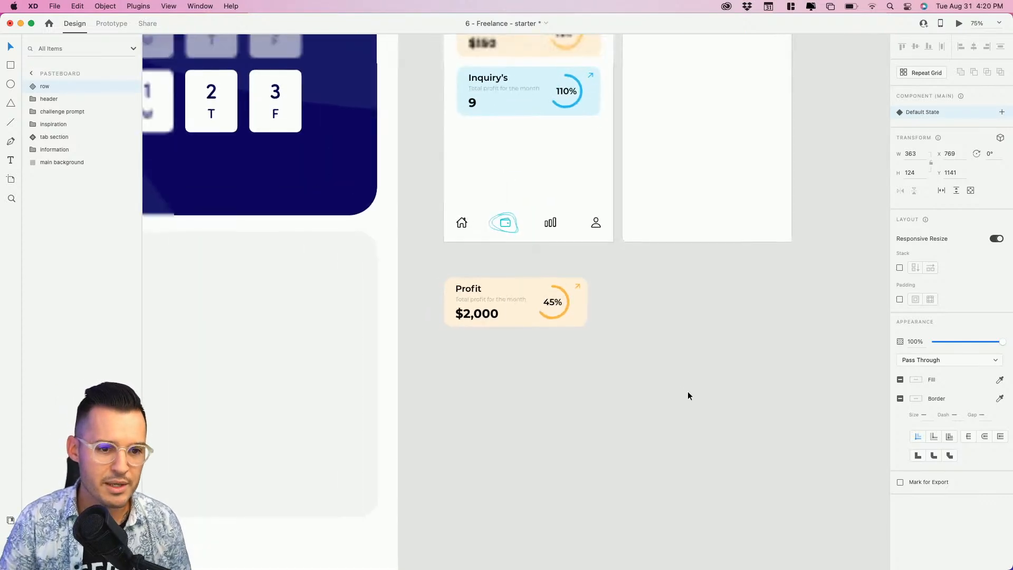
{"action": "scroll", "coordinate": [667, 434], "scroll_direction": "up", "scroll_amount": 5}
{"action": "left_click", "coordinate": [555, 55]}
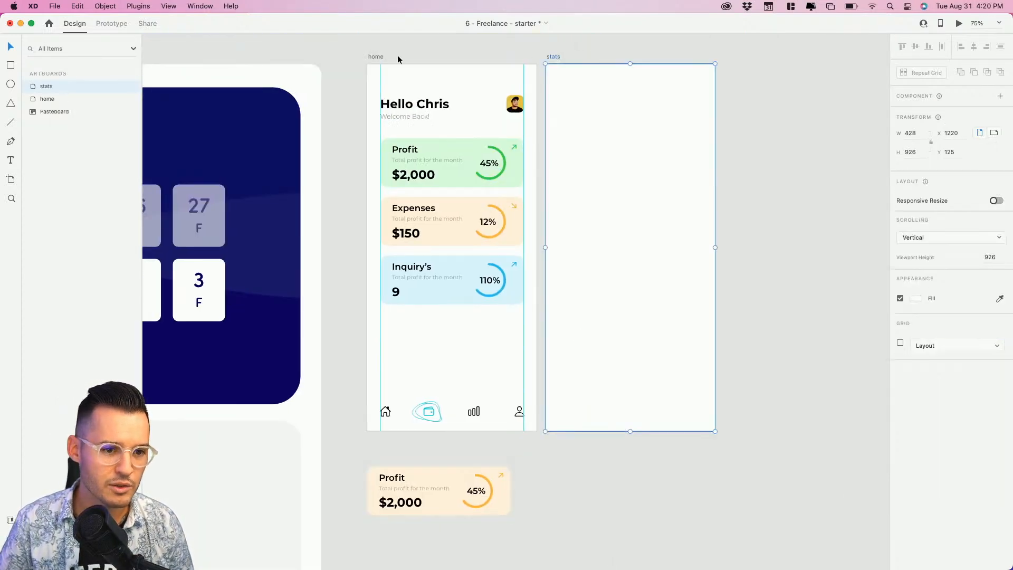
{"action": "left_click", "coordinate": [392, 57], "text": "shift"}
{"action": "left_click_drag", "start_coordinate": [393, 59], "coordinate": [569, 58]}
{"action": "left_click_drag", "start_coordinate": [421, 479], "coordinate": [437, 175]}
Stretch the main row component downwards to a height of 176
{"action": "key", "text": "z"}
{"action": "left_click_drag", "start_coordinate": [368, 122], "coordinate": [475, 58]}
{"action": "scroll", "coordinate": [570, 295], "scroll_direction": "left", "scroll_amount": 5}
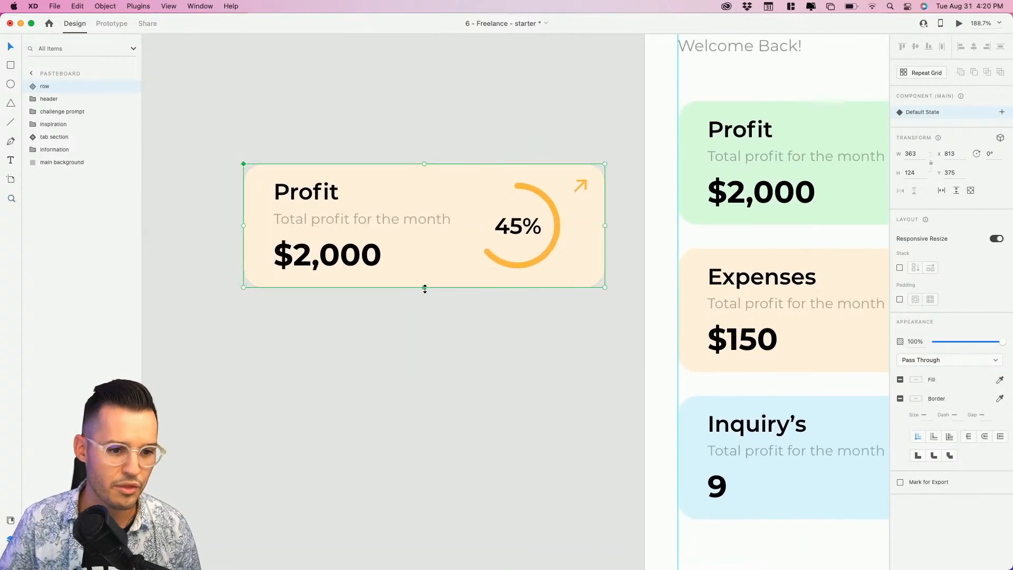
{"action": "left_click_drag", "start_coordinate": [425, 289], "coordinate": [427, 339]}
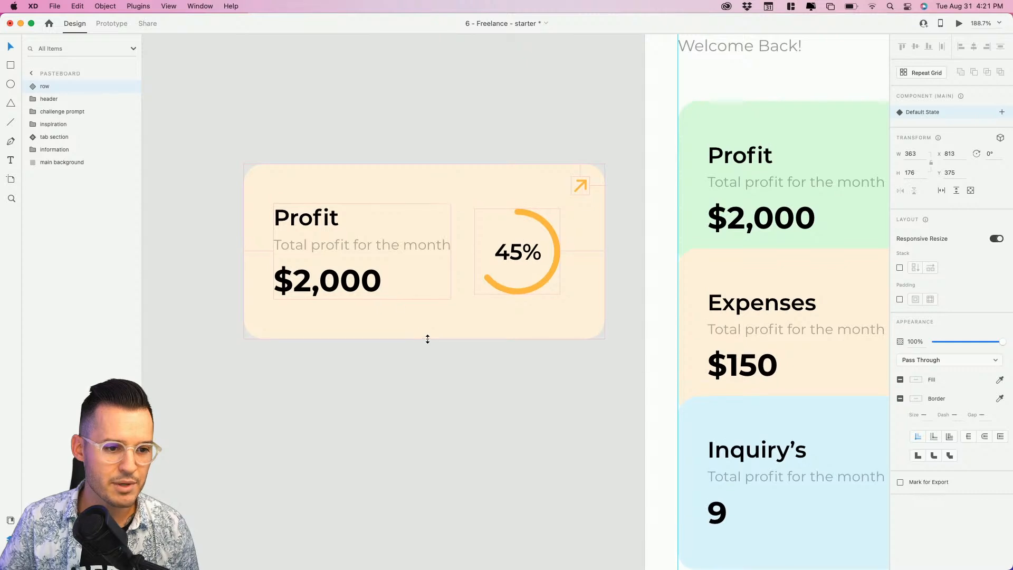
Round the main component's background shape to a corner radius of 40 and shift its arrow left to X 1132
{"action": "double_click", "coordinate": [259, 176]}
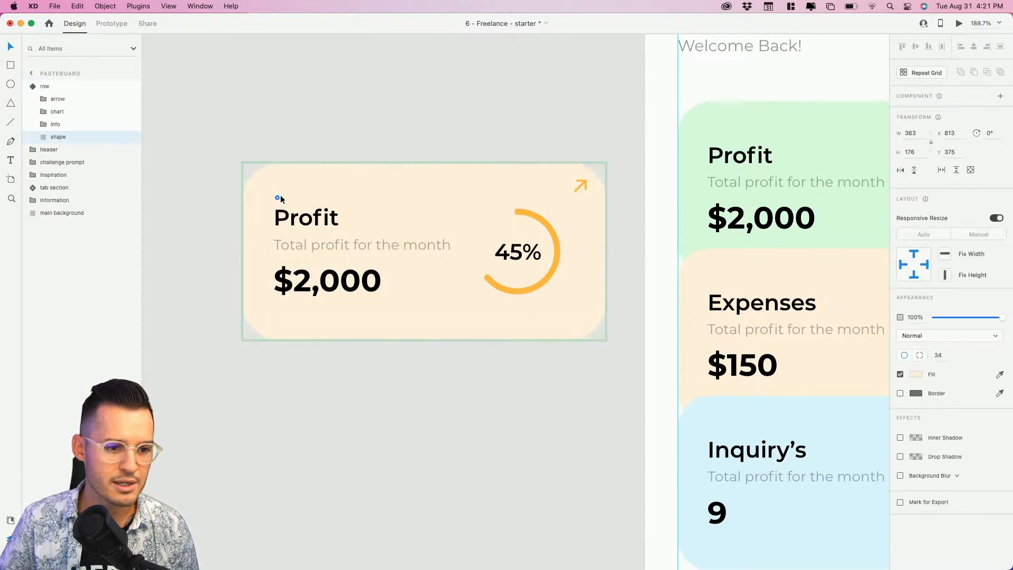
{"action": "left_click_drag", "start_coordinate": [285, 198], "coordinate": [285, 196]}
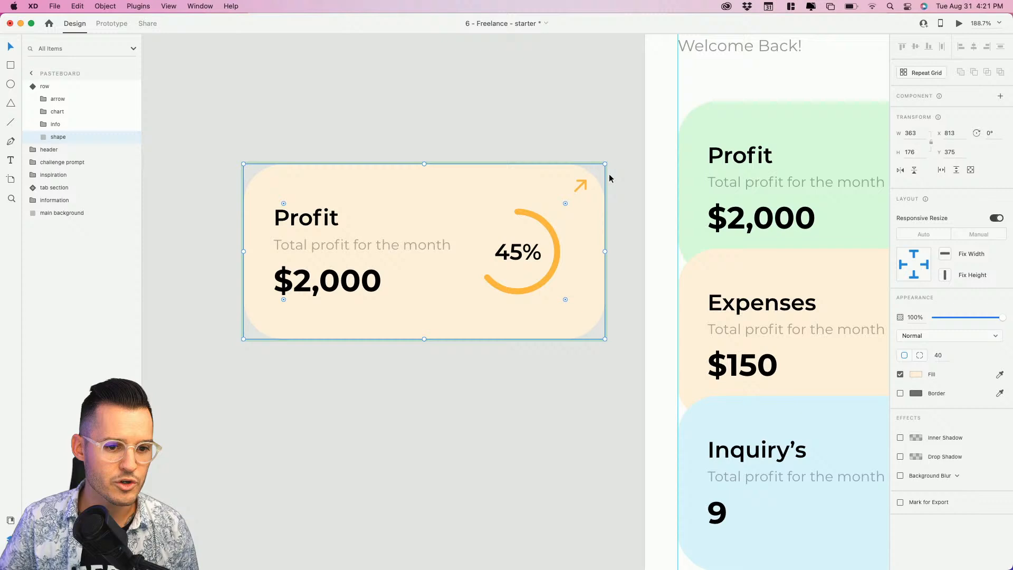
{"action": "left_click", "coordinate": [580, 186]}
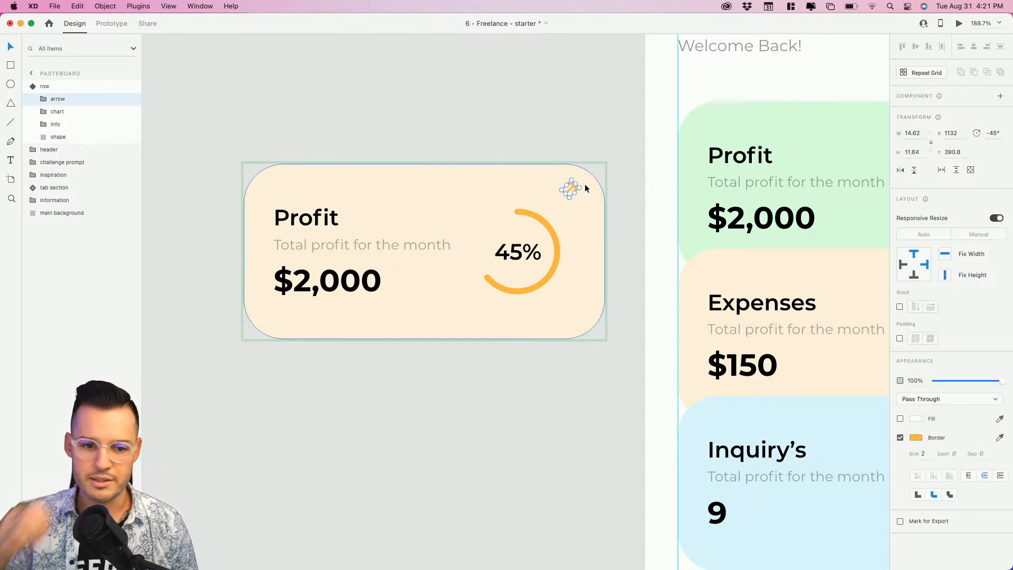
{"action": "left_click", "coordinate": [491, 378]}
Move the Expenses and Inquiry's cards down the home artboard so the three cards stop overlapping and sit 20 apart
{"action": "left_click_drag", "start_coordinate": [432, 429], "coordinate": [167, 398]}
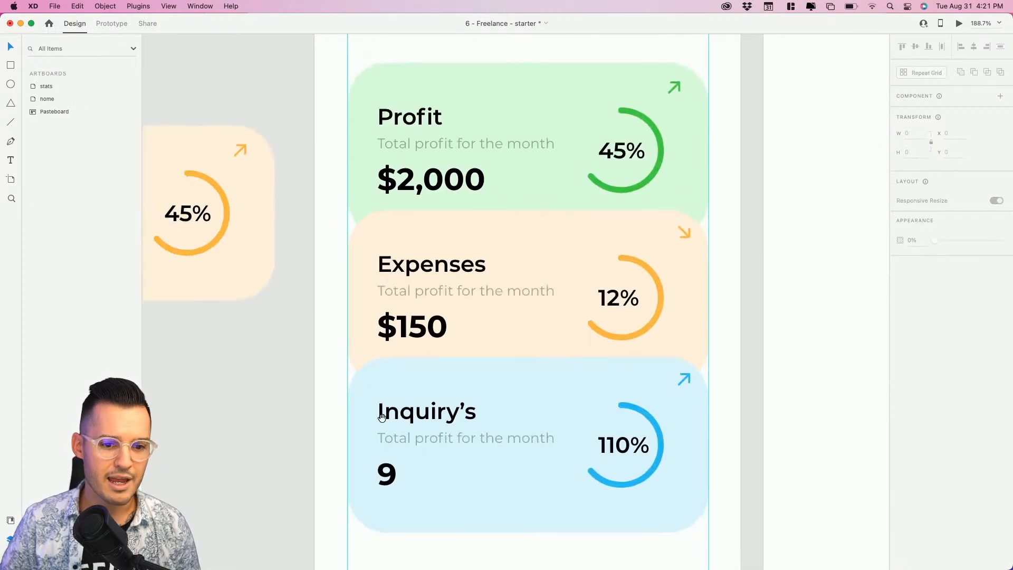
{"action": "scroll", "coordinate": [425, 240], "scroll_direction": "down", "scroll_amount": 5}
{"action": "left_click_drag", "start_coordinate": [425, 240], "coordinate": [473, 352]}
{"action": "left_click", "coordinate": [448, 161], "text": "shift"}
{"action": "scroll", "coordinate": [448, 161], "scroll_direction": "up", "scroll_amount": 5}
{"action": "scroll", "coordinate": [473, 335], "scroll_direction": "down", "scroll_amount": 5}
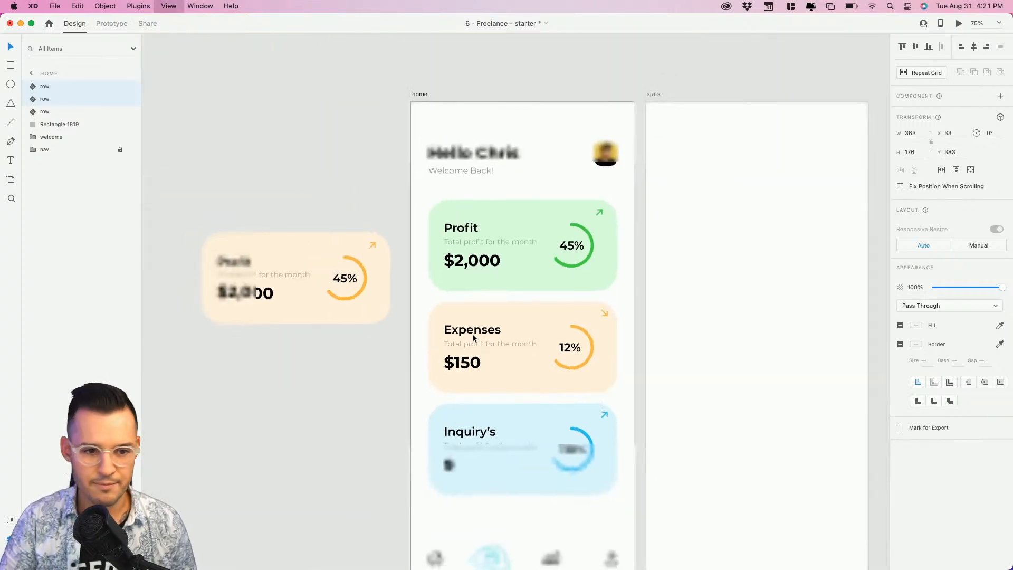
{"action": "scroll", "coordinate": [527, 359], "scroll_direction": "down", "scroll_amount": 2}
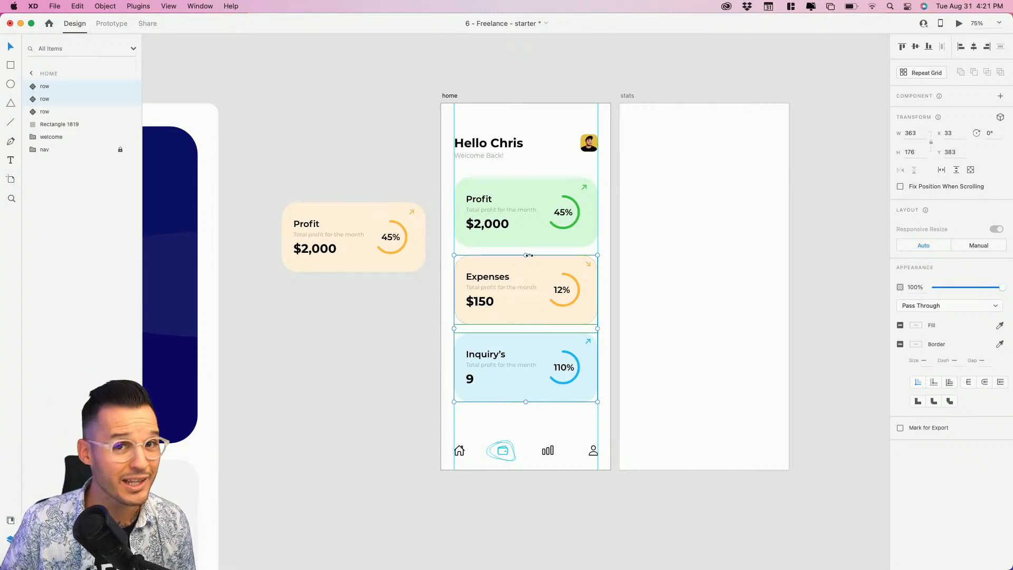
Group the Profit, Expenses and Inquiry's cards and turn on a vertical stack for the group
{"action": "left_click", "coordinate": [538, 221]}
{"action": "left_click", "coordinate": [523, 291], "text": "shift"}
{"action": "left_click", "coordinate": [524, 344], "text": "shift"}
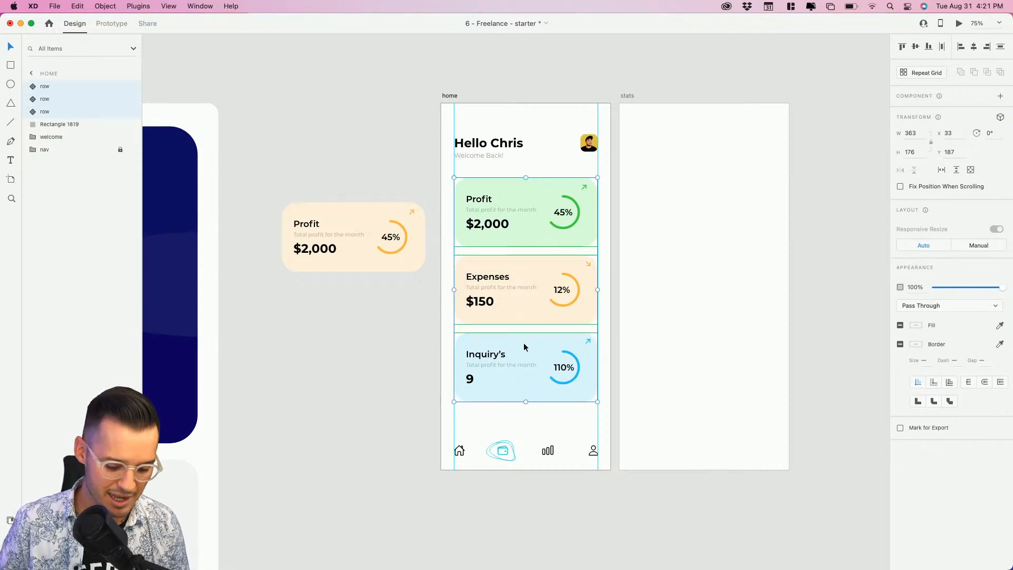
{"action": "key", "text": "super+g"}
{"action": "double_click", "coordinate": [49, 86]}
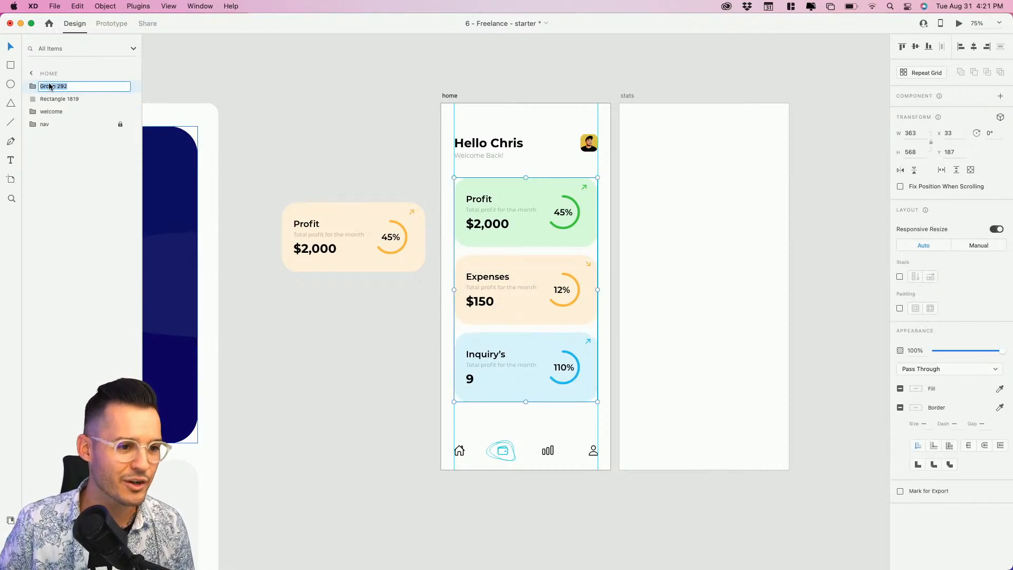
{"action": "key", "text": "Return"}
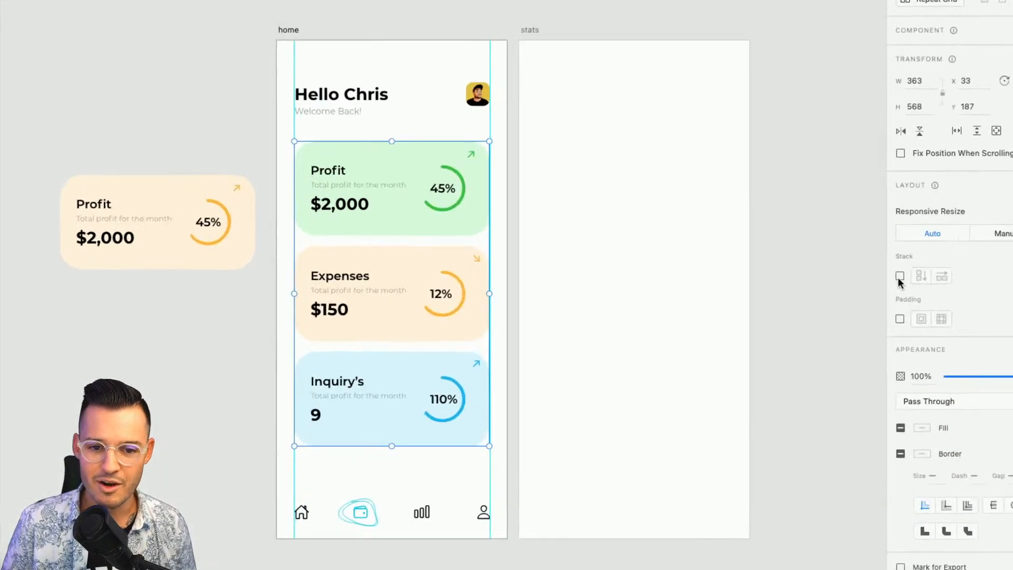
{"action": "left_click", "coordinate": [900, 278]}
Move the stats artboard away from home to X 2639, and open the card stack's spacing for editing
{"action": "left_click_drag", "start_coordinate": [488, 26], "coordinate": [886, 49]}
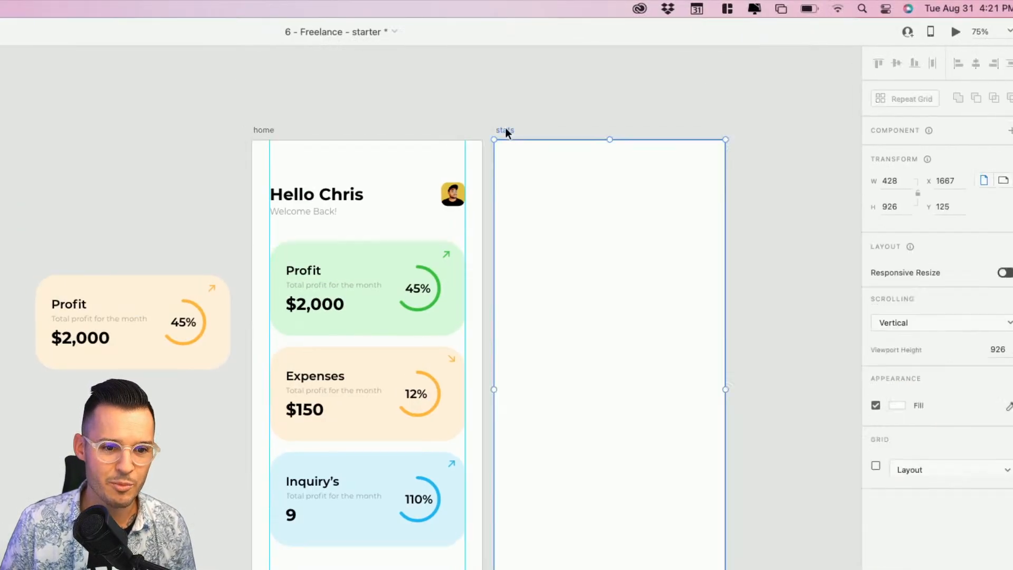
{"action": "left_click_drag", "start_coordinate": [503, 181], "coordinate": [956, 159]}
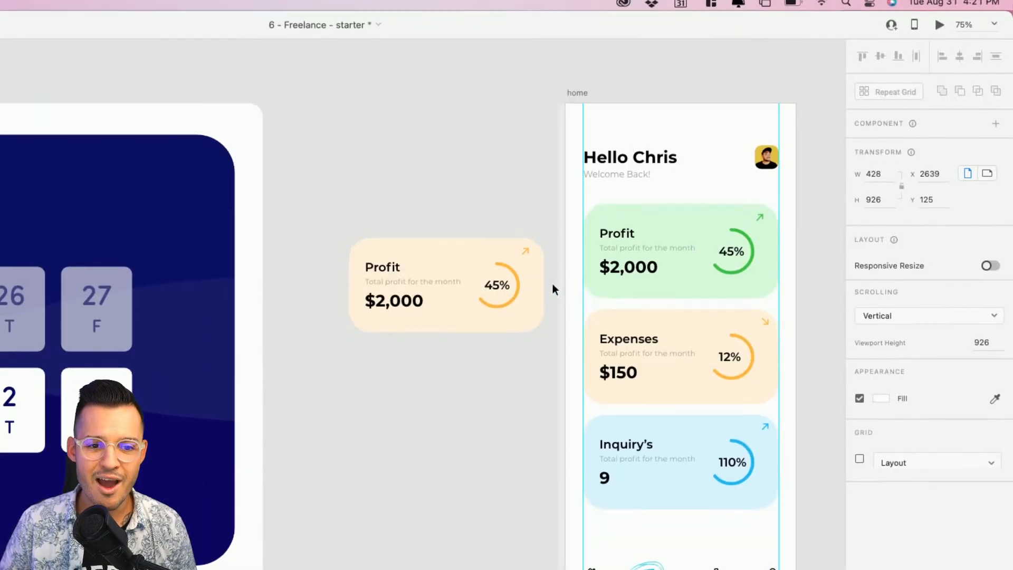
{"action": "left_click", "coordinate": [673, 262]}
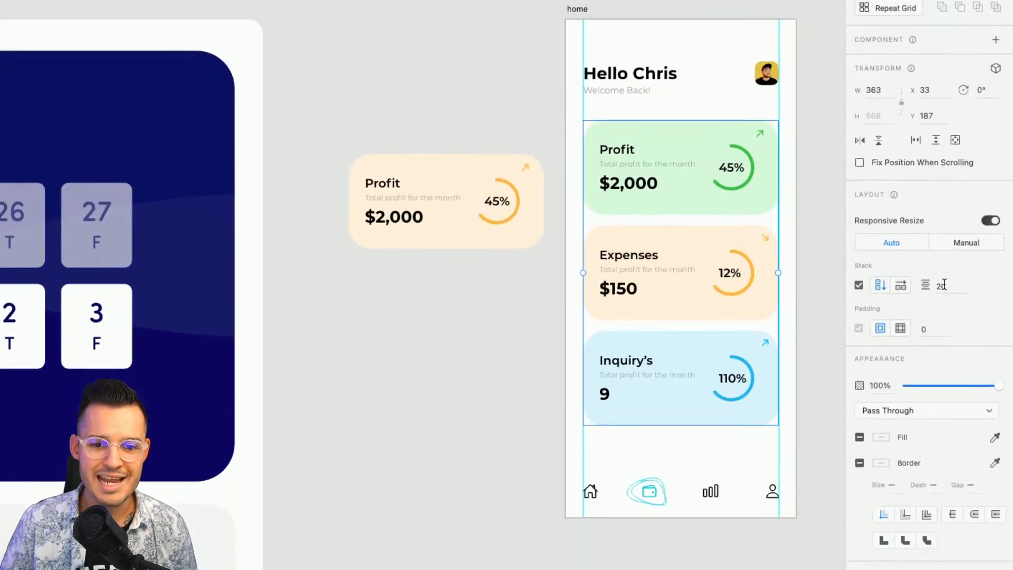
{"action": "left_click", "coordinate": [944, 285]}
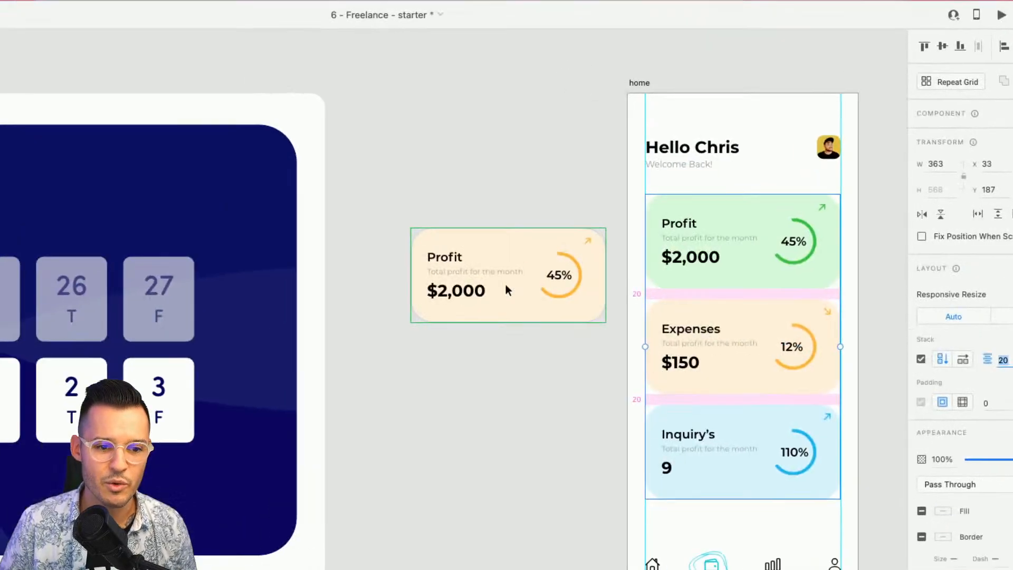
Resize the main row component to a height of 156
{"action": "left_click", "coordinate": [444, 218]}
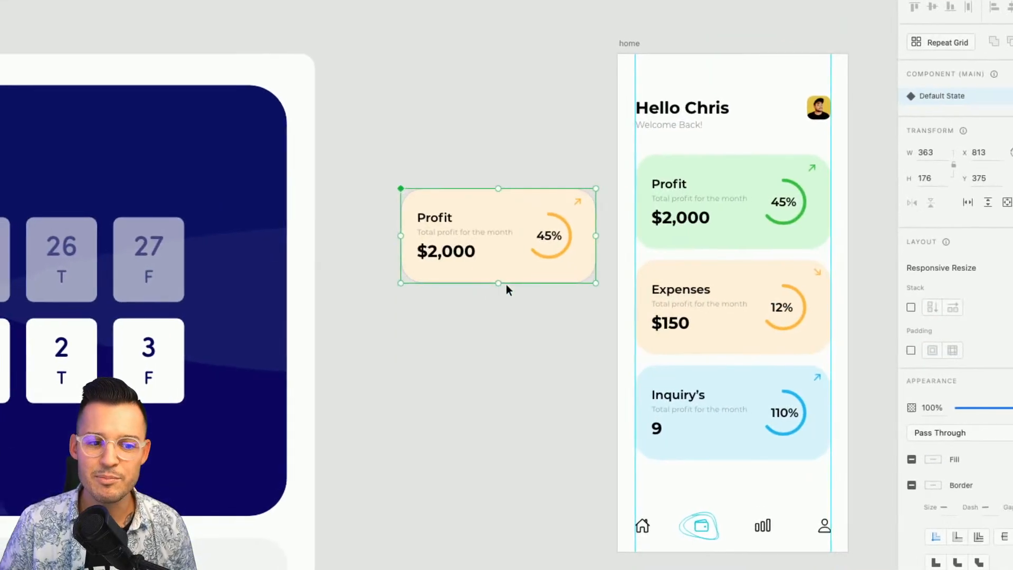
{"action": "left_click_drag", "start_coordinate": [505, 283], "coordinate": [506, 241]}
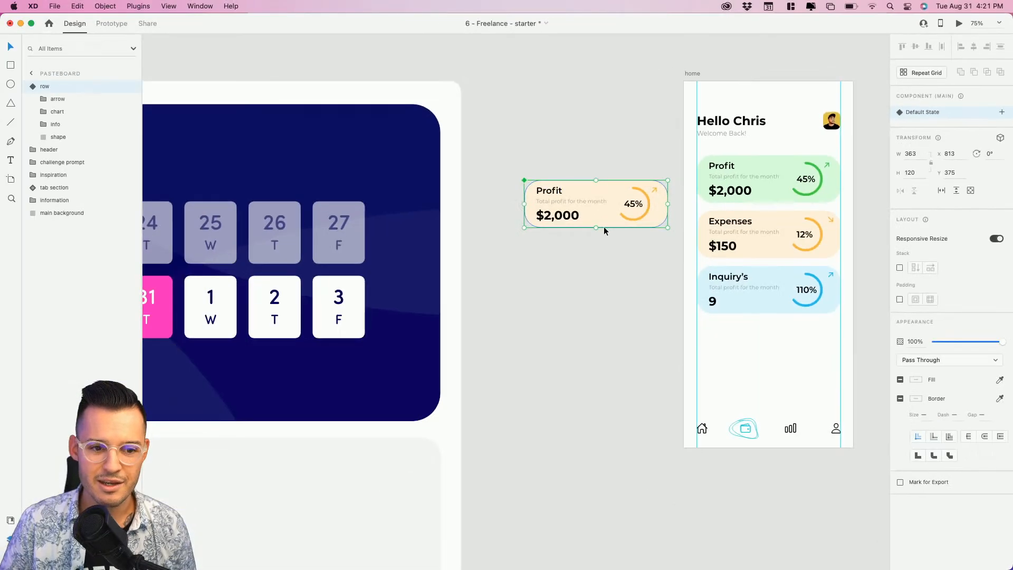
{"action": "mouse_move", "coordinate": [596, 228]}
{"action": "left_mouse_down"}
{"action": "mouse_move", "coordinate": [601, 255]}
{"action": "mouse_move", "coordinate": [606, 238]}
{"action": "left_mouse_up"}
{"action": "scroll", "coordinate": [605, 237], "scroll_direction": "up", "scroll_amount": 1}
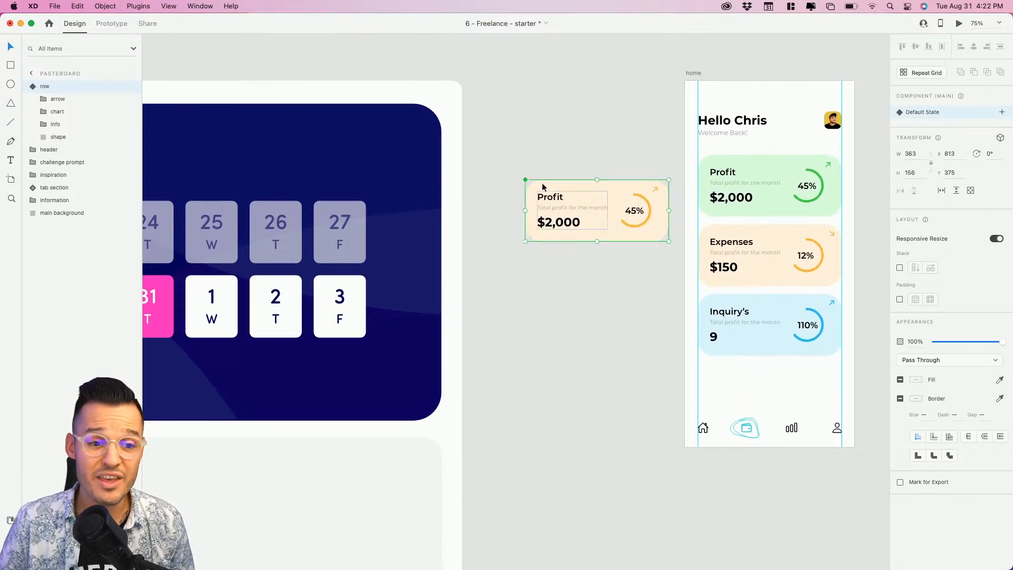
Nudge the progress ring inside the main row component left to X 1039, away from the arrow
{"action": "key", "text": "z"}
{"action": "left_click_drag", "start_coordinate": [522, 150], "coordinate": [690, 283]}
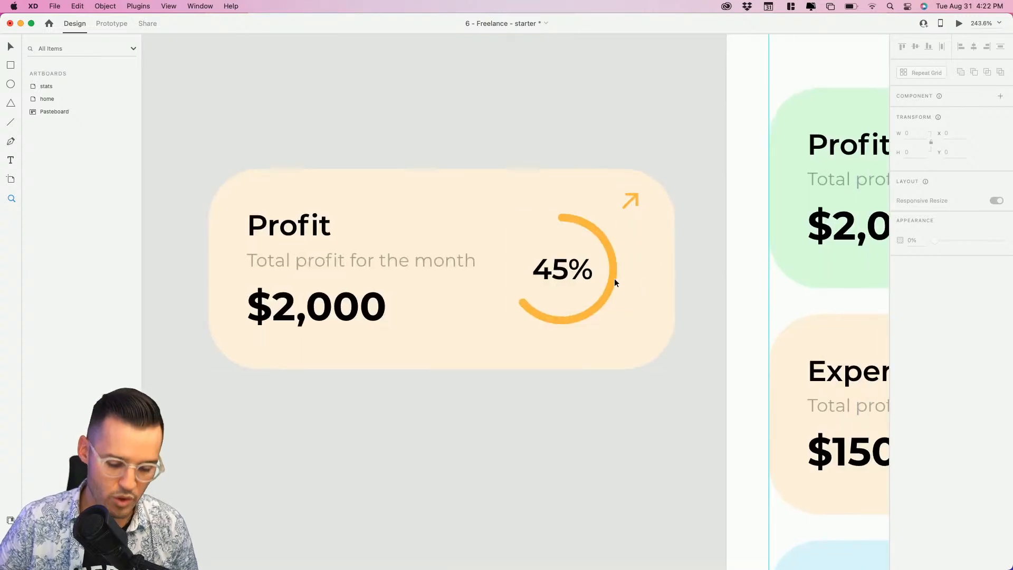
{"action": "key", "text": "v"}
{"action": "left_click", "coordinate": [636, 197]}
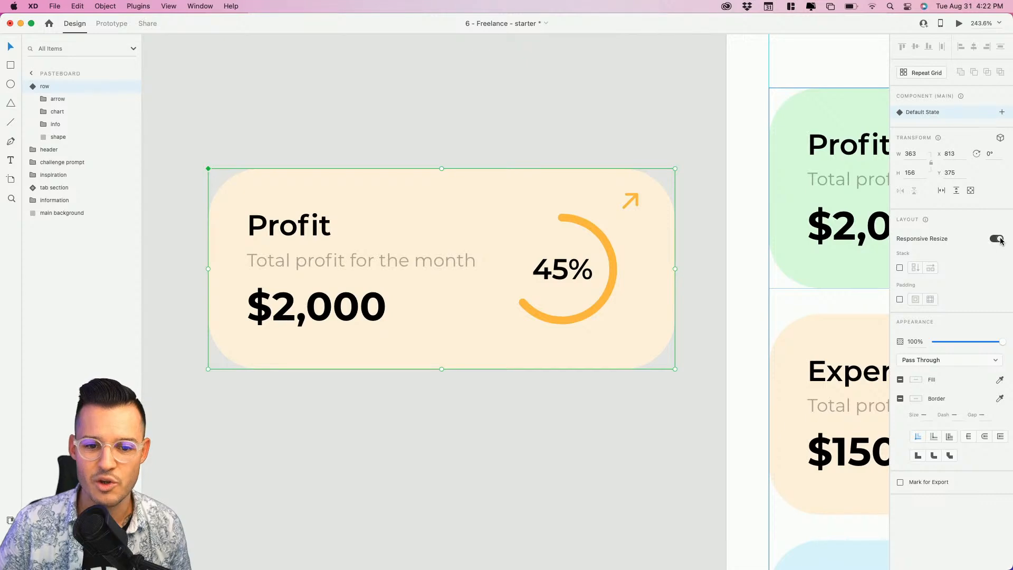
{"action": "double_click", "coordinate": [634, 198]}
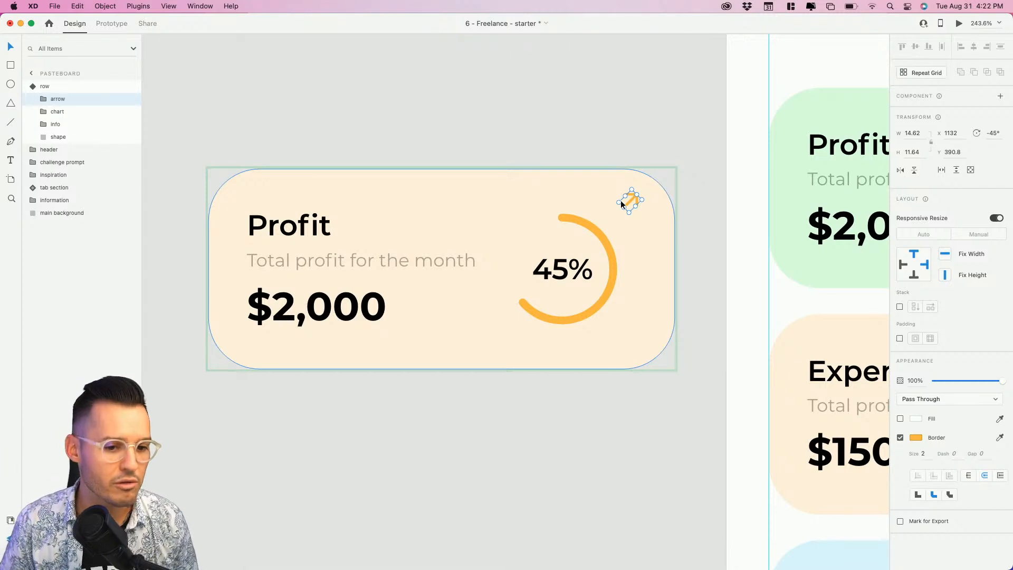
{"action": "left_click", "coordinate": [604, 239]}
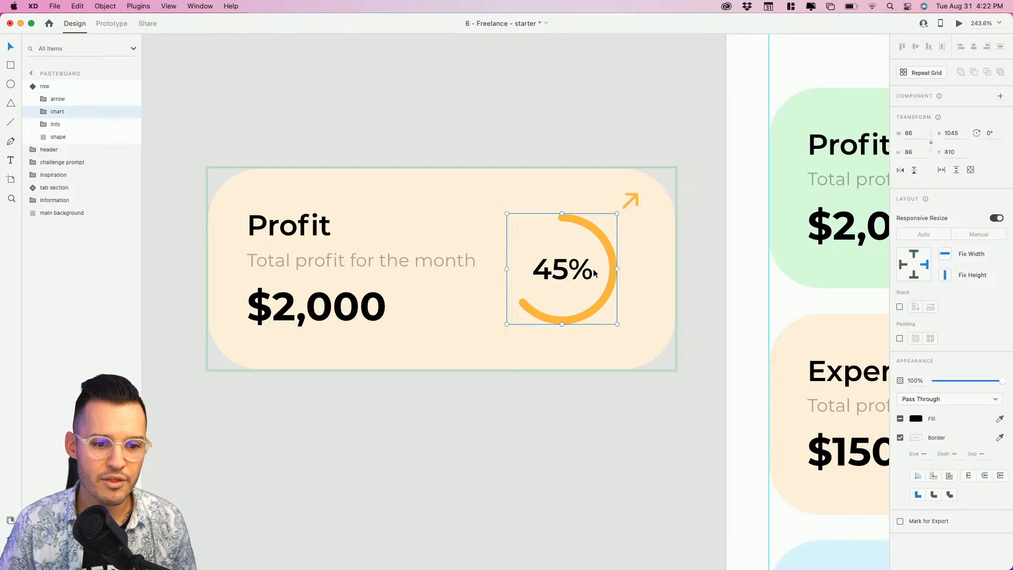
{"action": "key", "text": "Left"}
{"action": "key", "text": "Left"}
{"action": "key", "text": "Left"}
{"action": "key", "text": "Left"}
{"action": "key", "text": "Left"}
{"action": "key", "text": "Left"}
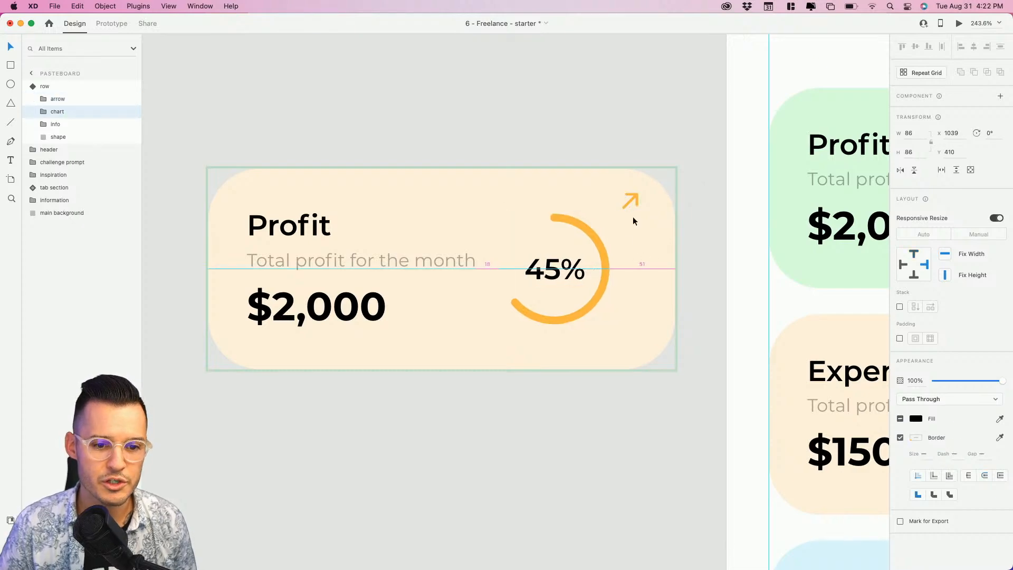
Examine the responsive resize constraints of the arrow and info groups, and reselect the whole main row component
{"action": "left_click", "coordinate": [632, 199]}
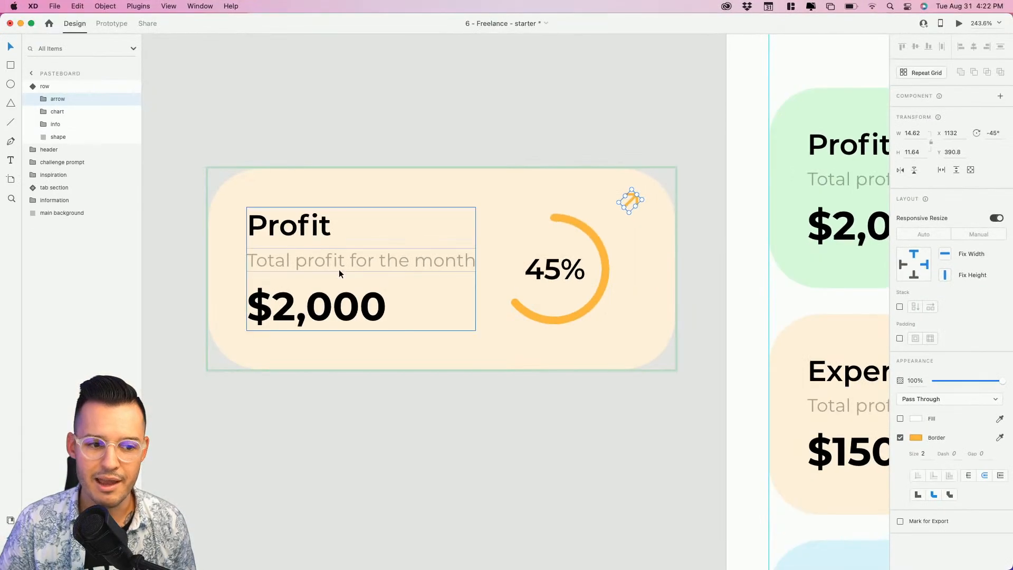
{"action": "left_click", "coordinate": [157, 294]}
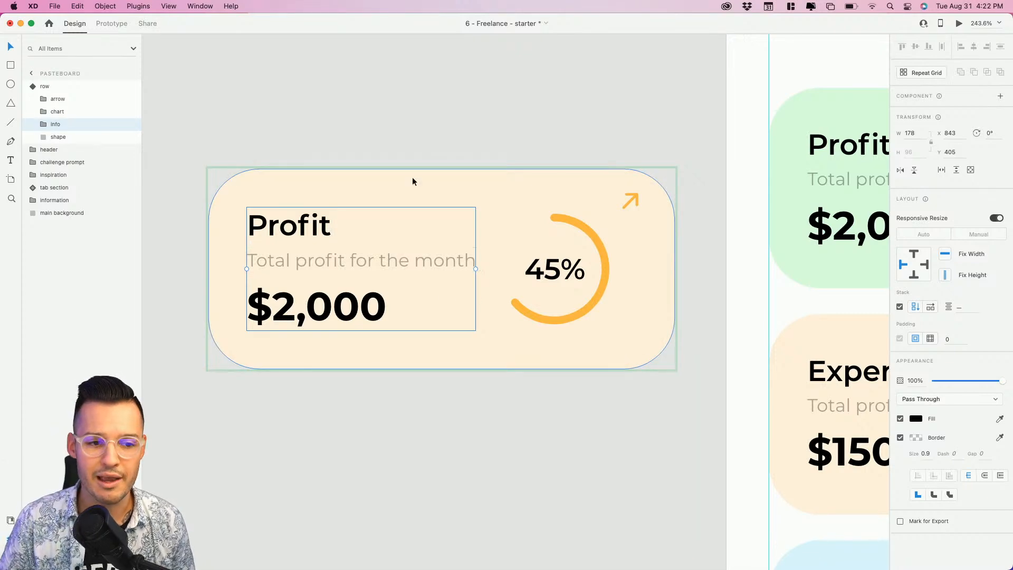
{"action": "left_click", "coordinate": [415, 162]}
{"action": "left_click", "coordinate": [425, 195]}
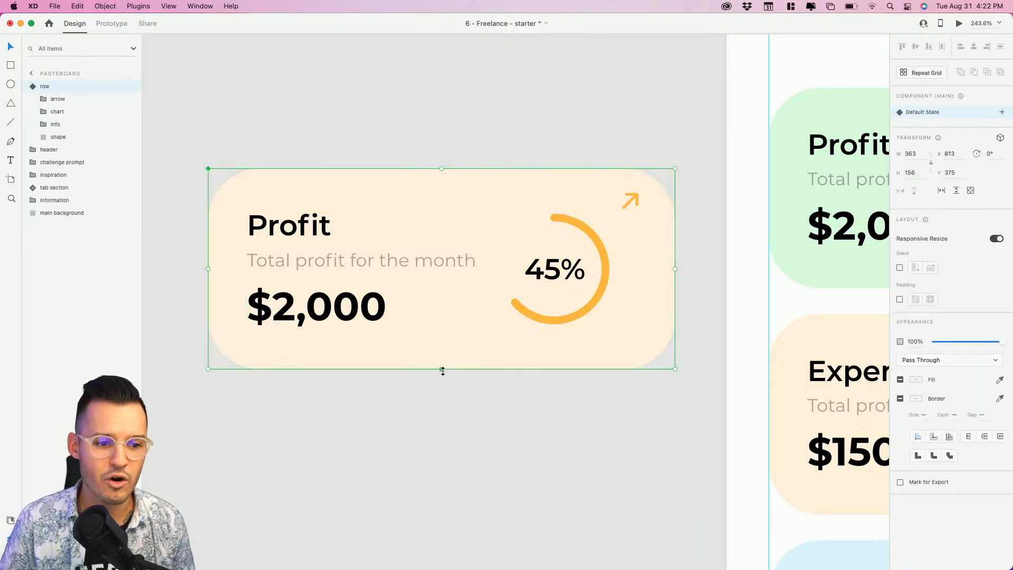
Move the main row component left on the pasteboard to X 686
{"action": "left_click_drag", "start_coordinate": [442, 369], "coordinate": [489, 416]}
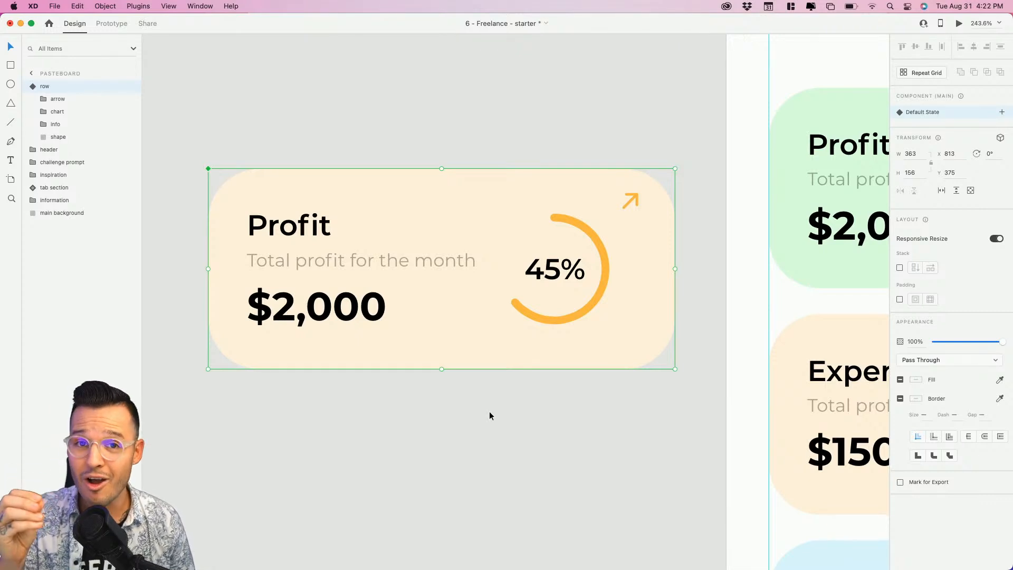
{"action": "scroll", "coordinate": [348, 136], "scroll_direction": "left", "scroll_amount": 5}
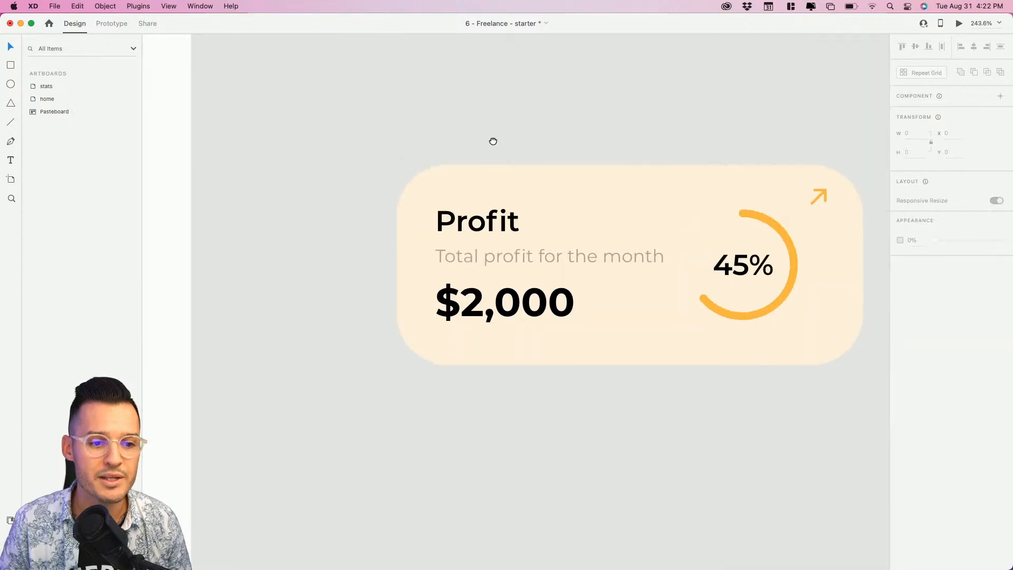
{"action": "left_click_drag", "start_coordinate": [517, 185], "coordinate": [353, 192]}
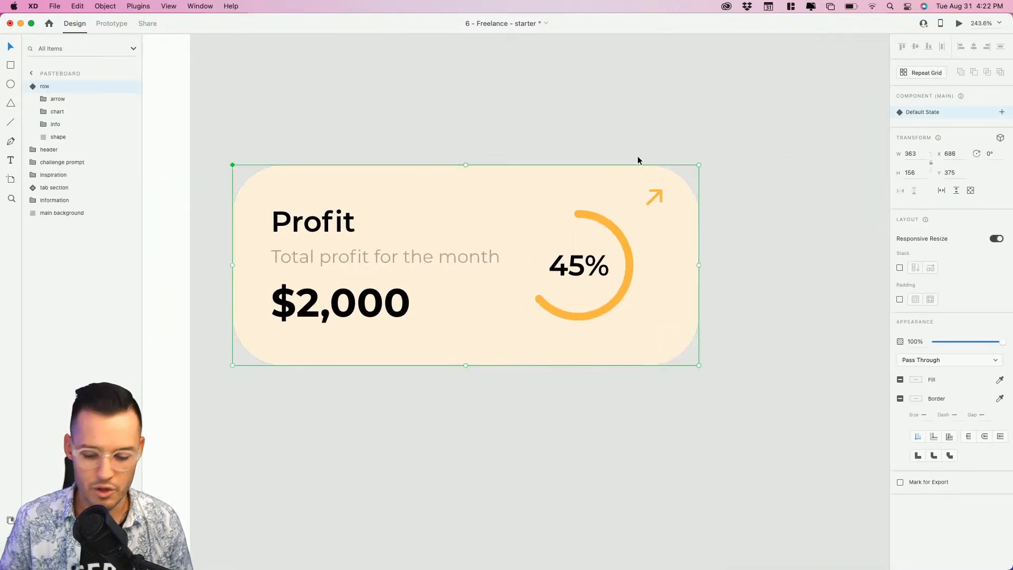
Duplicate the home artboard and place the copy beside the original at X 1716
{"action": "key", "text": "super+0"}
{"action": "key", "text": "super+minus"}
{"action": "key", "text": "super+minus"}
{"action": "key", "text": "super+minus"}
{"action": "key", "text": "super+equal"}
{"action": "key", "text": "super+equal"}
{"action": "key", "text": "super+equal"}
{"action": "key", "text": "super+equal"}
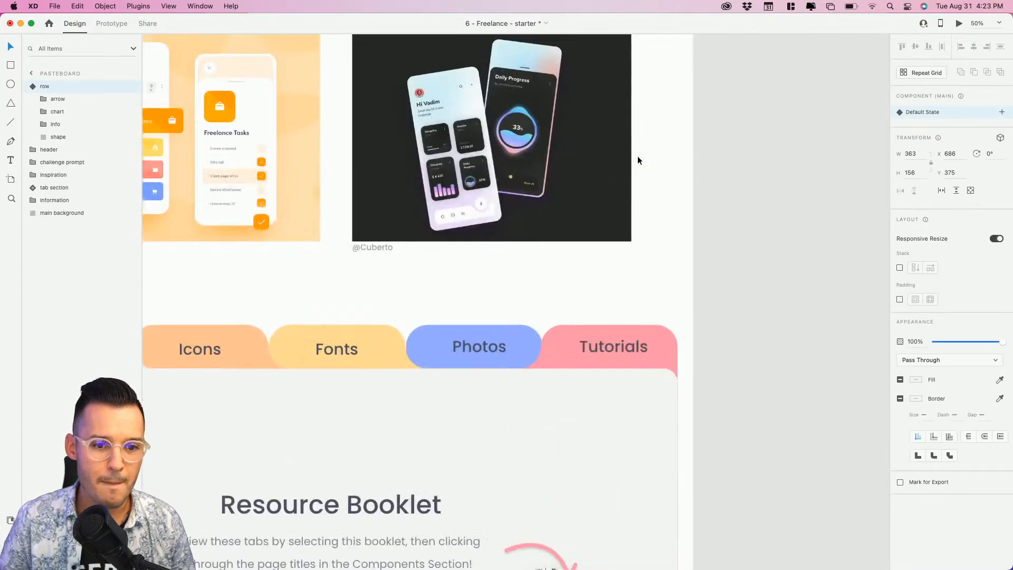
{"action": "left_click_drag", "start_coordinate": [661, 194], "coordinate": [447, 390]}
{"action": "left_click_drag", "start_coordinate": [570, 52], "coordinate": [340, 440]}
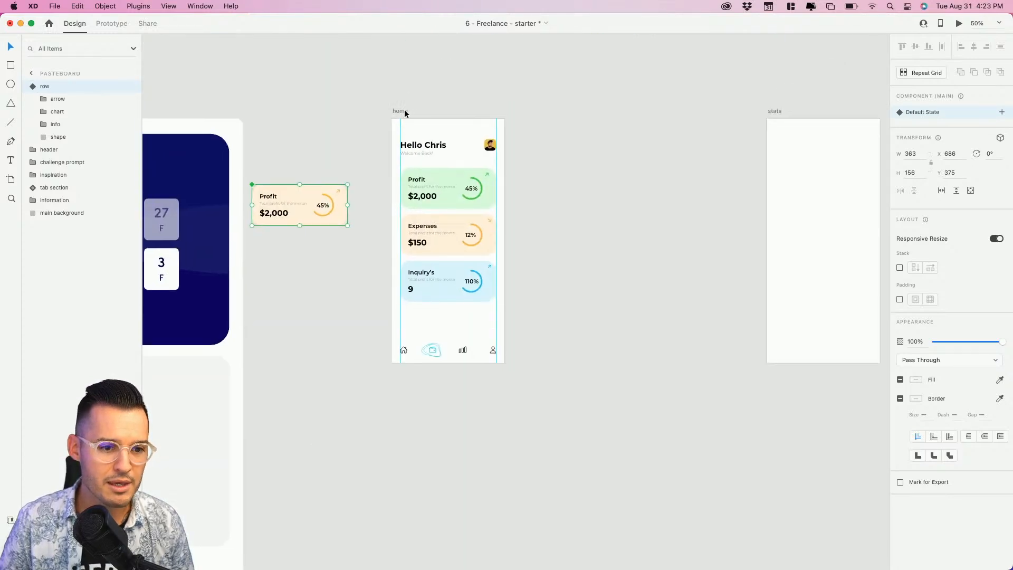
{"action": "left_click_drag", "start_coordinate": [406, 113], "coordinate": [531, 109]}
Delete the empty stats artboard and try widening the duplicated home – 1 artboard to 625
{"action": "left_click", "coordinate": [775, 111]}
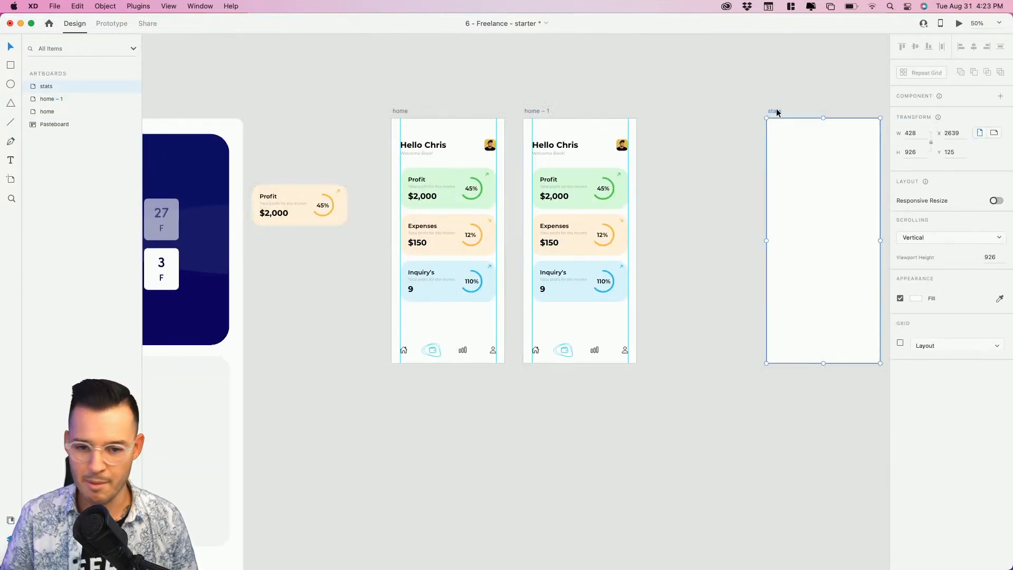
{"action": "key", "text": "Delete"}
{"action": "left_click", "coordinate": [530, 110]}
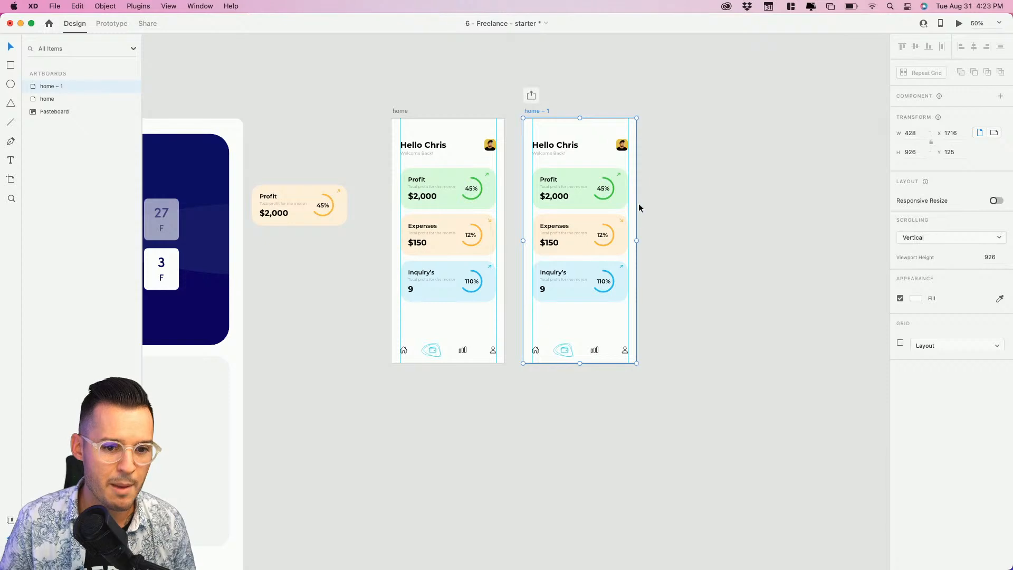
{"action": "left_click_drag", "start_coordinate": [637, 240], "coordinate": [688, 235]}
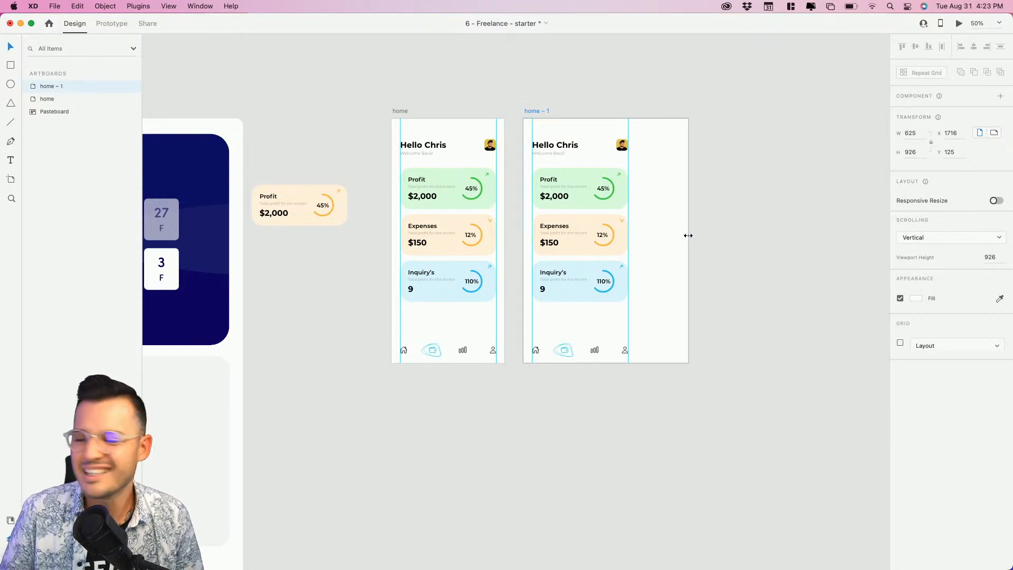
{"action": "key", "text": "super+z"}
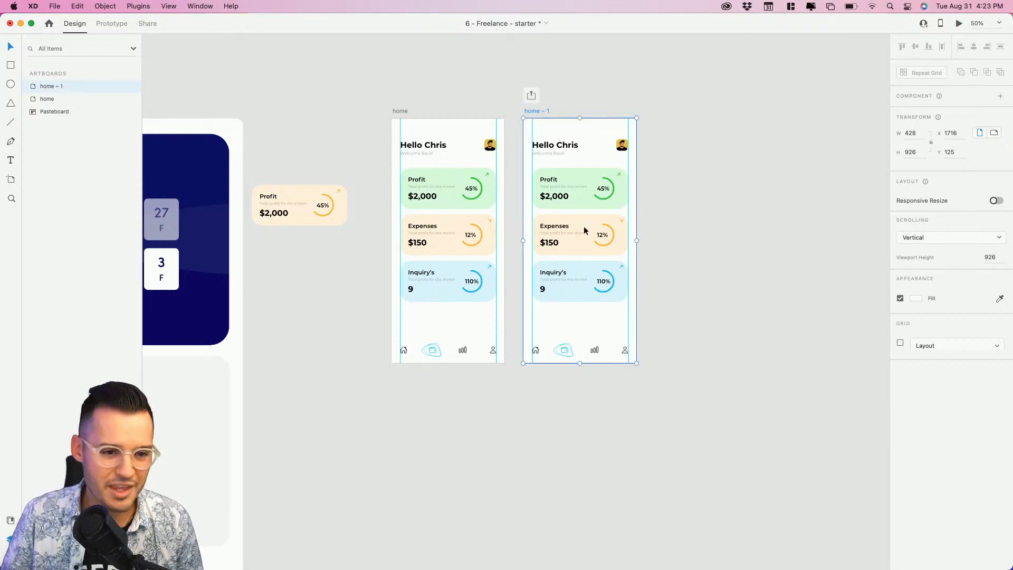
Try stretching the main row component wider to test its responsive resizing
{"action": "left_click", "coordinate": [308, 186]}
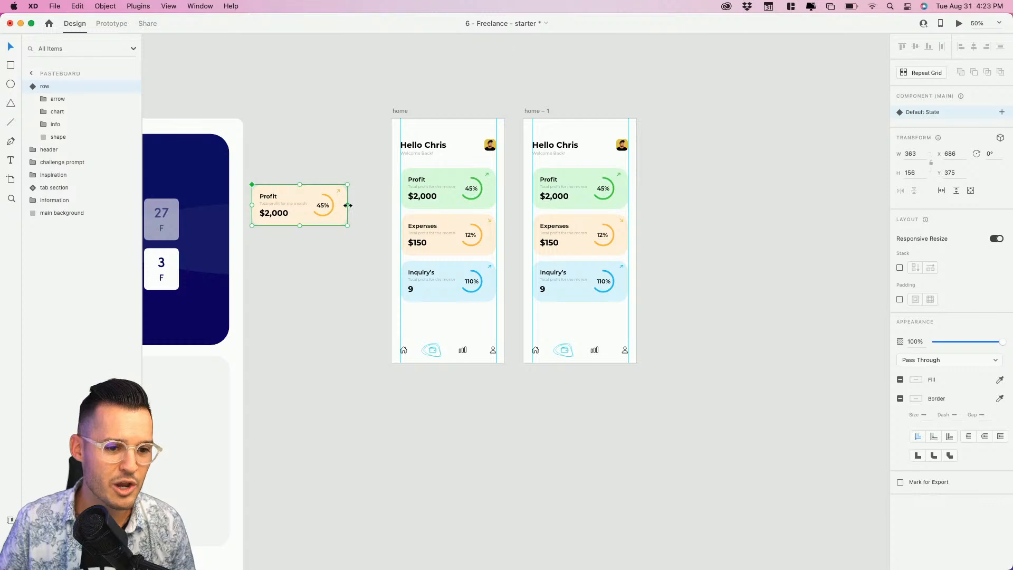
{"action": "left_click_drag", "start_coordinate": [348, 206], "coordinate": [406, 208]}
{"action": "key", "text": "super+z"}
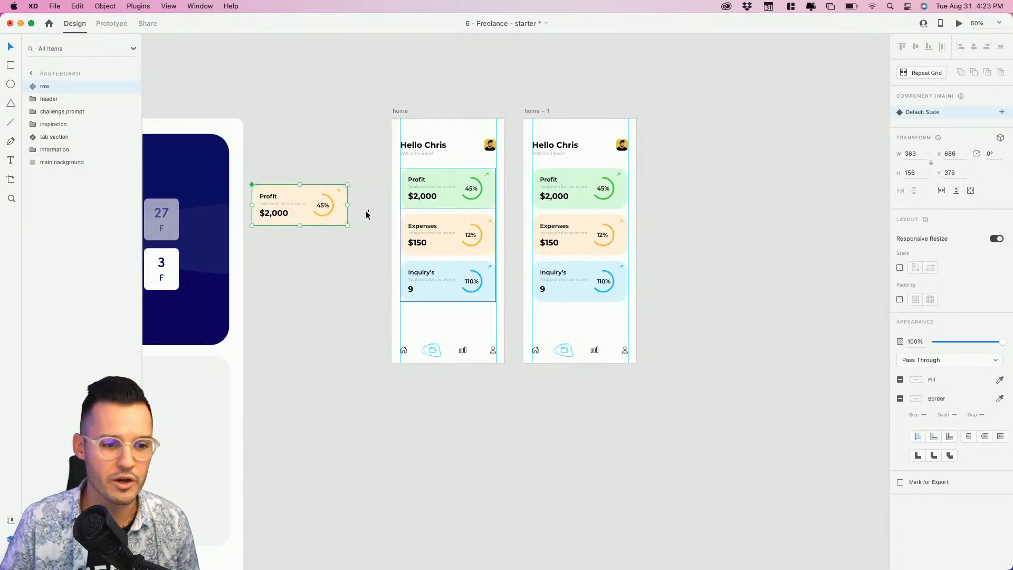
{"action": "left_click_drag", "start_coordinate": [347, 205], "coordinate": [390, 206]}
{"action": "key", "text": "super+z"}
Examine the responsive resize constraints of the progress chart inside the main row component
{"action": "key", "text": "super+3"}
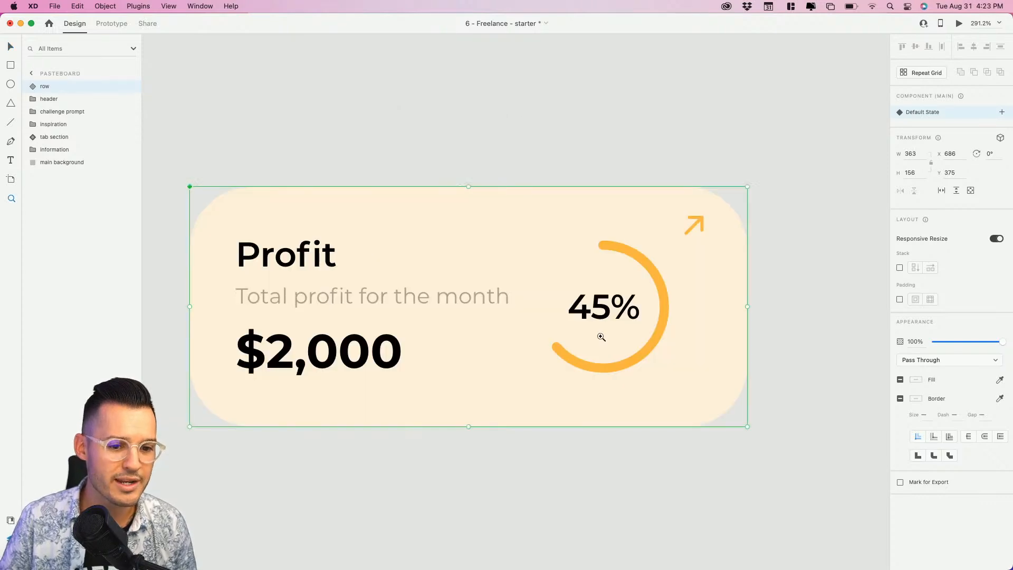
{"action": "double_click", "coordinate": [618, 324]}
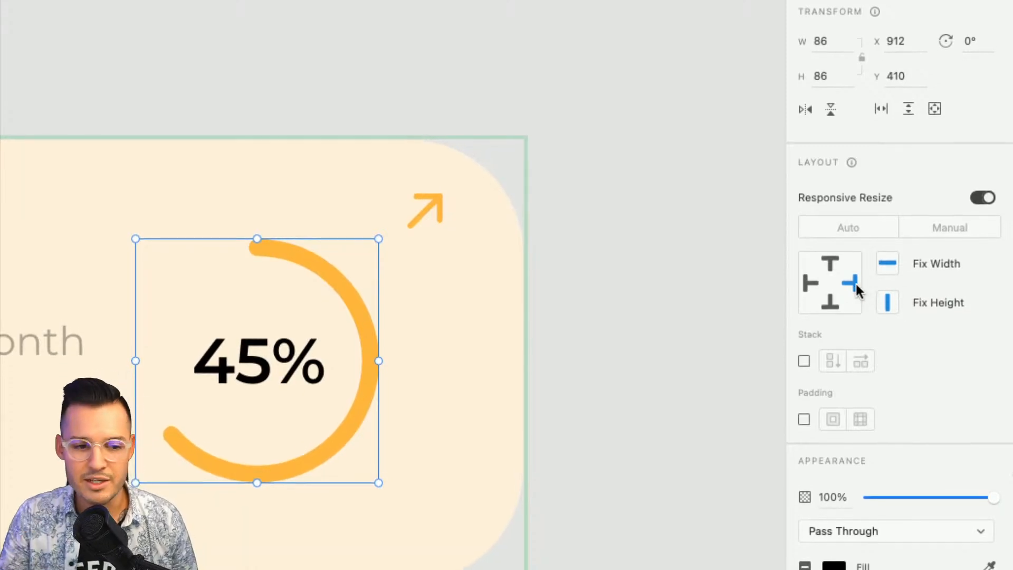
{"action": "left_click_drag", "start_coordinate": [364, 280], "coordinate": [672, 268]}
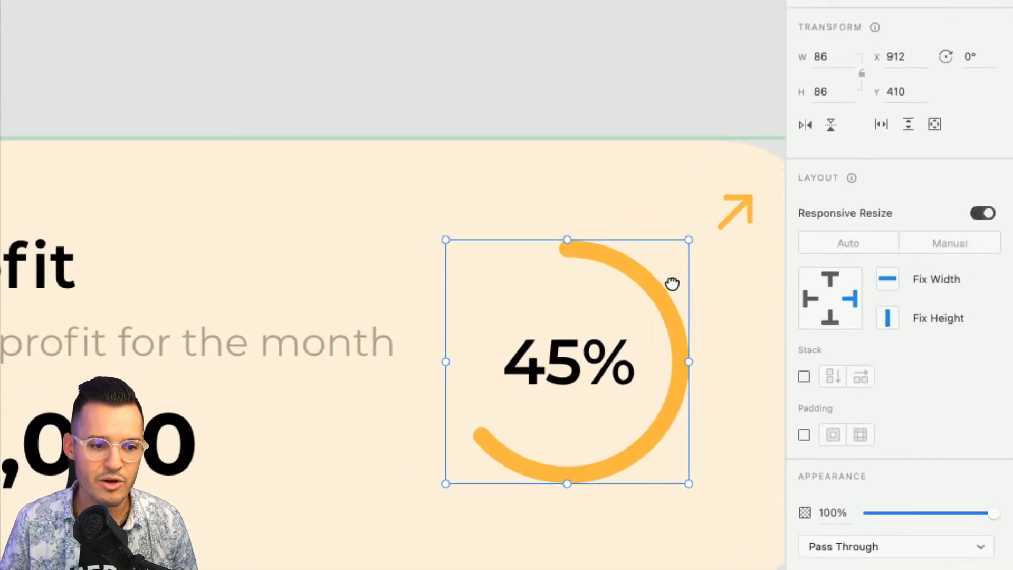
Undo the deletion of the stats artboard
{"action": "key", "text": "Escape"}
{"action": "key", "text": "super+minus"}
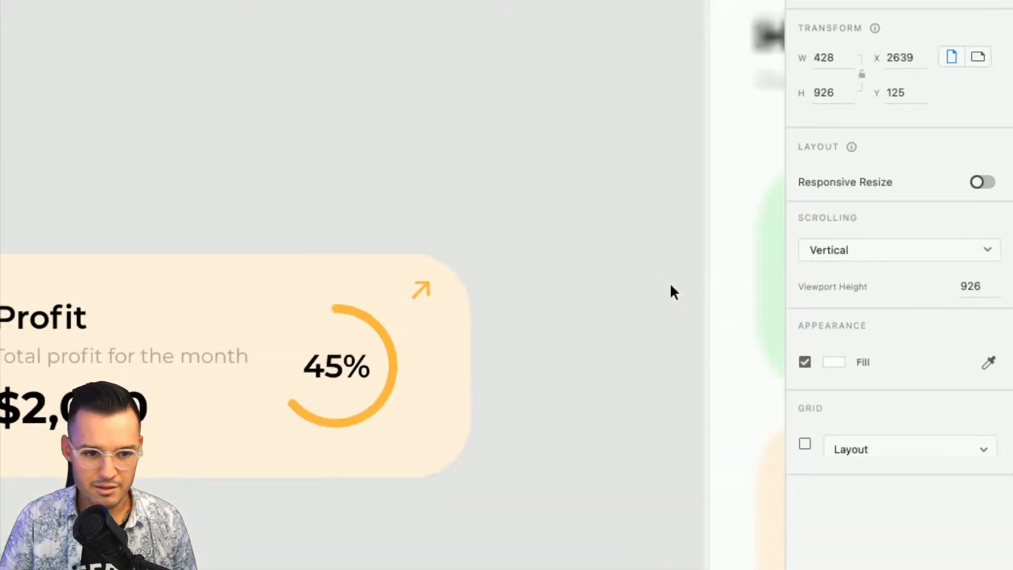
{"action": "key", "text": "super+minus"}
{"action": "left_click_drag", "start_coordinate": [675, 322], "coordinate": [422, 264]}
{"action": "key", "text": "super+minus"}
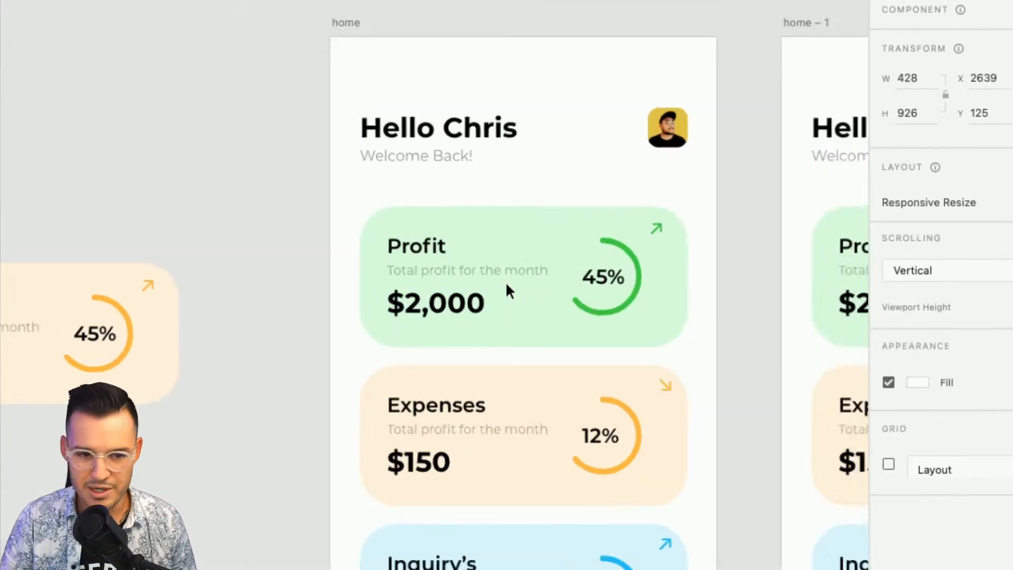
{"action": "key", "text": "super+minus"}
{"action": "key", "text": "super+minus"}
{"action": "key", "text": "super+plus"}
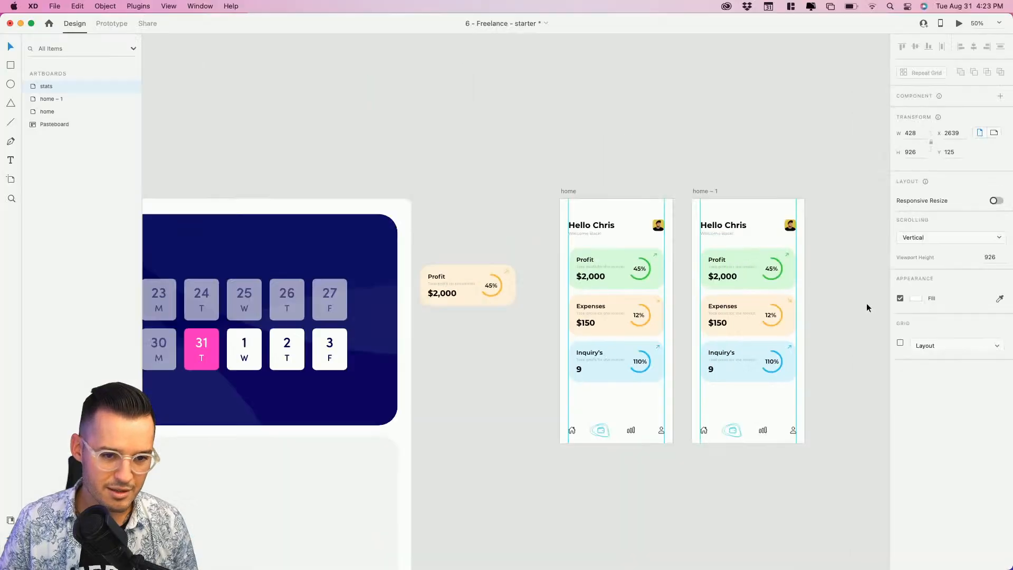
Widen the home – 1 artboard to 694
{"action": "left_click_drag", "start_coordinate": [786, 297], "coordinate": [439, 197]}
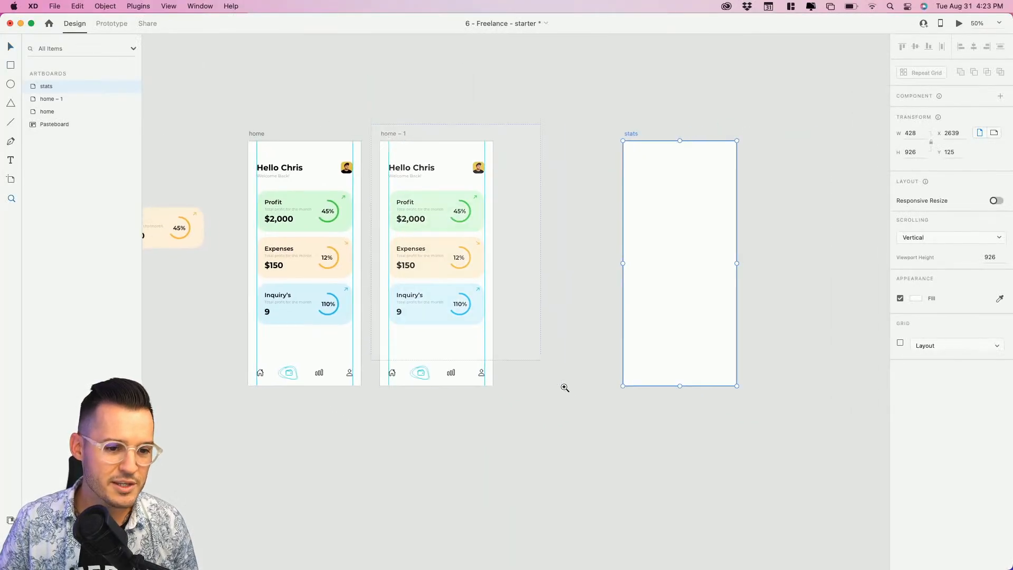
{"action": "left_click_drag", "start_coordinate": [565, 388], "coordinate": [584, 401]}
{"action": "left_click", "coordinate": [383, 92]}
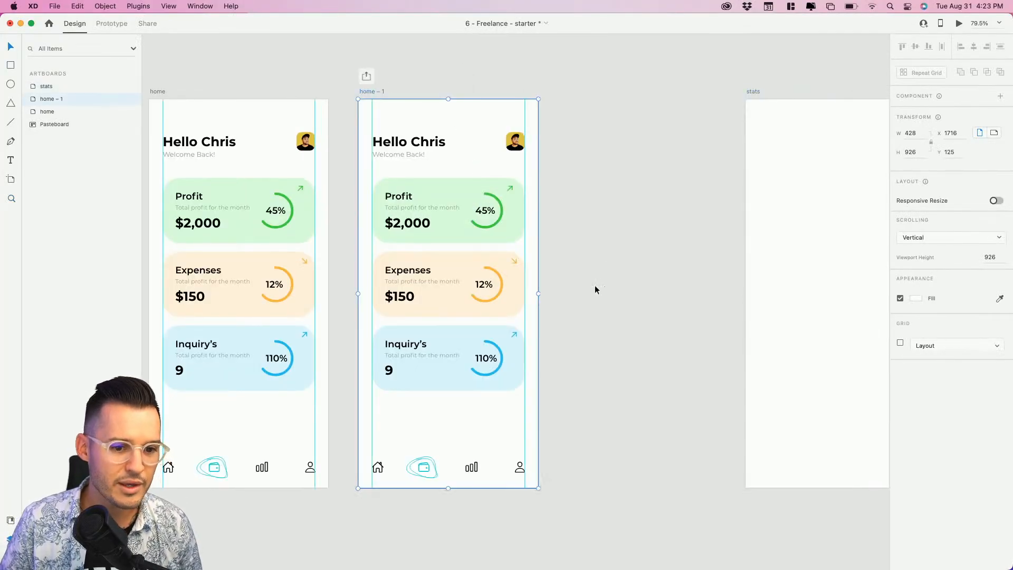
{"action": "left_click_drag", "start_coordinate": [536, 293], "coordinate": [649, 291]}
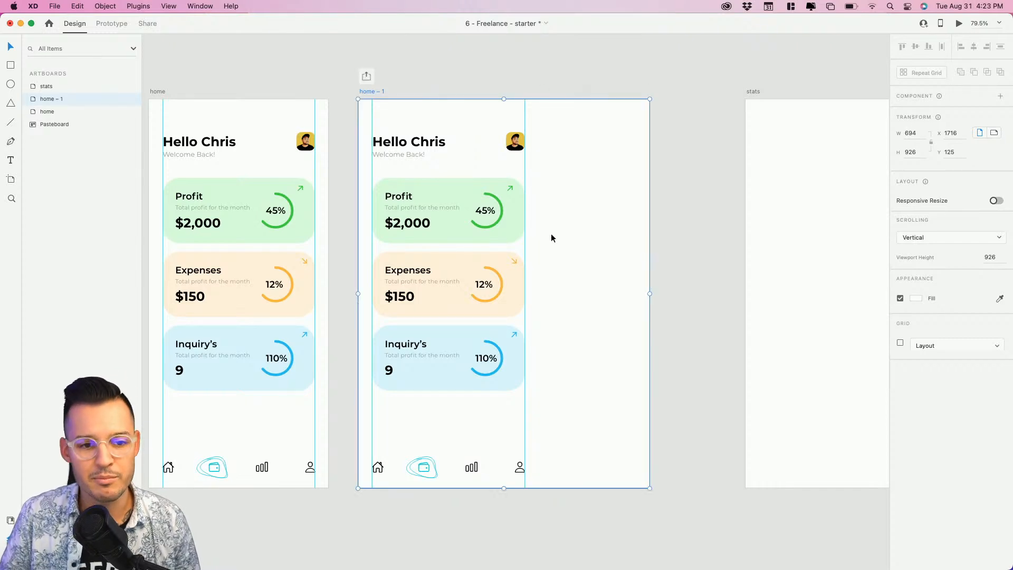
Widen the stacked cards on home – 1 to 627 and move the profile picture to X 616, aligned with their outer edge
{"action": "left_click_drag", "start_coordinate": [553, 200], "coordinate": [488, 351]}
{"action": "left_click_drag", "start_coordinate": [525, 284], "coordinate": [635, 287]}
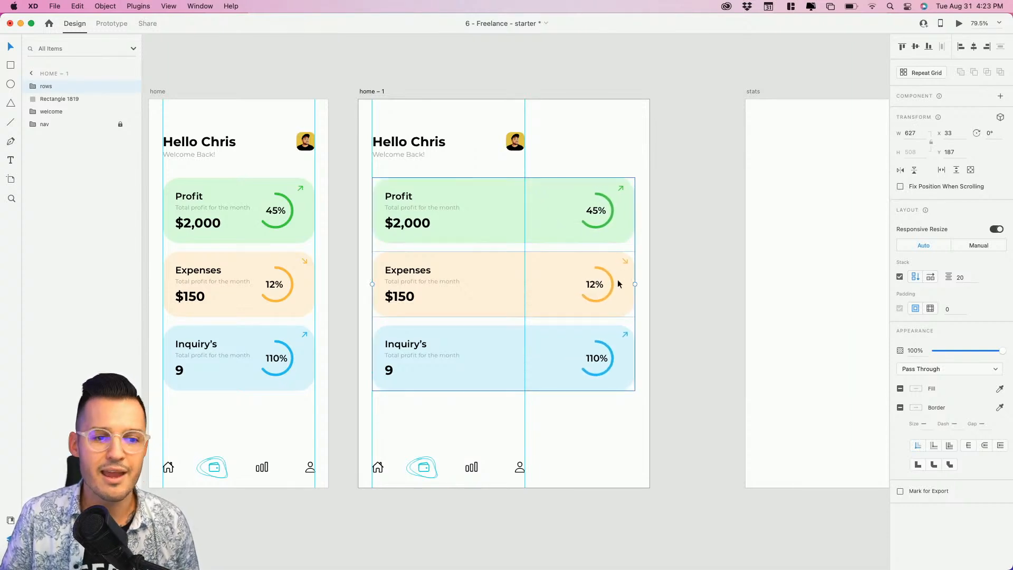
{"action": "left_click", "coordinate": [522, 143]}
{"action": "left_click_drag", "start_coordinate": [522, 144], "coordinate": [632, 149]}
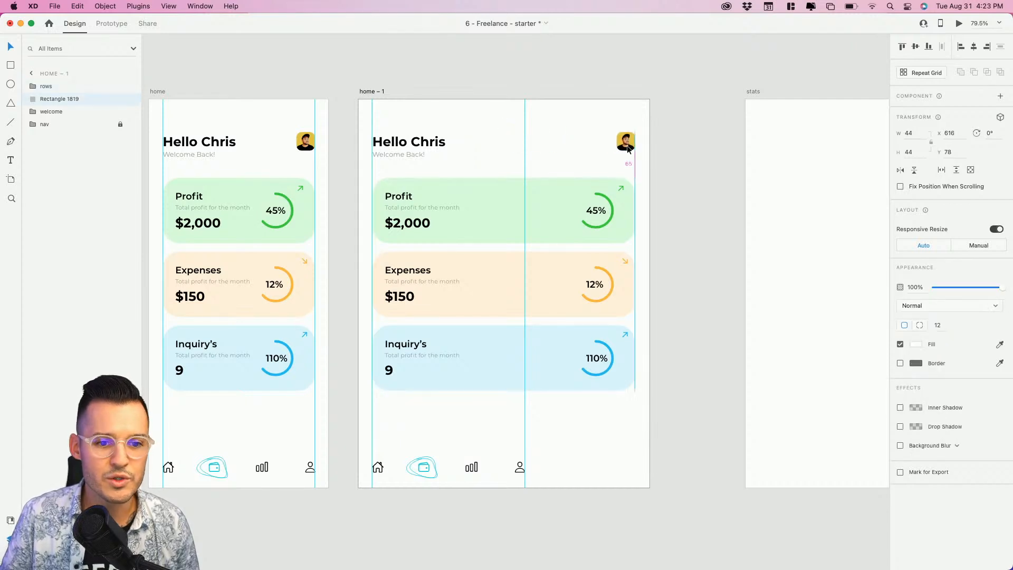
Unlock the nav group on home – 1 and widen it to 627 to match the cards
{"action": "left_click", "coordinate": [497, 468]}
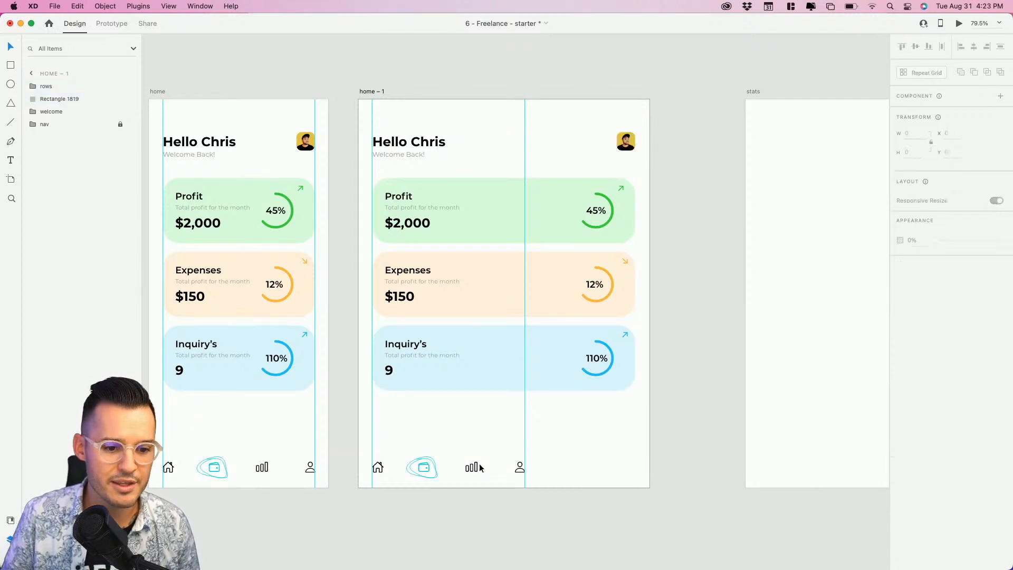
{"action": "left_click", "coordinate": [476, 468]}
{"action": "left_click", "coordinate": [371, 456]}
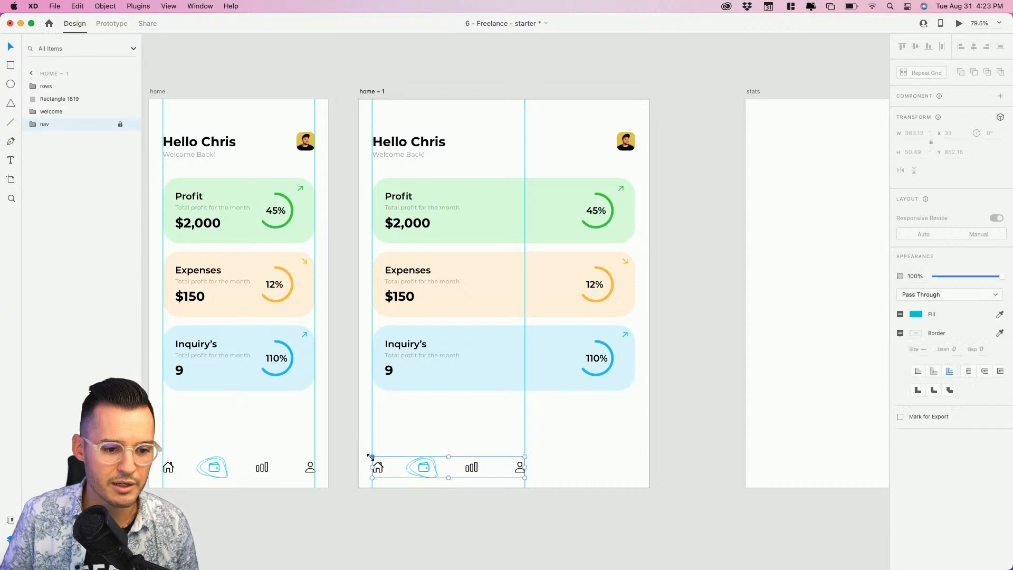
{"action": "left_click_drag", "start_coordinate": [526, 466], "coordinate": [636, 466]}
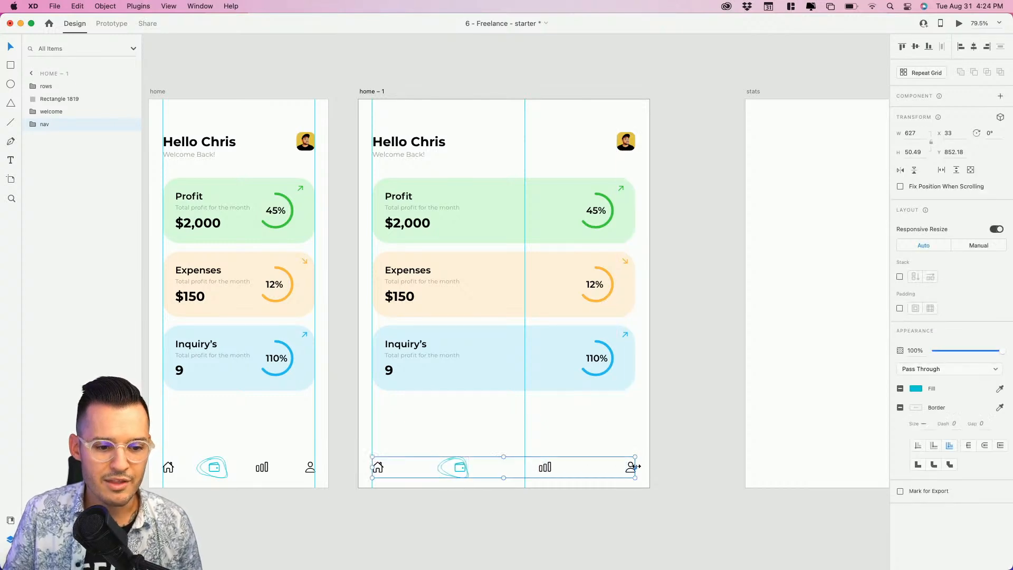
{"action": "left_click", "coordinate": [530, 499]}
{"action": "scroll", "coordinate": [528, 504], "scroll_direction": "left", "scroll_amount": 5}
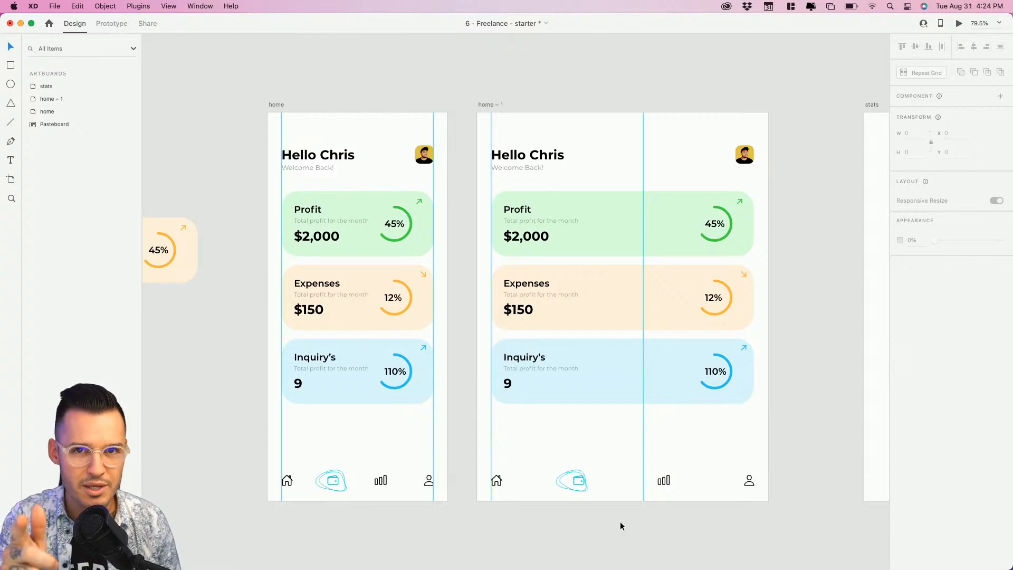
{"action": "scroll", "coordinate": [620, 526], "scroll_direction": "left", "scroll_amount": 1}
Switch to the Discord challenge channel in Chrome and watch the CLF_day5_Pricing.mp4 submission in full screen
{"action": "key", "text": "super+Tab"}
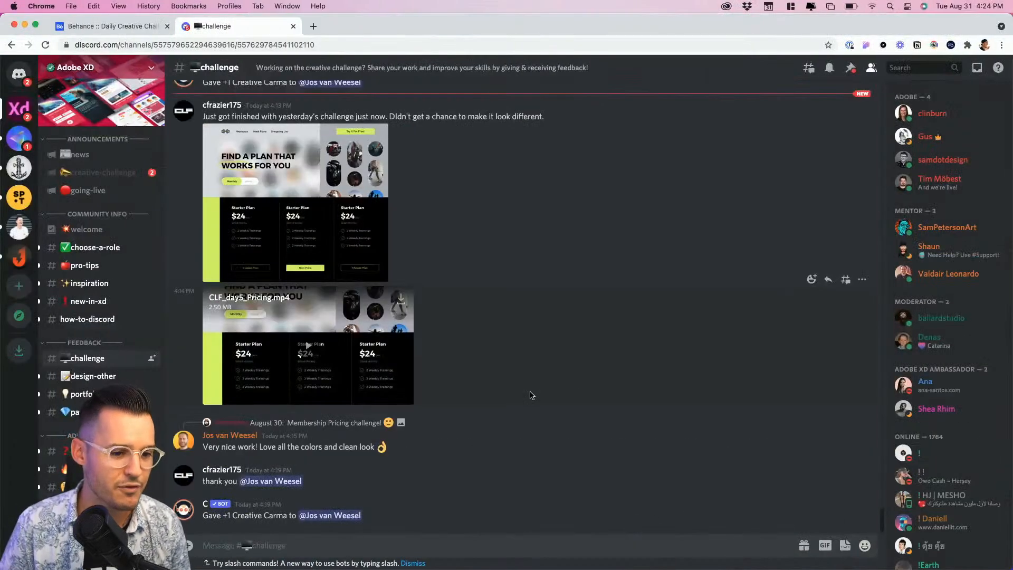
{"action": "scroll", "coordinate": [339, 355], "scroll_direction": "up", "scroll_amount": 3}
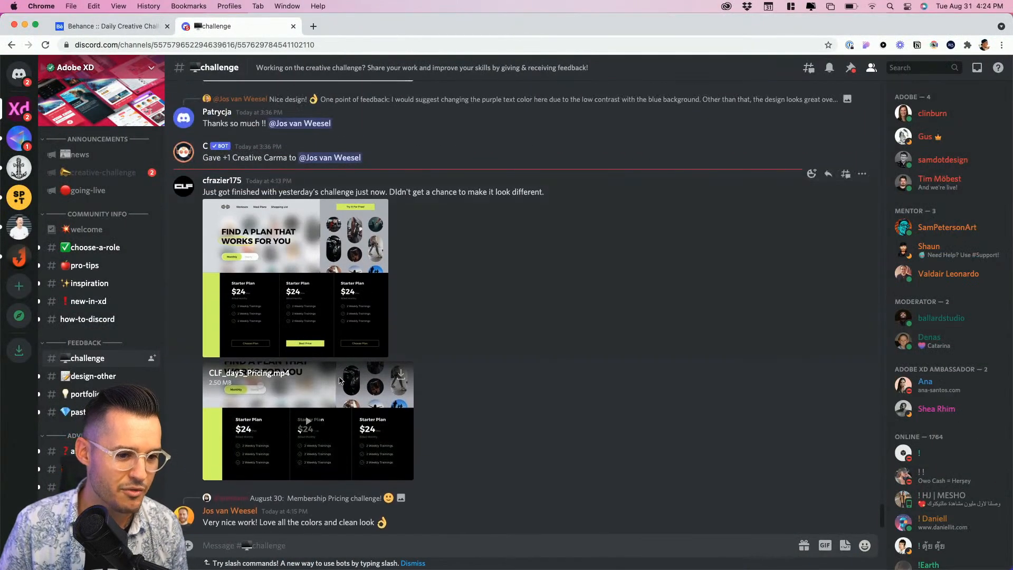
{"action": "left_click", "coordinate": [308, 422]}
{"action": "left_click", "coordinate": [405, 472]}
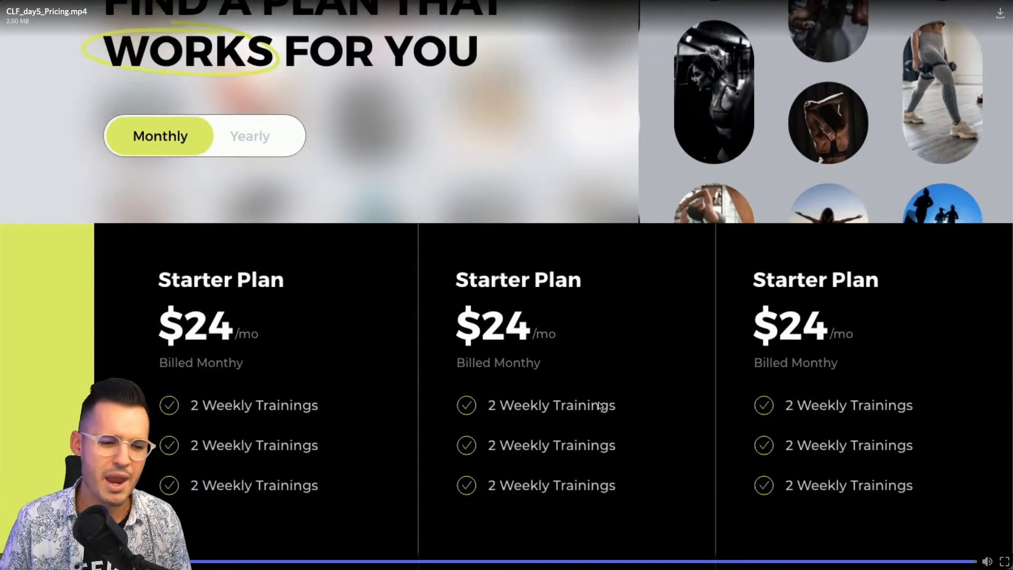
{"action": "key", "text": "Escape"}
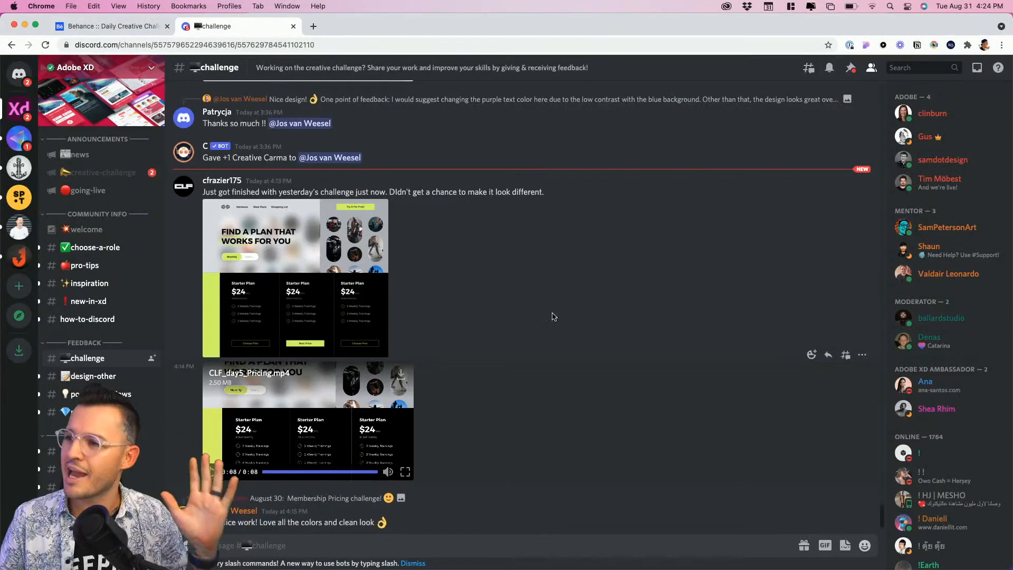
Watch the 08302021_membership_pricing.mov submission in full screen
{"action": "scroll", "coordinate": [538, 262], "scroll_direction": "up", "scroll_amount": 6}
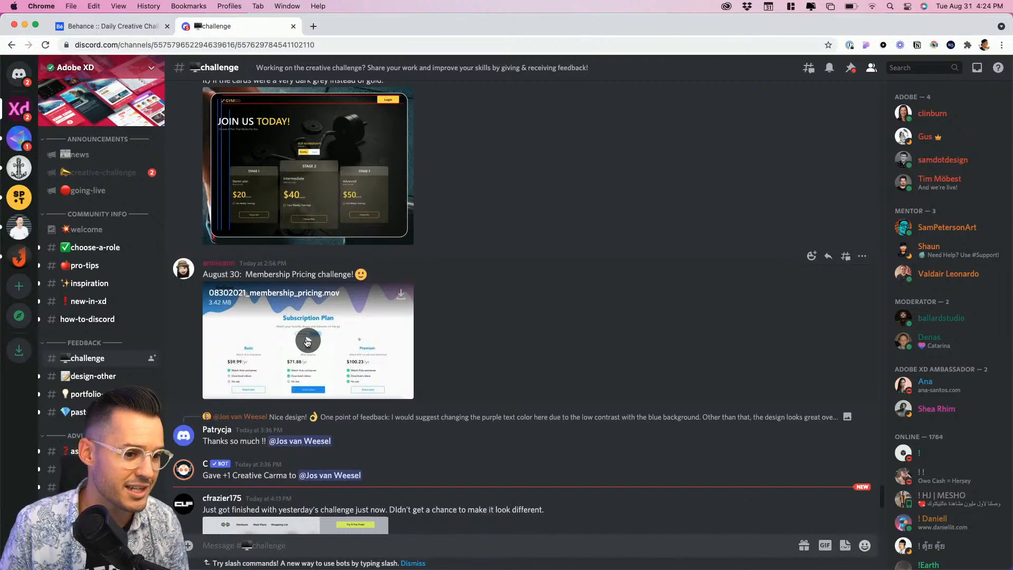
{"action": "left_click", "coordinate": [314, 342]}
{"action": "left_click", "coordinate": [409, 393]}
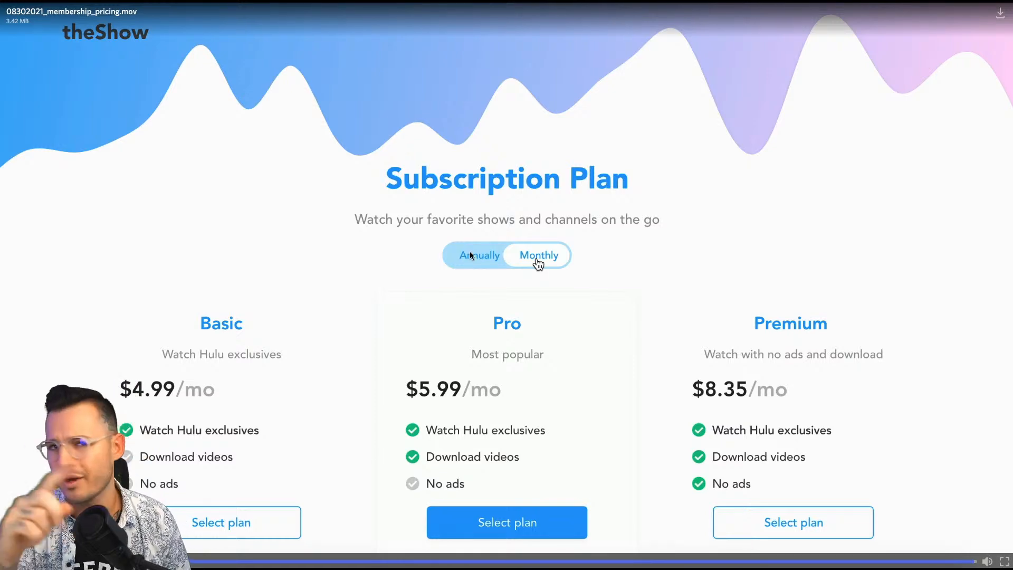
{"action": "key", "text": "Escape"}
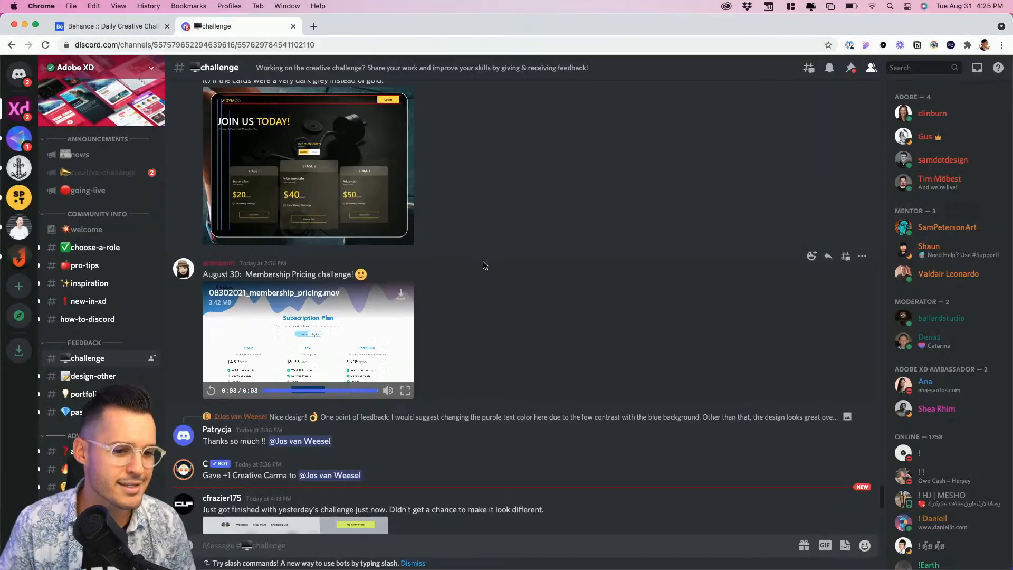
Examine the annotated gym membership pricing image in the earlier feedback message at enlarged size
{"action": "scroll", "coordinate": [489, 263], "scroll_direction": "up", "scroll_amount": 3}
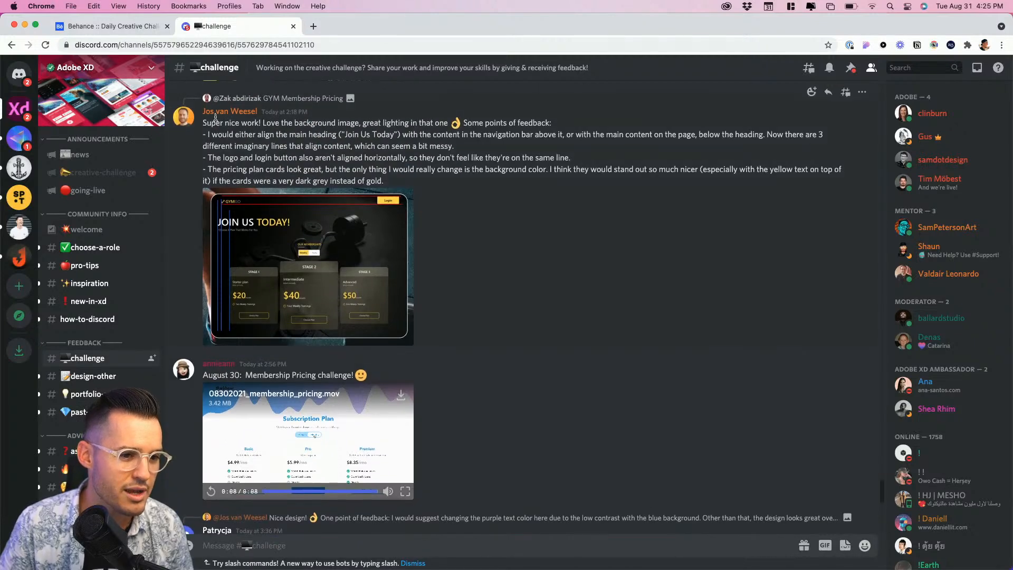
{"action": "scroll", "coordinate": [424, 202], "scroll_direction": "up", "scroll_amount": 2}
{"action": "left_click", "coordinate": [330, 348]}
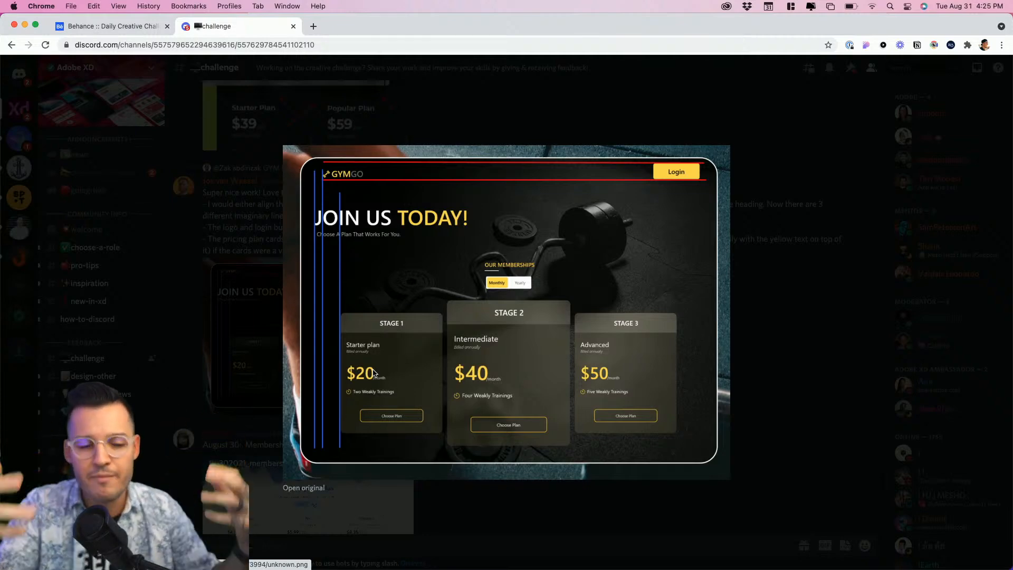
{"action": "key", "text": "Escape"}
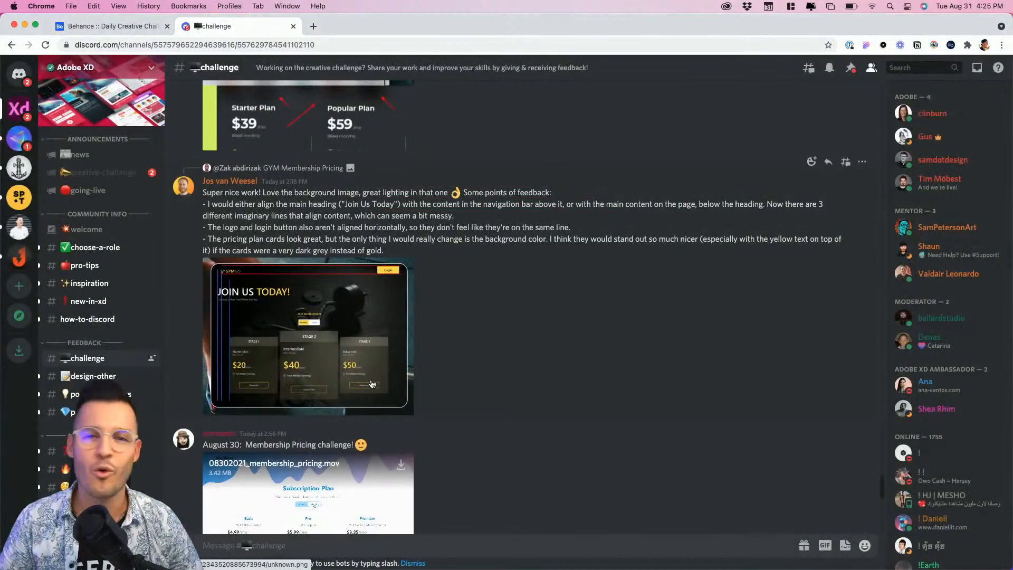